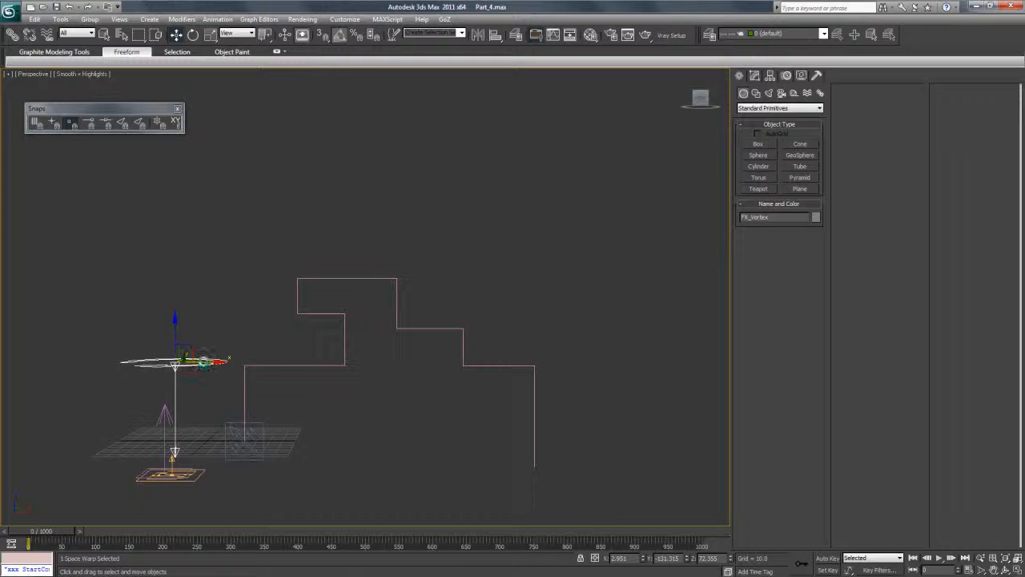
Select the FX_Emitter particle source and scrub the timeline to frame 995 to preview its trails.
click(165, 414)
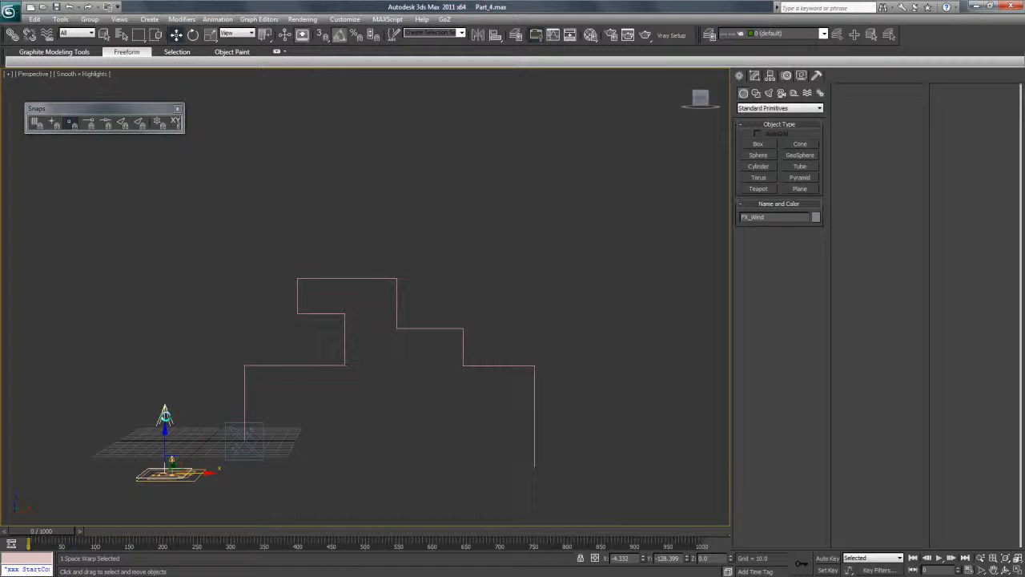
click(173, 471)
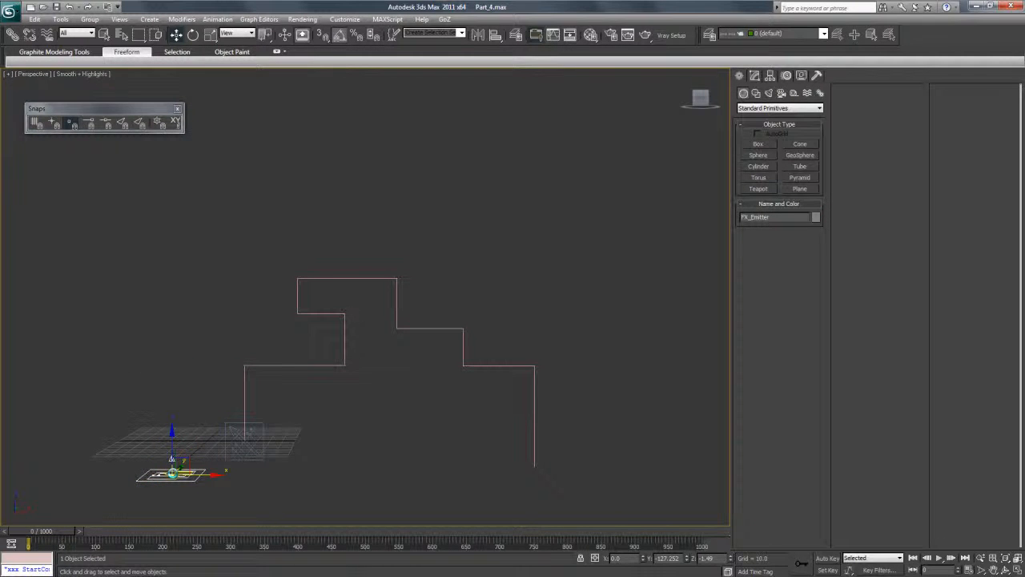
drag(48, 529, 701, 537)
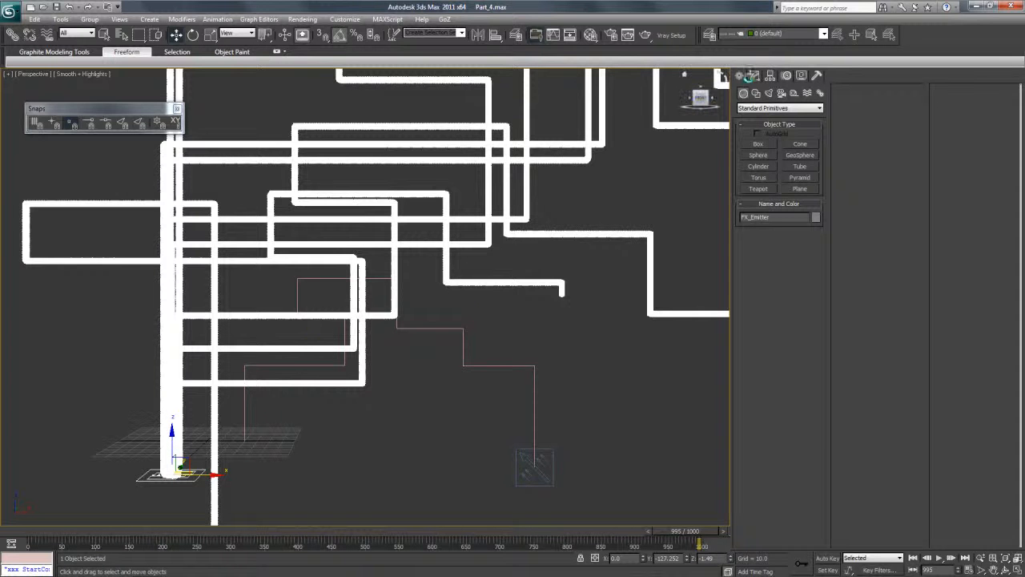
Show FX_Emitter's modifier settings and enlarge Particle View beside the trails so both event nodes are visible.
click(755, 76)
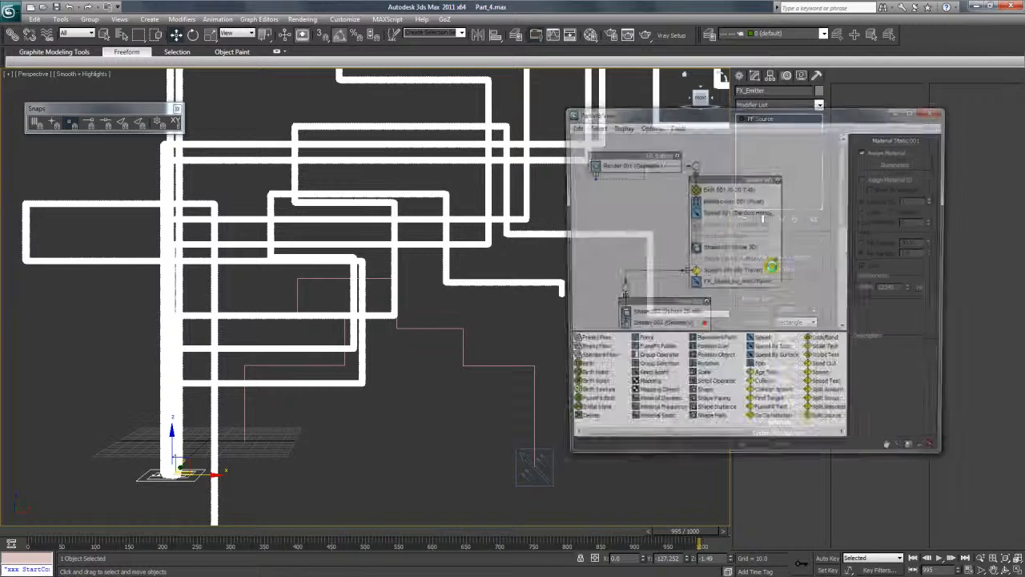
drag(718, 113, 603, 107)
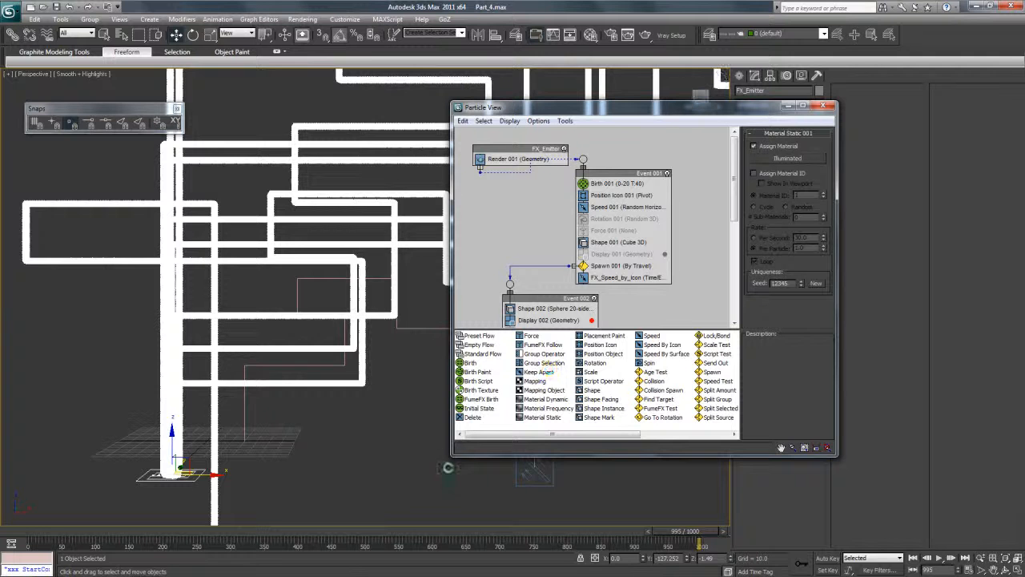
drag(453, 457, 465, 507)
Open the Illuminated material in the Material Editor and set its self-illumination color to cyan (RGB 16, 255, 255).
key(m)
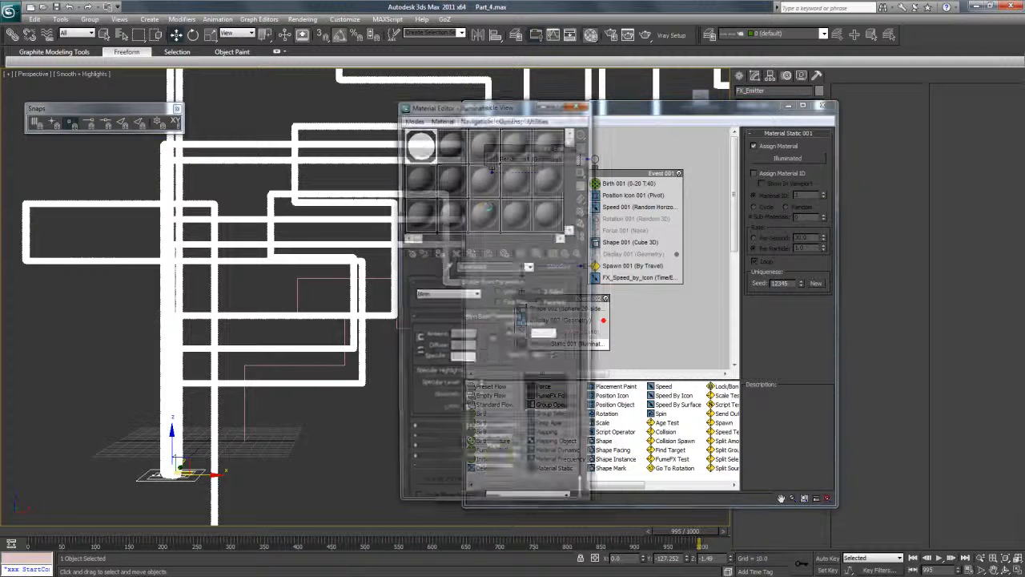
drag(464, 107, 329, 112)
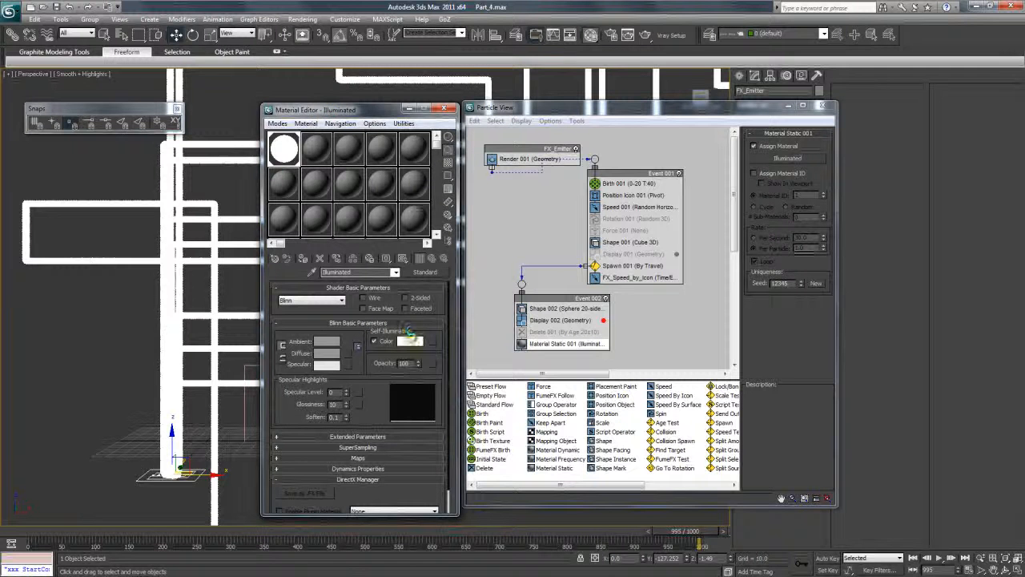
click(409, 341)
drag(255, 69, 255, 64)
Copy the cyan self-illumination color to the material's diffuse and specular colors, accept it and close the Material Editor.
right_click(412, 343)
click(429, 350)
right_click(327, 352)
click(355, 372)
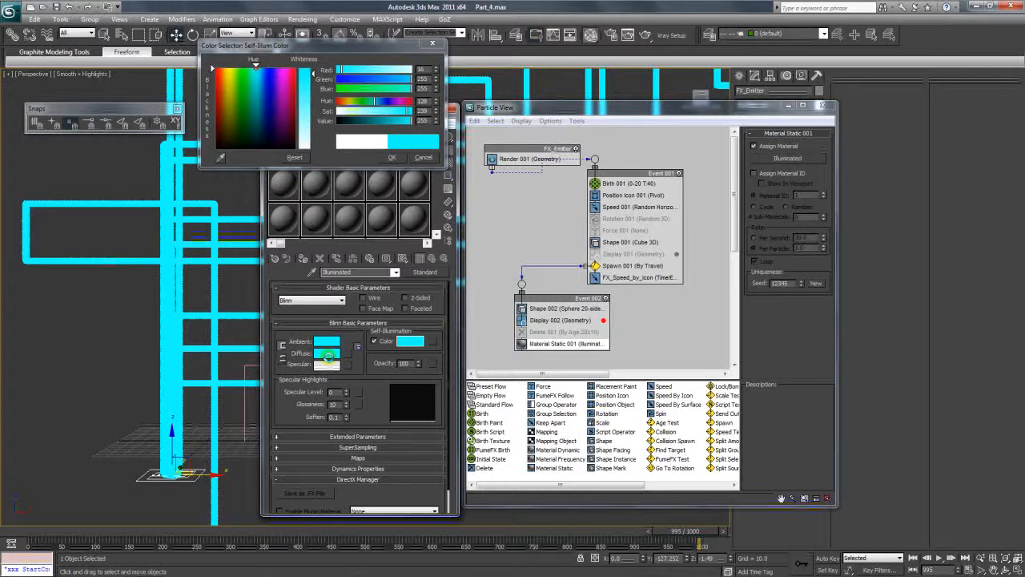
right_click(328, 365)
click(355, 386)
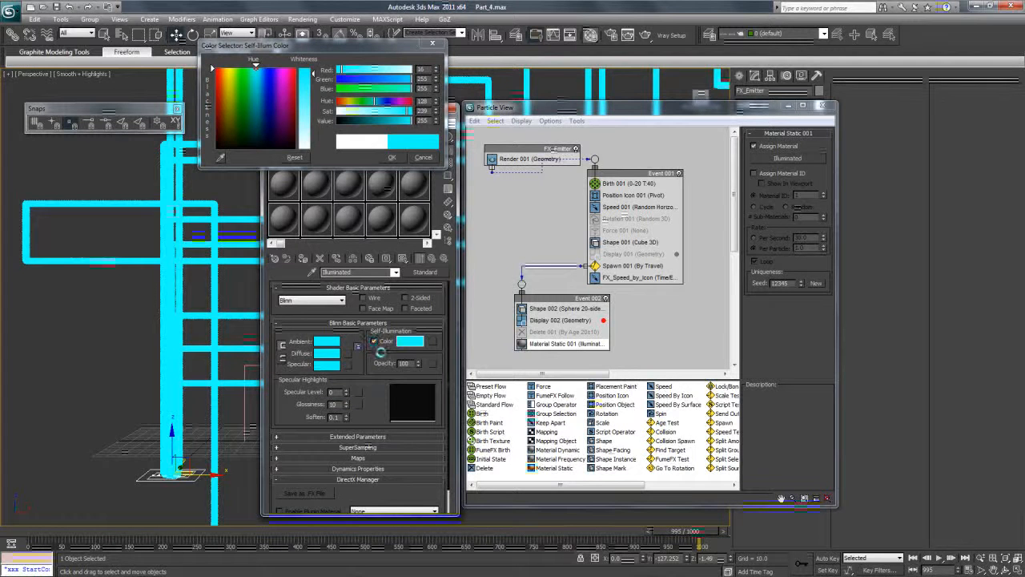
click(391, 157)
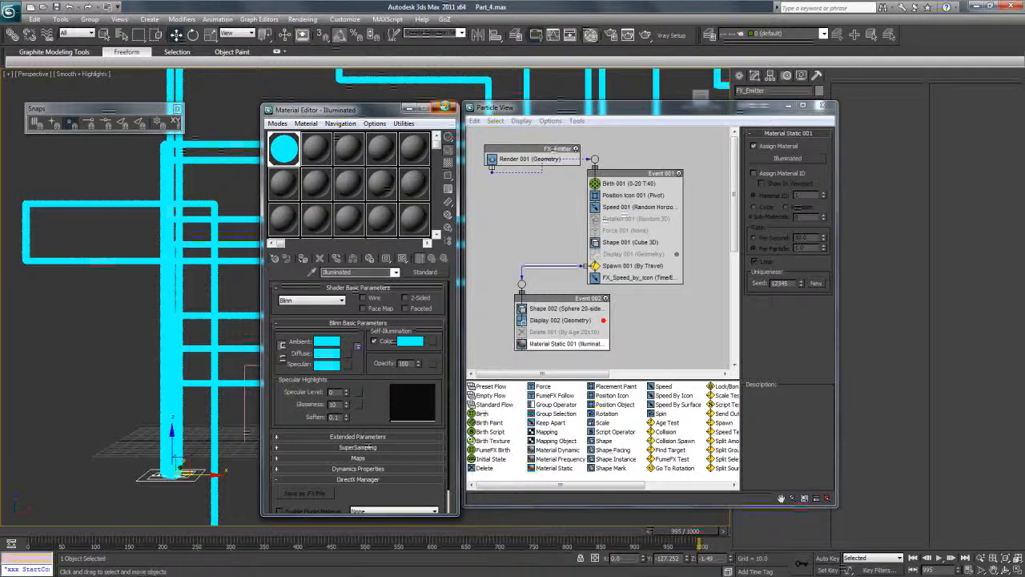
key(m)
Reposition the Event 001 and Event 002 nodes slightly in the particle flow graph.
drag(513, 307, 485, 304)
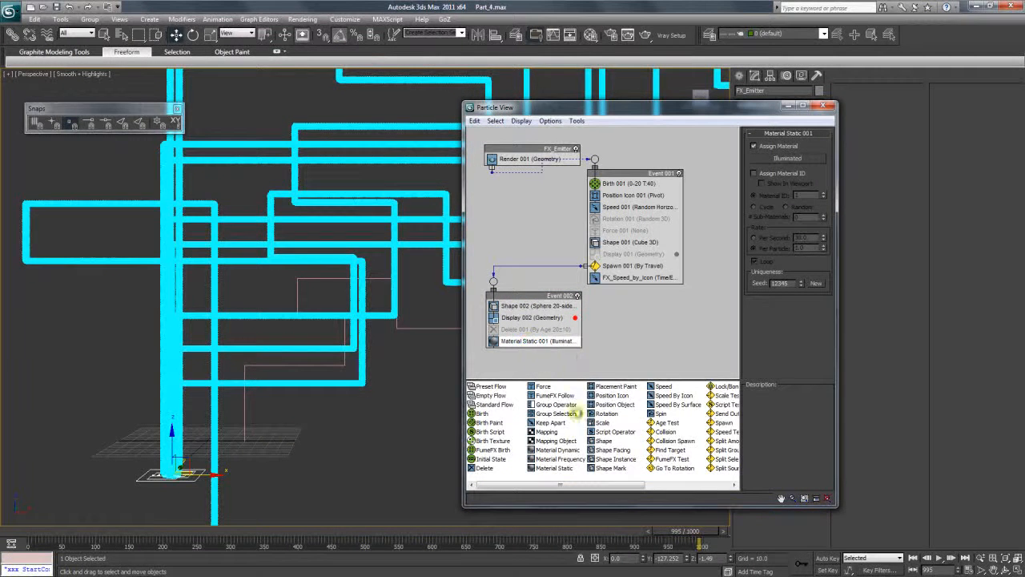
drag(532, 297, 549, 315)
drag(634, 175, 632, 183)
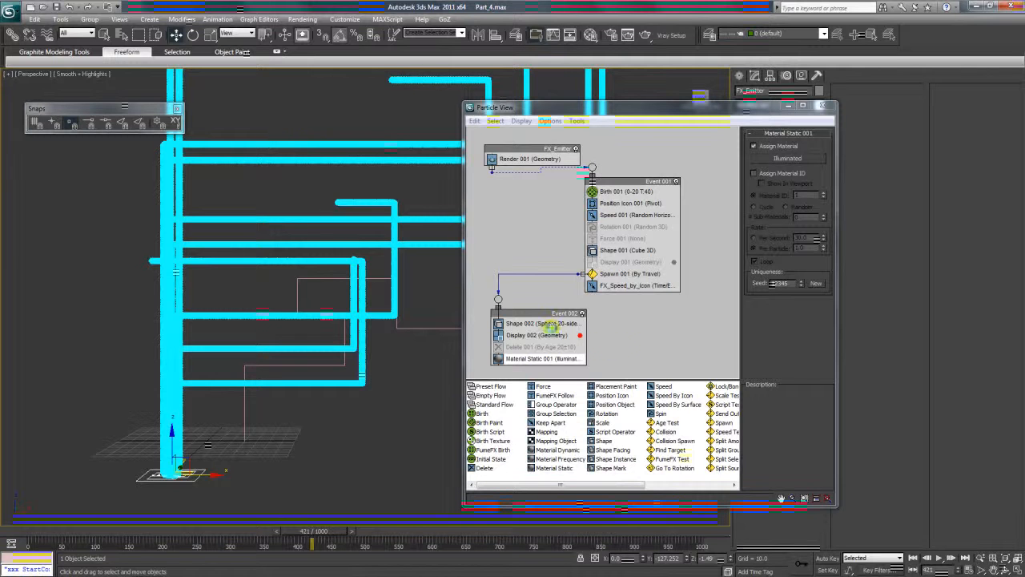
Set the size of the Shape 002 operator in Event 002 to 2.0 for thinner trails.
click(546, 323)
drag(545, 311, 539, 315)
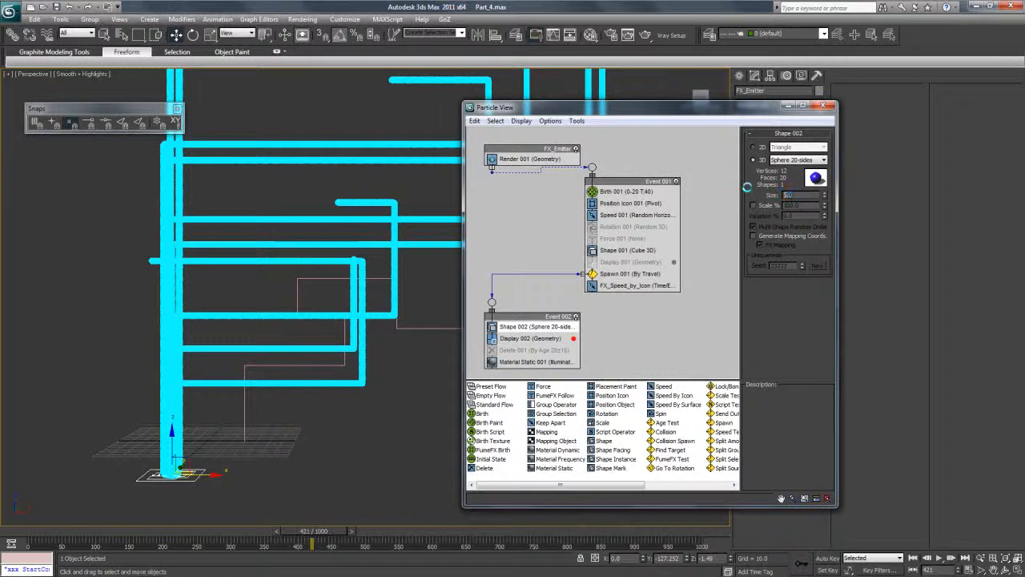
text(2)
key(Return)
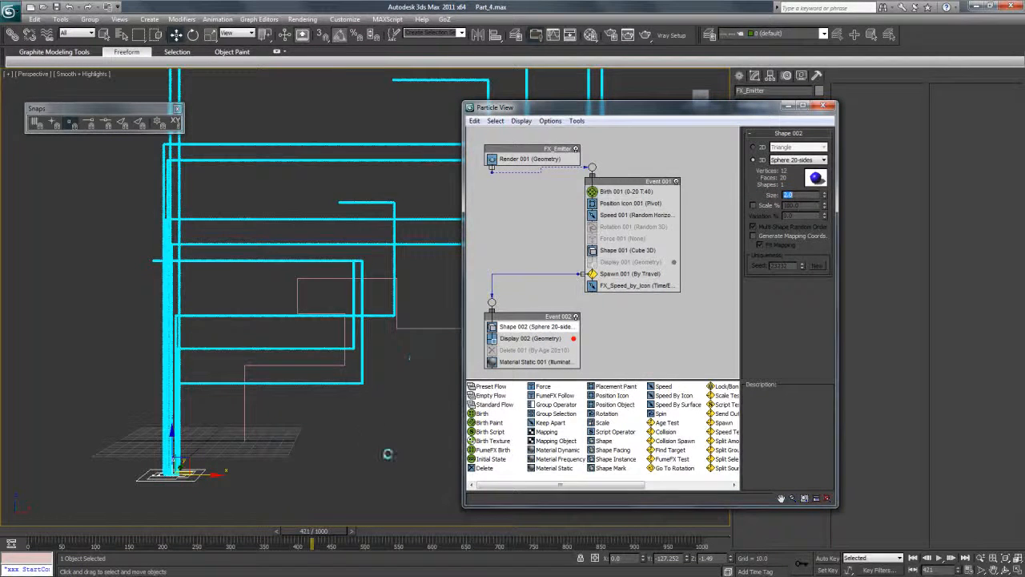
Scrub to frame 529 and set the render output height to 200 in Render Setup.
drag(341, 522, 386, 532)
drag(541, 106, 647, 106)
click(302, 18)
click(320, 48)
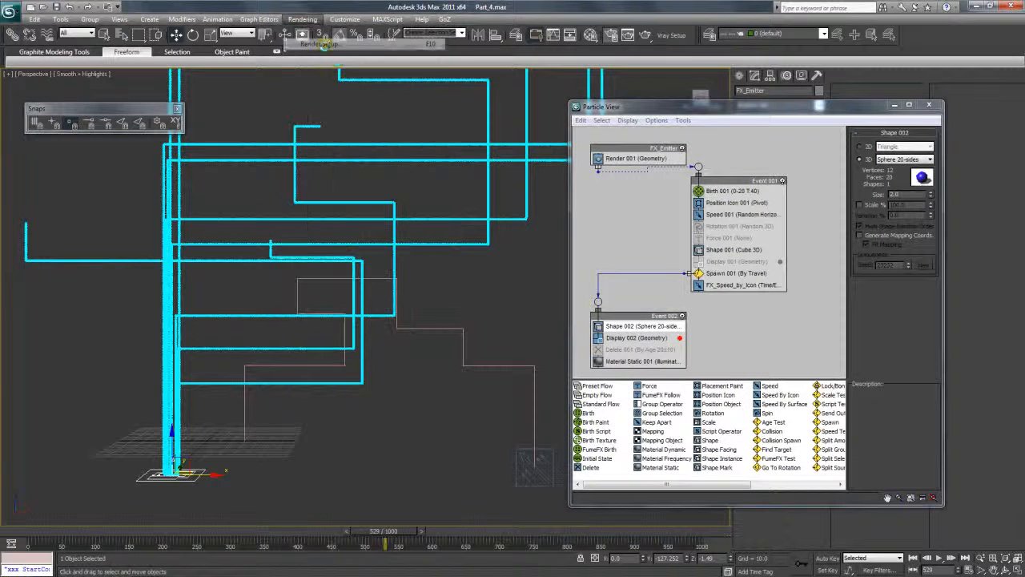
drag(619, 94, 620, 84)
mouse_move(705, 367)
mouse_down()
mouse_move(700, 264)
mouse_move(688, 241)
mouse_move(695, 360)
mouse_up()
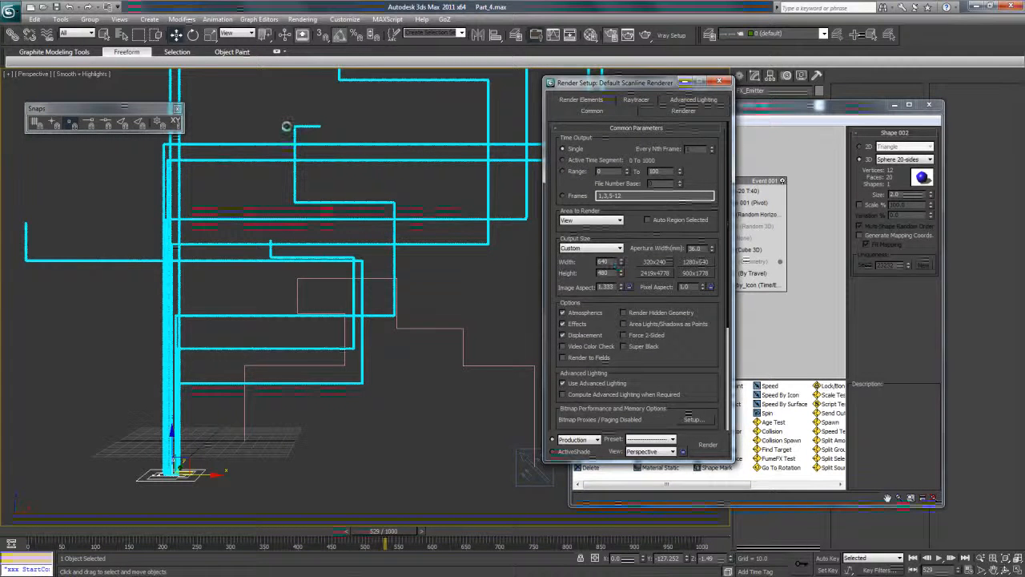
drag(608, 274, 564, 267)
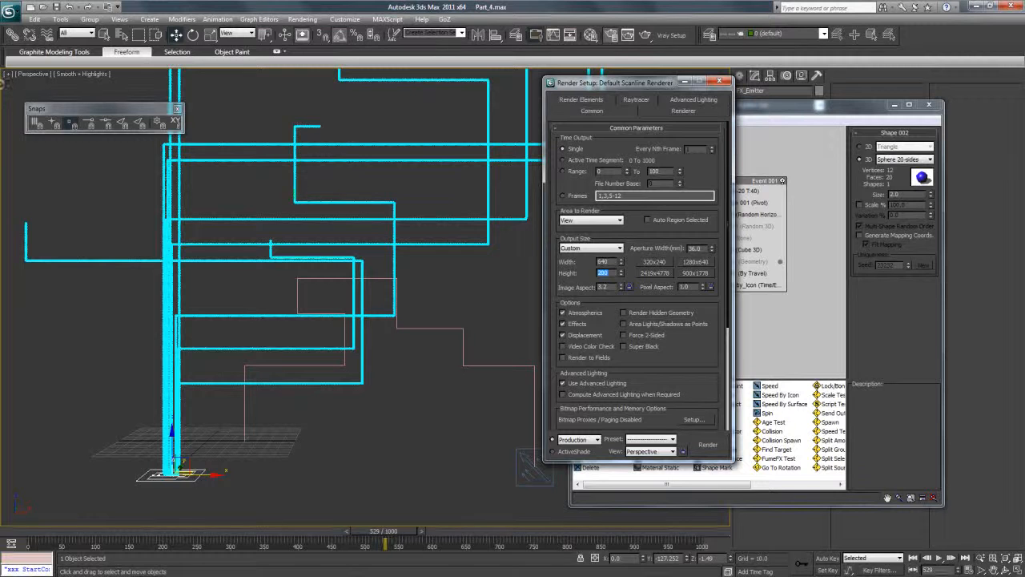
Show safe frames in the Perspective viewport.
click(8, 74)
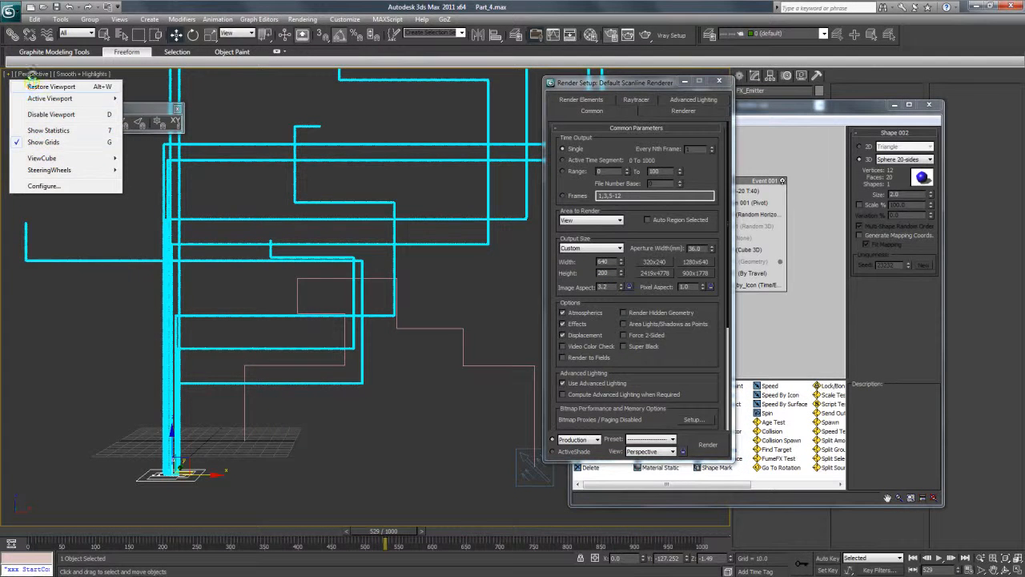
click(34, 75)
click(74, 228)
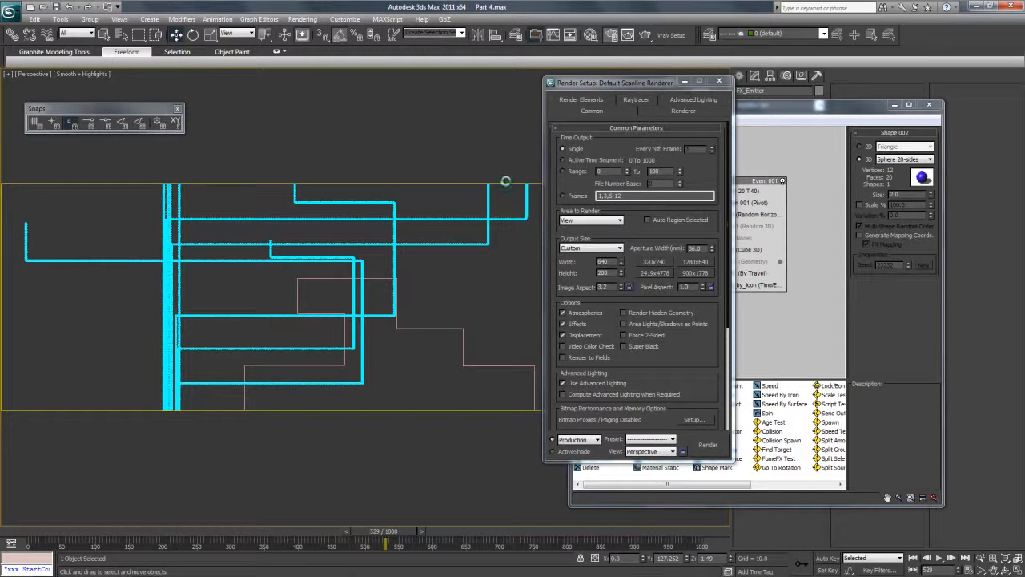
Scrub to frame 324, minimize Render Setup and move Particle View clear of the trails.
drag(596, 82, 688, 110)
drag(374, 536, 295, 519)
key(w)
drag(597, 106, 743, 196)
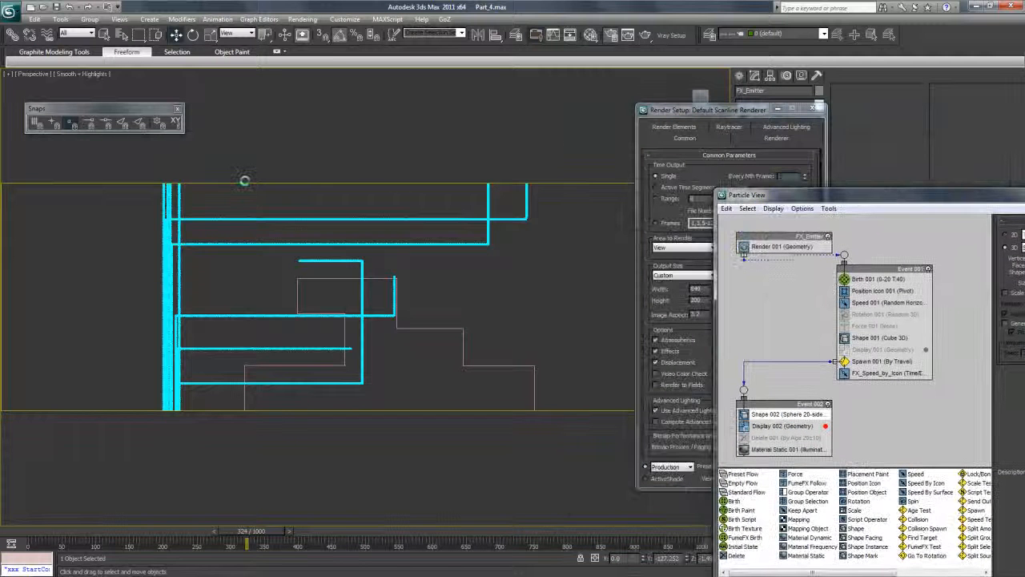
click(777, 108)
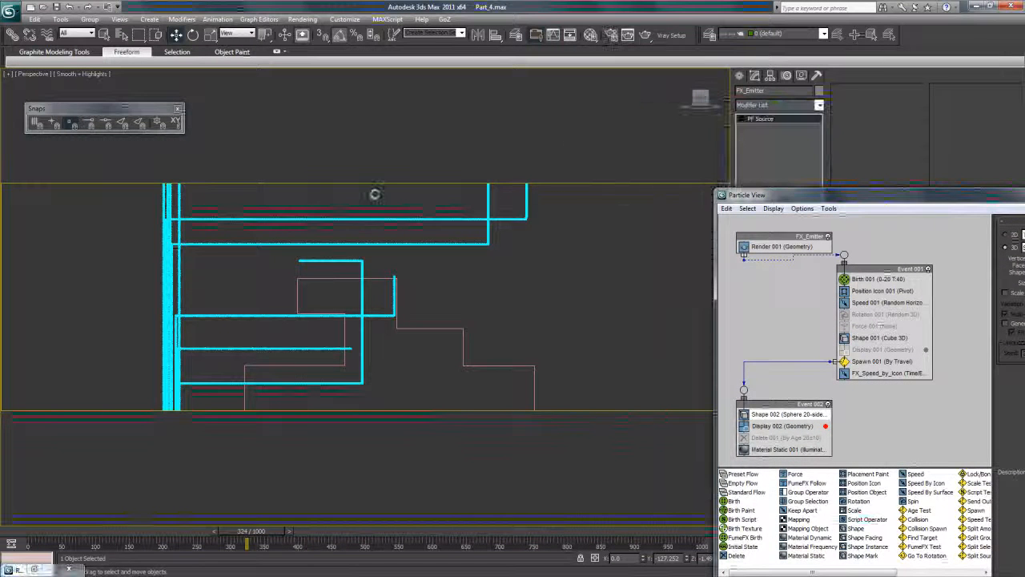
drag(816, 197, 733, 84)
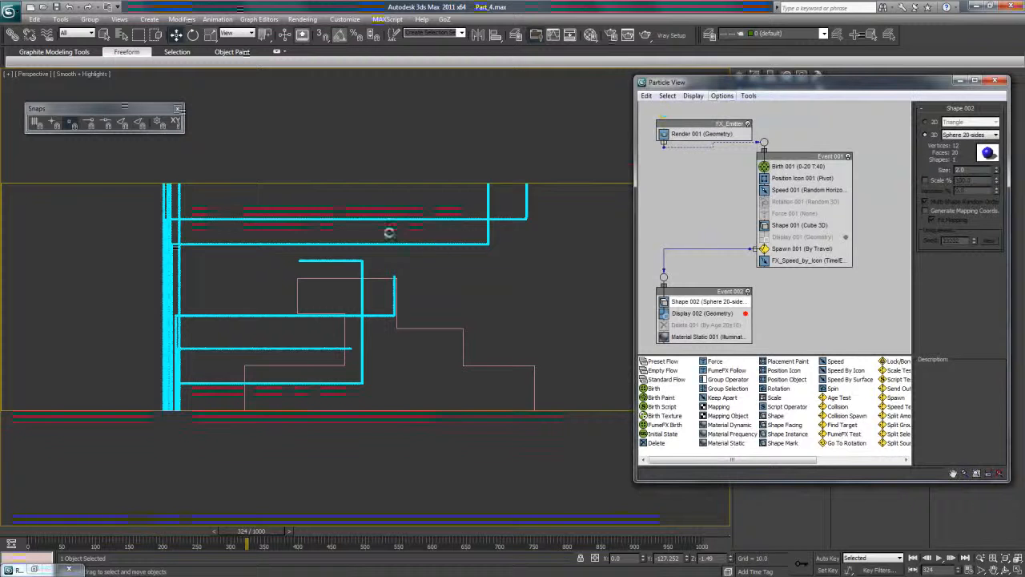
Pan the Perspective view to reframe the trails inside the safe frame and scrub to frame 958.
click(994, 570)
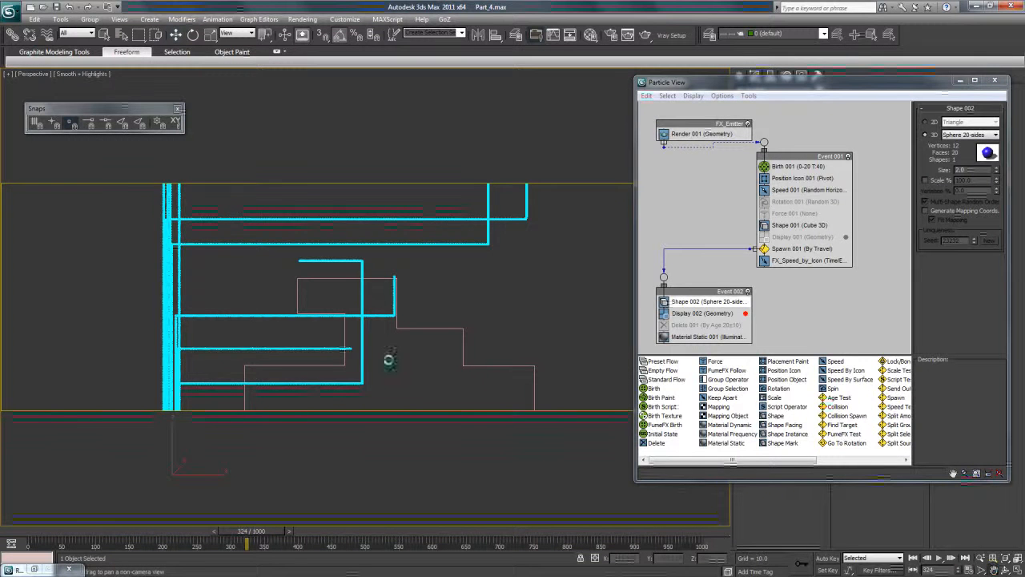
drag(389, 360, 233, 249)
drag(344, 400, 304, 324)
middle_drag(304, 325, 191, 289)
drag(191, 289, 197, 465)
drag(151, 532, 665, 531)
drag(473, 359, 488, 368)
Shrink and reposition Particle View, and open the settings of the Spawn 001 operator in Event 001.
drag(801, 81, 548, 96)
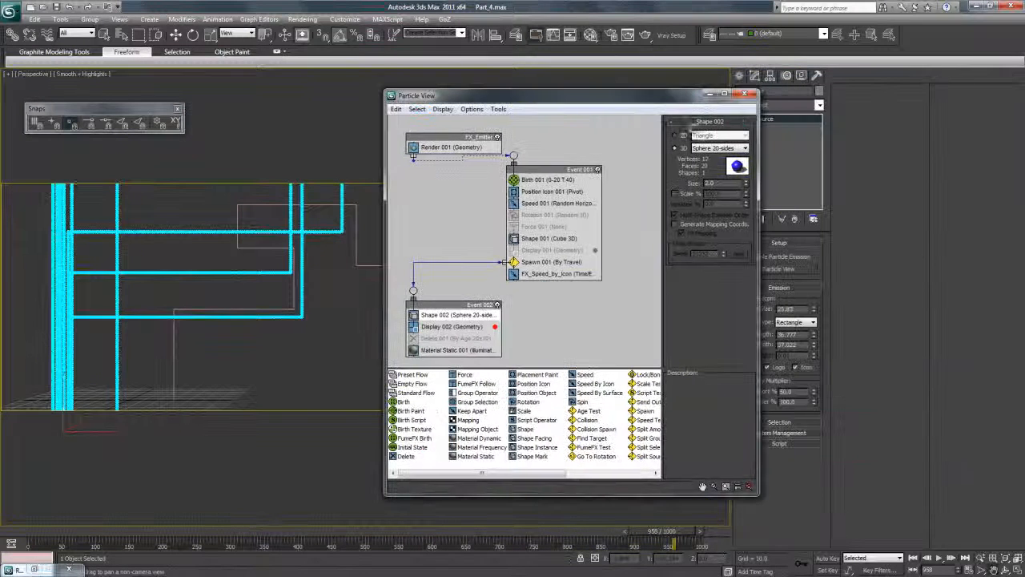
drag(756, 93, 747, 188)
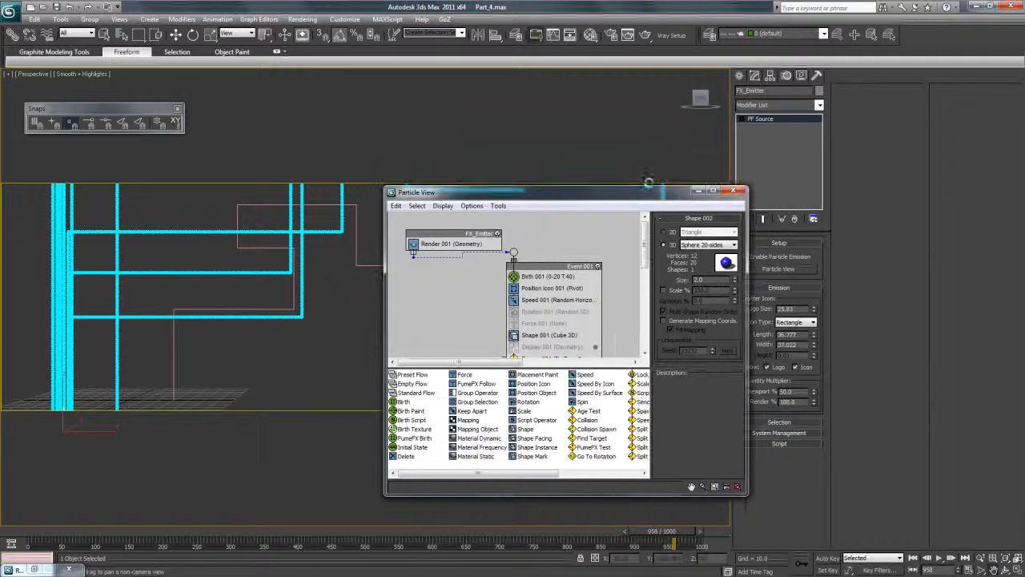
drag(639, 192, 625, 135)
drag(632, 181, 631, 219)
click(532, 194)
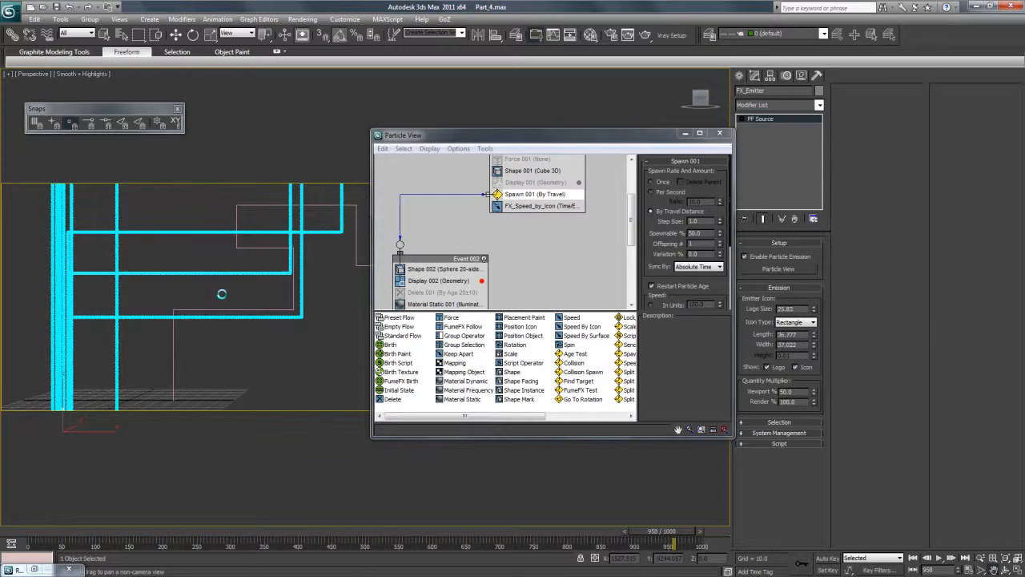
Maximize Particle View and spread the Event 001 and Event 002 nodes farther apart in the graph.
drag(624, 137, 591, 153)
double_click(570, 150)
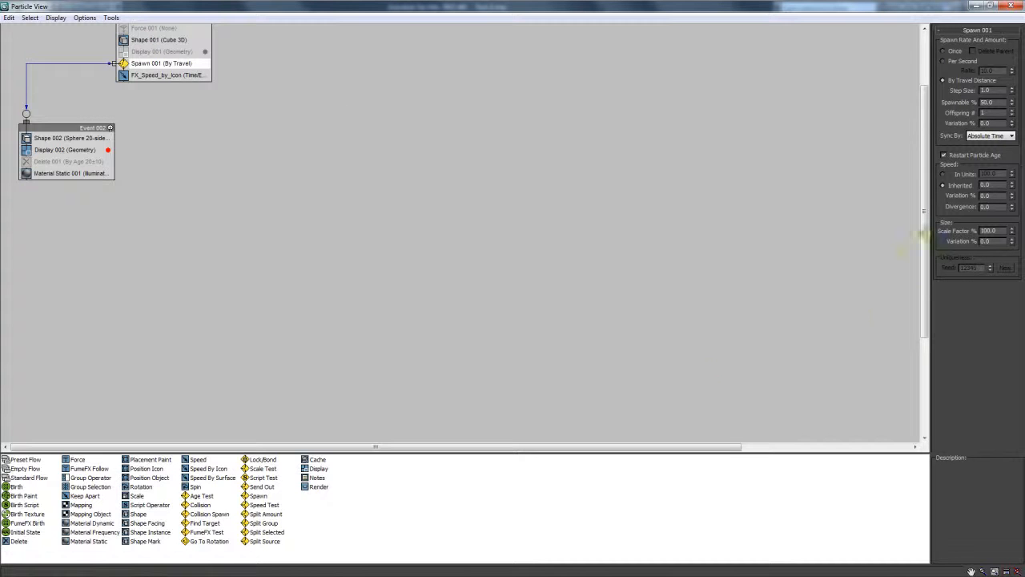
scroll(879, 131, up, 3)
drag(170, 56, 297, 99)
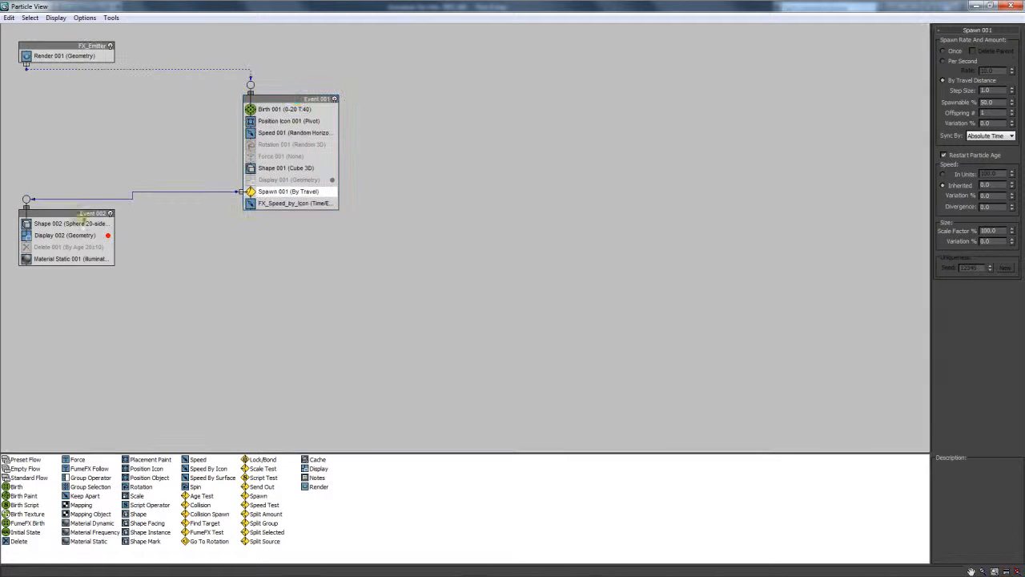
drag(83, 216, 225, 315)
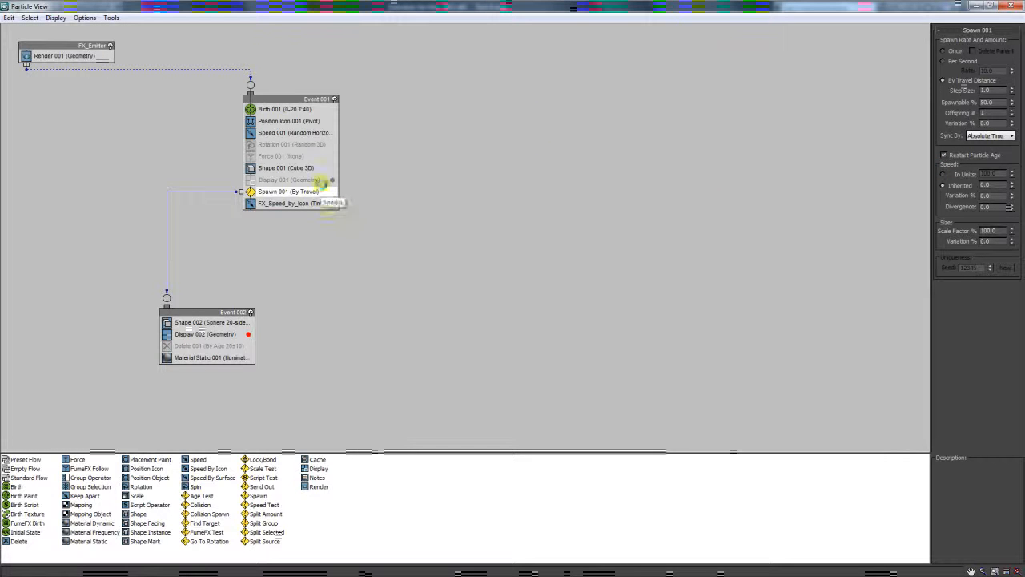
drag(293, 97, 461, 109)
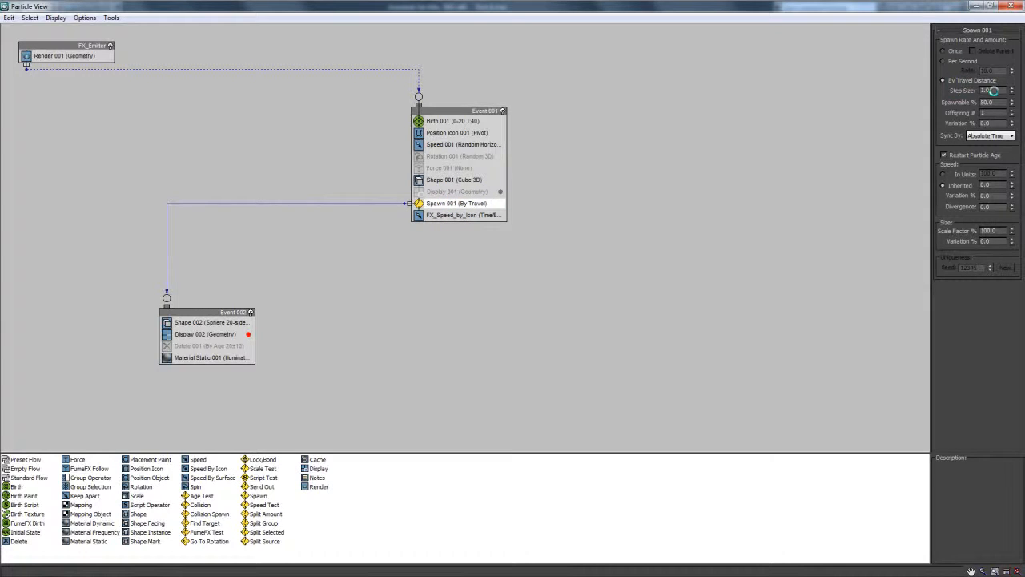
Try a travel-distance step size of 0.5 for Spawn 001, replace it with 0.9 and scrub to frame 456.
double_click(806, 5)
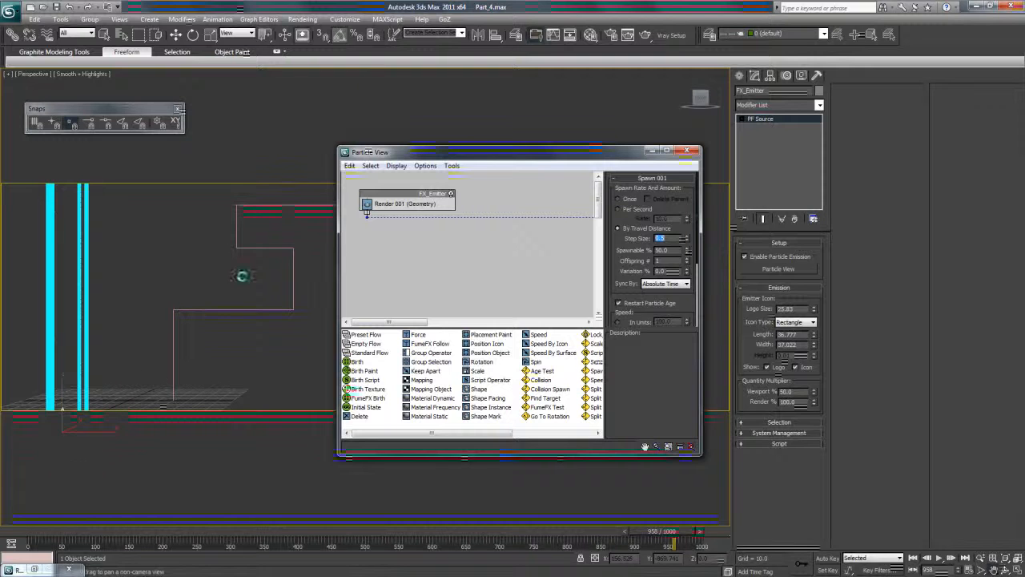
drag(39, 530, 374, 530)
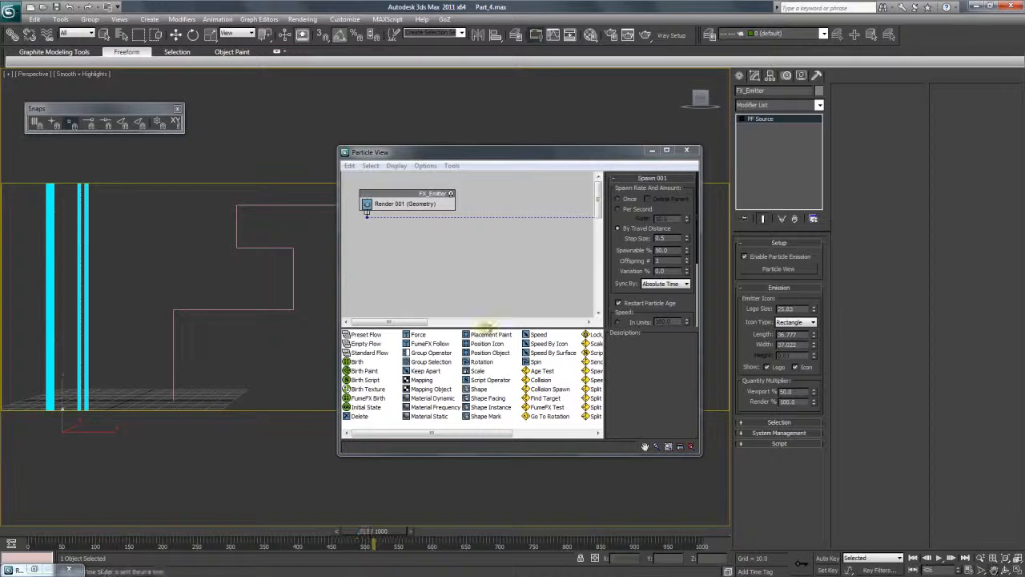
click(669, 238)
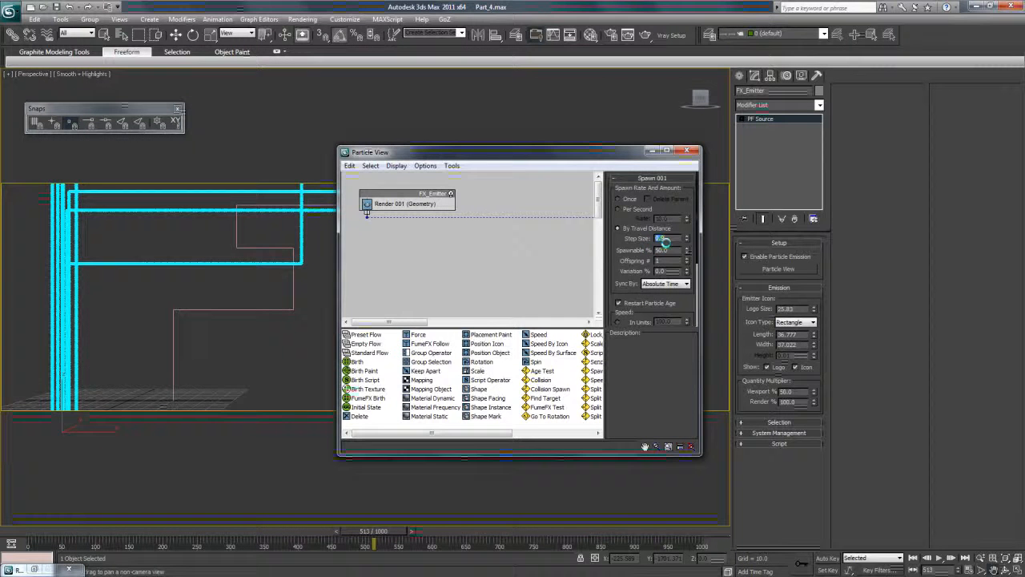
mouse_move(620, 257)
mouse_down()
mouse_move(616, 198)
mouse_move(619, 258)
mouse_up()
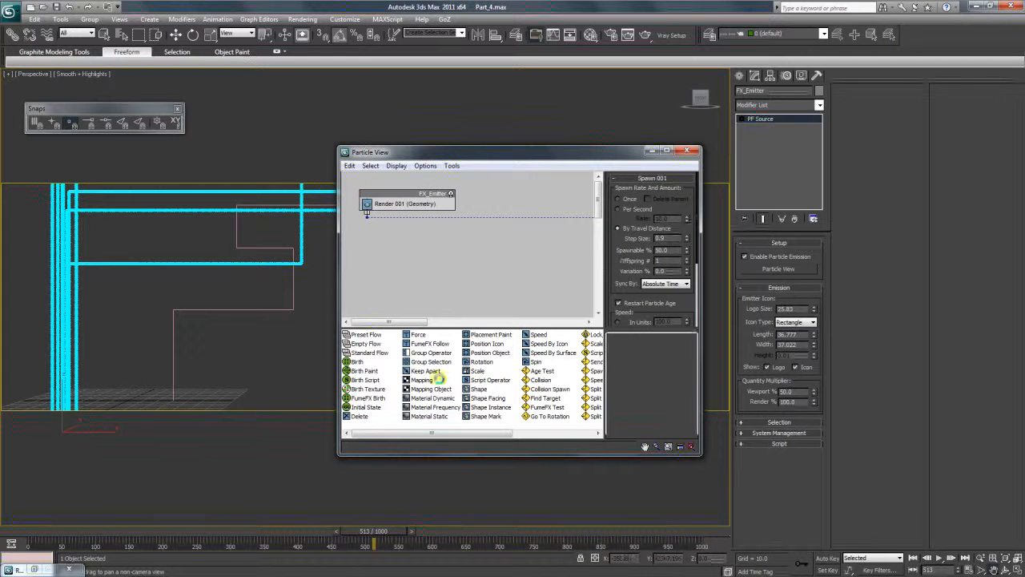
drag(179, 528, 337, 529)
click(607, 209)
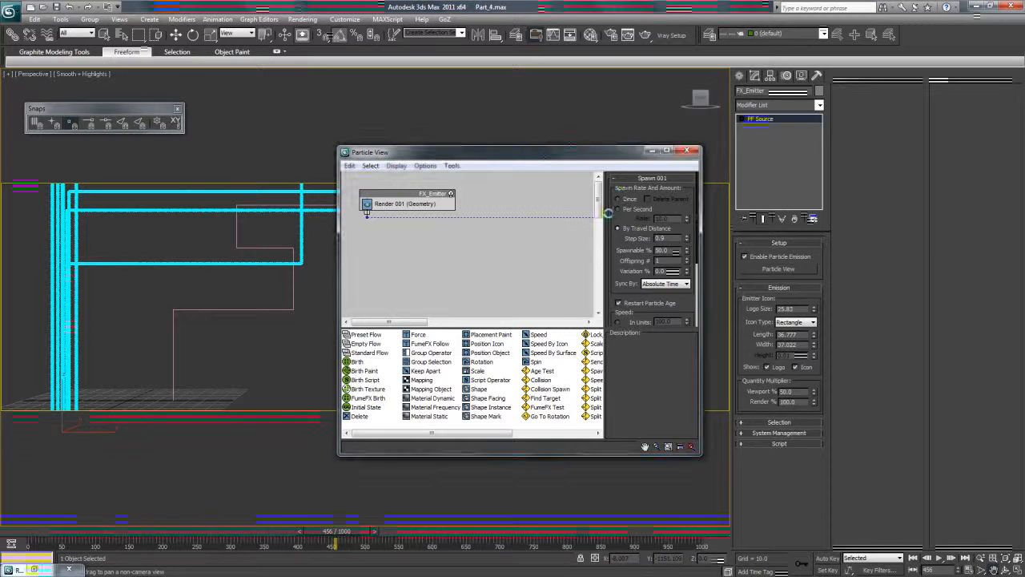
Enlarge Particle View and open the settings of the FX_Speed_by_Icon operator in Event 001.
drag(598, 200, 598, 206)
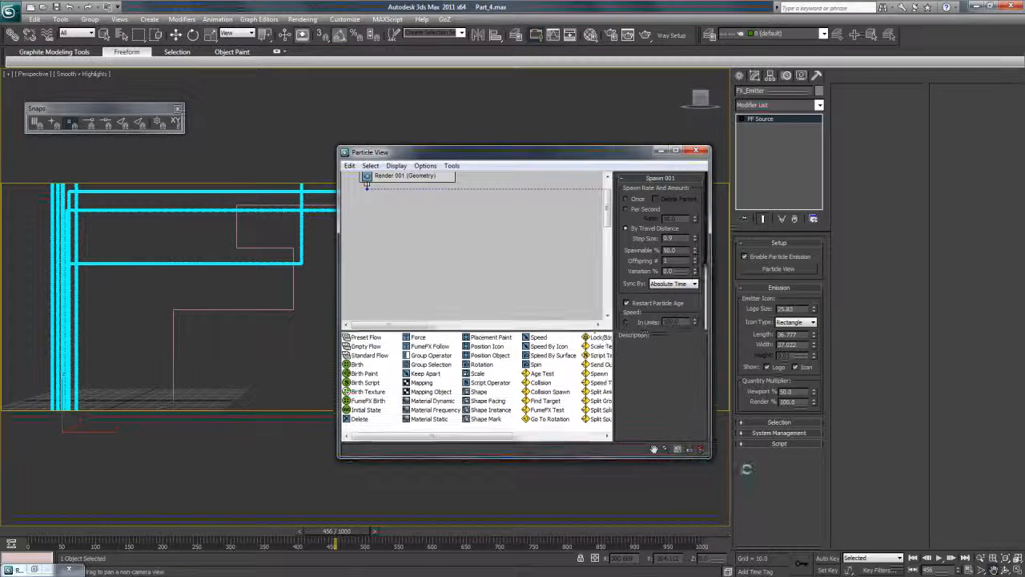
drag(696, 454, 977, 519)
drag(755, 231, 587, 214)
drag(718, 150, 699, 135)
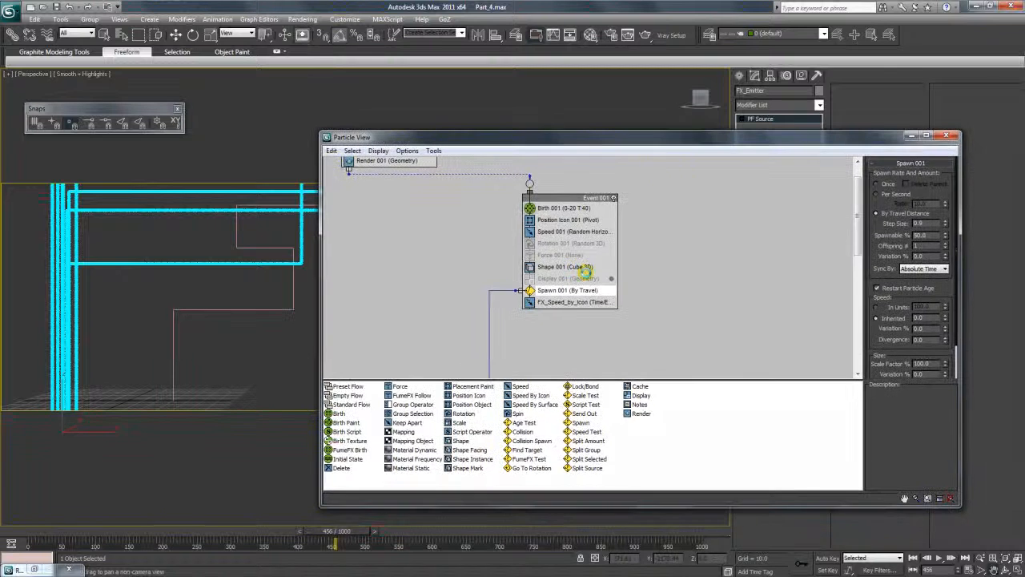
click(555, 302)
Shrink and reposition Particle View to uncover the trails, and scrub the animation to frame 493.
drag(521, 136, 553, 106)
drag(350, 99, 444, 188)
drag(314, 530, 372, 467)
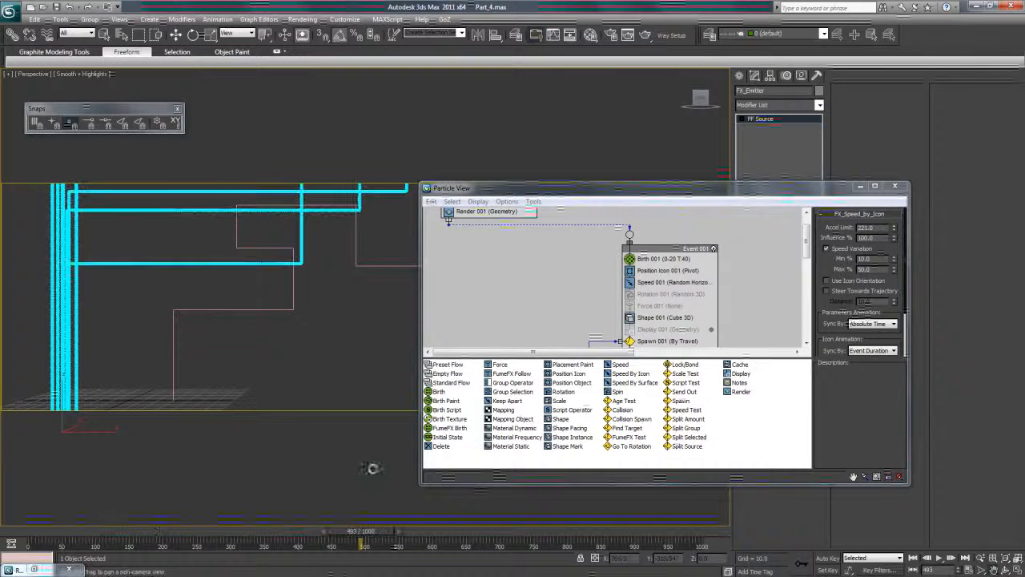
Set the Icon Animation sync of the FX_Speed_by_Icon operator to Absolute Time.
drag(729, 190, 717, 191)
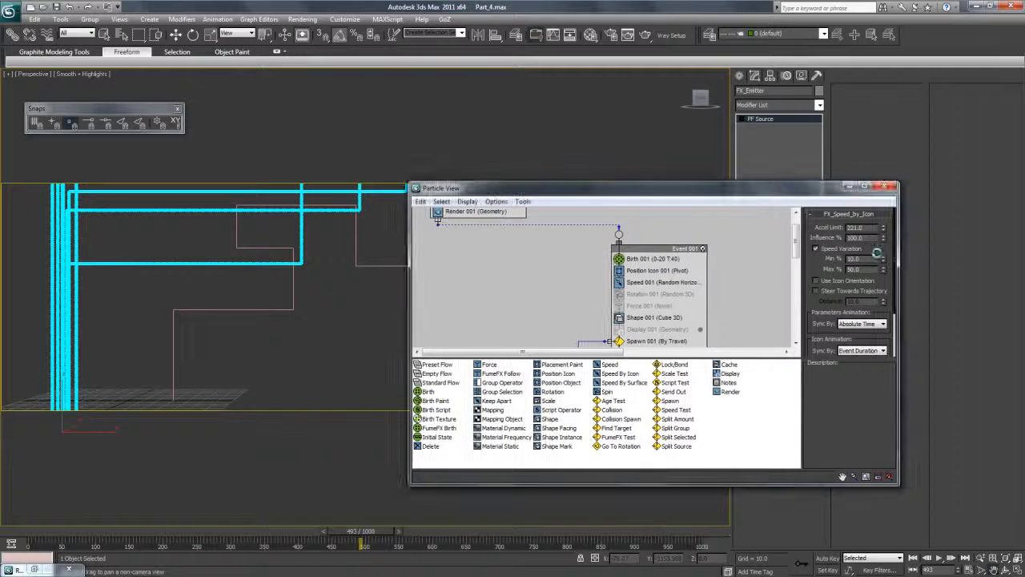
scroll(870, 289, down, 2)
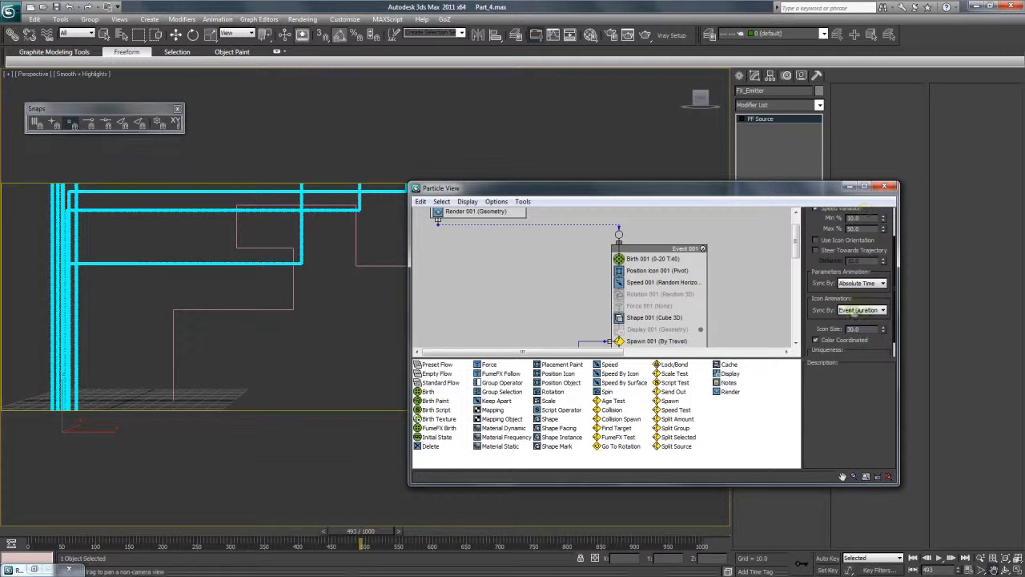
click(856, 309)
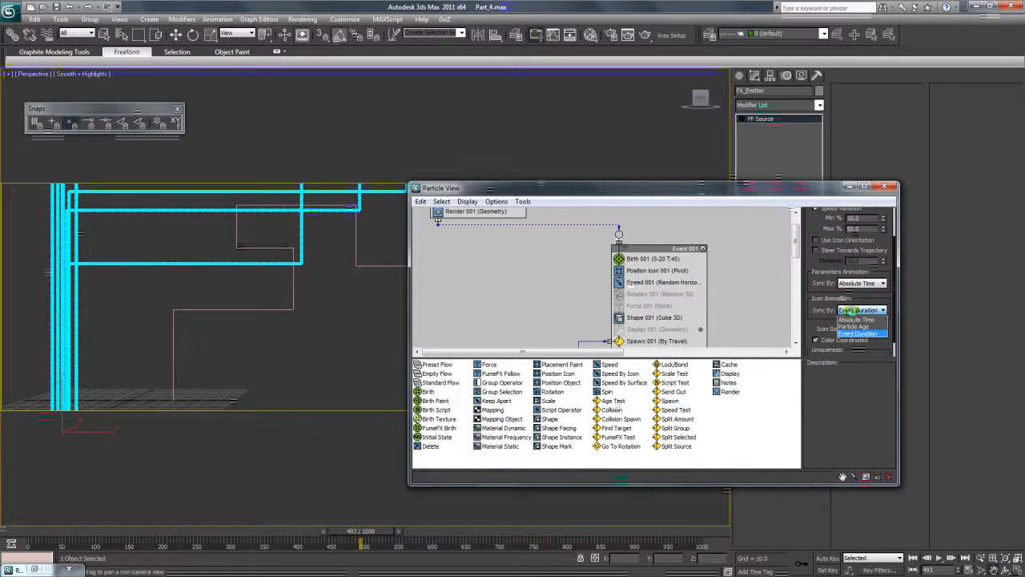
click(854, 319)
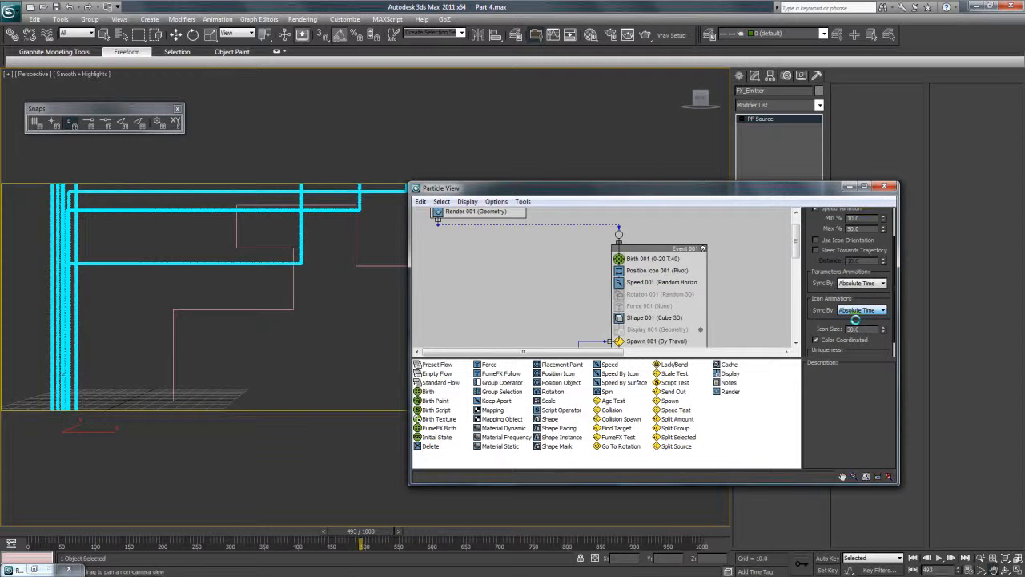
Scrub to frame 952, close Particle View and pan the Perspective view to reframe the trails.
drag(471, 190, 546, 325)
drag(201, 533, 640, 526)
click(958, 319)
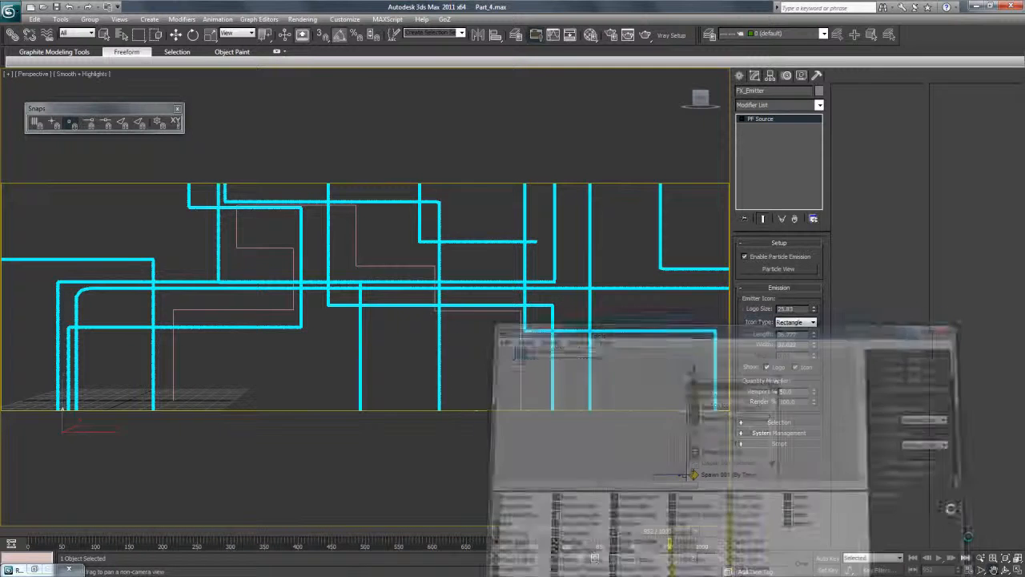
middle_drag(358, 336, 273, 338)
middle_drag(526, 341, 216, 340)
middle_drag(454, 336, 418, 323)
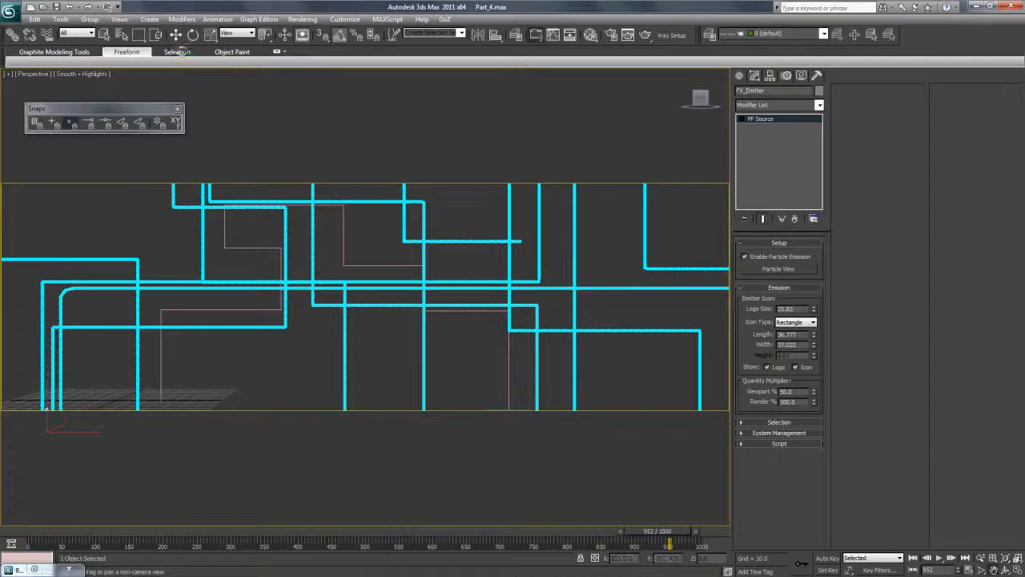
Reopen Particle View, resize it beside the trails and arrange the graph so that Event 002 is accessible.
click(175, 34)
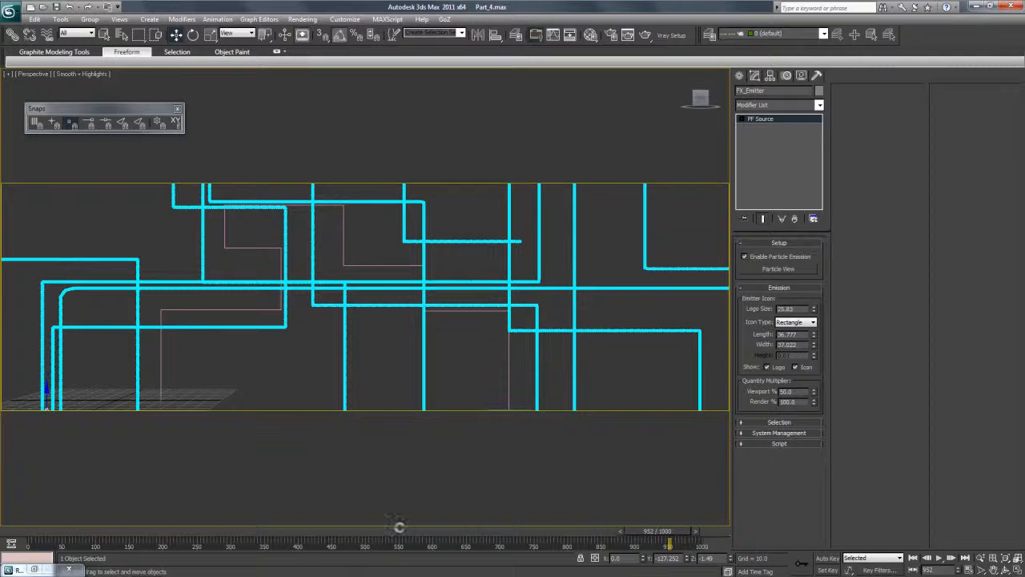
mouse_move(295, 559)
click(777, 268)
drag(703, 327, 588, 167)
drag(454, 163, 604, 110)
drag(674, 115, 606, 115)
drag(762, 202, 696, 201)
drag(602, 157, 605, 161)
drag(711, 203, 693, 196)
drag(773, 187, 772, 230)
drag(729, 290, 652, 208)
Set the Shape 002 sphere size in Event 002 to 1.5 and scrub to frame 145.
click(661, 229)
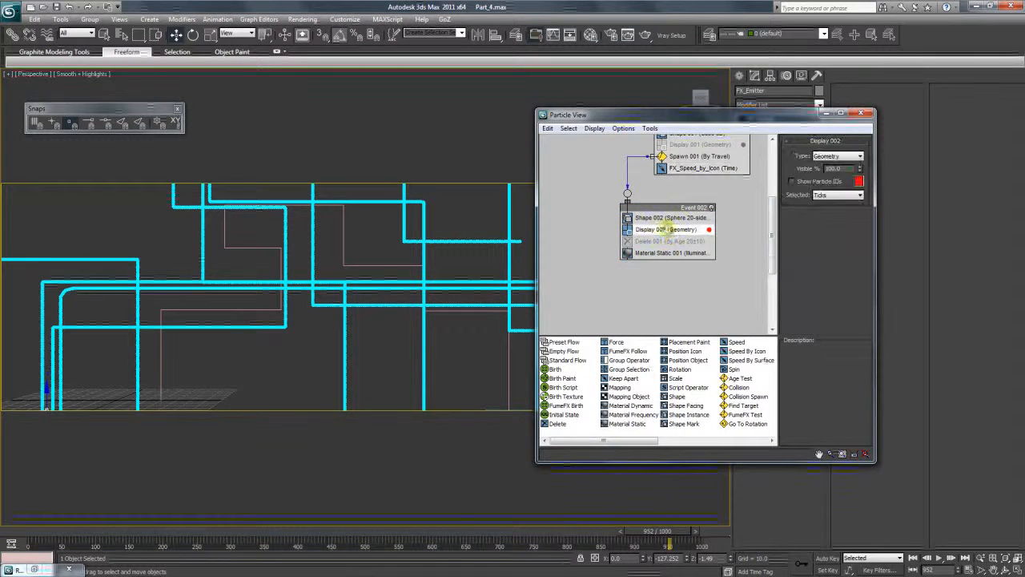
click(669, 217)
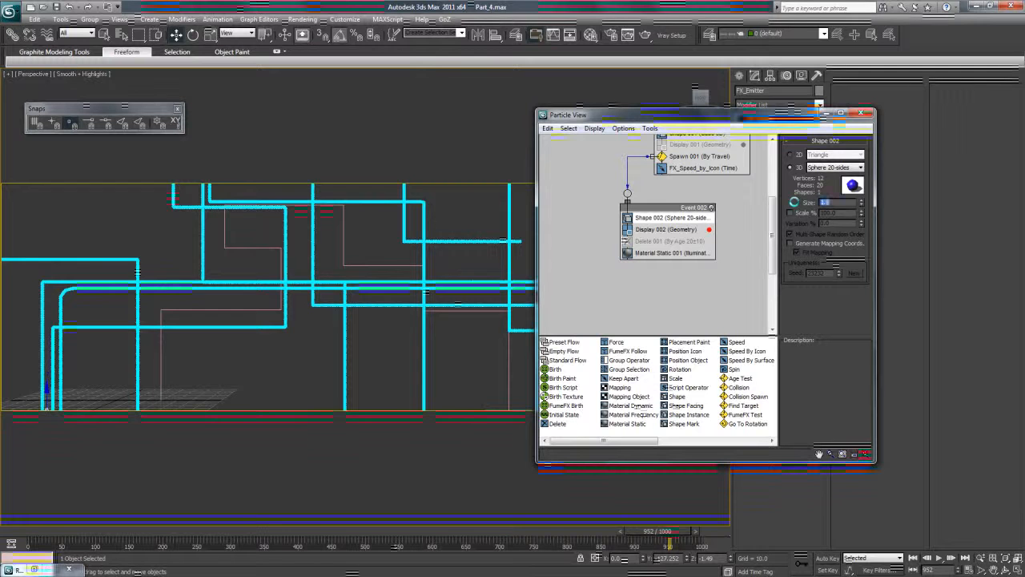
drag(89, 531, 136, 503)
drag(772, 229, 771, 210)
Render the Perspective view at frame 145, scrub to frame 236 and inspect the rendered trails up close.
click(303, 18)
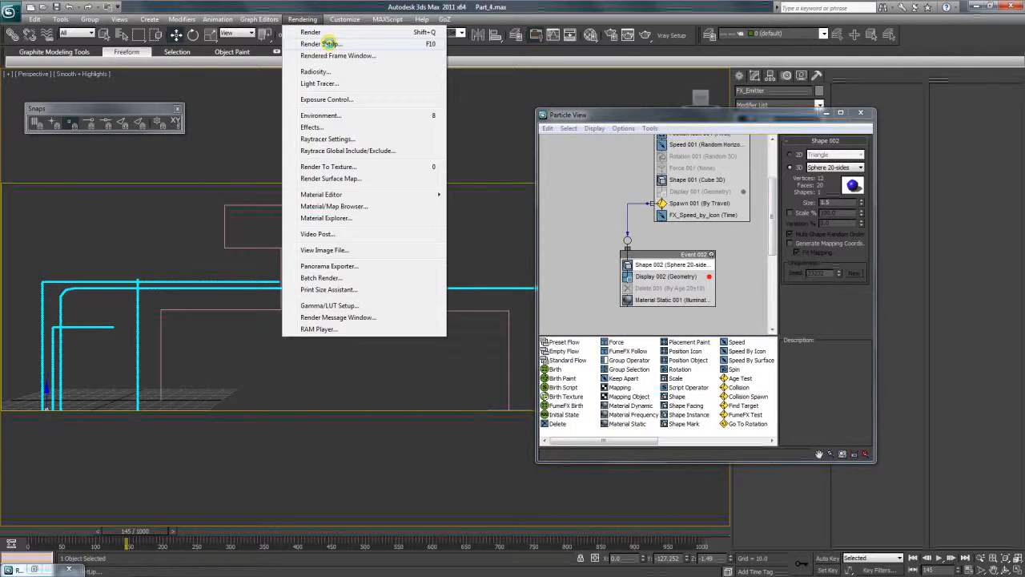
click(311, 32)
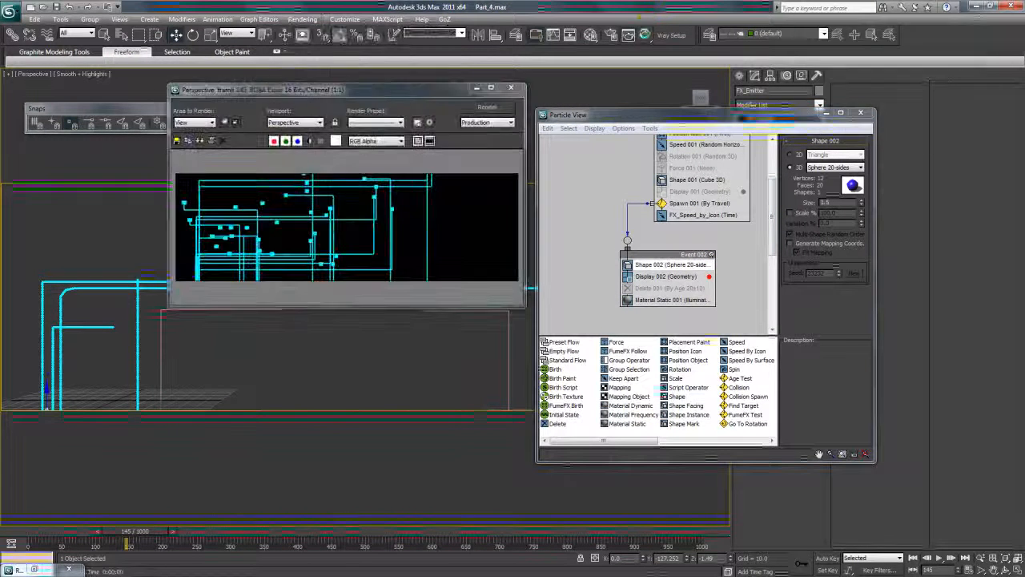
ctrl+click(301, 203)
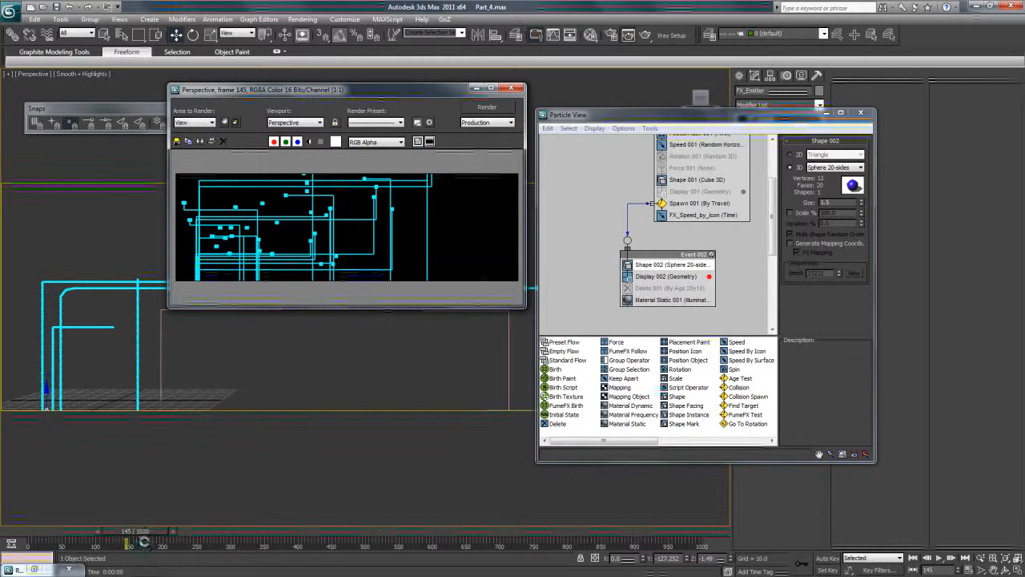
drag(141, 529, 211, 540)
click(315, 233)
scroll(314, 232, up, 1)
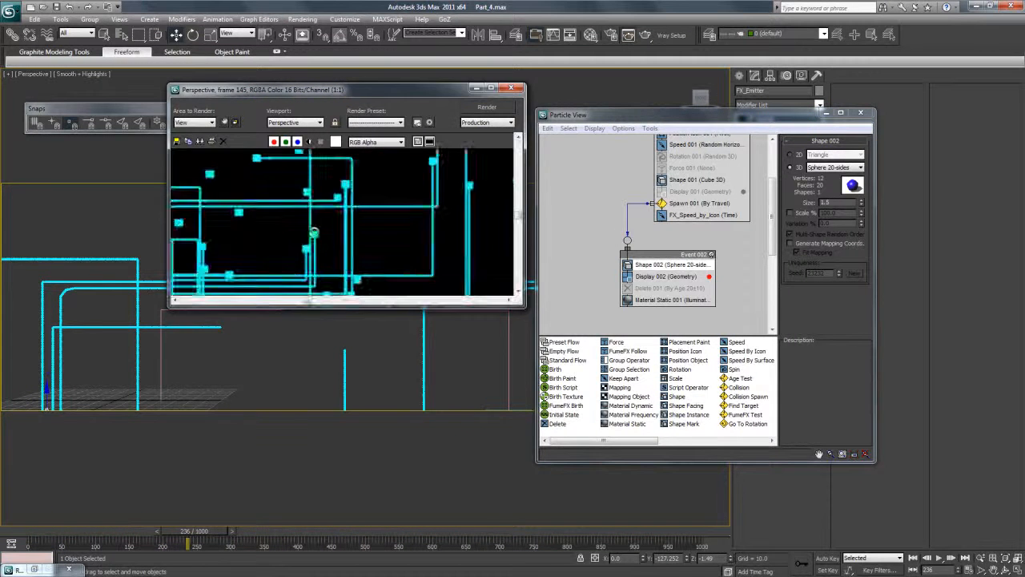
scroll(314, 233, down, 1)
Scrub back to frame 19 and close both Particle View and the rendered frame window.
drag(211, 533, 94, 531)
key(w)
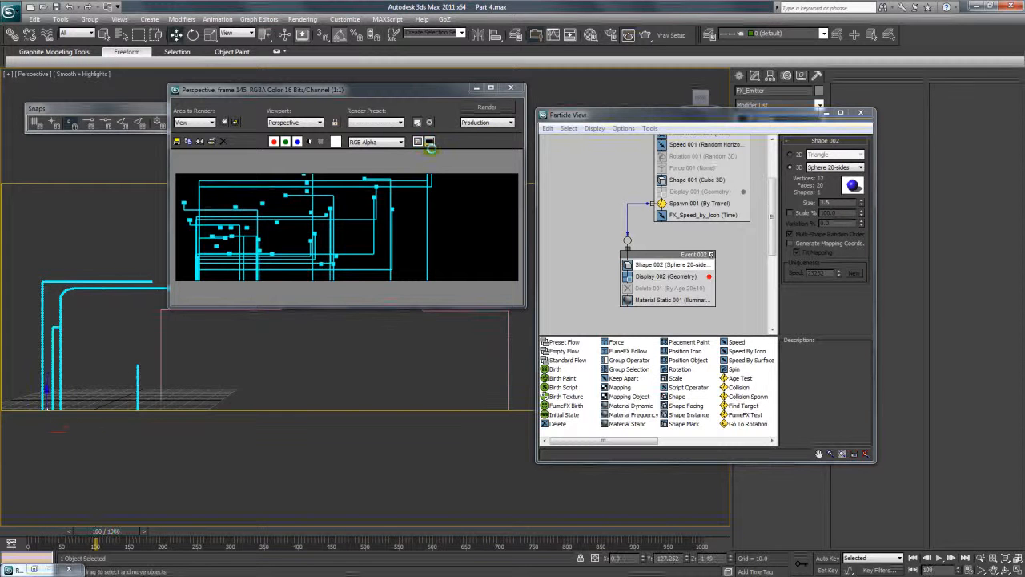
drag(409, 89, 414, 136)
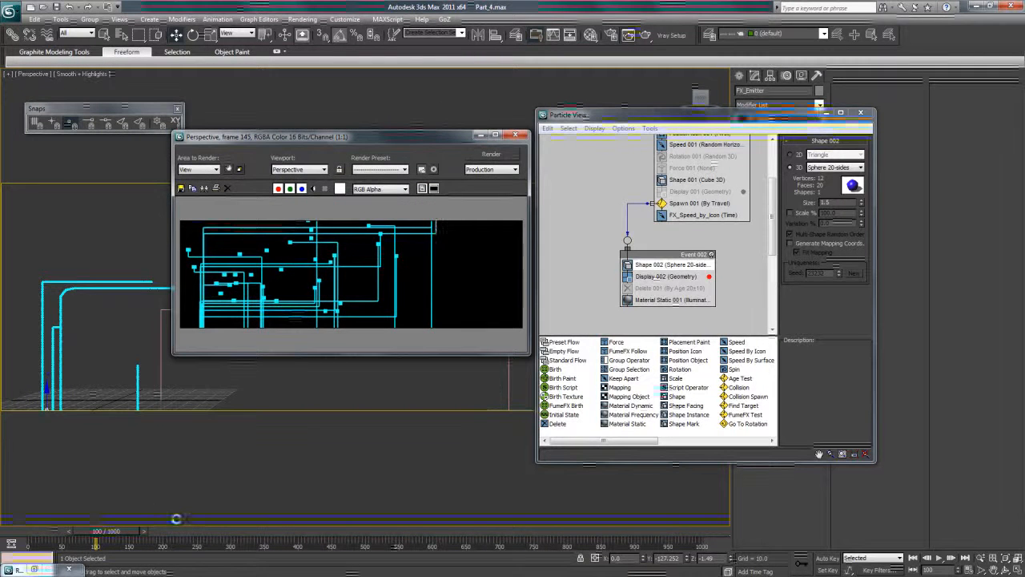
drag(107, 534, 61, 531)
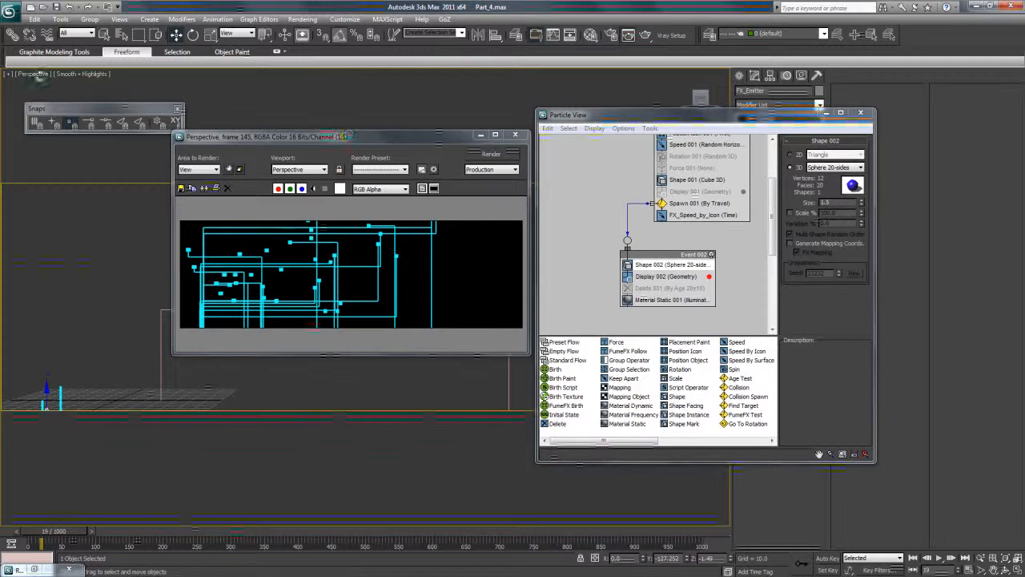
click(32, 74)
click(242, 2)
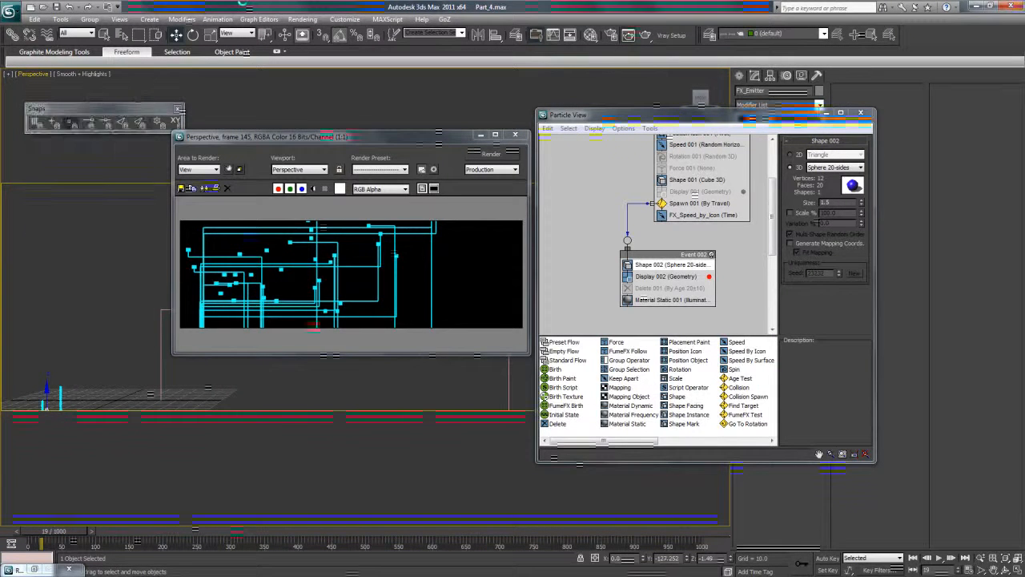
click(861, 112)
drag(423, 137, 538, 103)
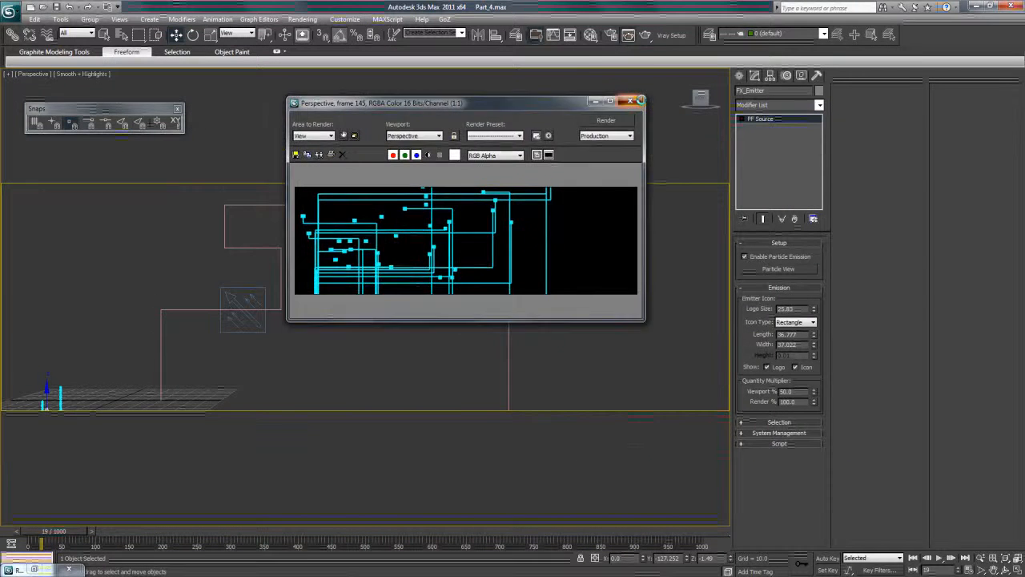
click(633, 101)
Reorient from the Top view to an angled Perspective view and pan to frame the emitter and path.
key(t)
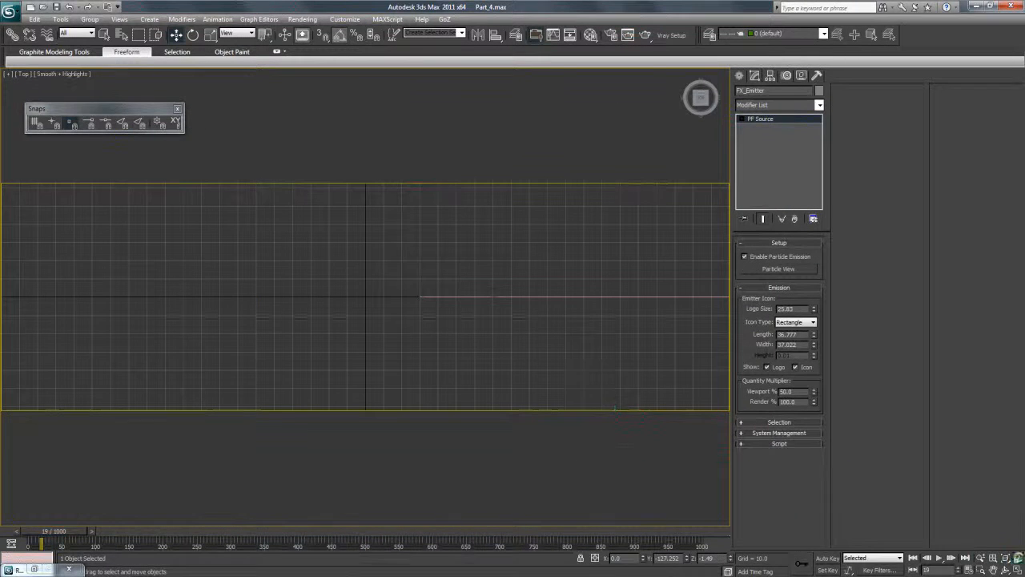
click(1006, 558)
click(1006, 569)
drag(375, 336, 378, 238)
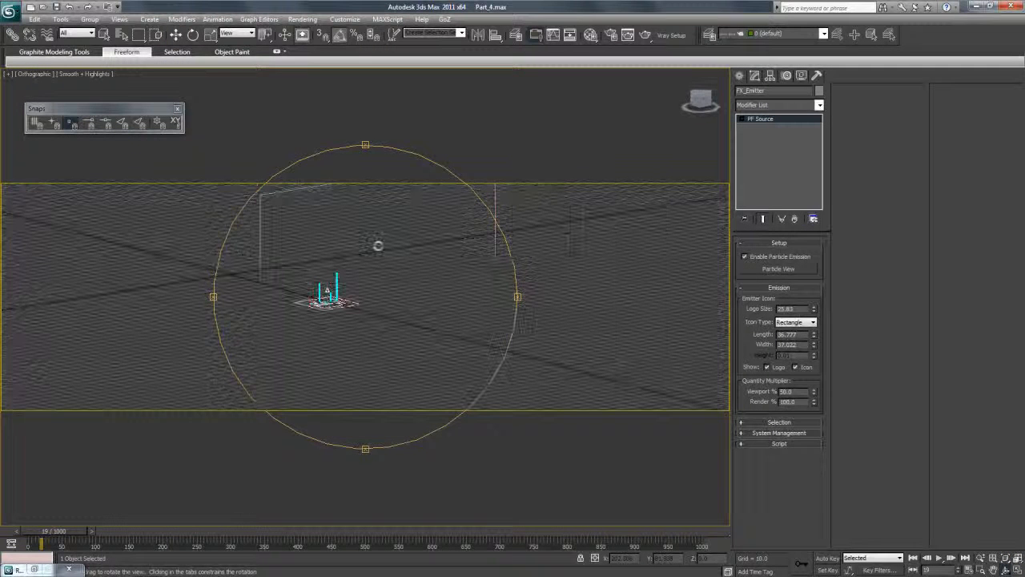
key(p)
click(995, 570)
drag(457, 277, 413, 317)
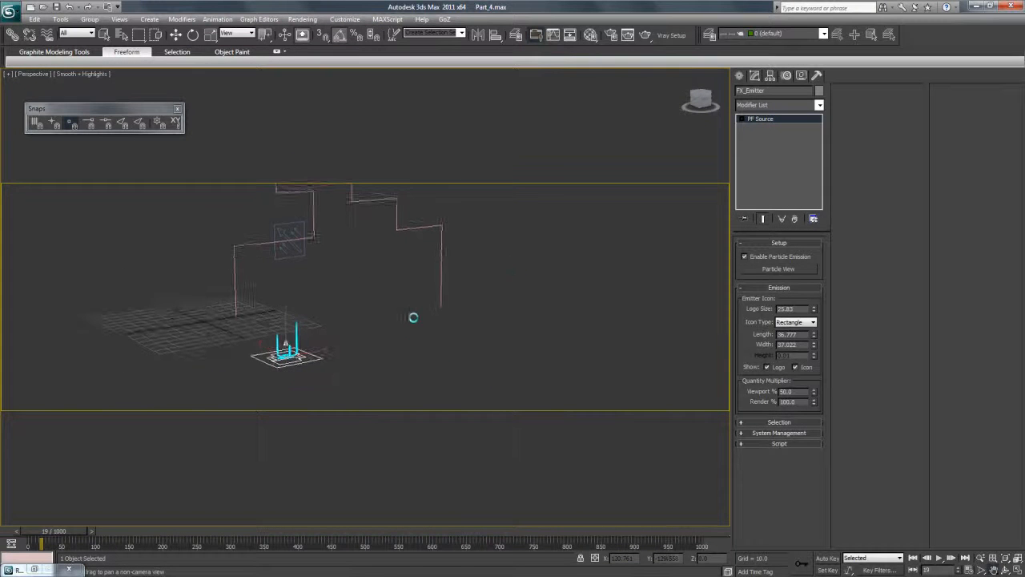
Create a standard Free camera on the ground beside the particle emitter.
click(741, 76)
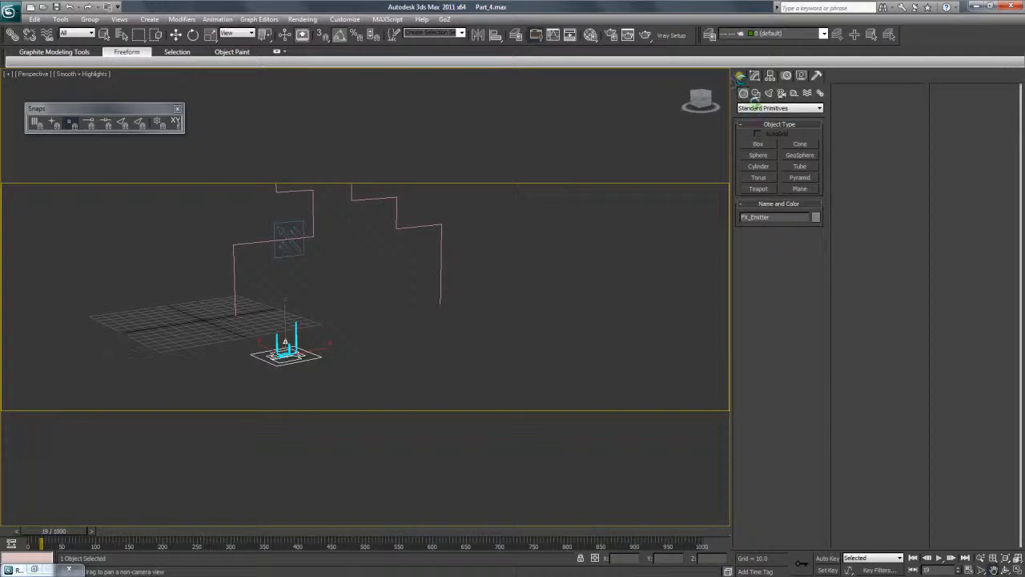
click(781, 93)
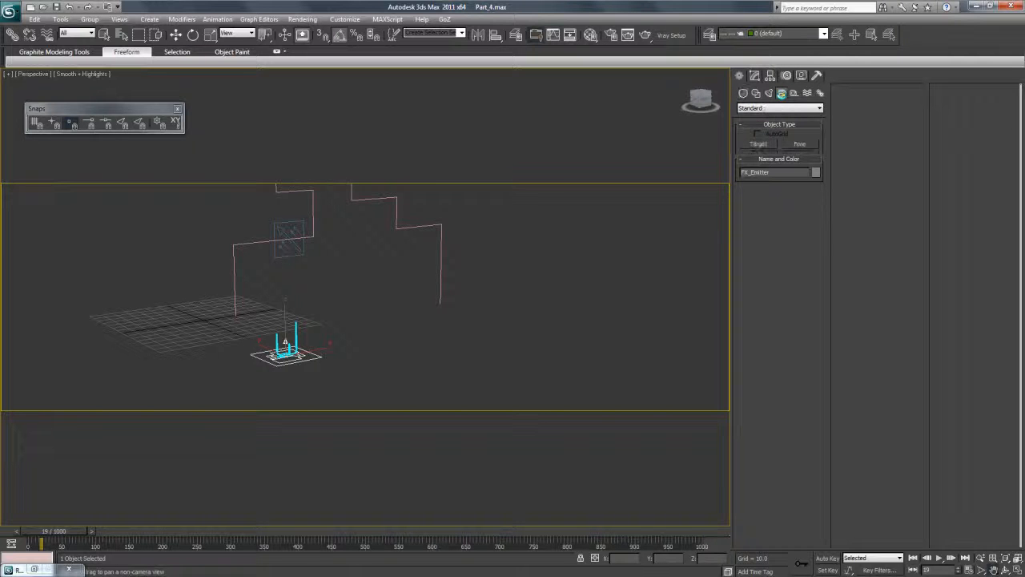
click(767, 108)
click(769, 115)
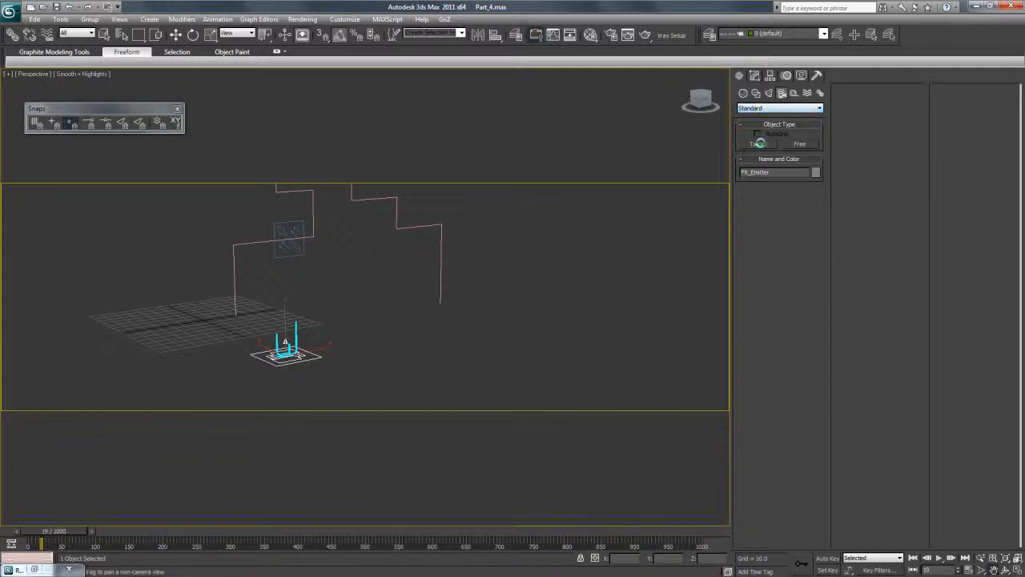
click(799, 143)
click(420, 362)
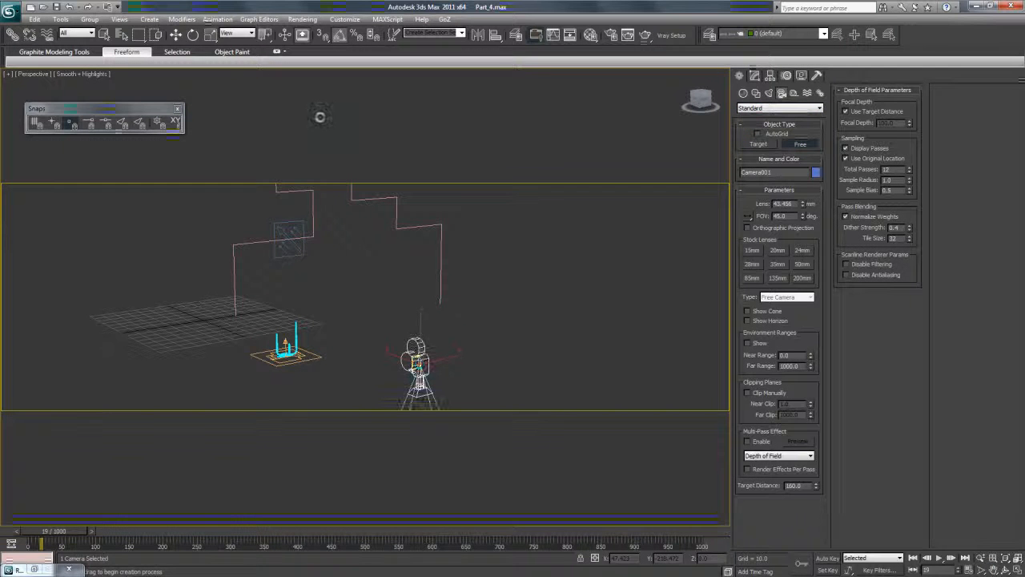
Rotate the new camera to an absolute world X angle of 90 degrees.
key(e)
key(F12)
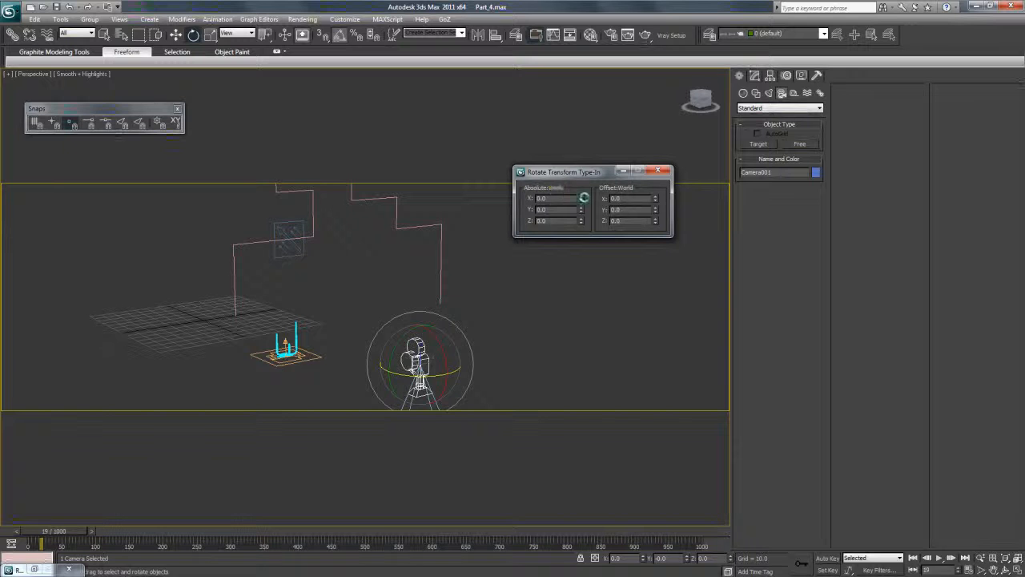
drag(582, 199, 559, 195)
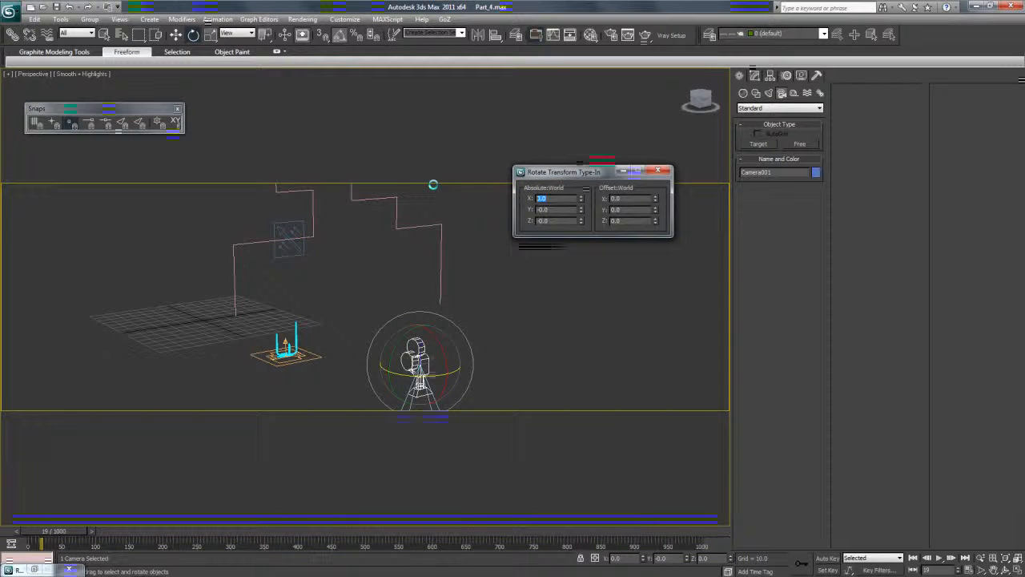
click(657, 170)
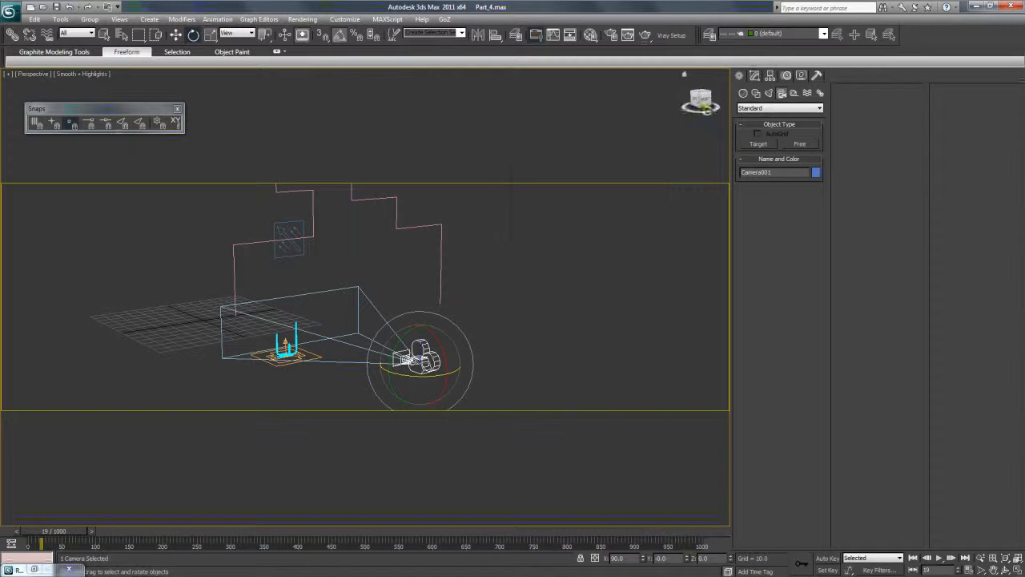
Rename the free camera as Scene_Camera.
click(755, 75)
key(Caps_Lock)
text(S)
key(Caps_Lock)
text(cene_C)
key(Caps_Lock)
text(amera)
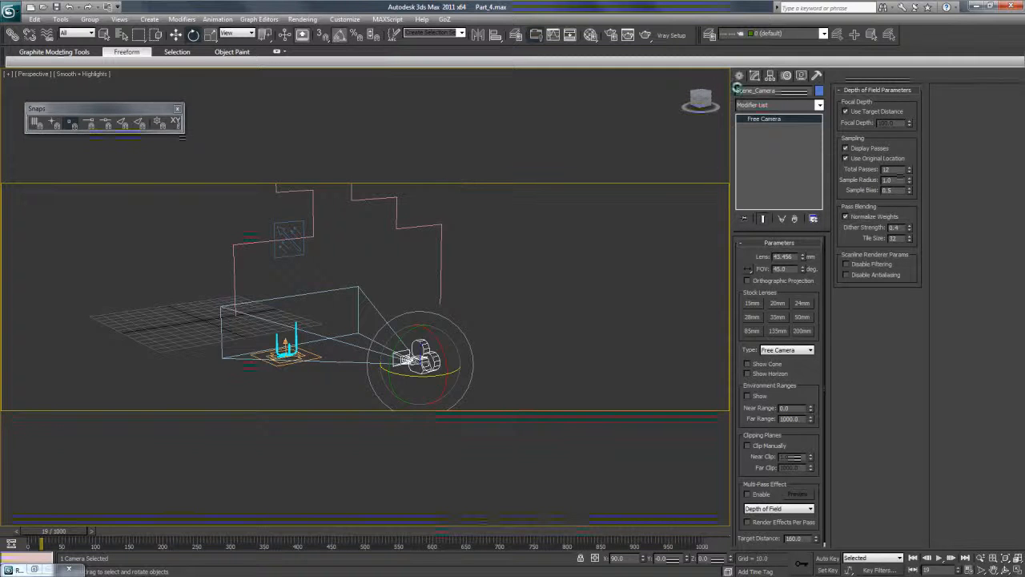
Create a Dummy helper next to Scene_Camera, roughly the camera's size.
click(738, 77)
click(806, 95)
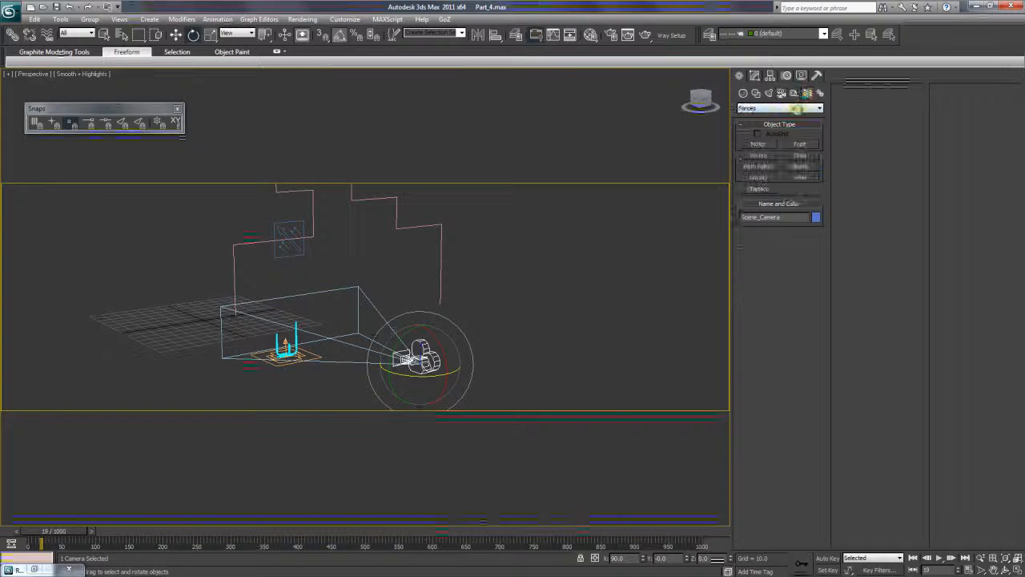
click(794, 93)
click(761, 144)
drag(497, 353, 517, 365)
Align the dummy to Scene_Camera in X, Y and Z position, matching center to center.
click(477, 34)
click(430, 356)
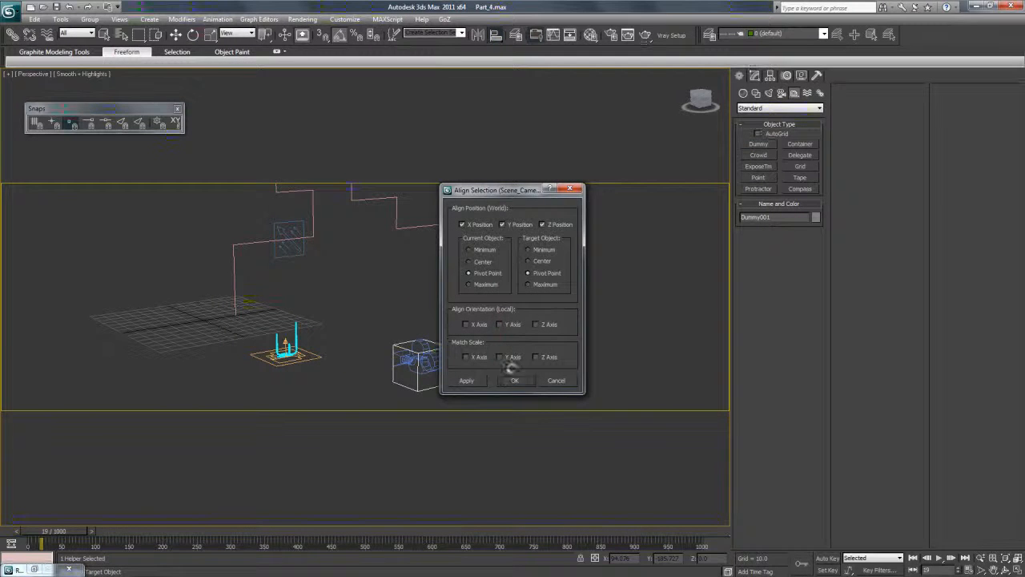
drag(492, 190, 537, 153)
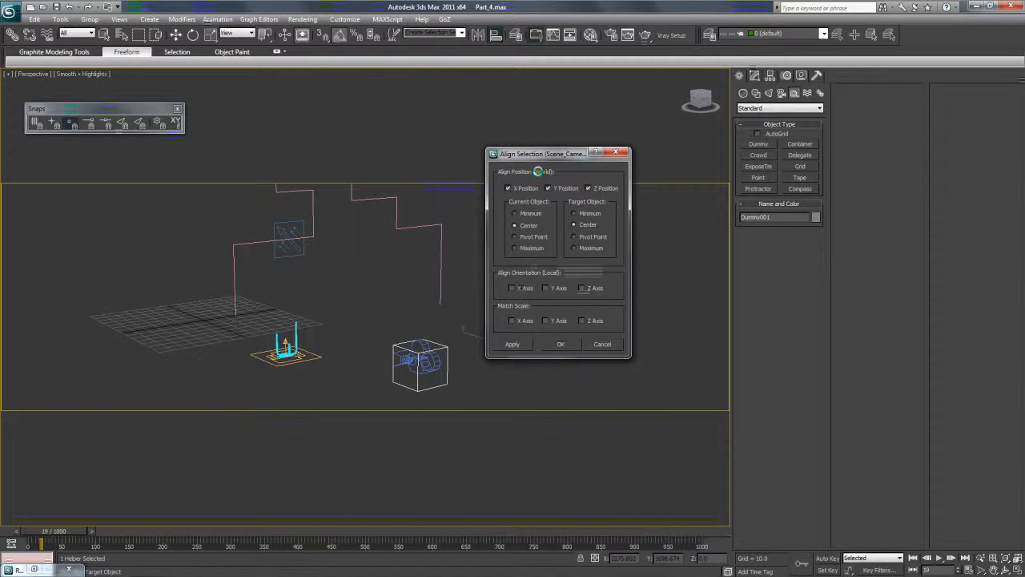
click(554, 345)
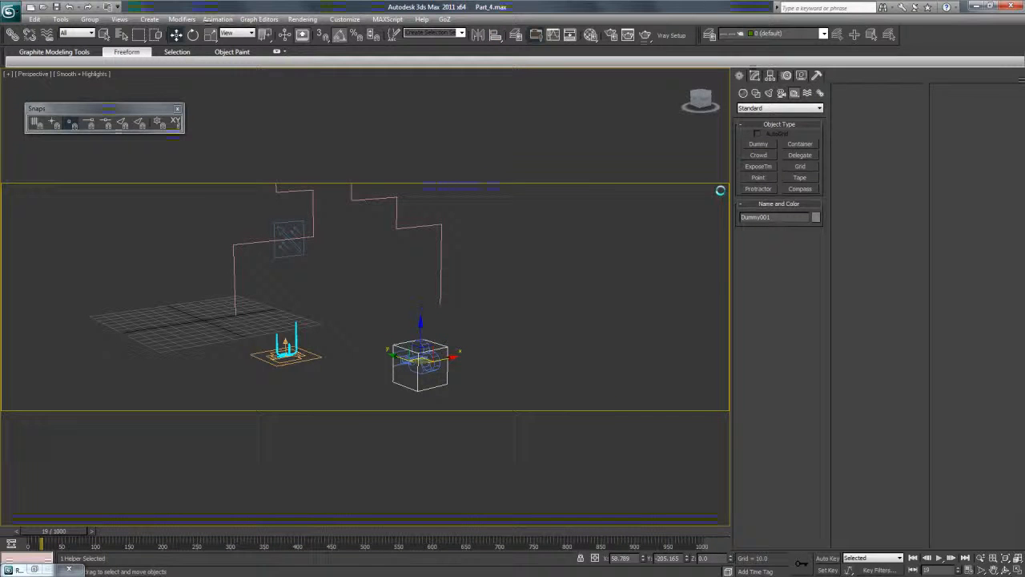
Scale-copy the dummy around Scene_Camera twice to make three nested dummies of increasing size.
click(210, 35)
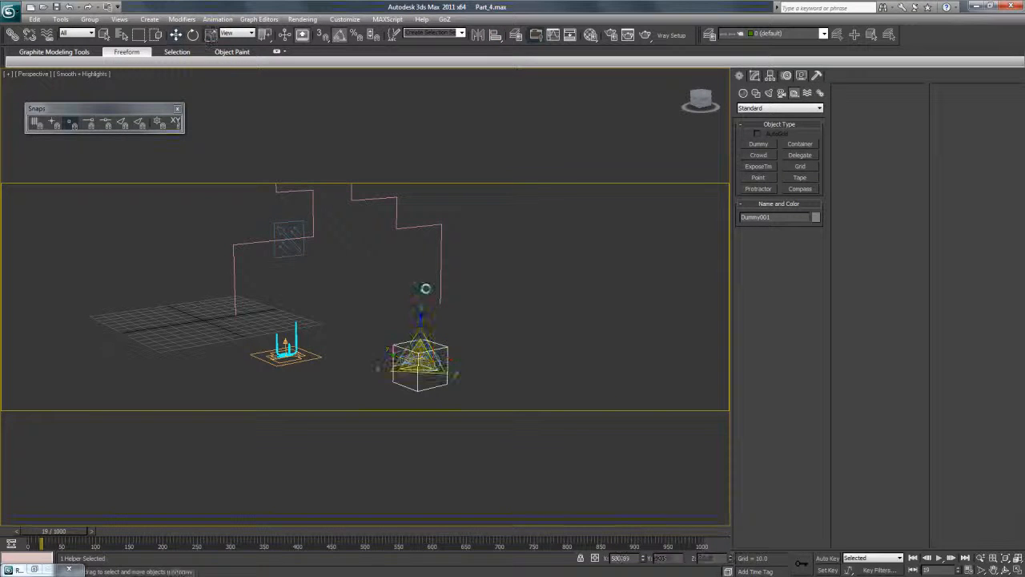
click(417, 359)
click(417, 389)
shift+drag(419, 361, 421, 341)
click(513, 340)
click(512, 339)
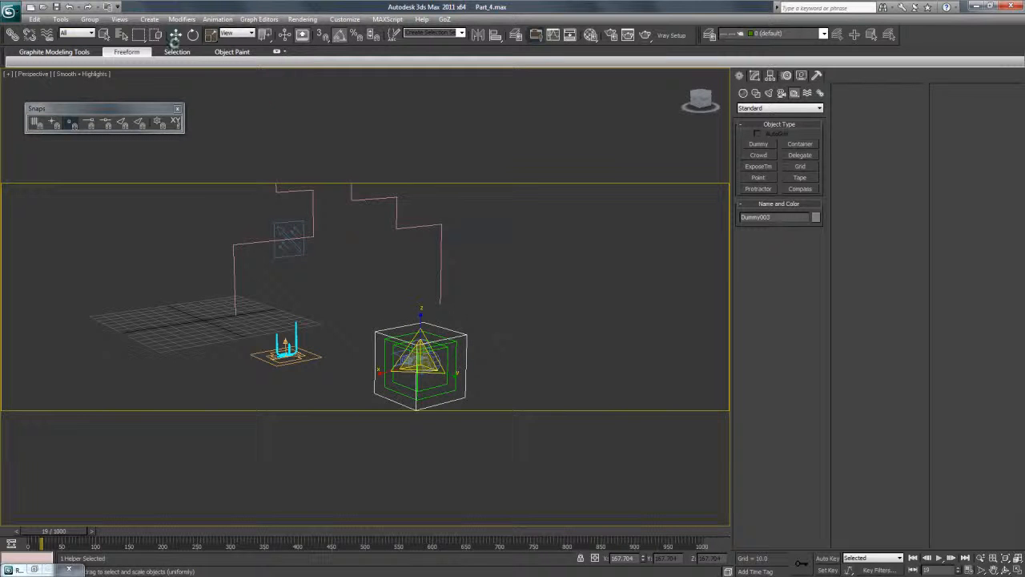
Link Scene_Camera to the innermost dummy, and link each dummy to the next larger one.
click(176, 35)
click(1006, 558)
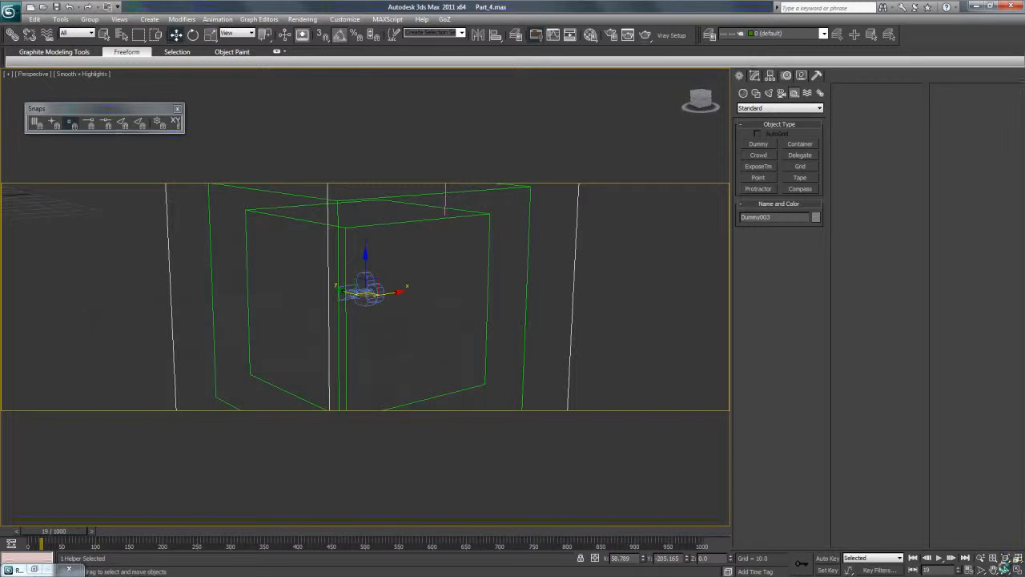
click(1006, 571)
drag(378, 318, 448, 315)
drag(283, 121, 260, 99)
click(177, 35)
click(212, 225)
click(319, 266)
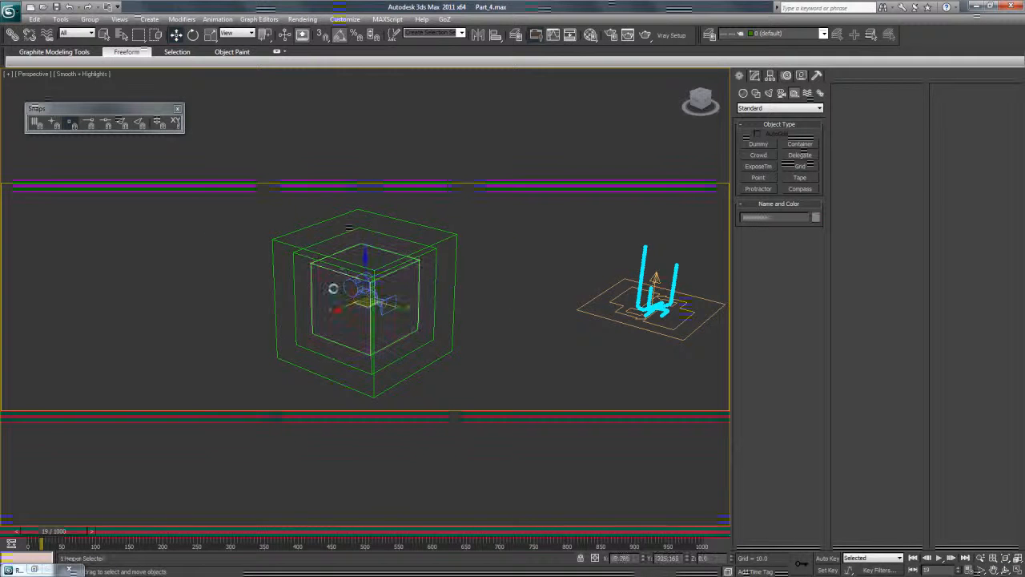
click(355, 285)
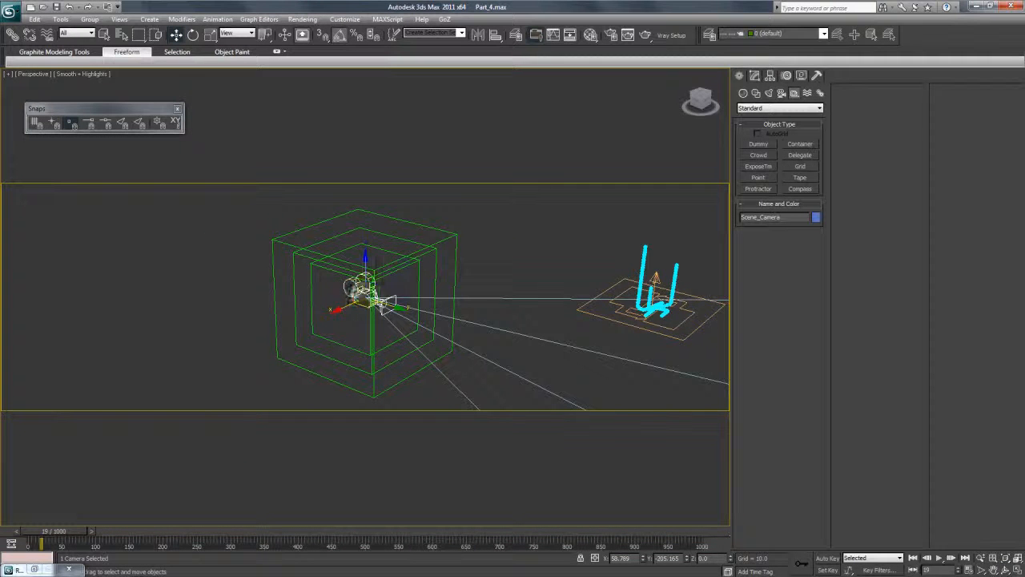
click(12, 34)
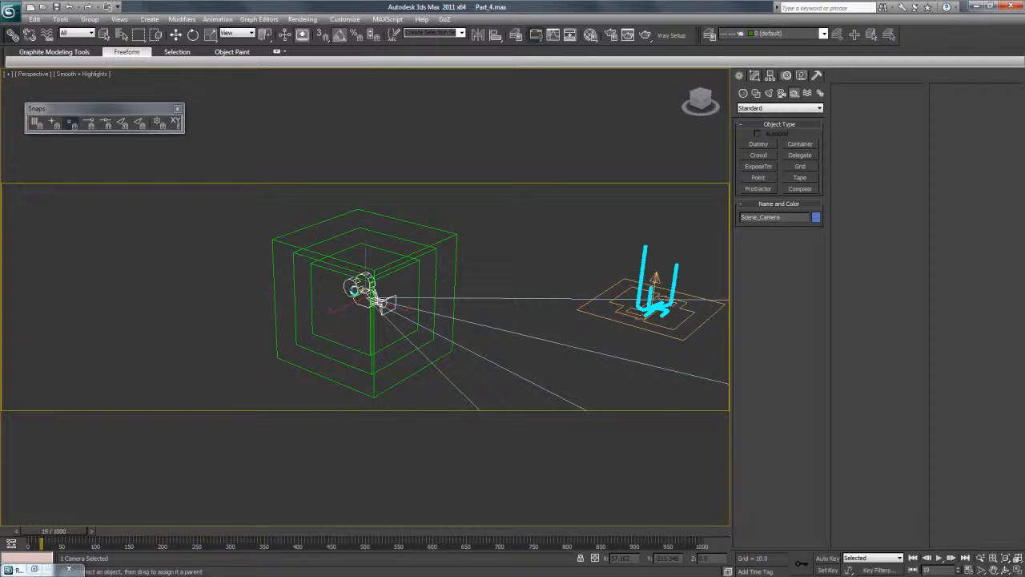
drag(310, 282, 275, 283)
click(175, 35)
click(203, 170)
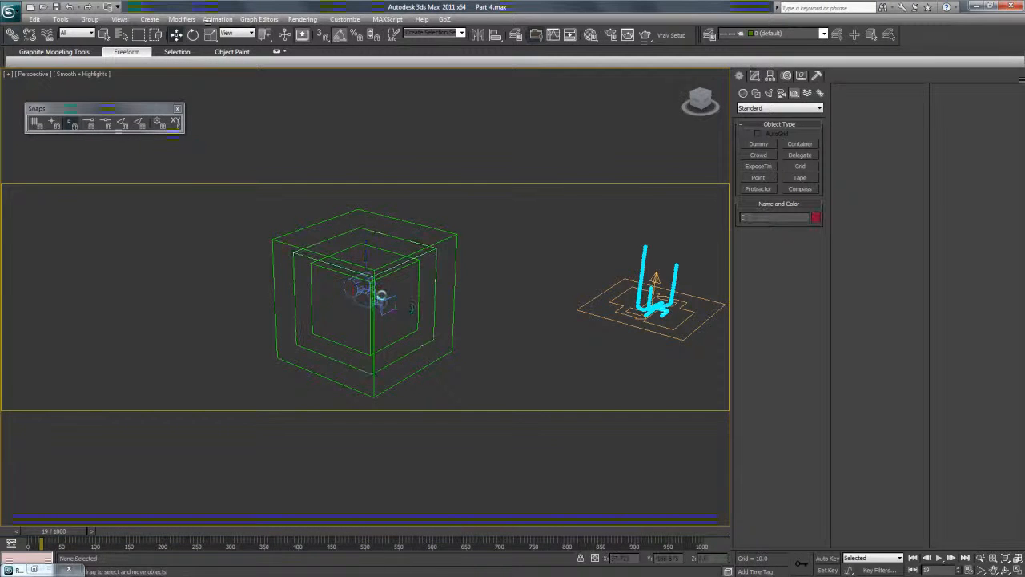
Rename the innermost dummy as Node_1.
click(419, 267)
double_click(766, 218)
key(Caps_Lock)
text(R)
key(Caps_Lock)
text(ode_1)
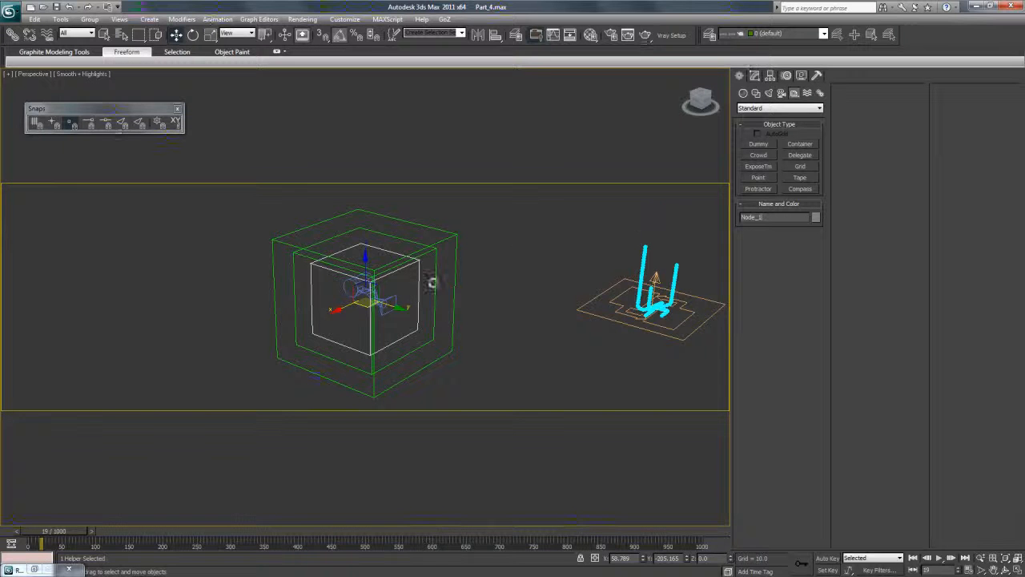
Rename the middle dummy as the next in the Node_ series and the outermost dummy as Node_3.
click(433, 282)
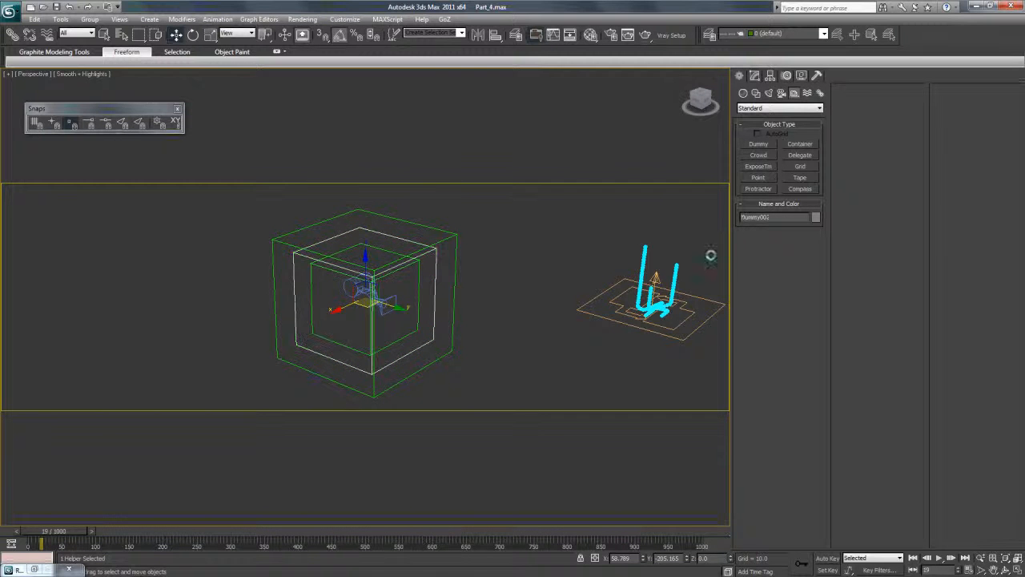
key(Caps_Lock)
text(N)
key(Caps_Lock)
text(ode_2)
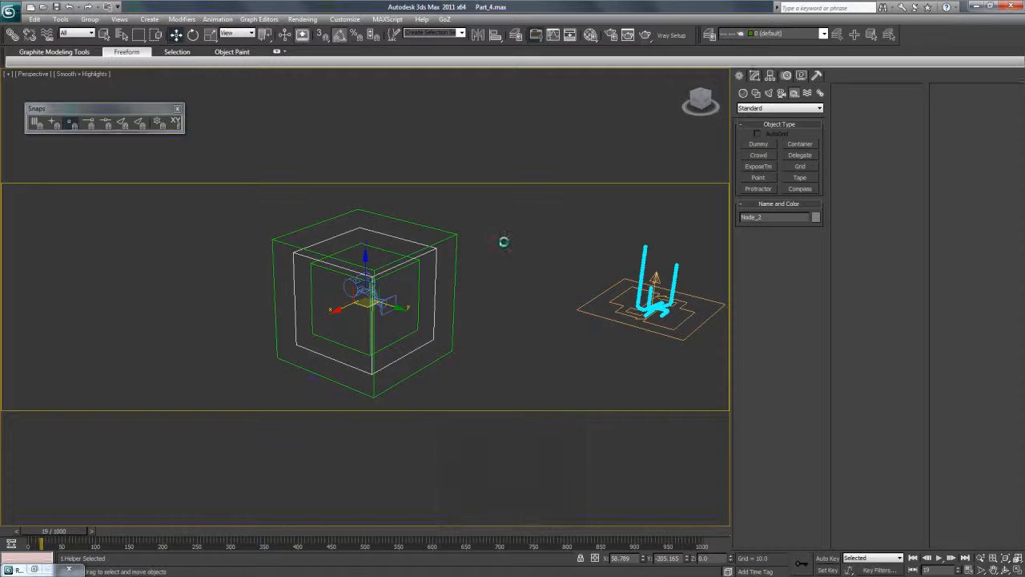
click(454, 240)
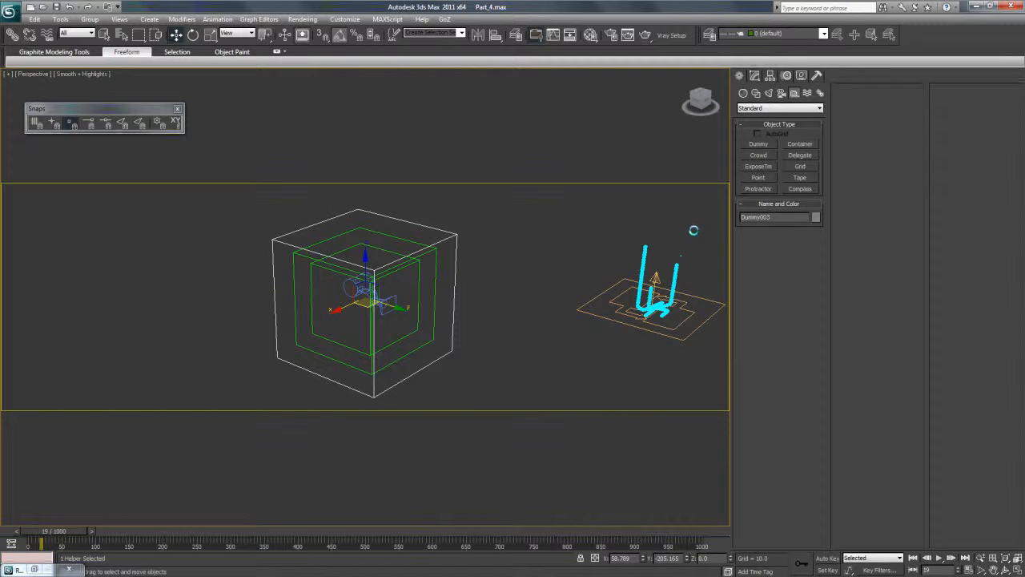
key(Caps_Lock)
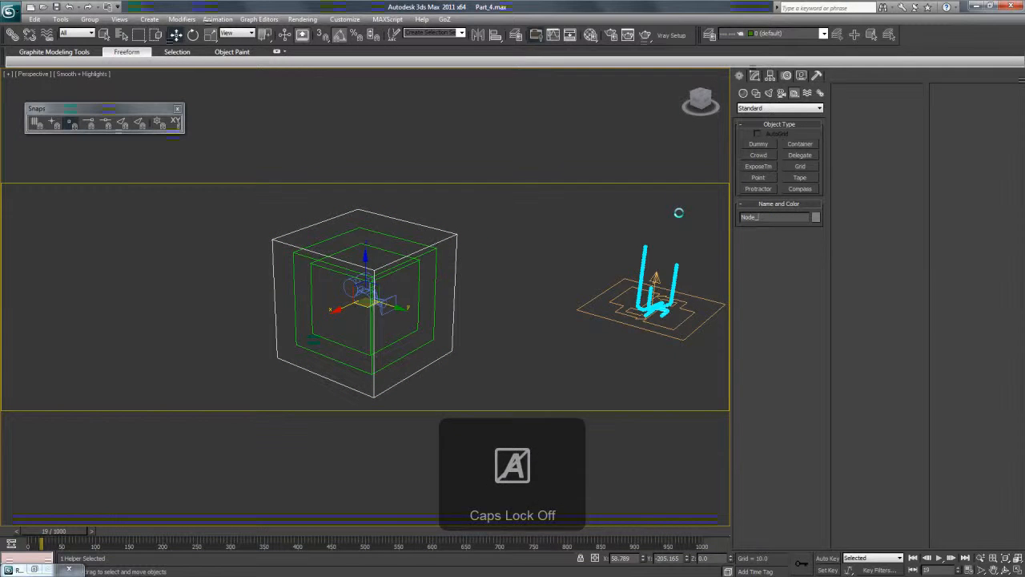
Test the linked hierarchy by rotating the nested nodes about Z, and undo the rotations.
key(e)
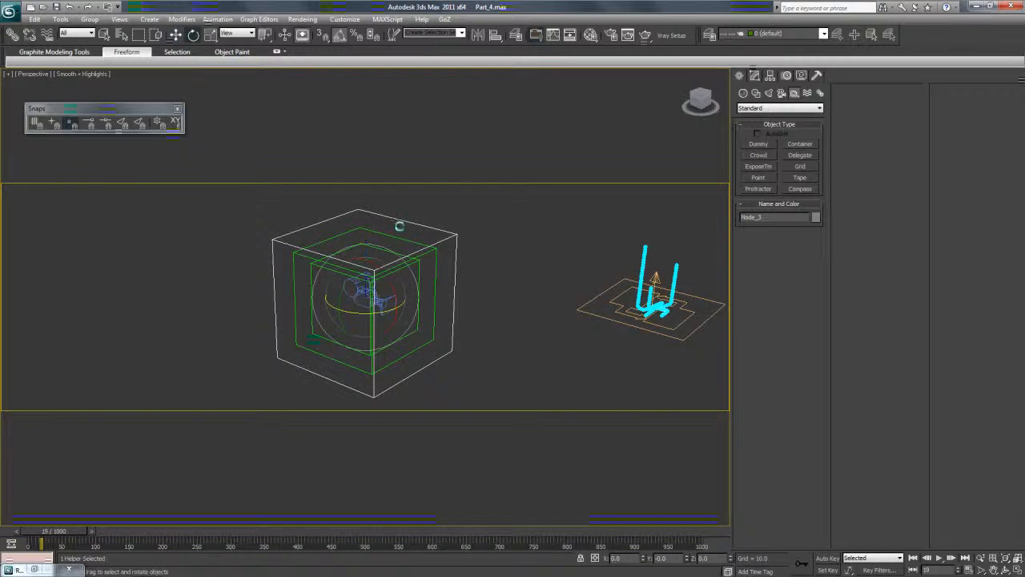
click(417, 277)
drag(372, 311, 406, 309)
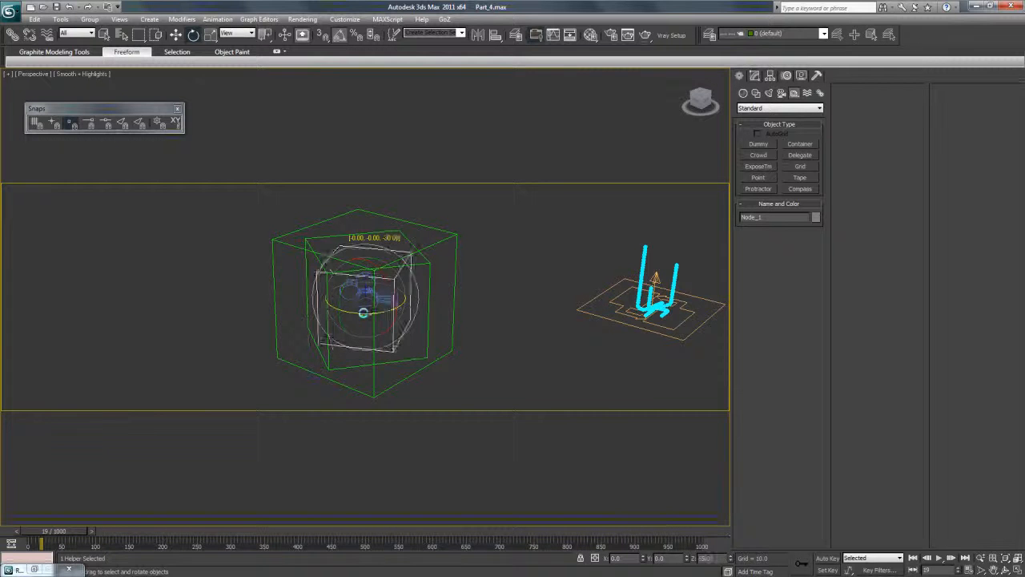
click(448, 238)
click(441, 236)
drag(378, 312, 426, 310)
key(ctrl+z)
key(ctrl+z)
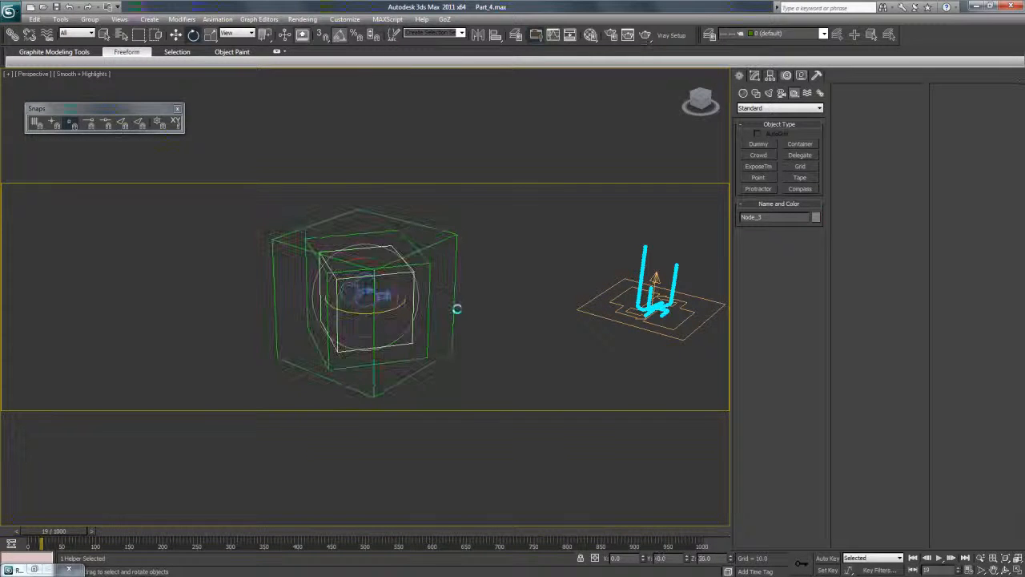
click(473, 267)
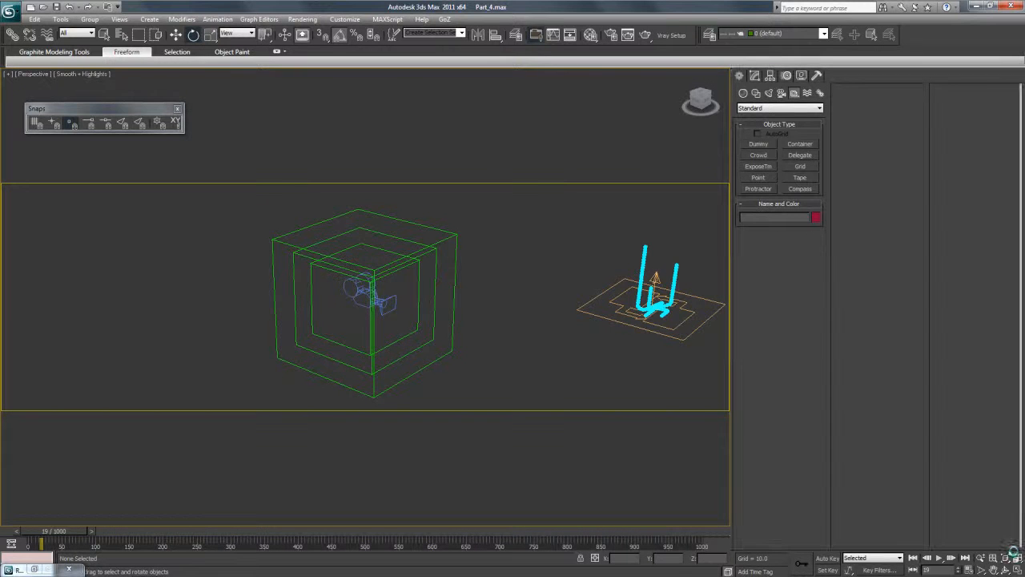
Return to the four-viewport layout and show the first listed Scene_Camera in the Front viewport.
click(1017, 558)
click(1005, 569)
drag(393, 321, 330, 297)
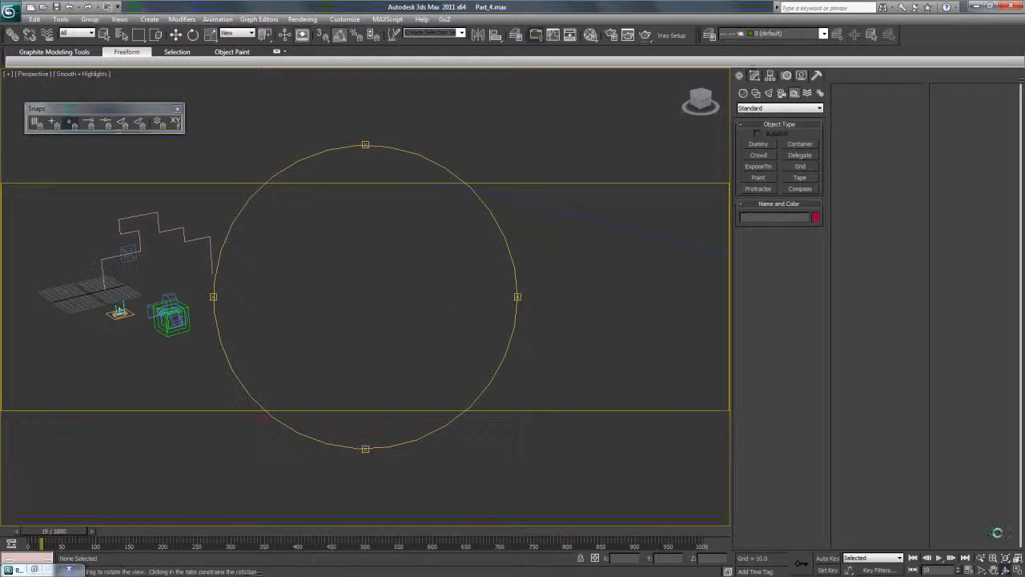
click(1017, 569)
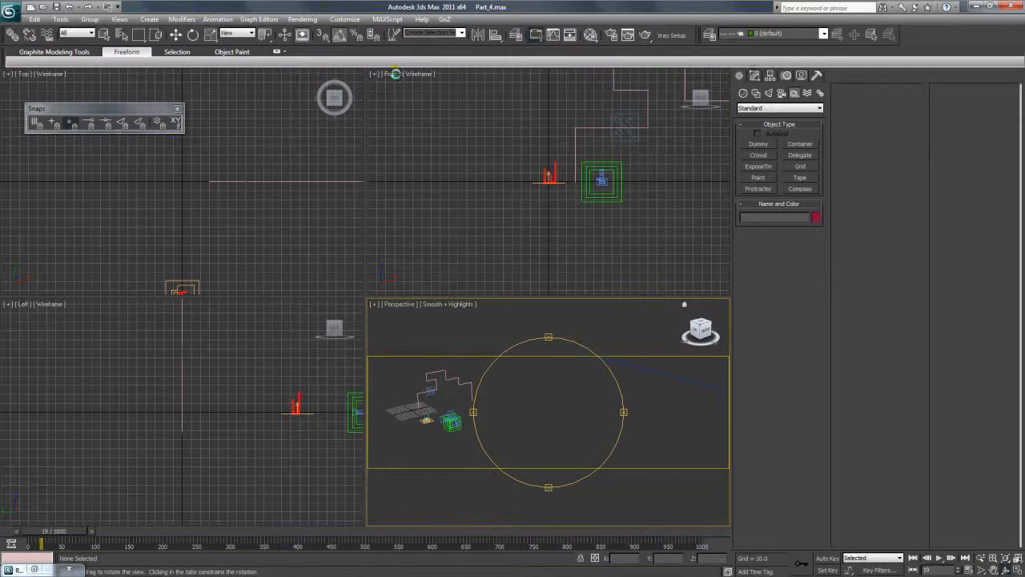
click(391, 73)
click(391, 74)
mouse_move(422, 86)
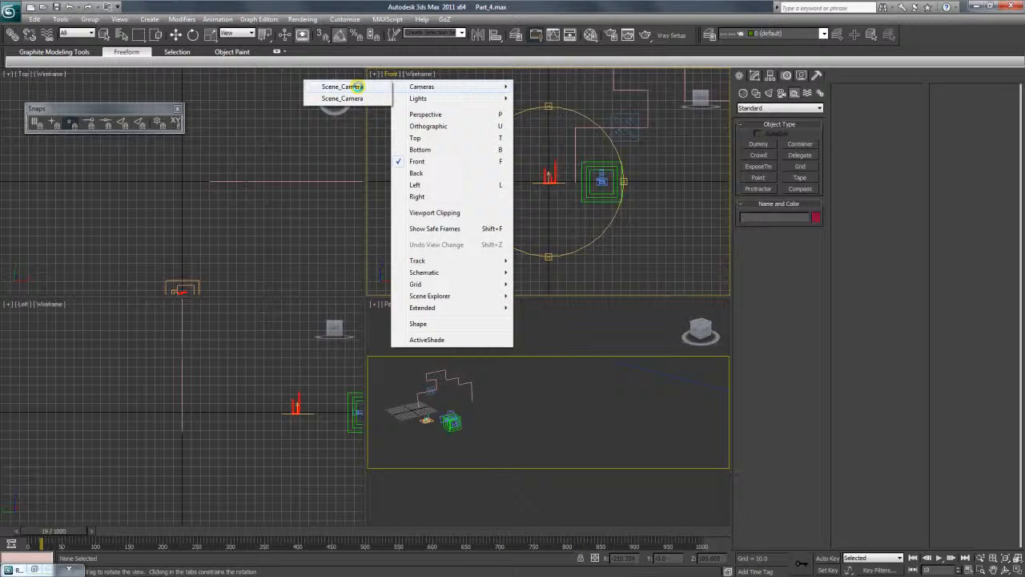
click(353, 90)
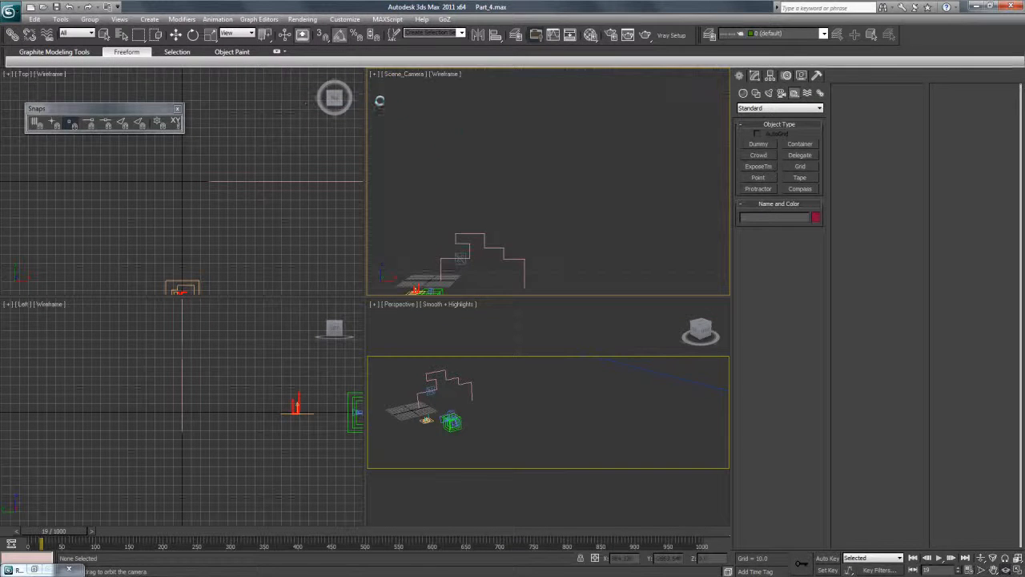
Try moving Node_3 to check the camera view, and undo the move.
key(w)
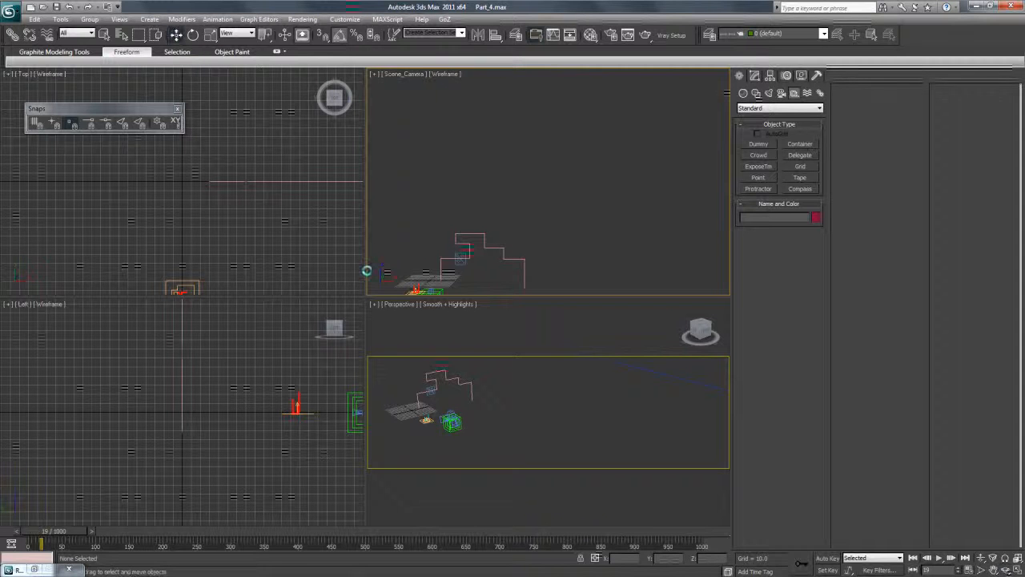
click(457, 430)
drag(434, 413, 429, 409)
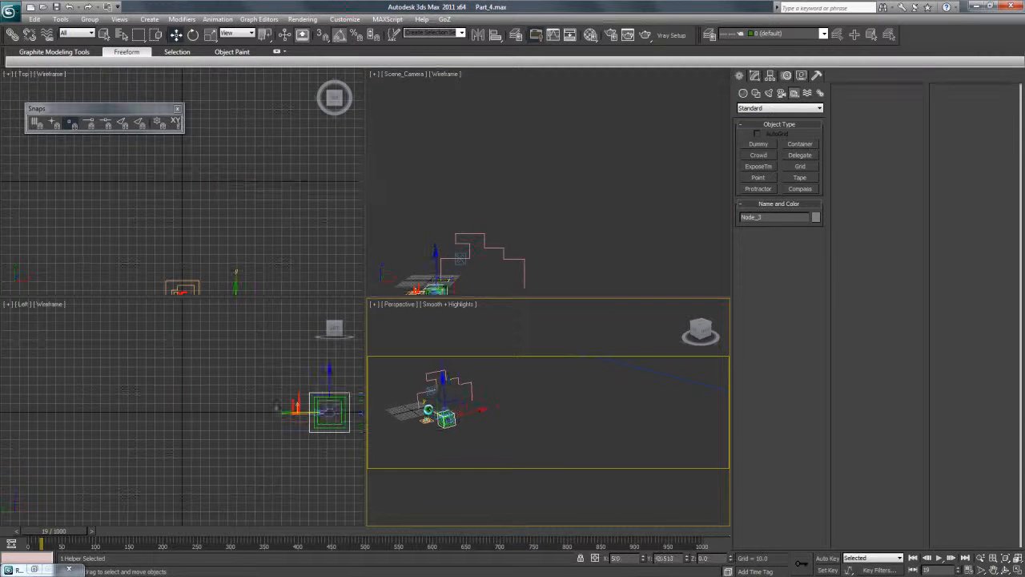
key(ctrl+z)
Switch the camera viewport to the other camera named Scene_Camera.
right_click(416, 85)
right_click(405, 76)
mouse_move(430, 85)
click(381, 87)
Move Node_3 back and up to about Y -343, Z 55, and show safe frames in the Scene_Camera viewport.
drag(438, 414, 465, 399)
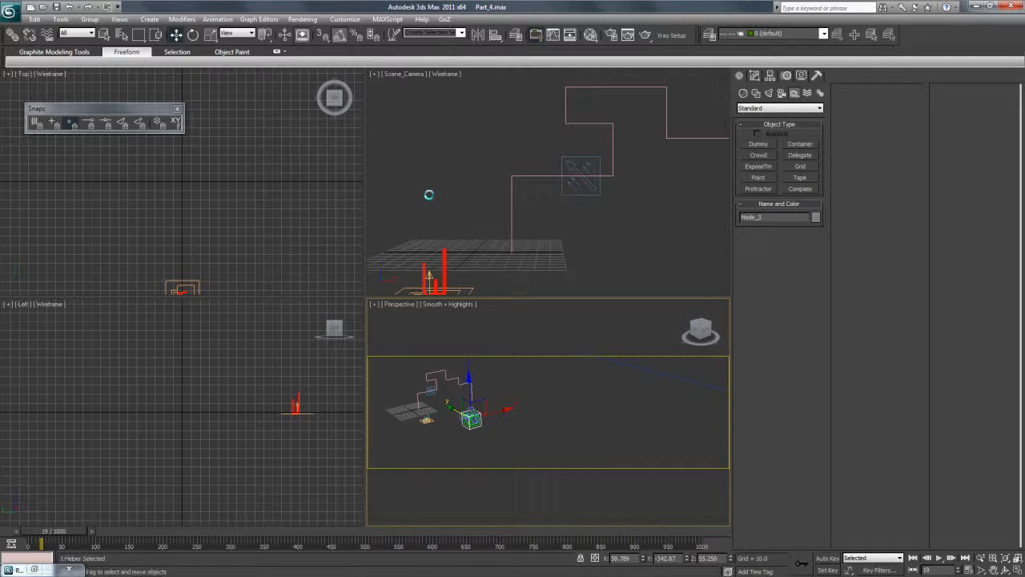
click(374, 74)
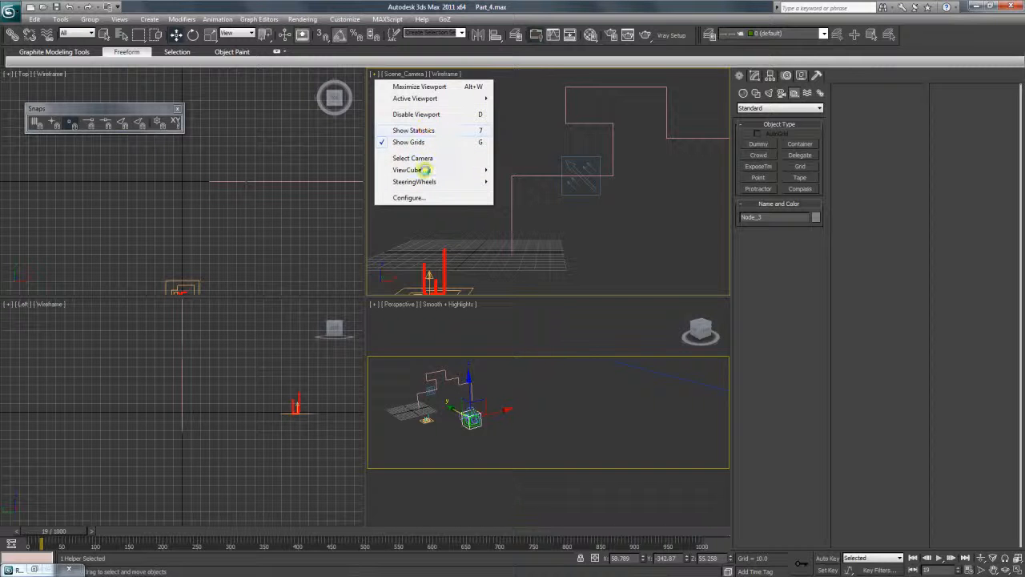
click(403, 74)
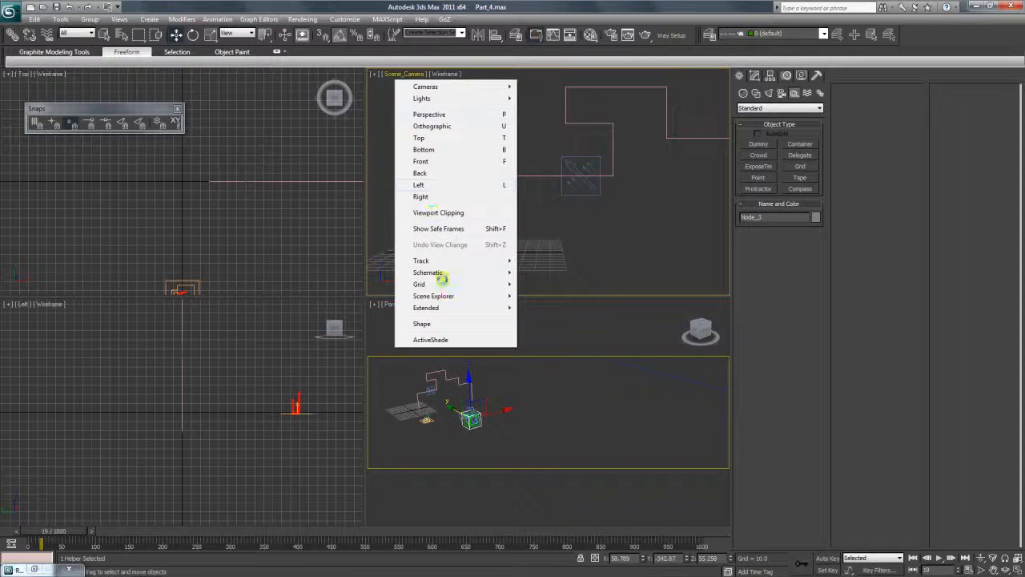
click(438, 228)
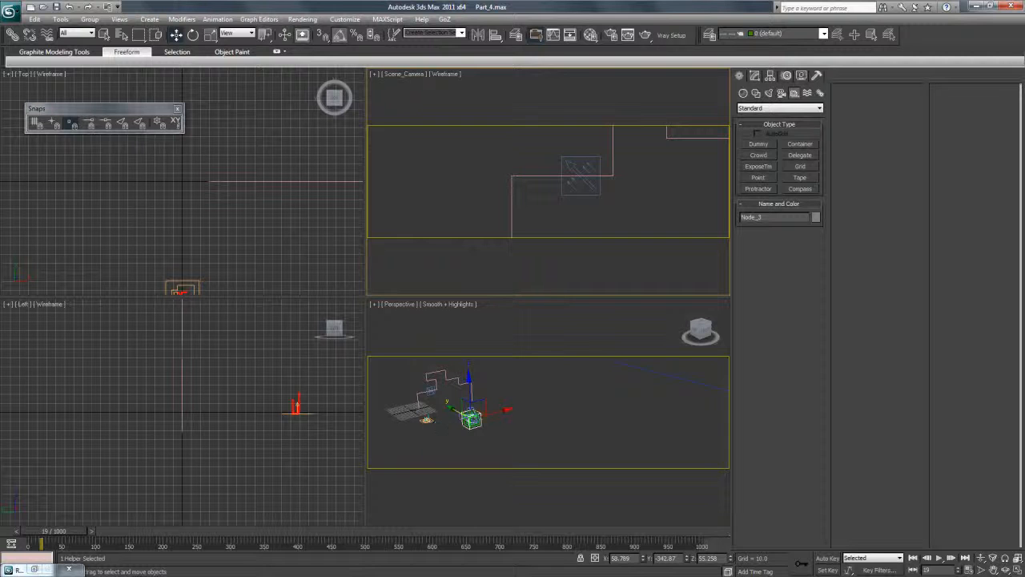
Reframe the trails at frame 111 by moving Node_3 along X to about 45, and return to frame 0.
drag(78, 530, 112, 530)
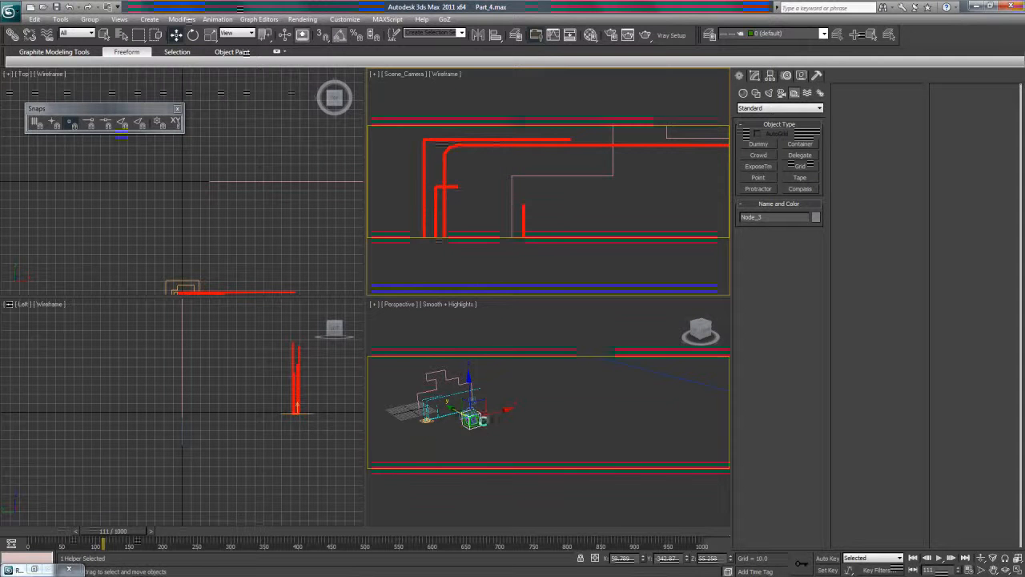
drag(497, 410, 493, 413)
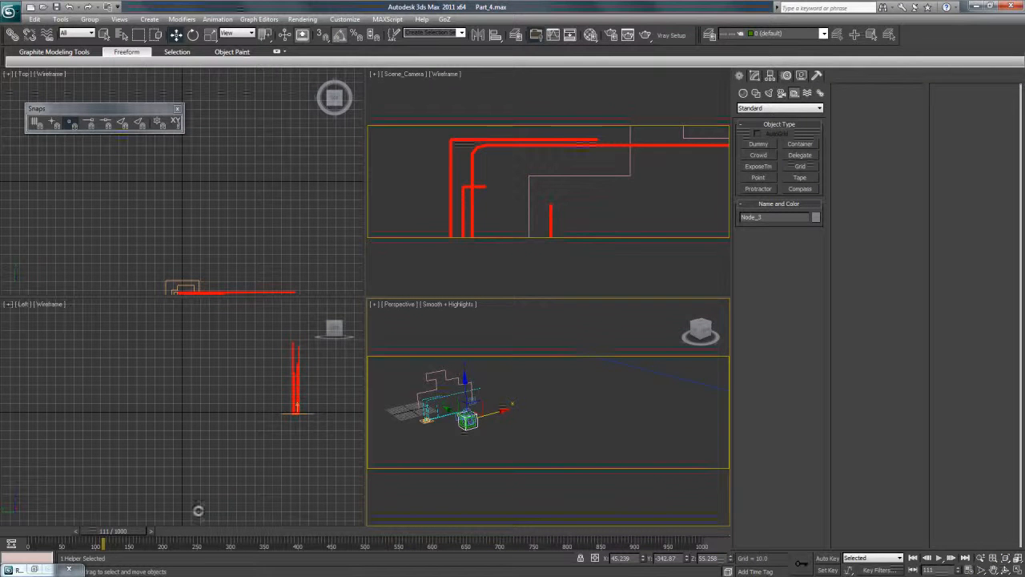
drag(112, 532, 32, 526)
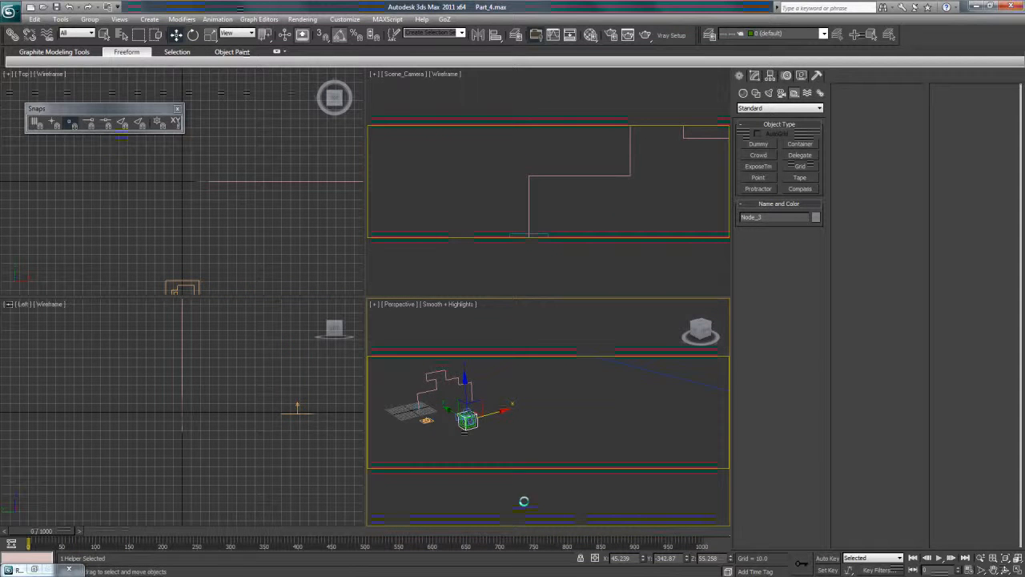
Animate Node_3 with Auto Key by moving it along positive X at frame 1000, and return to frame 0.
click(528, 426)
click(470, 420)
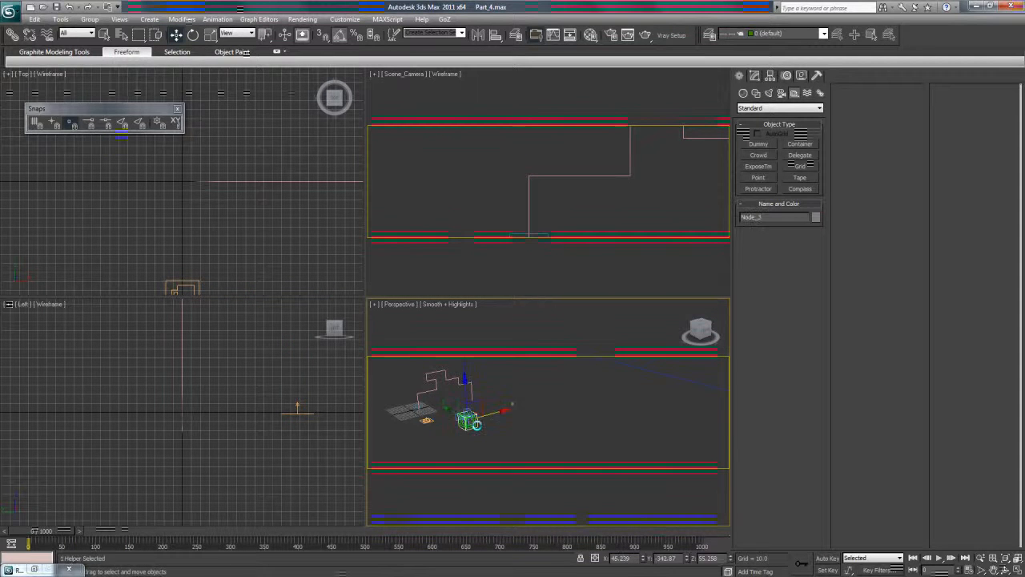
click(825, 558)
drag(58, 529, 705, 547)
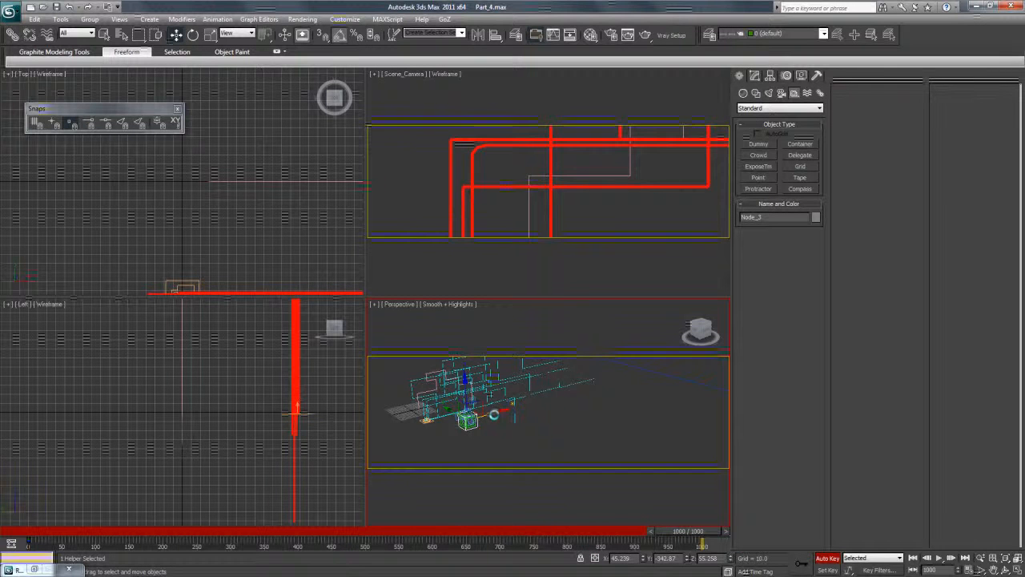
drag(496, 413, 560, 404)
drag(672, 531, 40, 529)
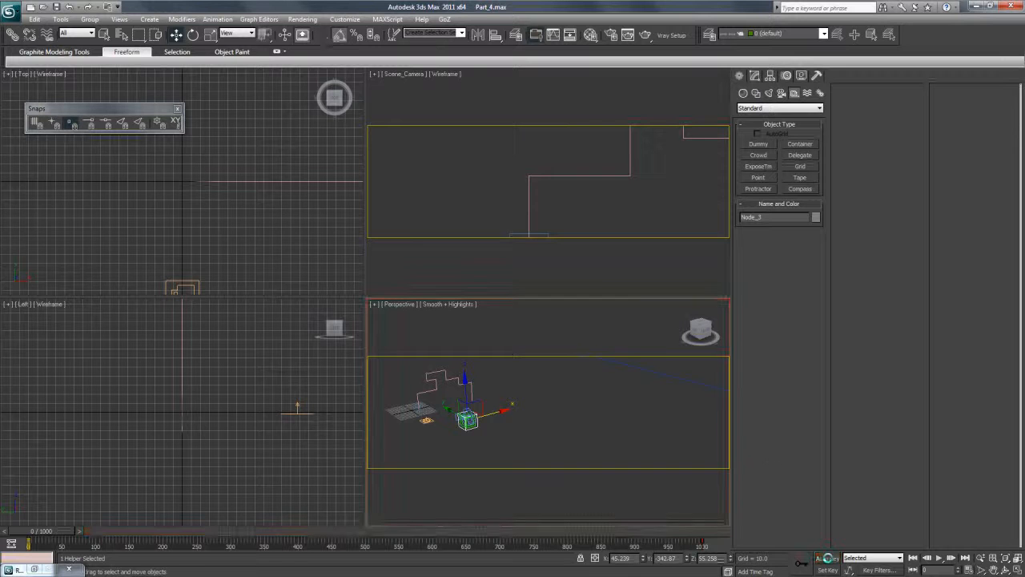
Play back the camera animation in the Scene_Camera viewport and maximize that view.
click(527, 257)
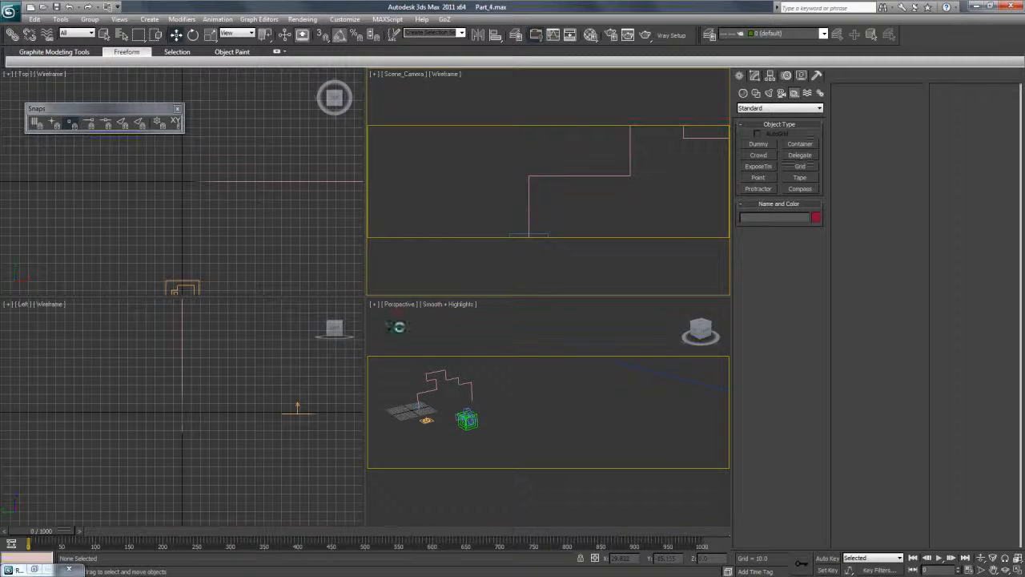
click(935, 558)
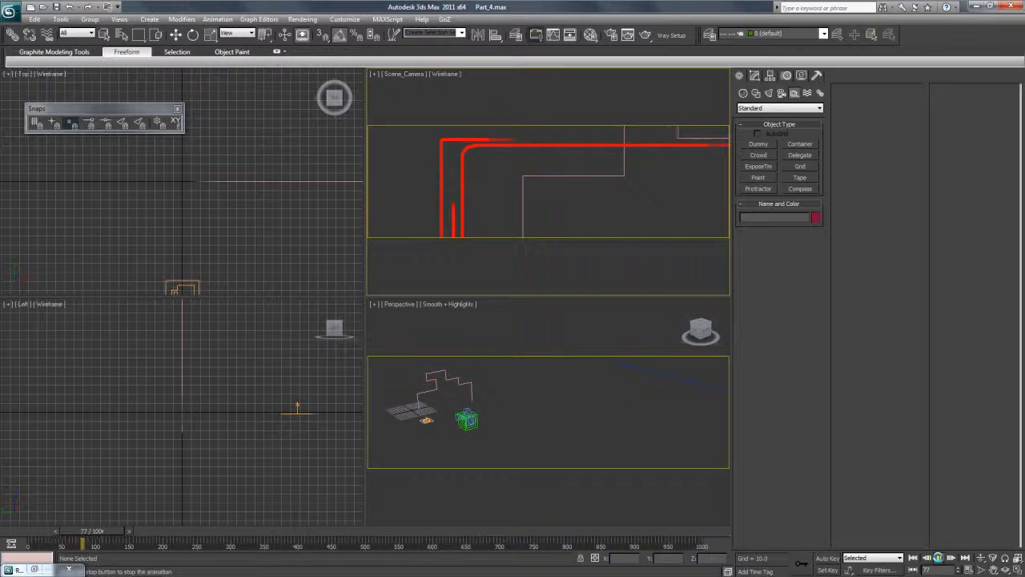
click(1016, 570)
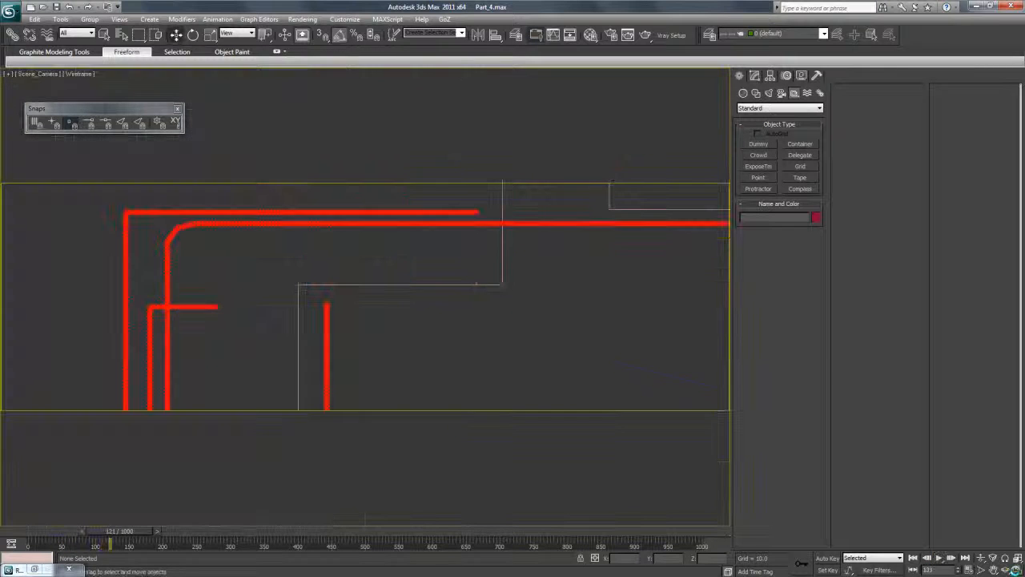
Replay the Scene_Camera animation from the first frame, and stop at frame 238.
click(913, 557)
click(939, 557)
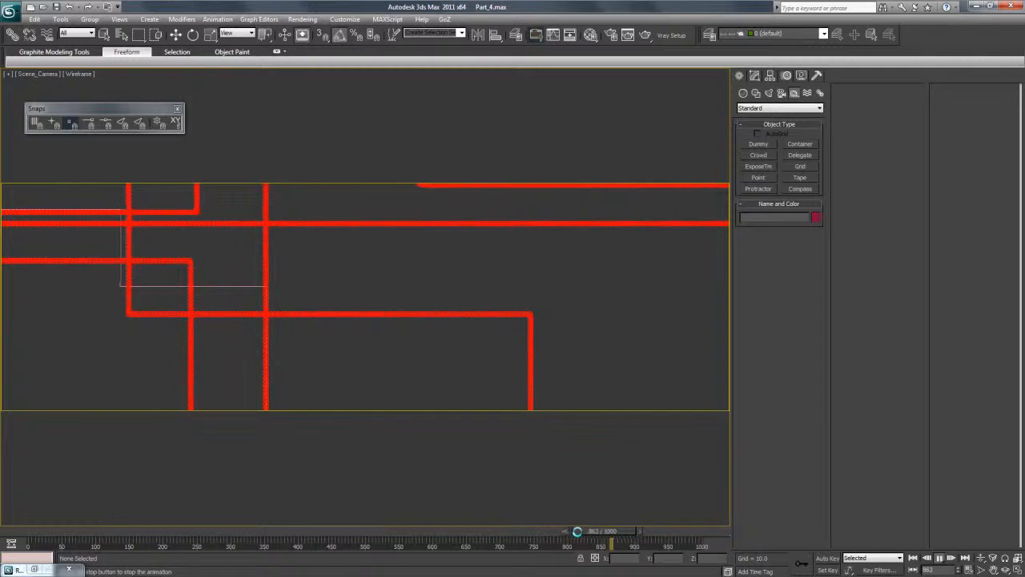
drag(599, 531, 186, 528)
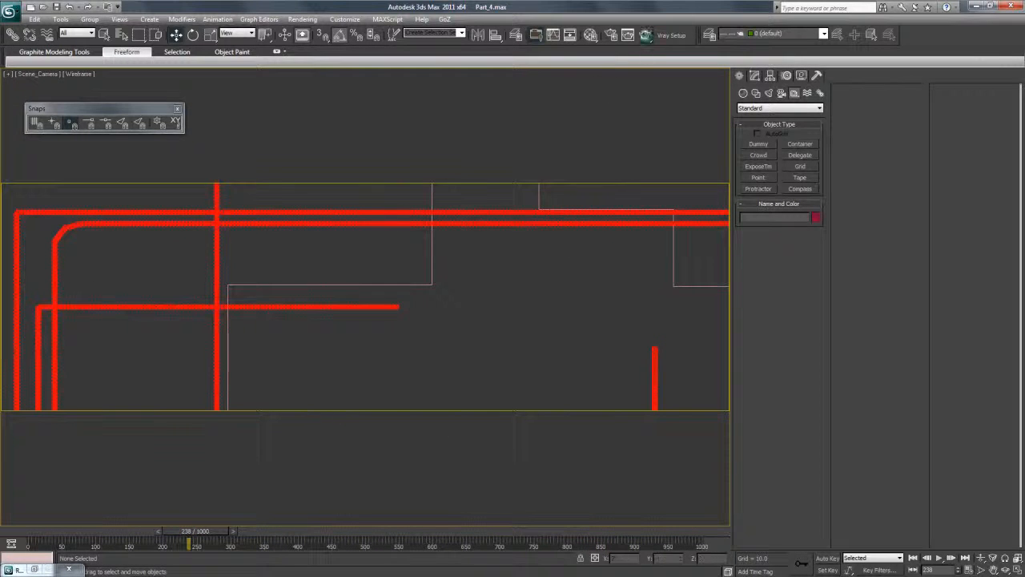
Test-render Scene_Camera at frame 238 and examine the trails close up in the rendered image.
click(645, 34)
scroll(458, 231, up, 4)
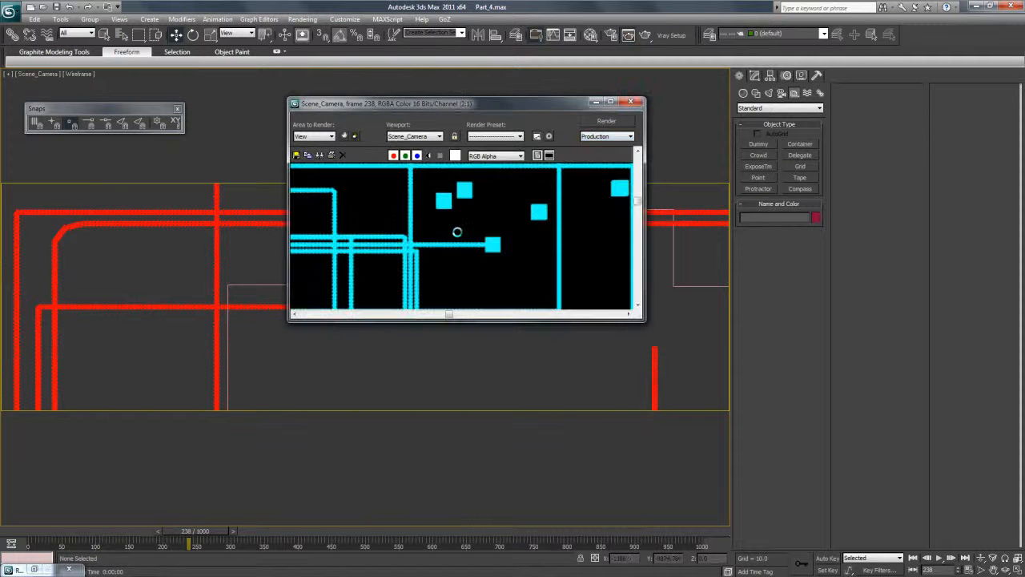
scroll(457, 231, down, 4)
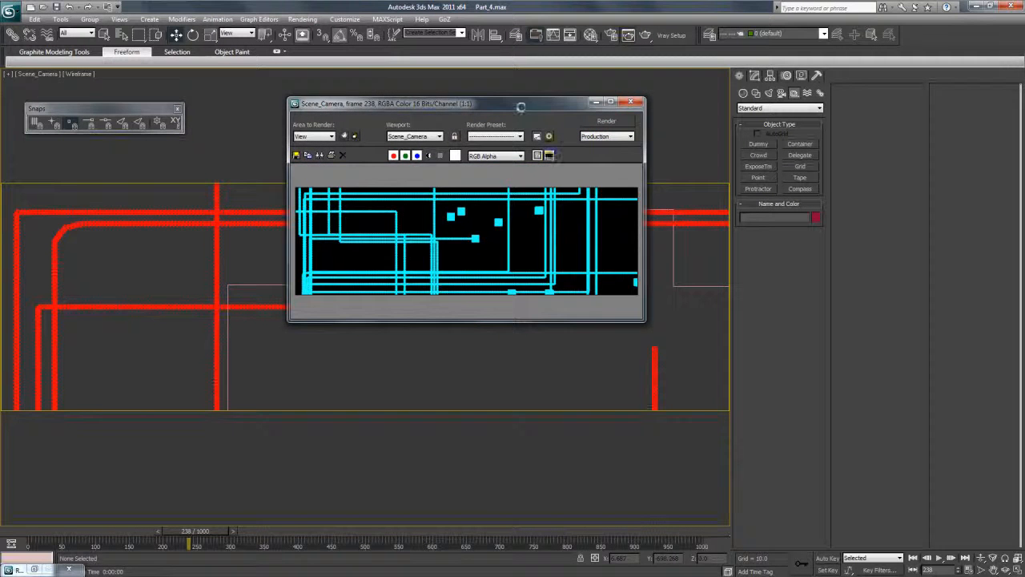
drag(521, 106, 530, 112)
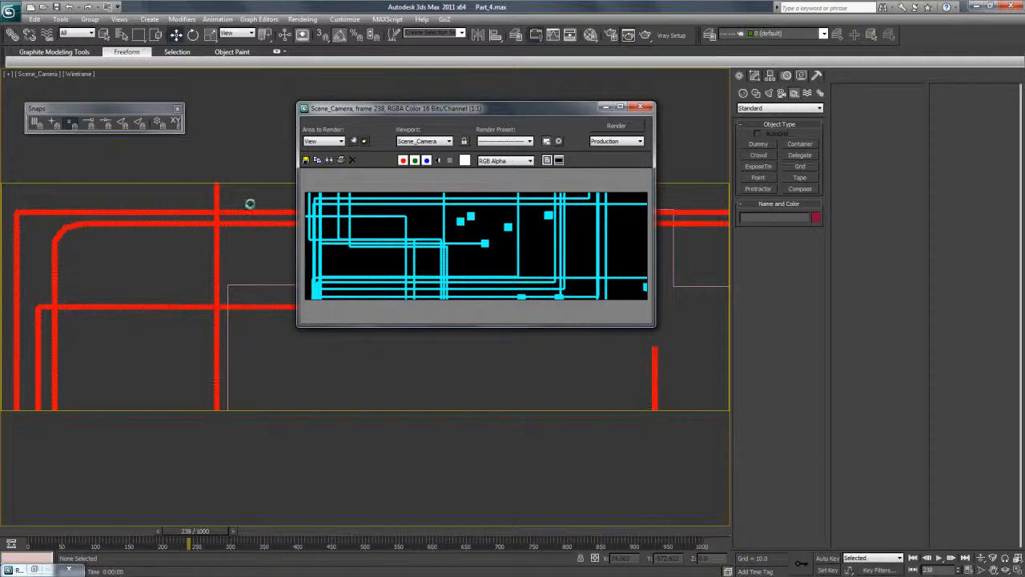
scroll(362, 197, up, 4)
scroll(369, 197, down, 4)
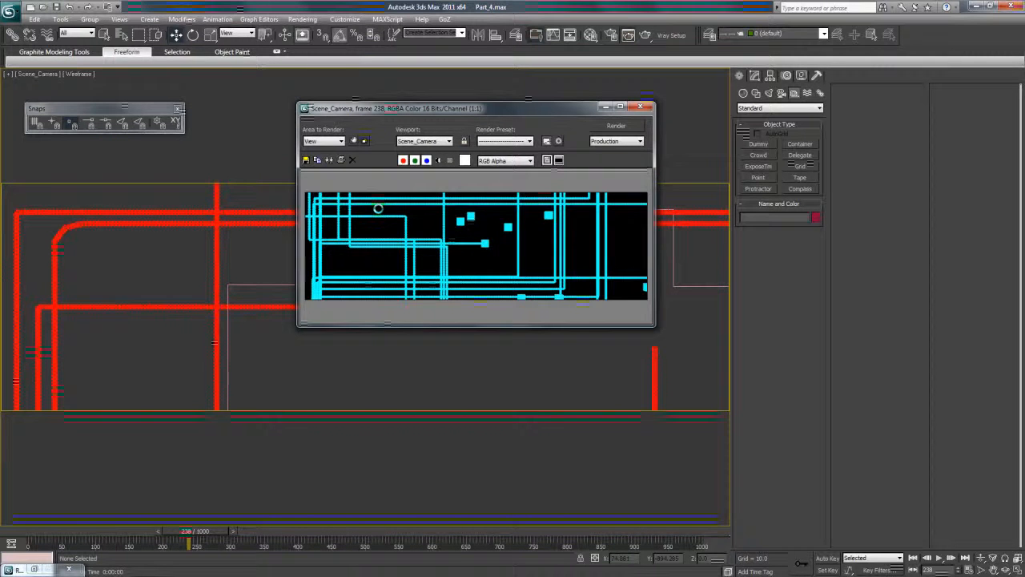
Select FX_Emitter, open its flow in Particle View, and inspect the Shape 002 operator's 3D shape options.
click(267, 212)
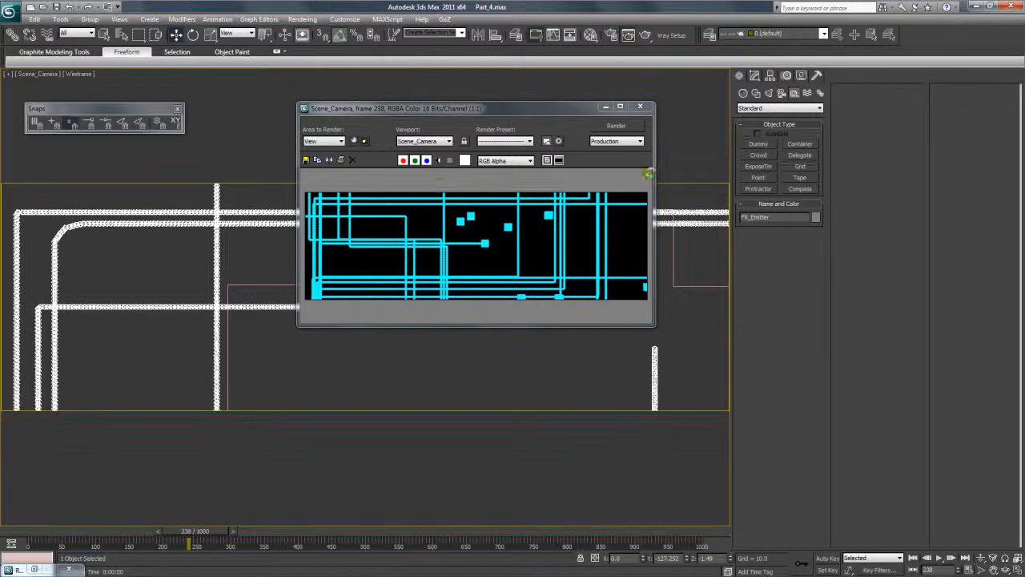
click(754, 75)
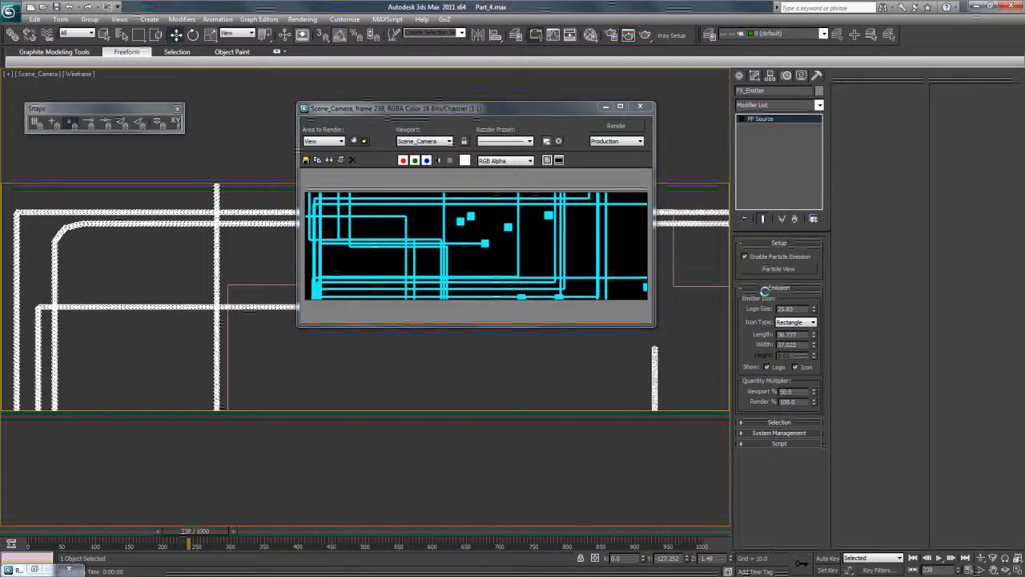
click(774, 269)
drag(773, 210, 772, 239)
click(668, 285)
click(668, 274)
drag(676, 262, 689, 252)
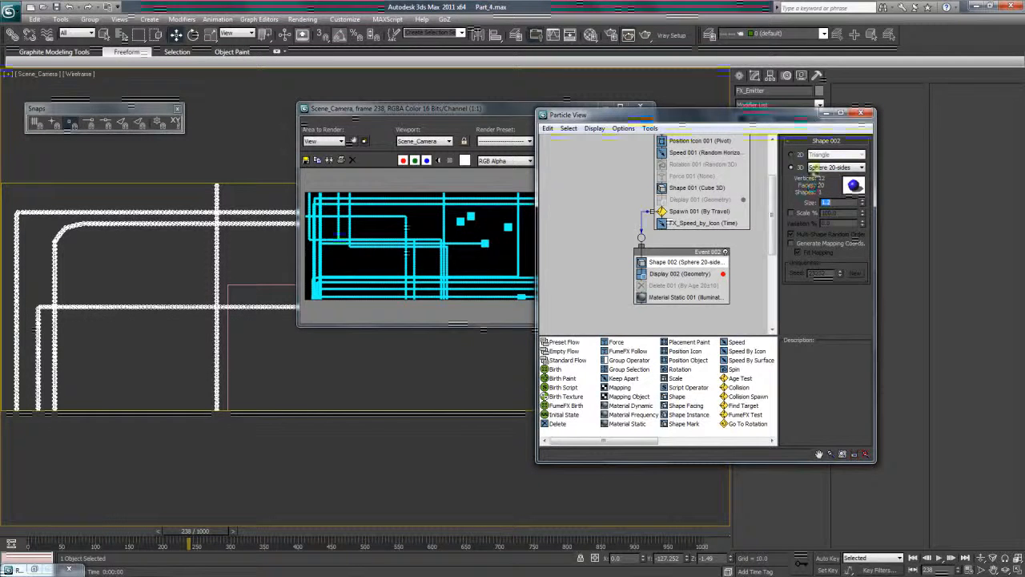
click(822, 167)
click(823, 167)
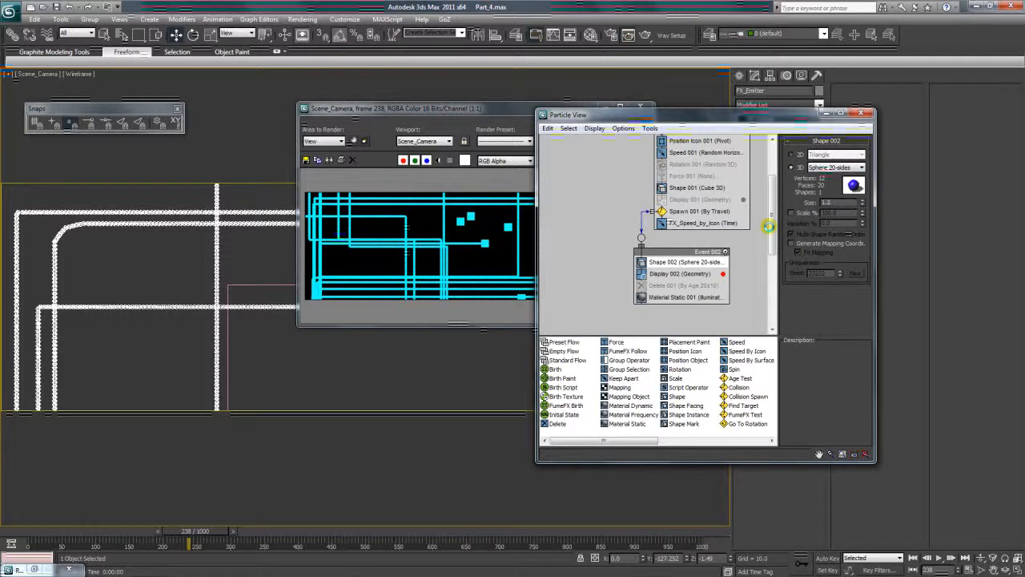
Set the Spawn 001 travel step size to 0.7 and re-render frame 238.
scroll(768, 226, up, 2)
click(698, 226)
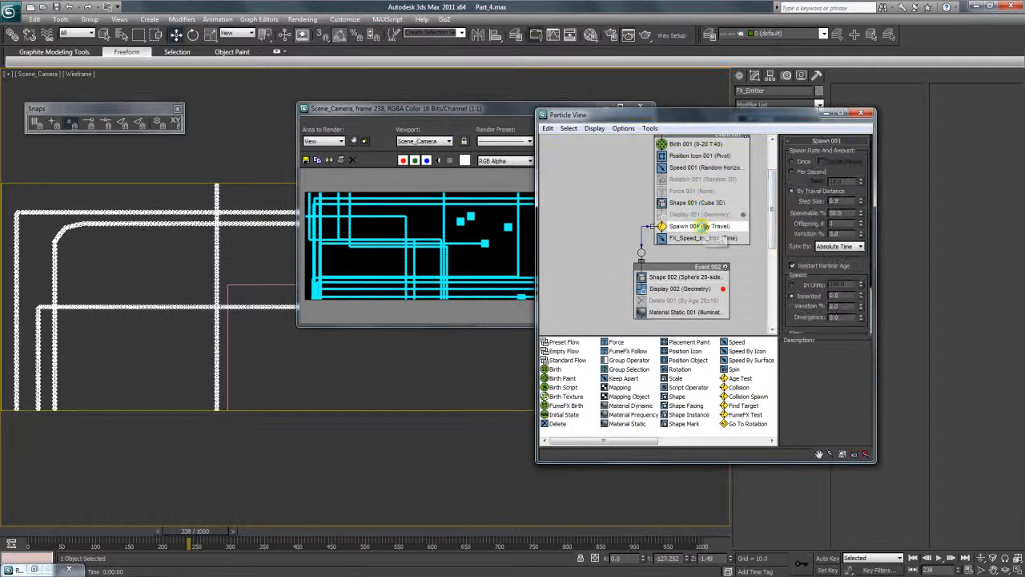
click(696, 238)
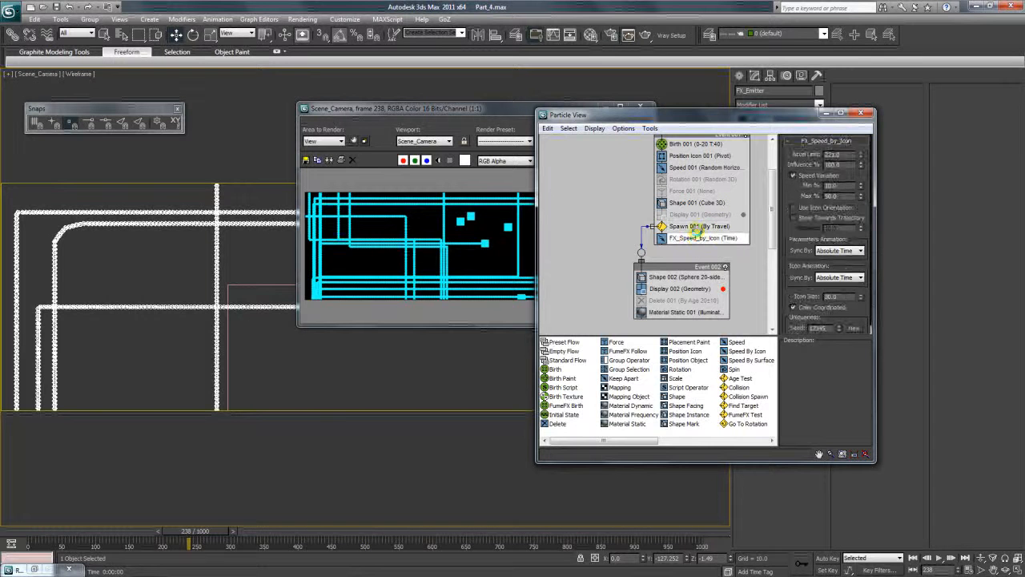
click(696, 226)
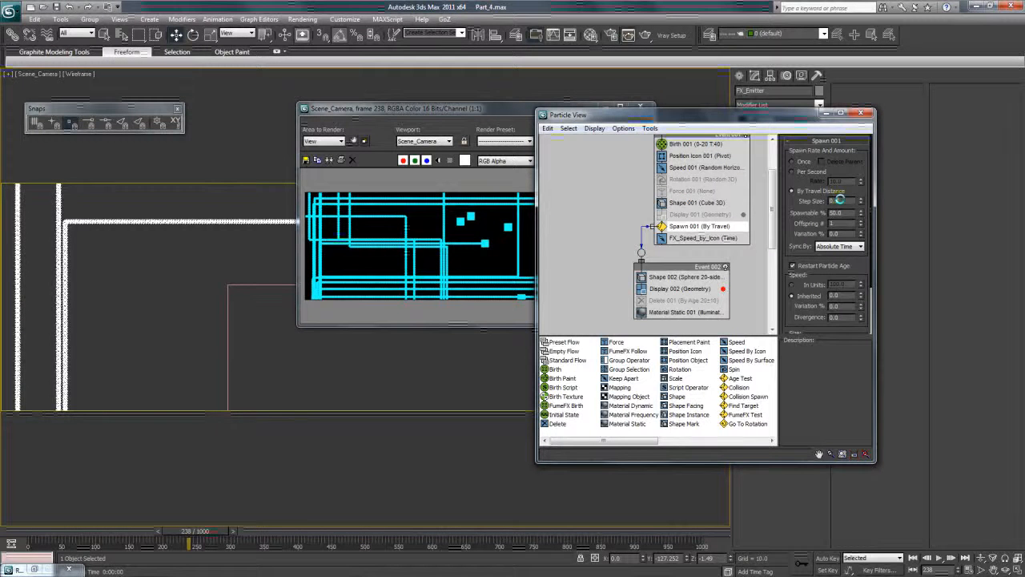
click(479, 187)
click(612, 126)
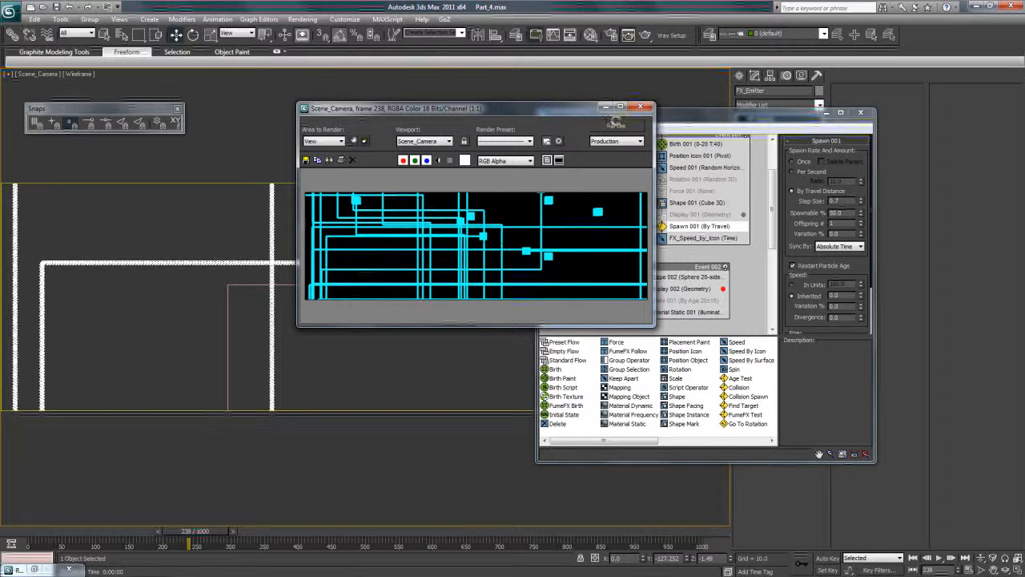
Set the Birth 001 particle amount to 20 and re-render frame 238.
drag(549, 107, 505, 91)
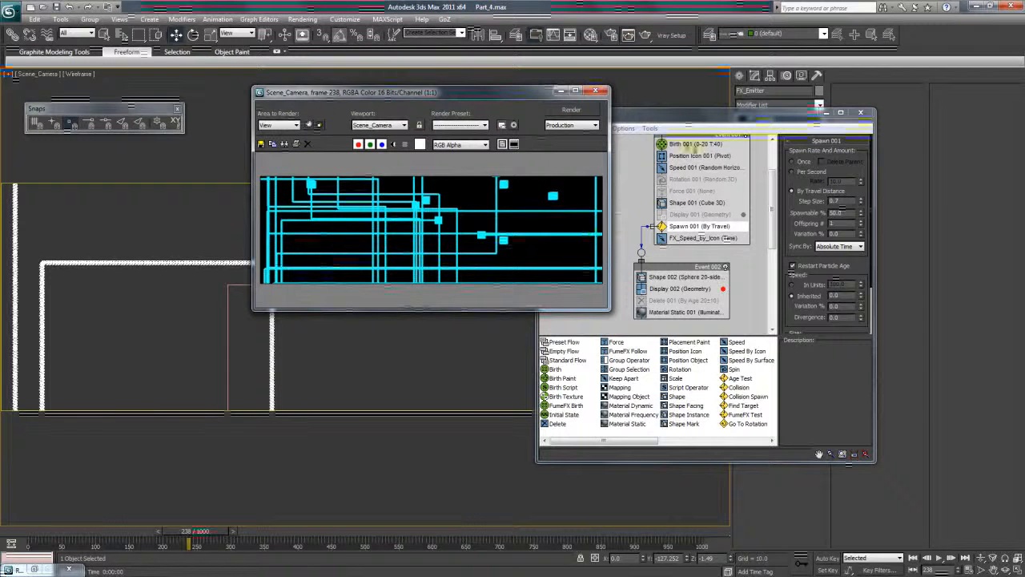
click(756, 180)
scroll(689, 200, up, 3)
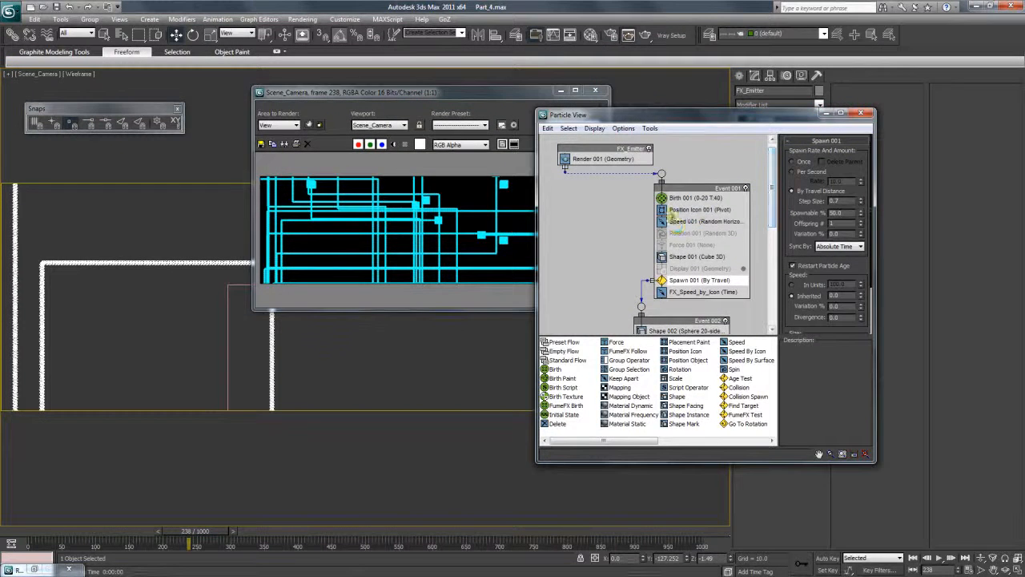
click(689, 198)
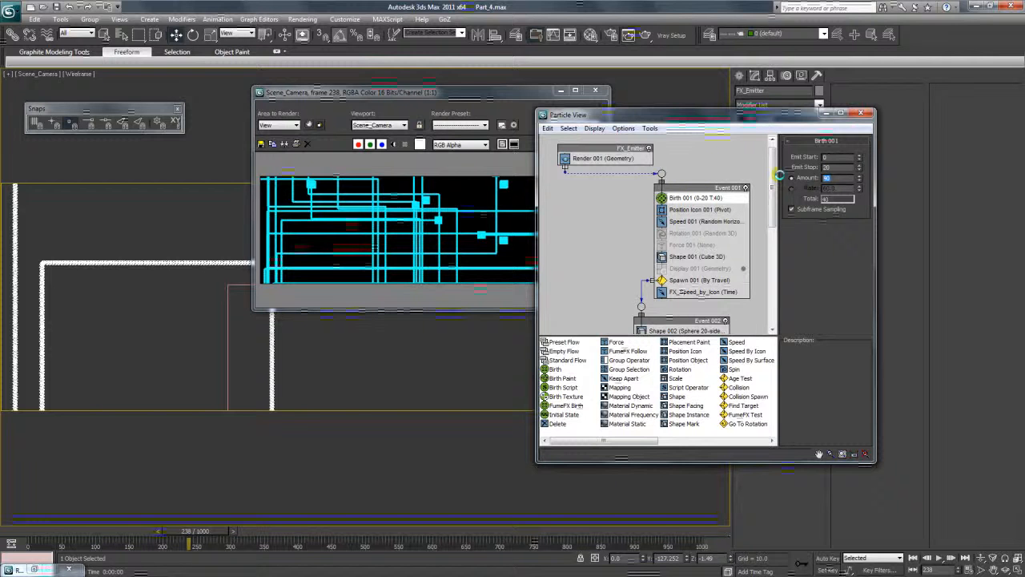
key(Return)
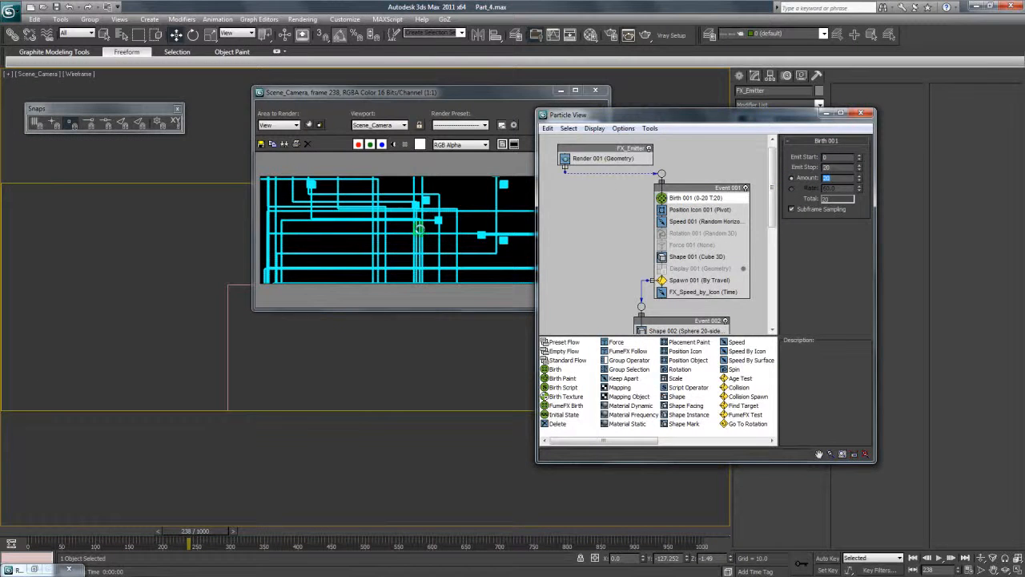
click(563, 106)
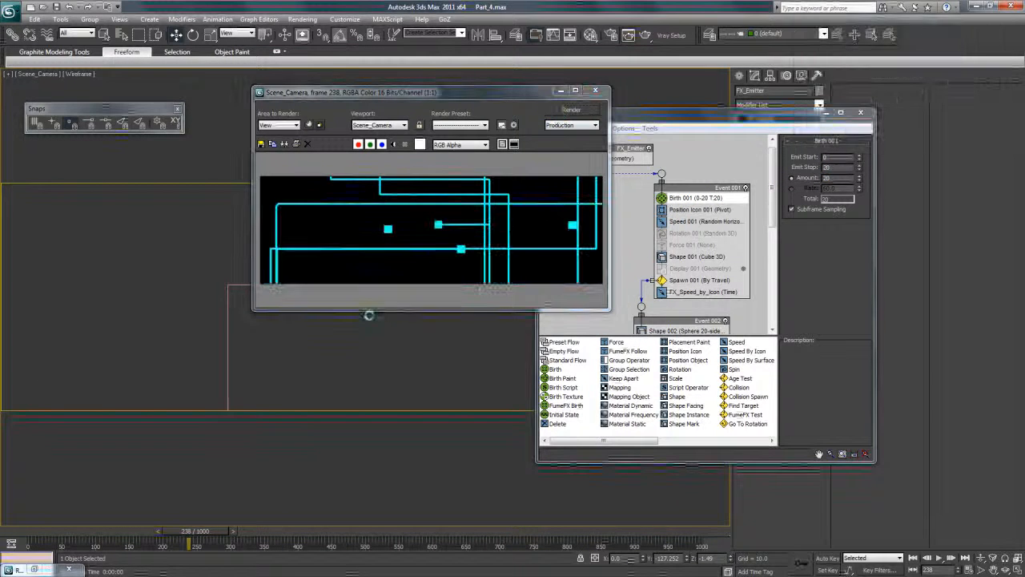
Check the trails at frame 390 and turn off the Shape 001 cube operator in Event 001.
drag(67, 530, 292, 535)
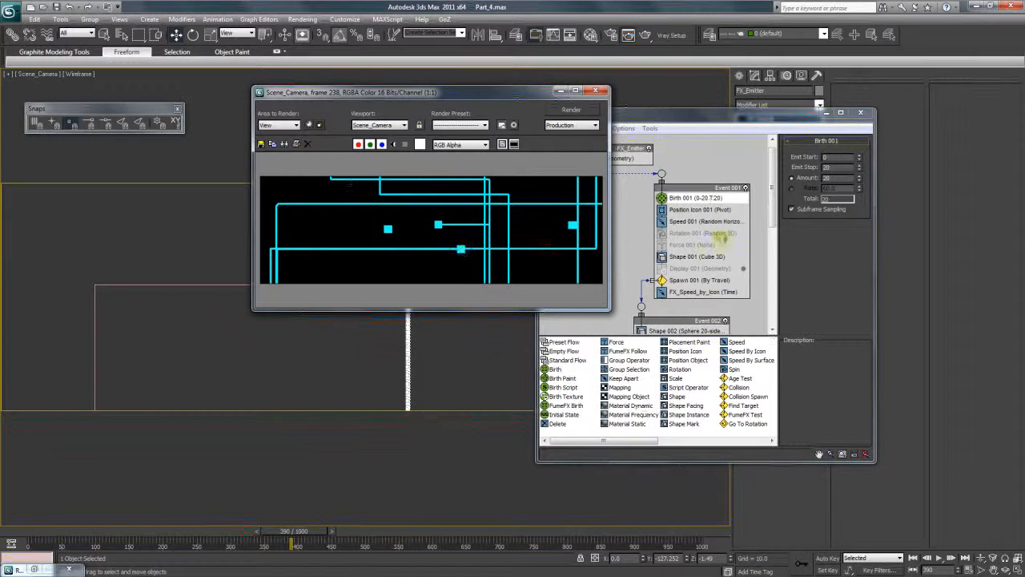
click(686, 257)
right_click(699, 257)
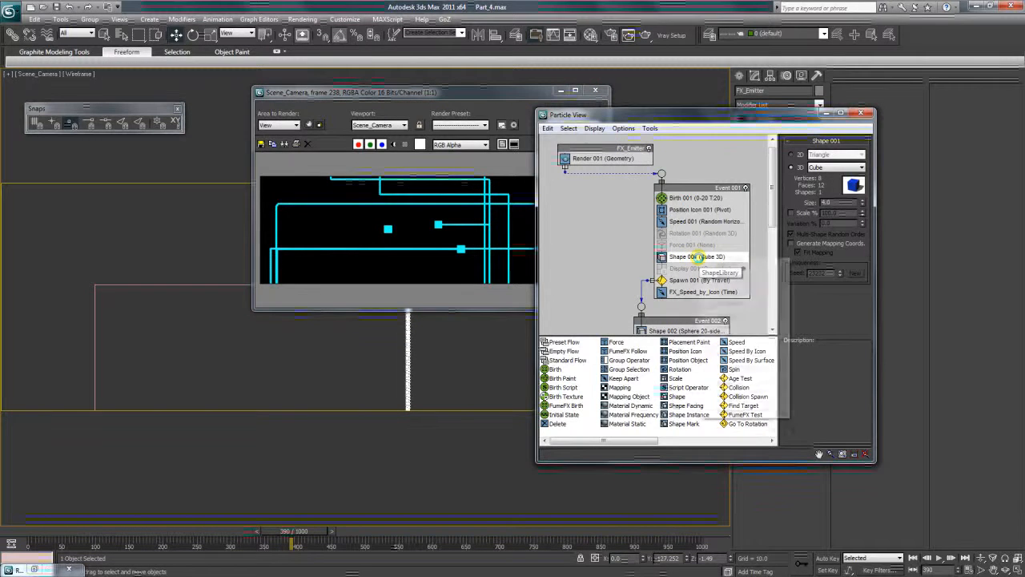
click(729, 305)
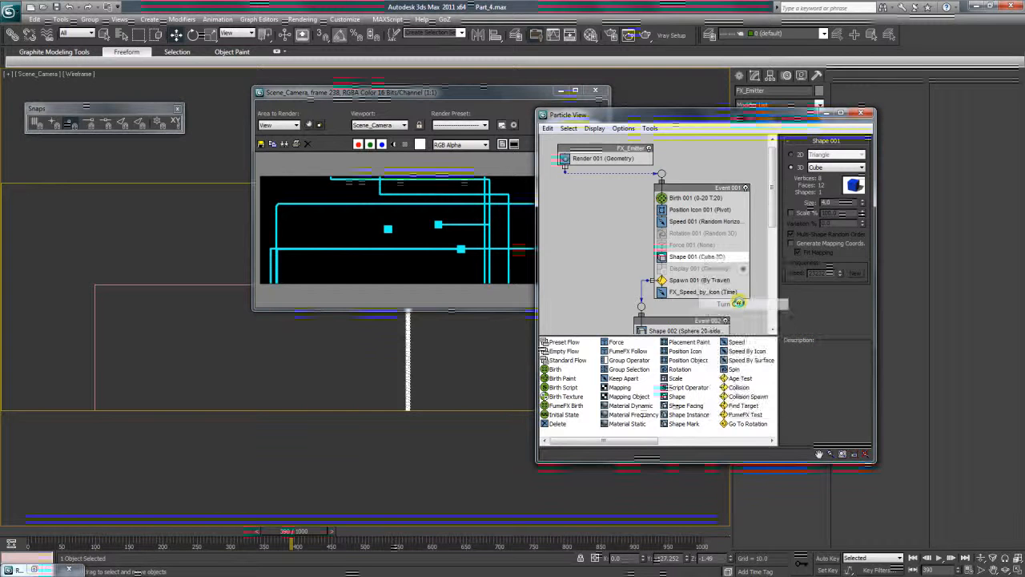
Test-render Scene_Camera at frames 162, 71 and 524 to examine the trails without the cubes.
drag(292, 531, 204, 532)
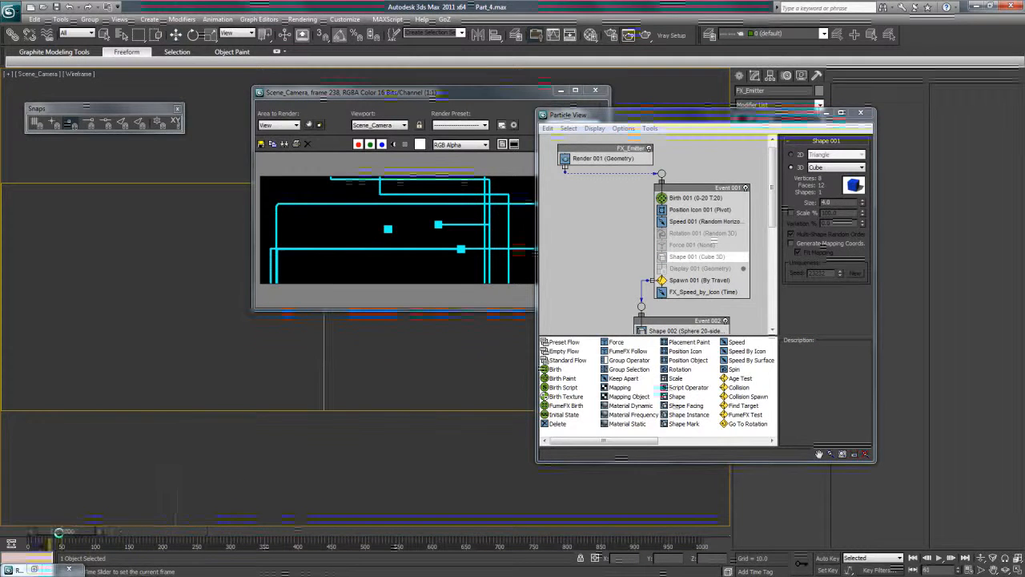
drag(133, 532, 137, 532)
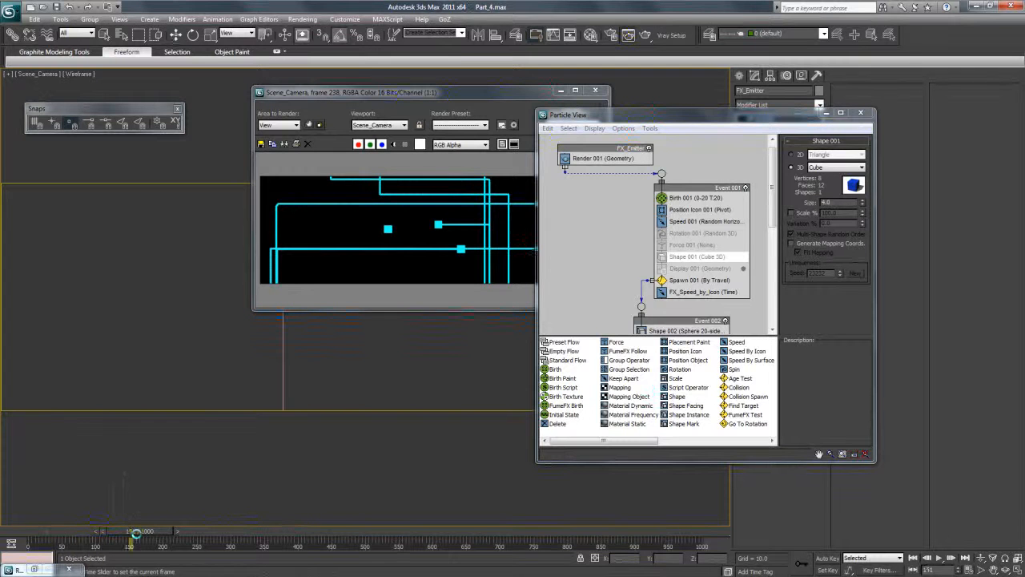
drag(237, 533, 166, 535)
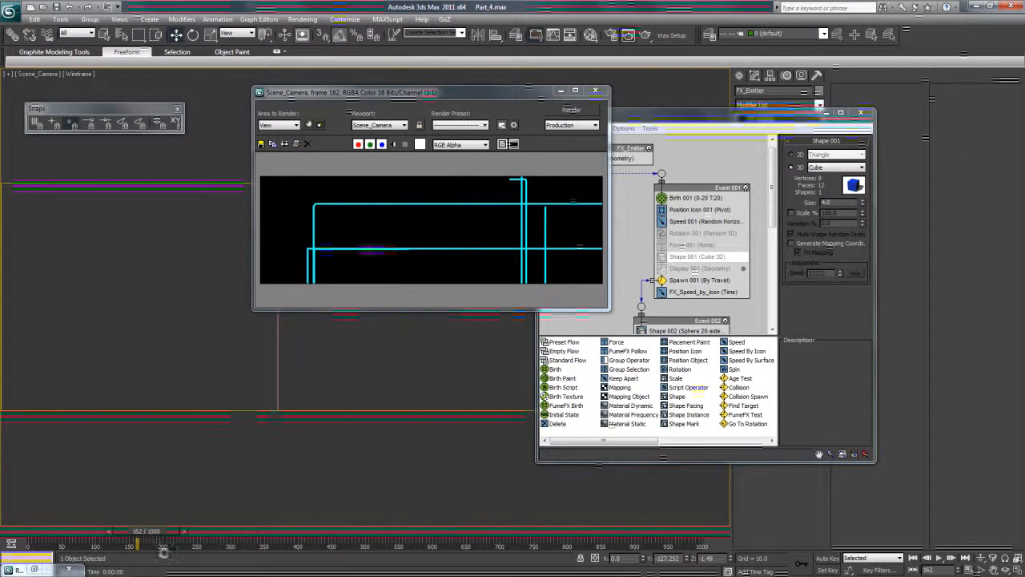
drag(138, 530, 91, 534)
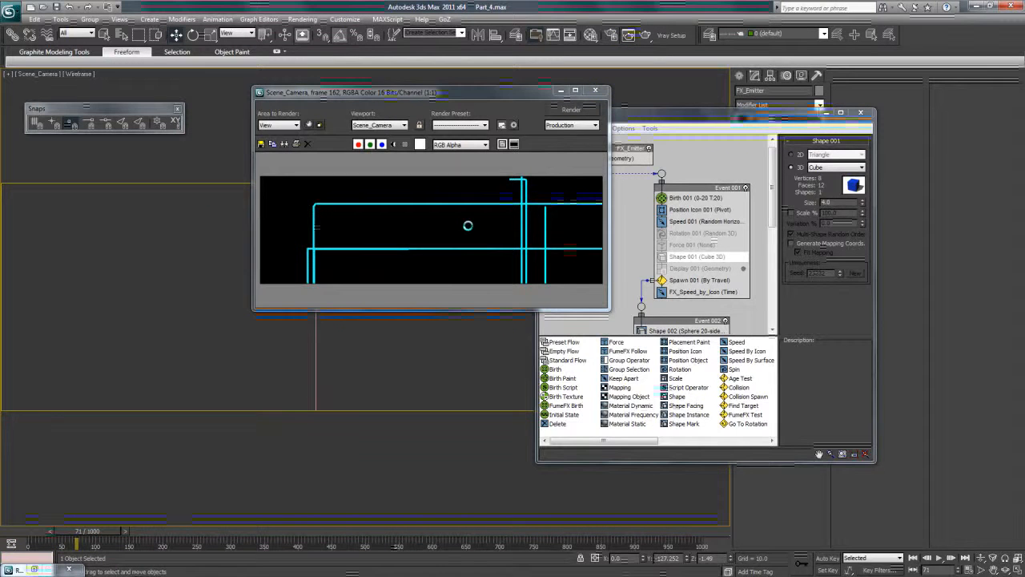
click(557, 110)
drag(96, 530, 381, 530)
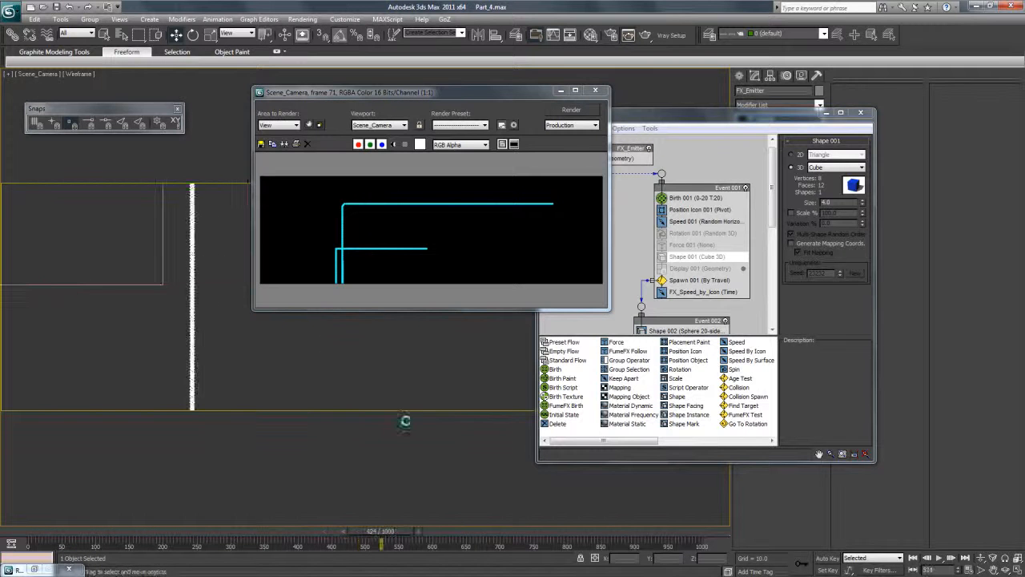
click(561, 111)
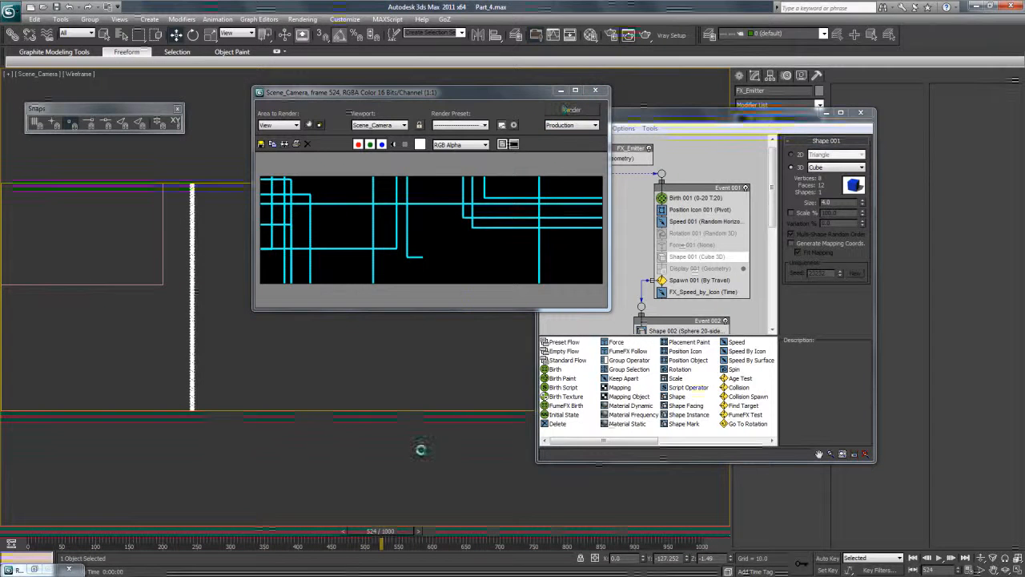
drag(389, 531, 396, 531)
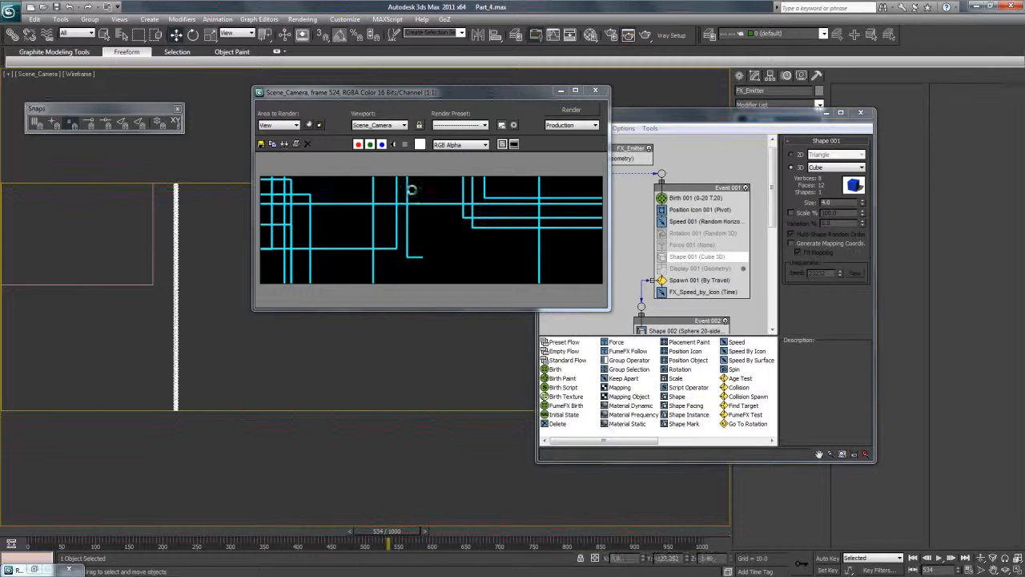
Open the render output file settings in Render Setup and browse to the Digital_Tutors\4 folder.
click(309, 18)
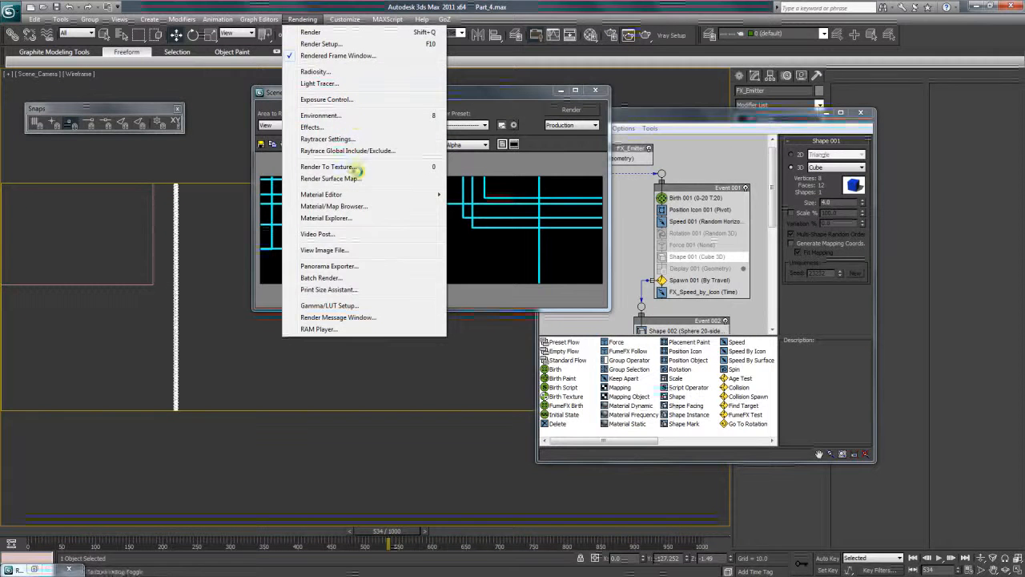
click(319, 44)
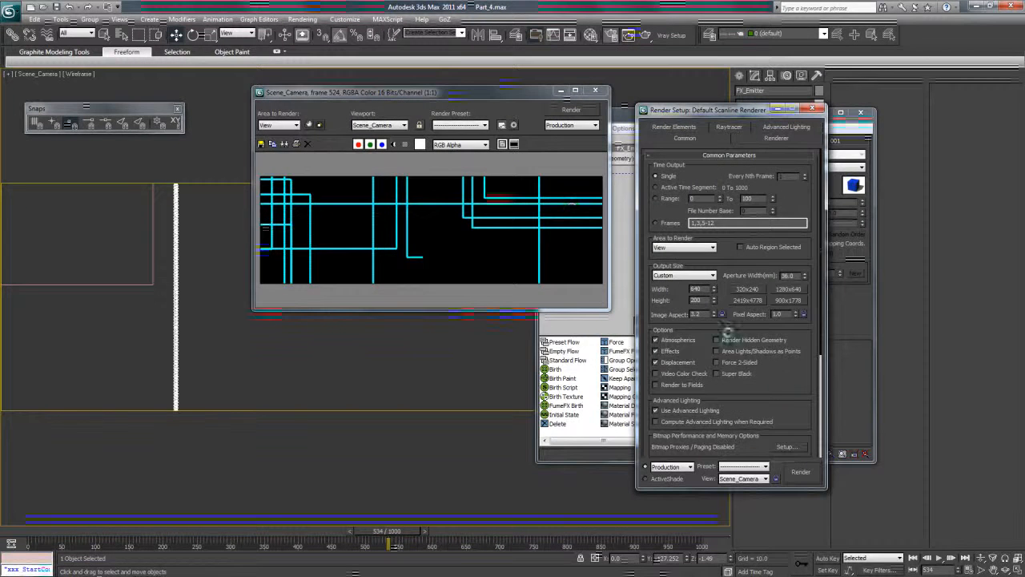
scroll(783, 362, down, 5)
click(786, 345)
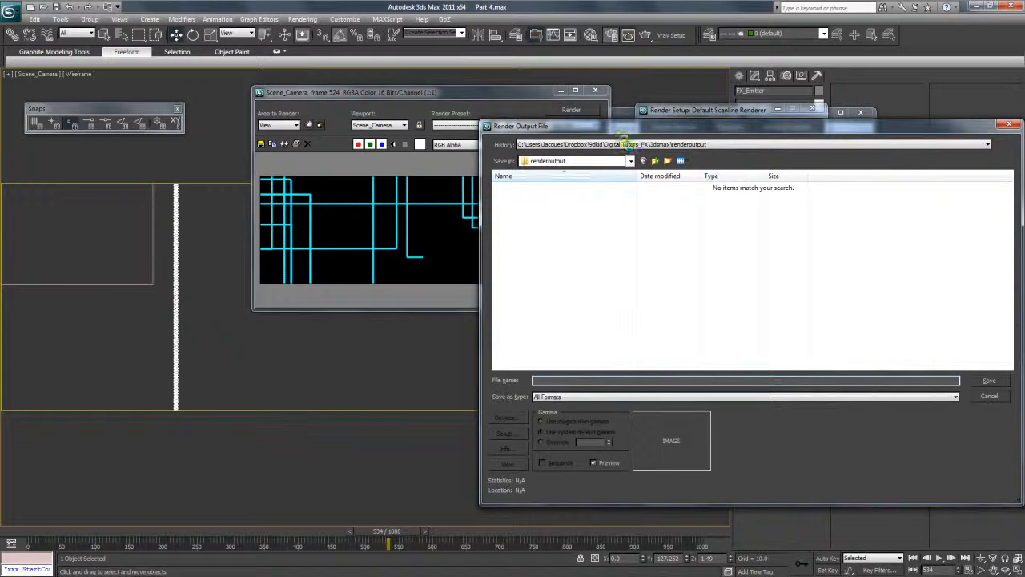
click(621, 145)
click(622, 161)
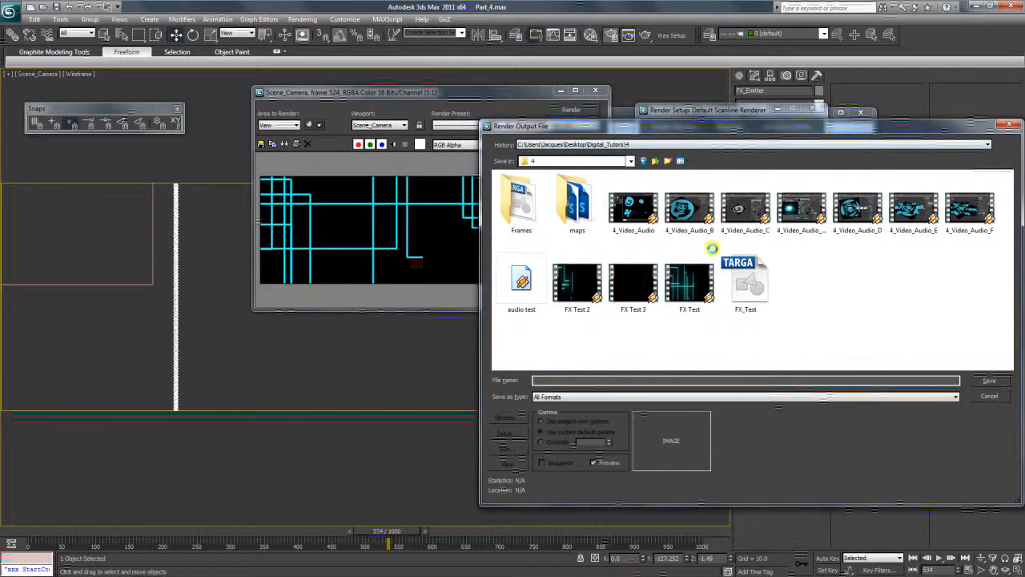
Play the earlier FX Test render in VLC media player at a 2.35:1 aspect ratio to review the continuous trails, and close it.
right_click(683, 284)
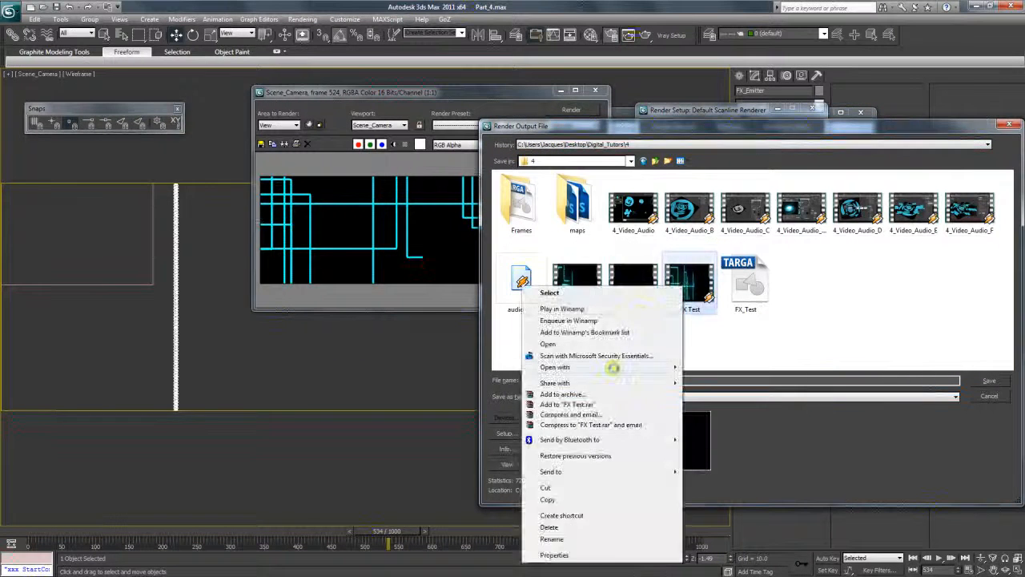
mouse_move(613, 367)
click(454, 377)
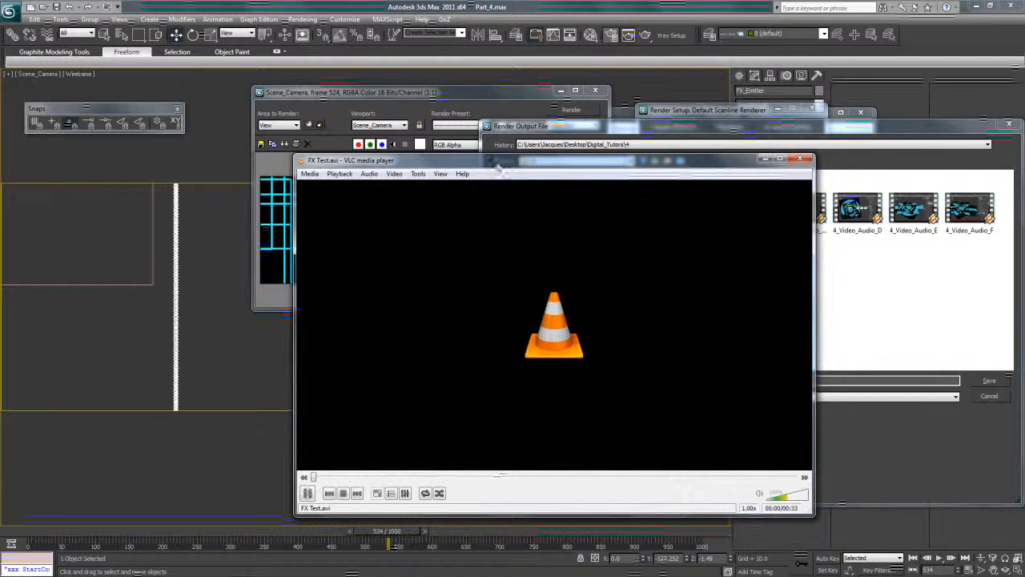
drag(498, 165, 428, 107)
click(326, 117)
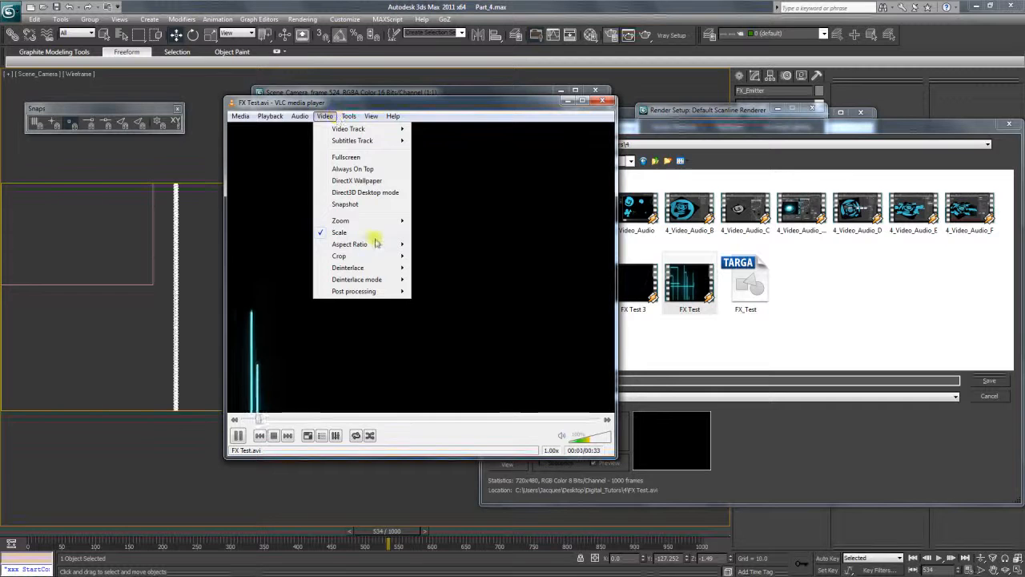
mouse_move(376, 242)
click(435, 319)
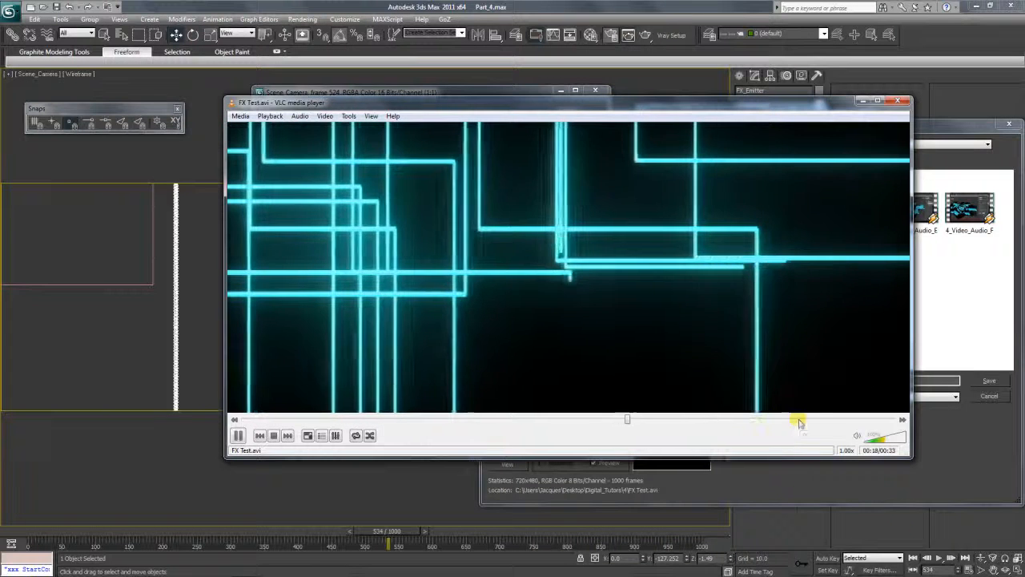
click(900, 102)
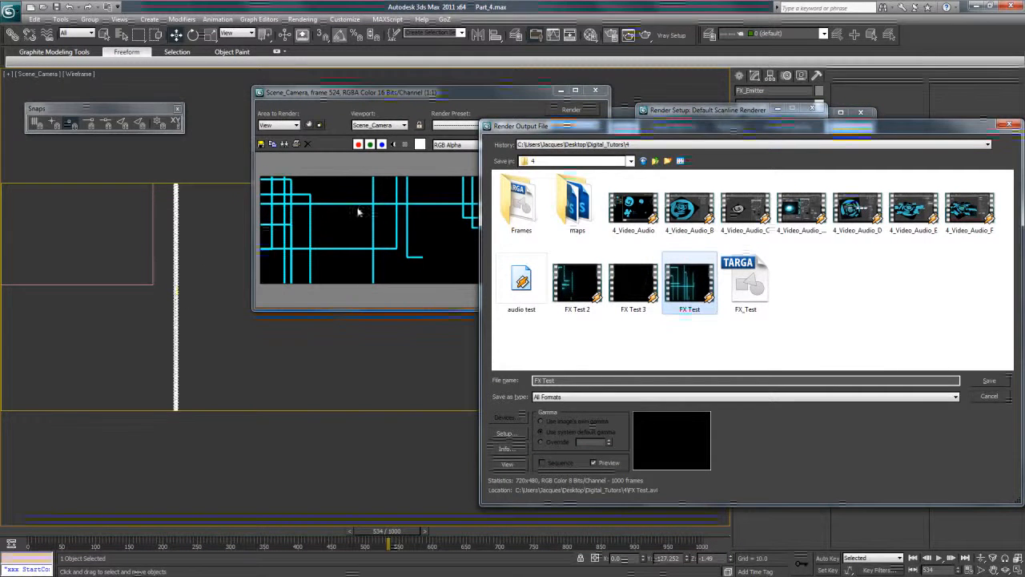
Play FX Test 2 in VLC at 2.35:1 to review the dashed trails, and cancel the output file selection without saving.
drag(530, 130, 451, 158)
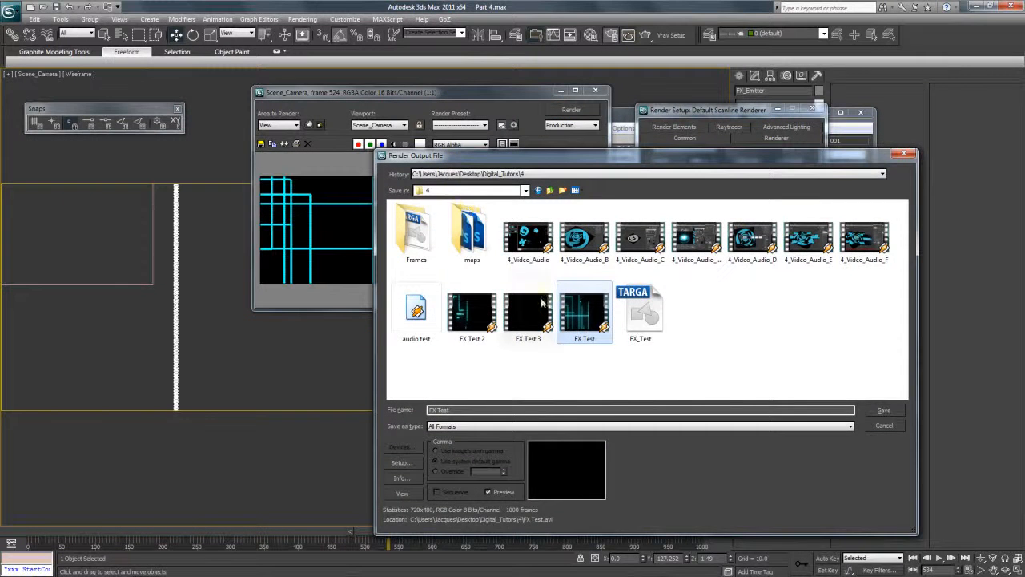
right_click(476, 317)
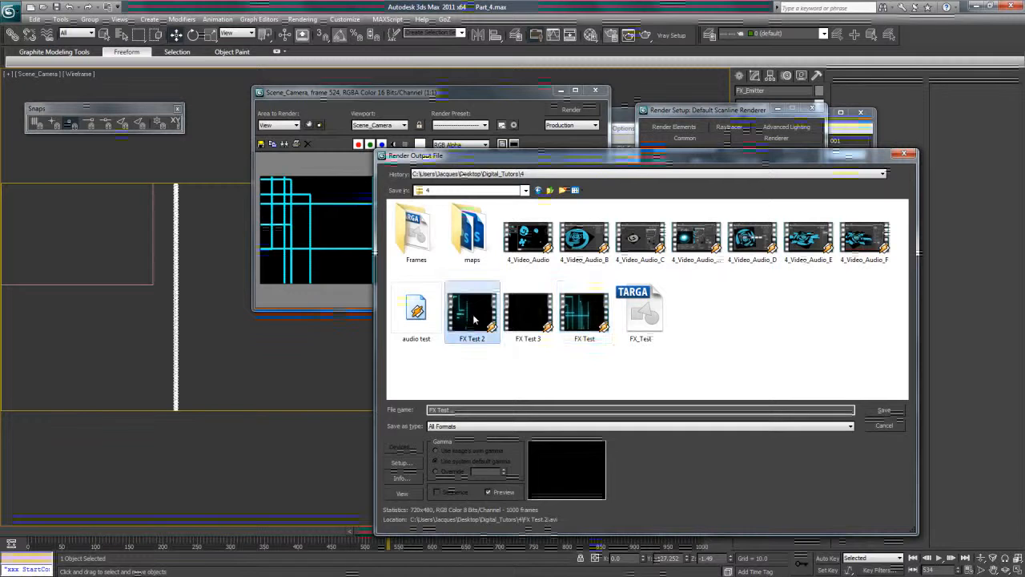
mouse_move(400, 119)
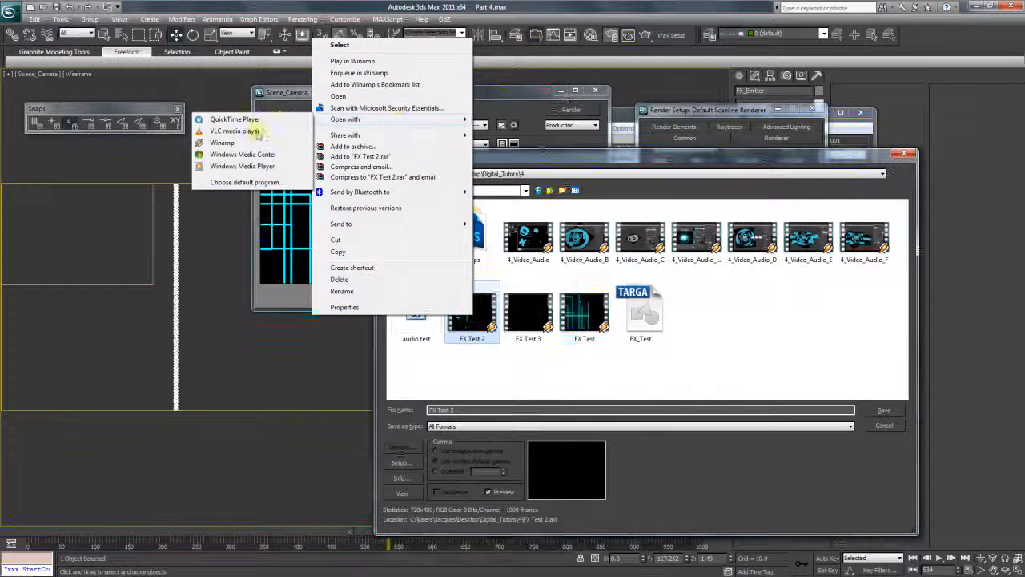
click(260, 134)
click(324, 116)
mouse_move(361, 246)
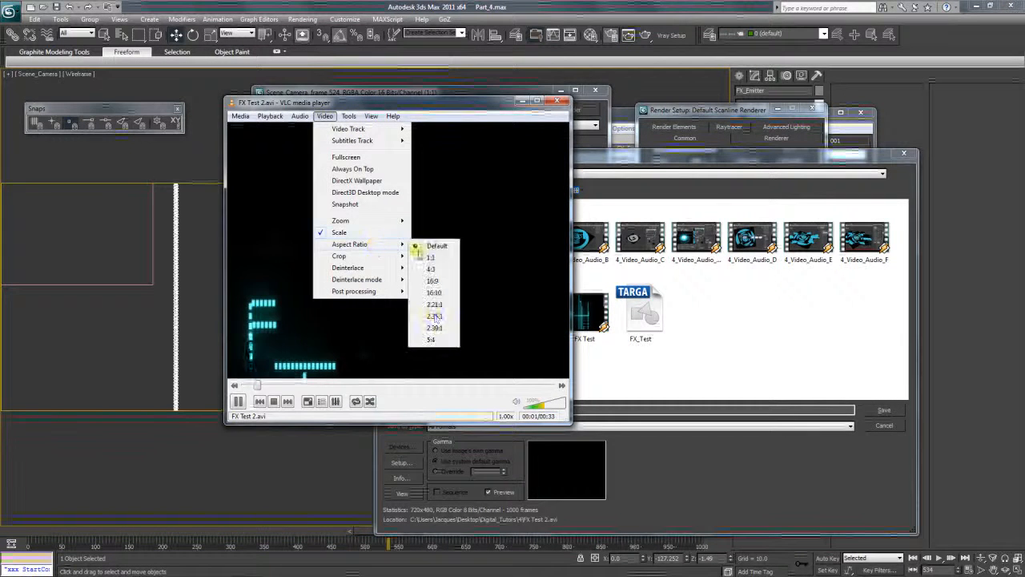
click(380, 299)
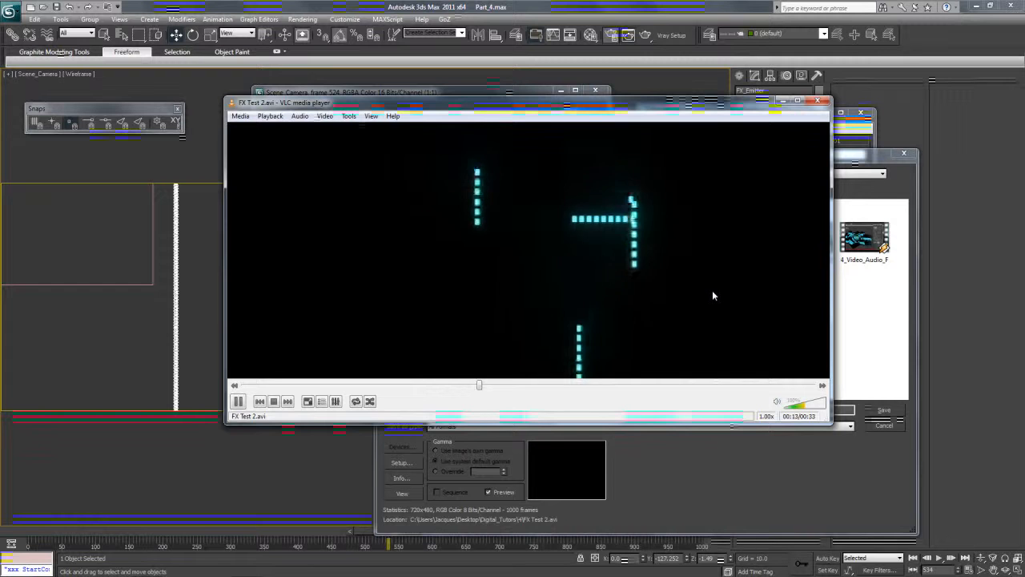
click(818, 102)
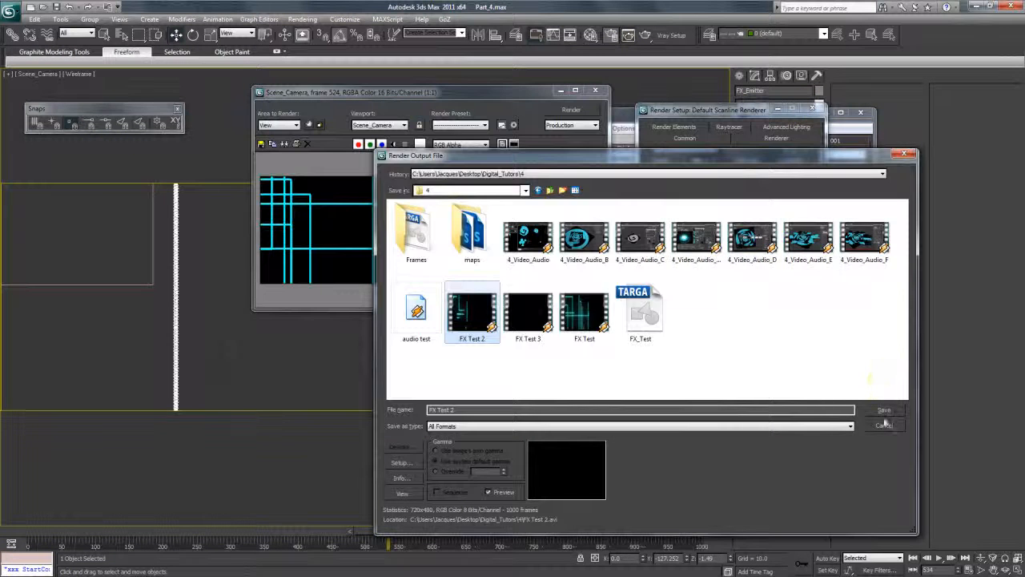
click(884, 425)
click(595, 91)
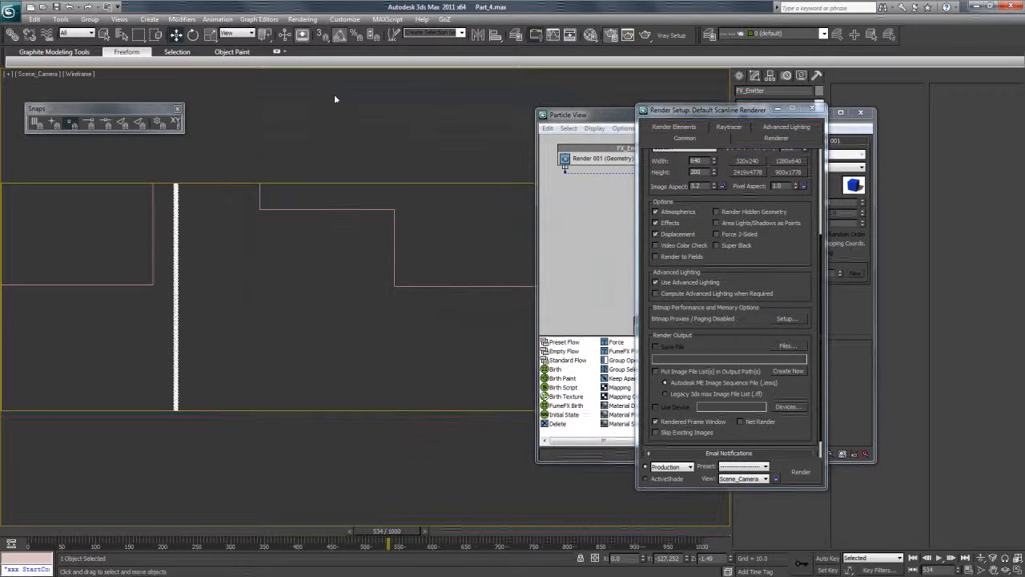
Save a copy of the scene as Particle_Lines in the Digital_Tutors\3 folder.
click(15, 16)
click(18, 152)
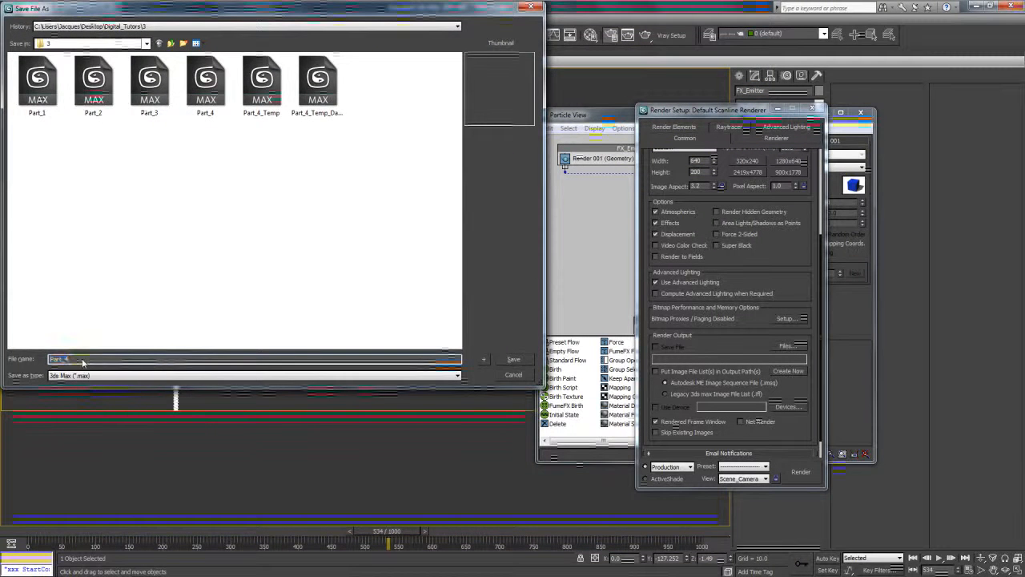
key(Caps_Lock)
text(P)
key(Caps_Lock)
text(a)
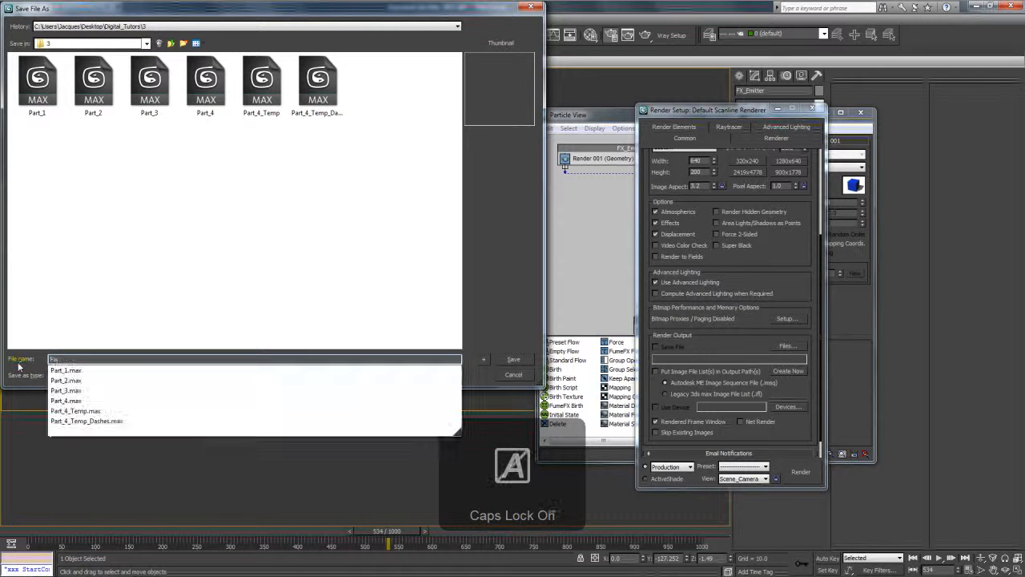
text(rticle_)
key(Caps_Lock)
text(L)
key(Caps_Lock)
text(ines)
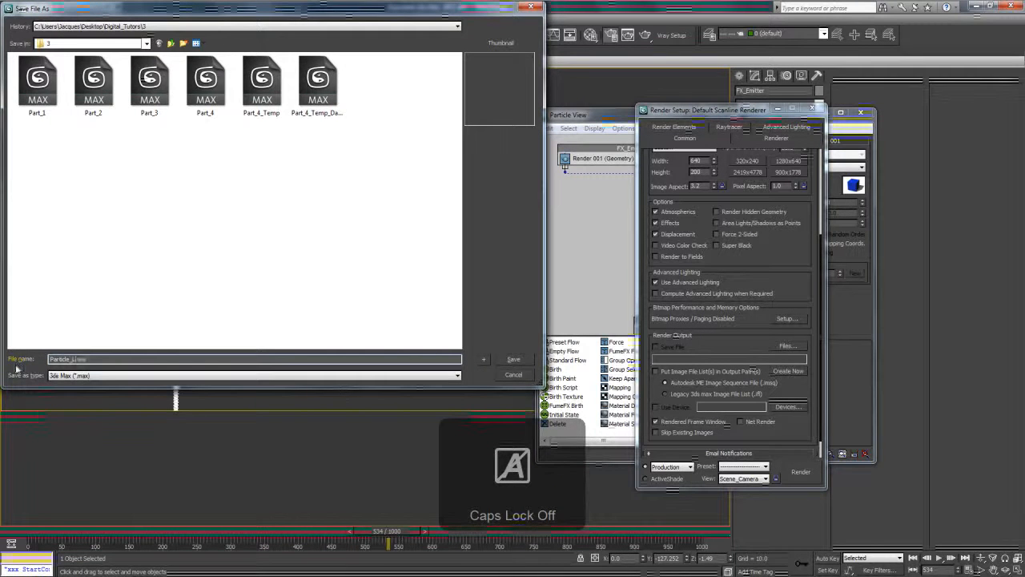
key(Return)
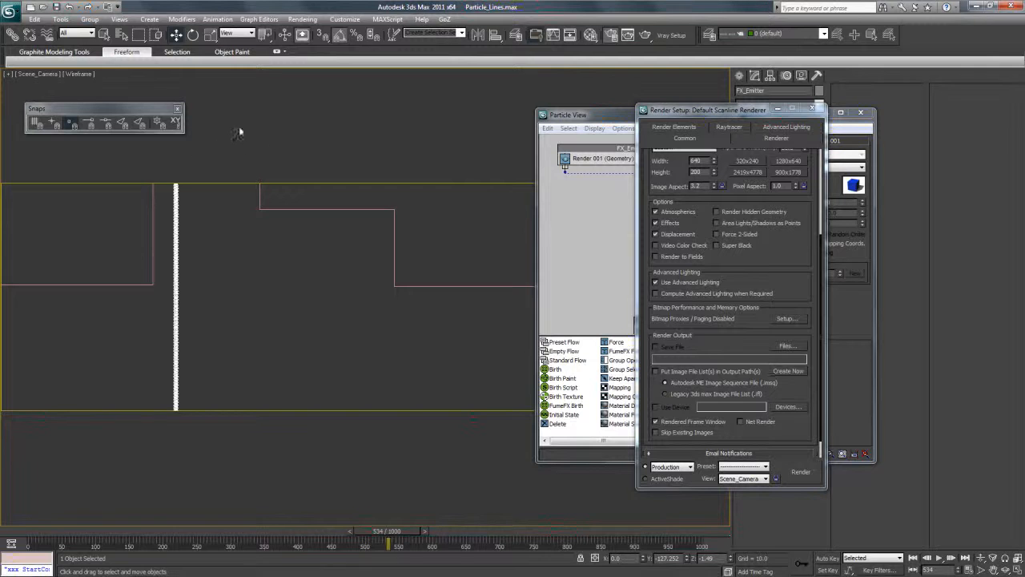
Close Render Setup and set the travel-distance step size of Spawn 001 in Event 001 to 2.
drag(763, 109, 418, 147)
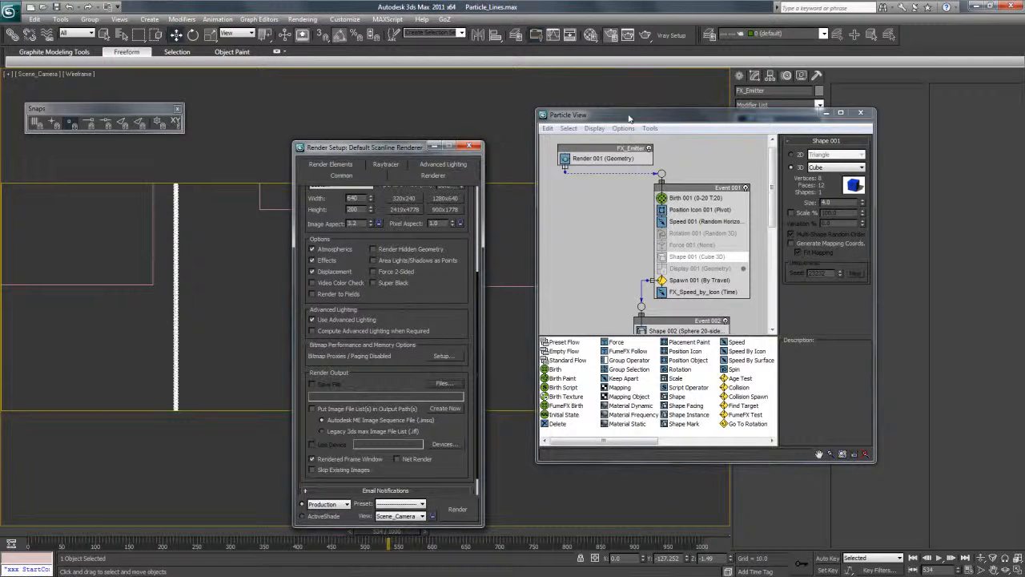
drag(630, 117, 602, 97)
mouse_move(750, 178)
mouse_down()
mouse_move(756, 204)
mouse_move(748, 189)
mouse_up()
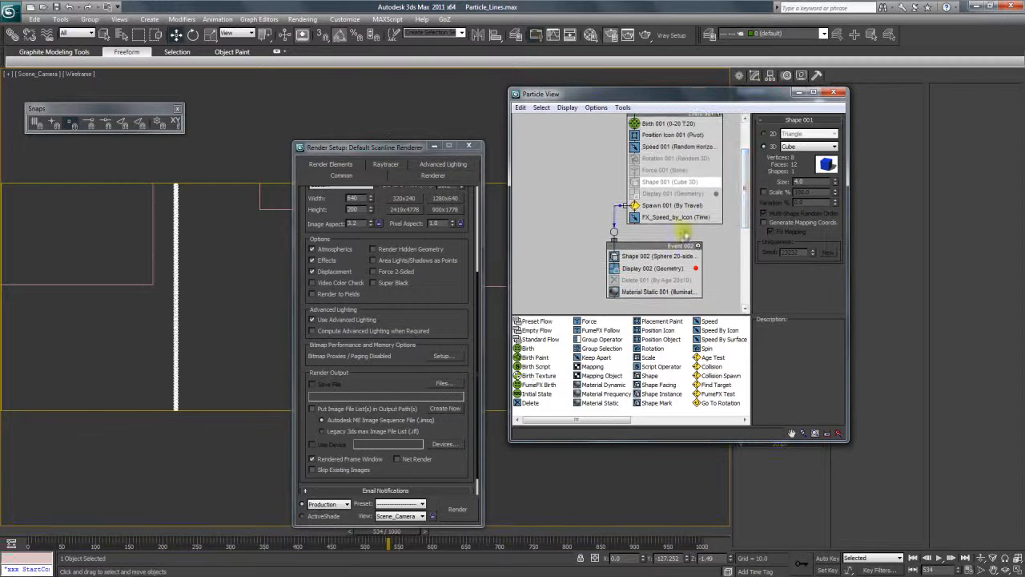
click(672, 206)
click(468, 148)
drag(687, 106, 608, 113)
scroll(672, 210, up, 2)
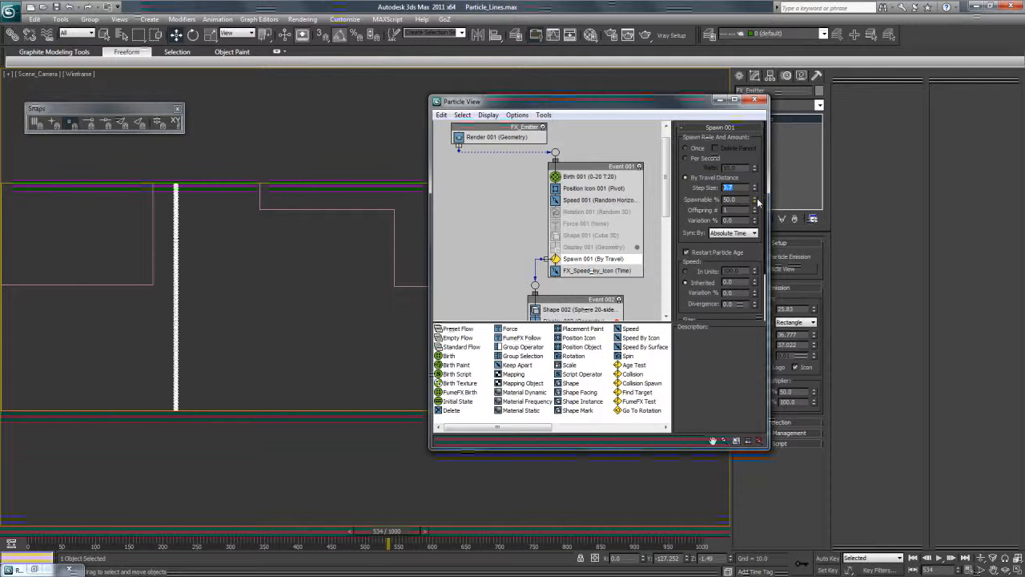
text(2)
key(Return)
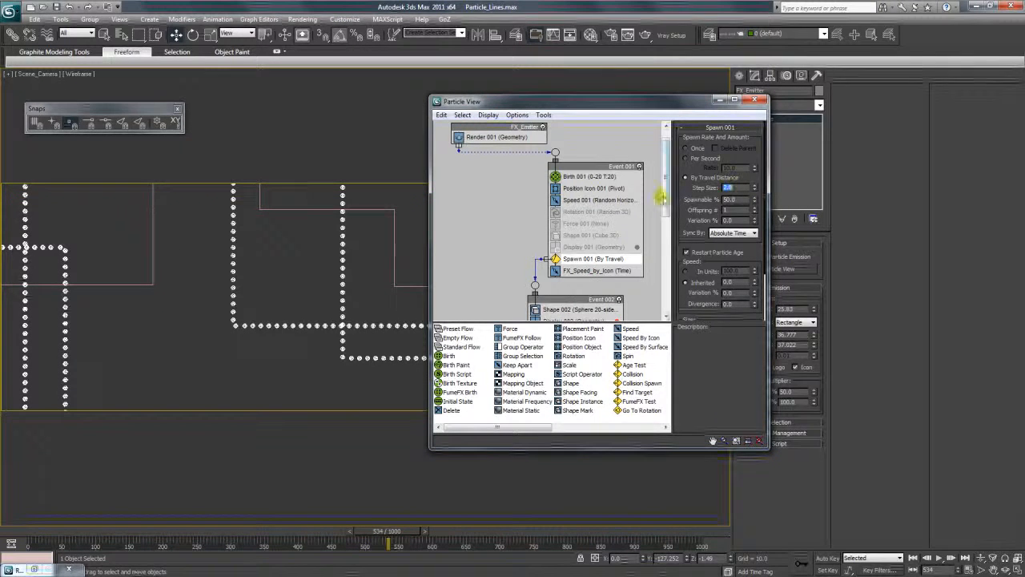
Change the Shape 002 operator in Event 002 to Cube and test-render Scene_Camera at frame 534.
drag(662, 197, 646, 234)
click(582, 250)
click(729, 154)
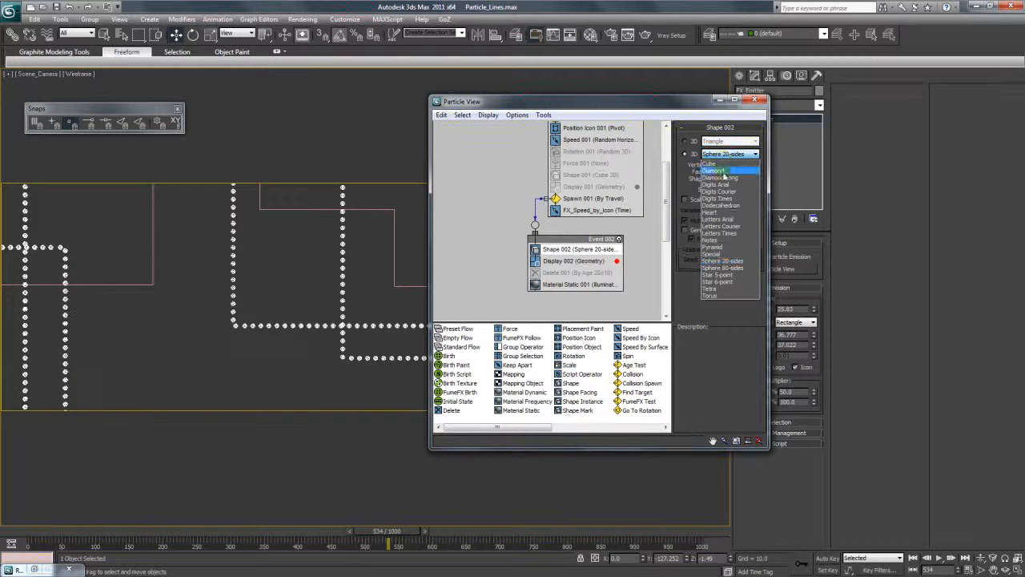
click(723, 165)
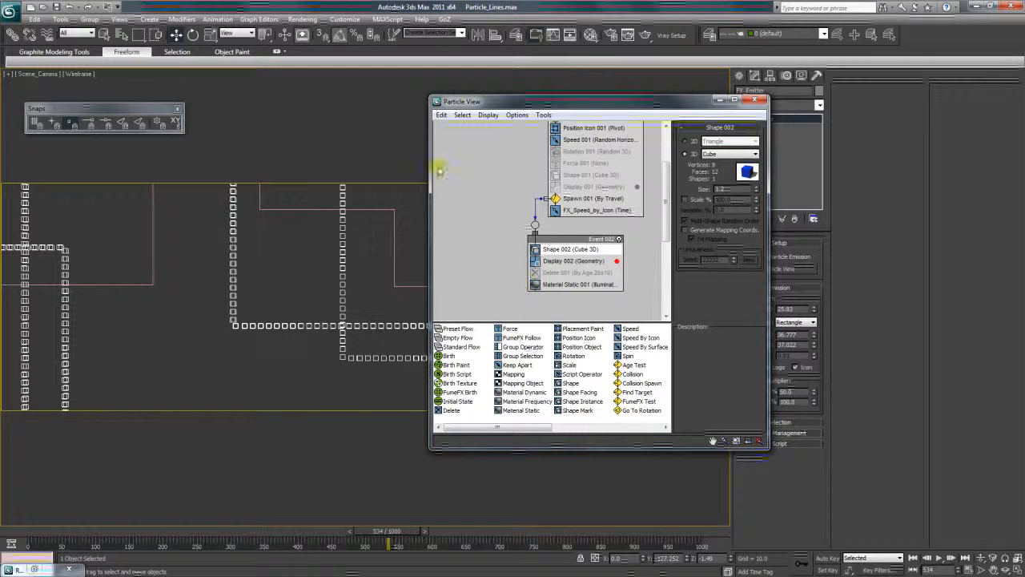
click(646, 35)
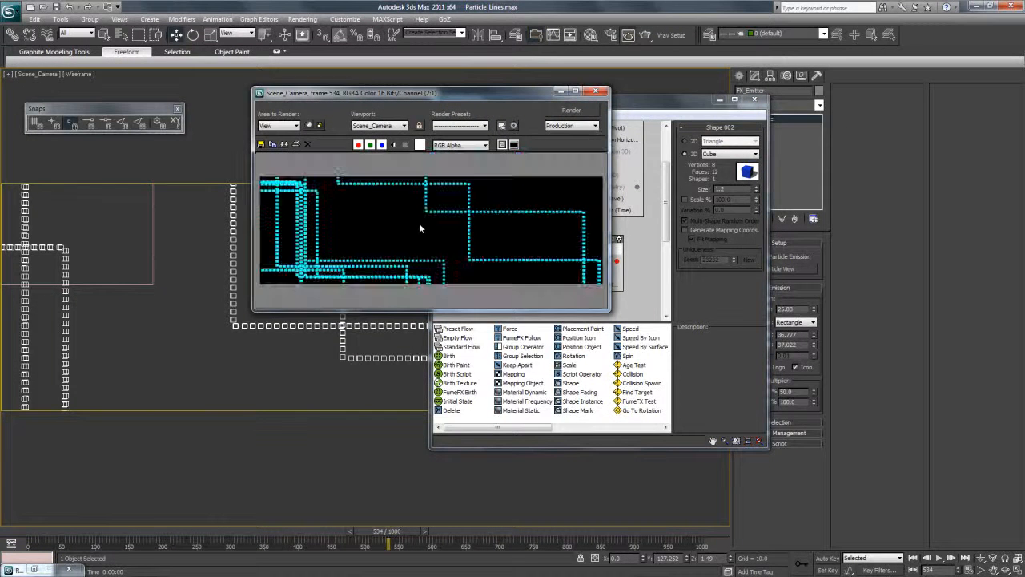
drag(474, 97, 383, 124)
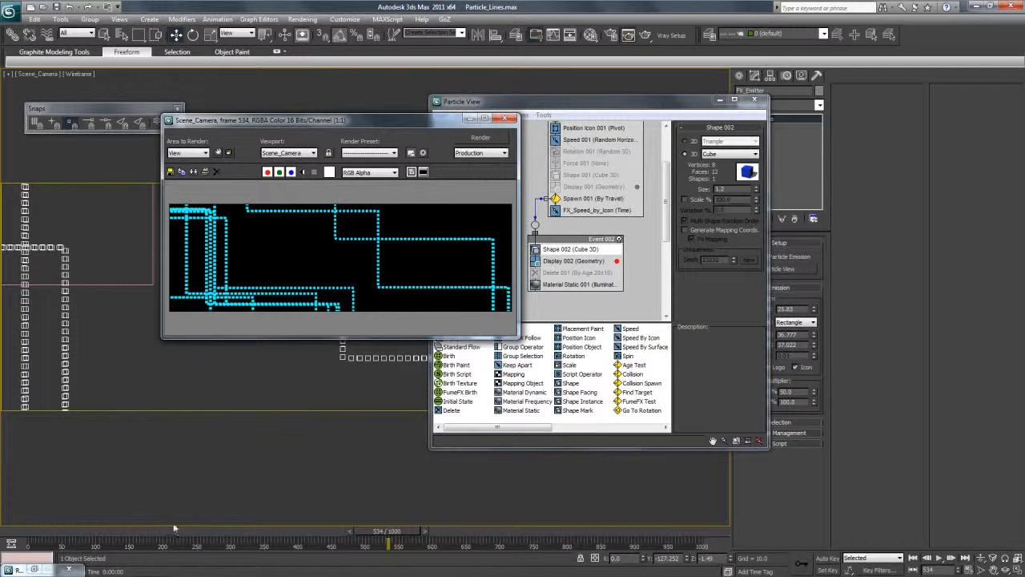
Preview the cube trails up to frame 564 and turn on the Delete 001 operator in Event 002.
click(150, 532)
drag(138, 532, 415, 549)
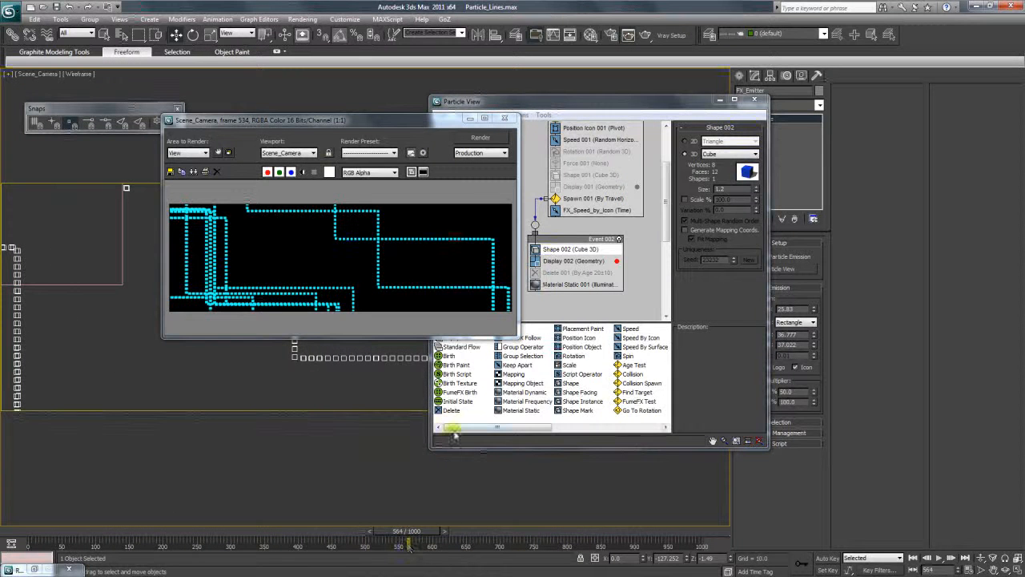
click(556, 273)
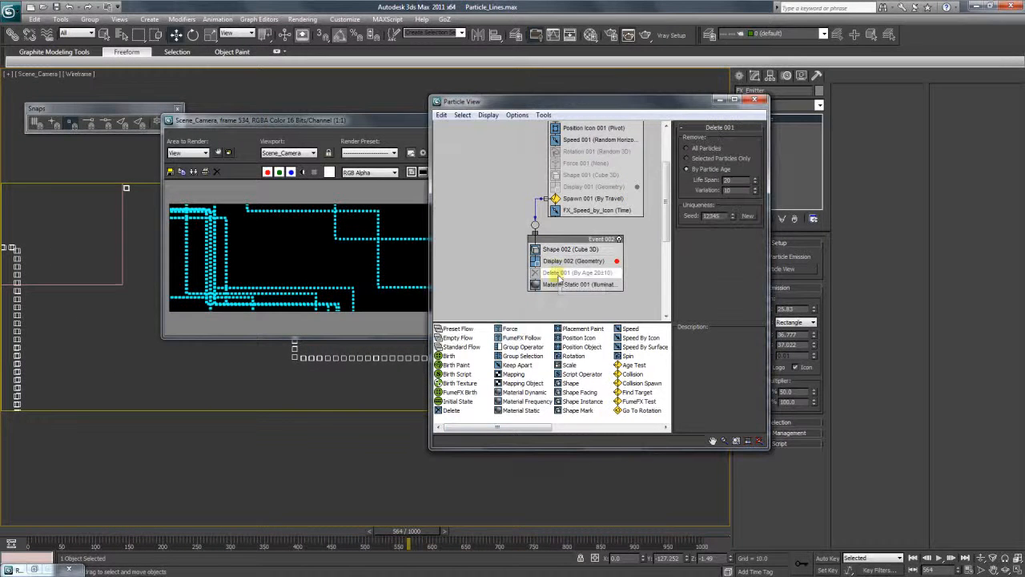
drag(587, 241, 519, 244)
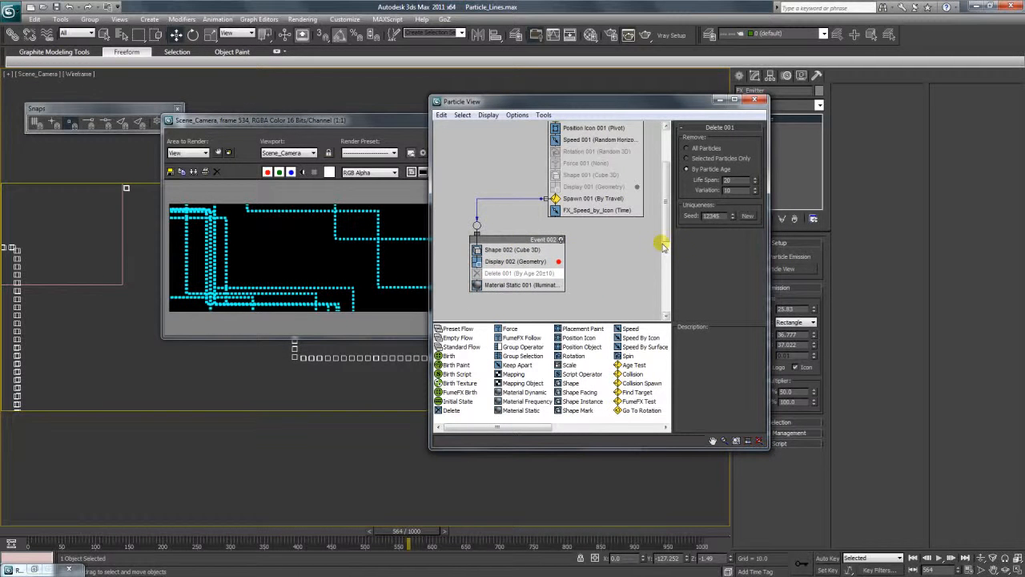
scroll(665, 233, up, 1)
right_click(516, 294)
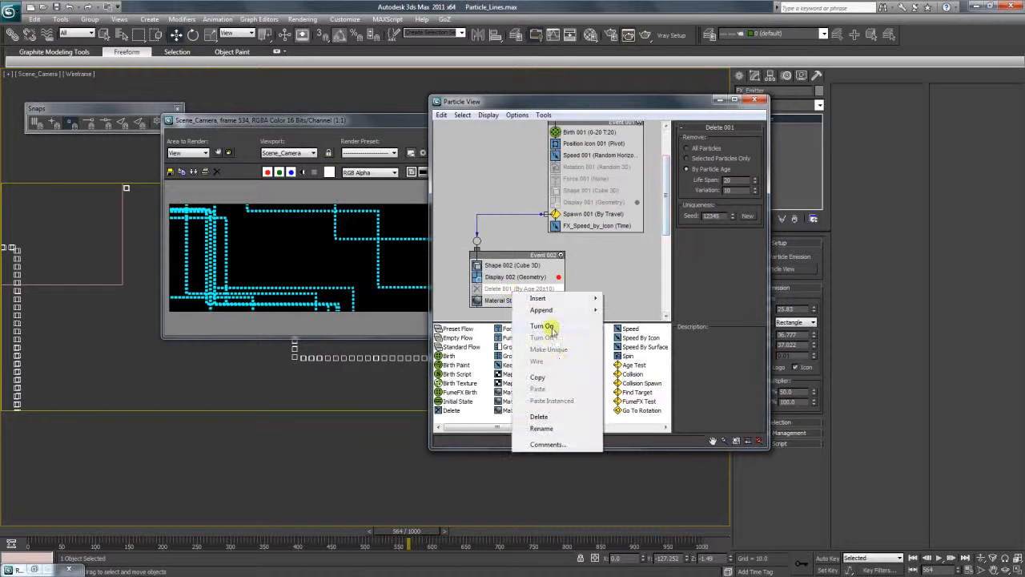
click(542, 326)
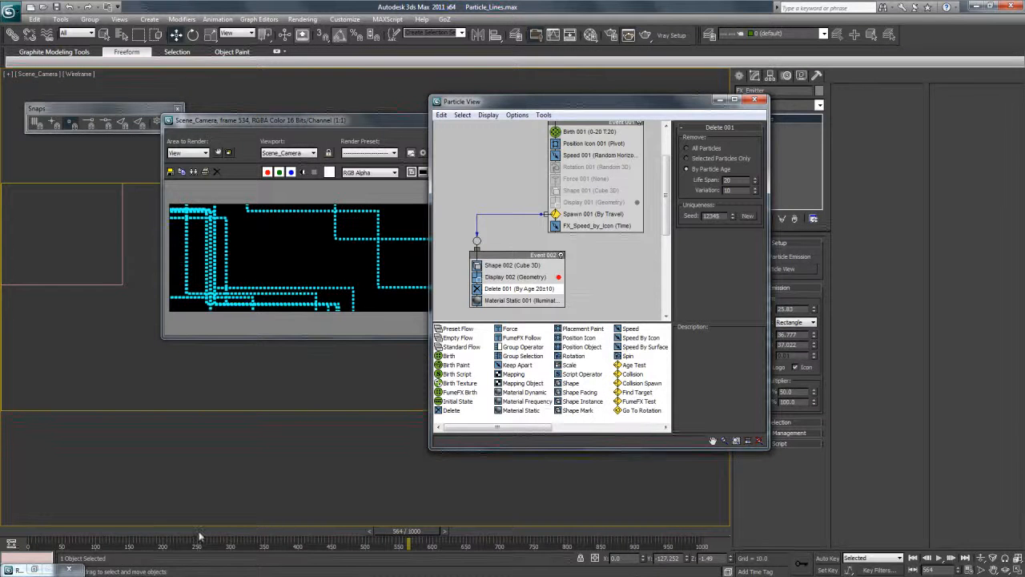
Close the rendered frame and scrub the animation to examine how the trails disappear with Delete 001 active.
drag(200, 533, 117, 533)
drag(297, 537, 305, 537)
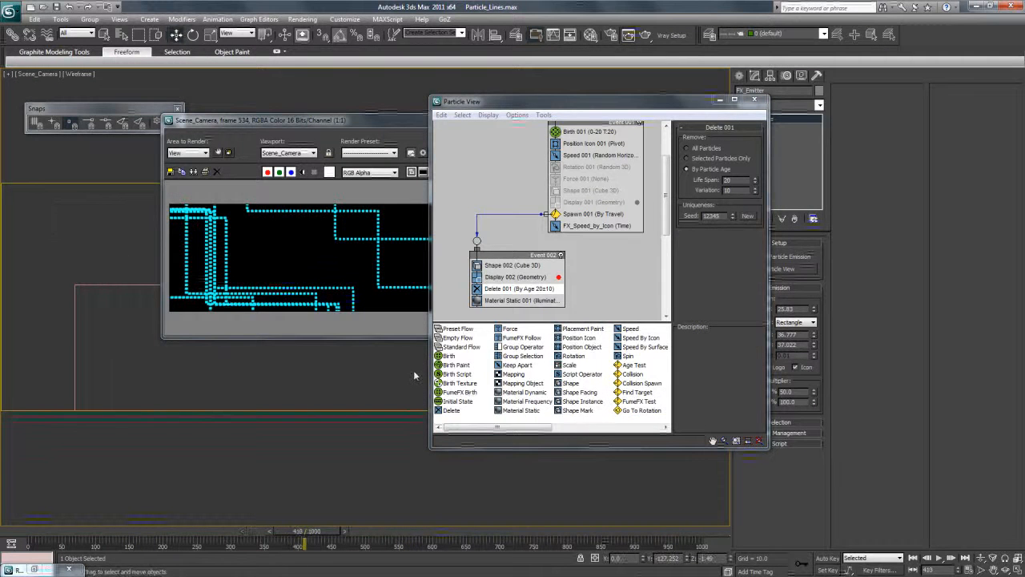
drag(630, 117, 772, 157)
click(524, 120)
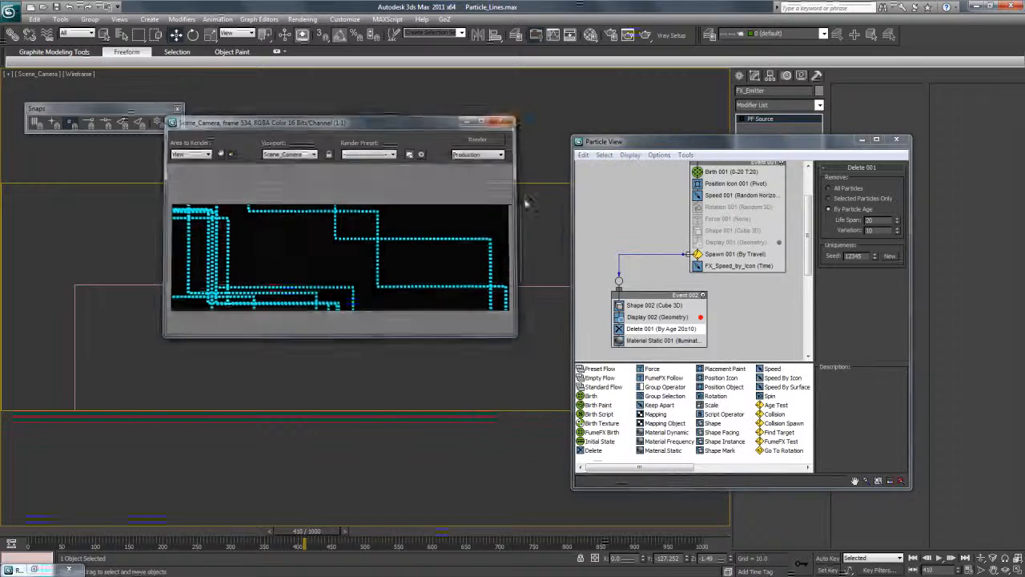
drag(313, 532, 566, 522)
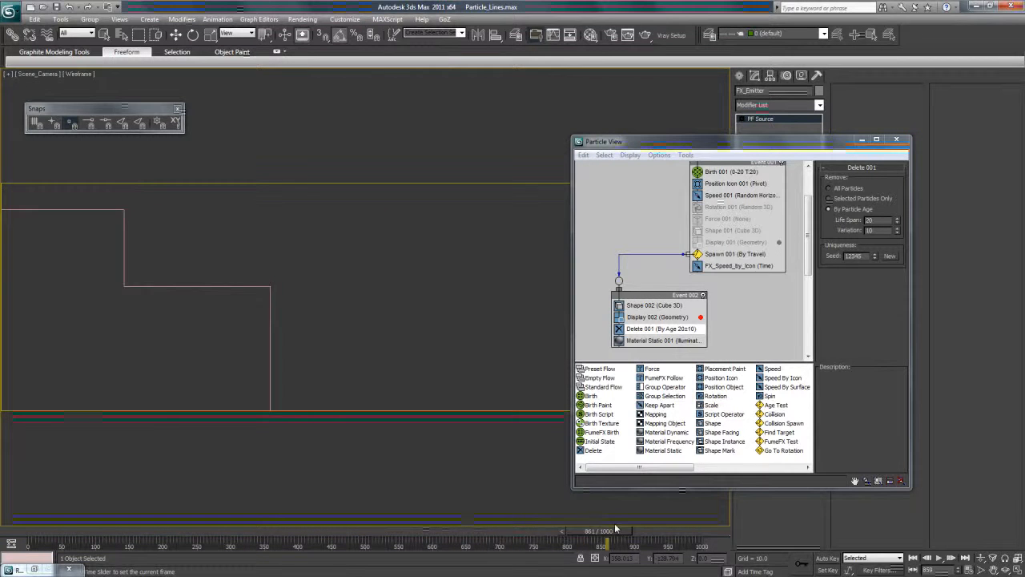
drag(665, 531, 294, 538)
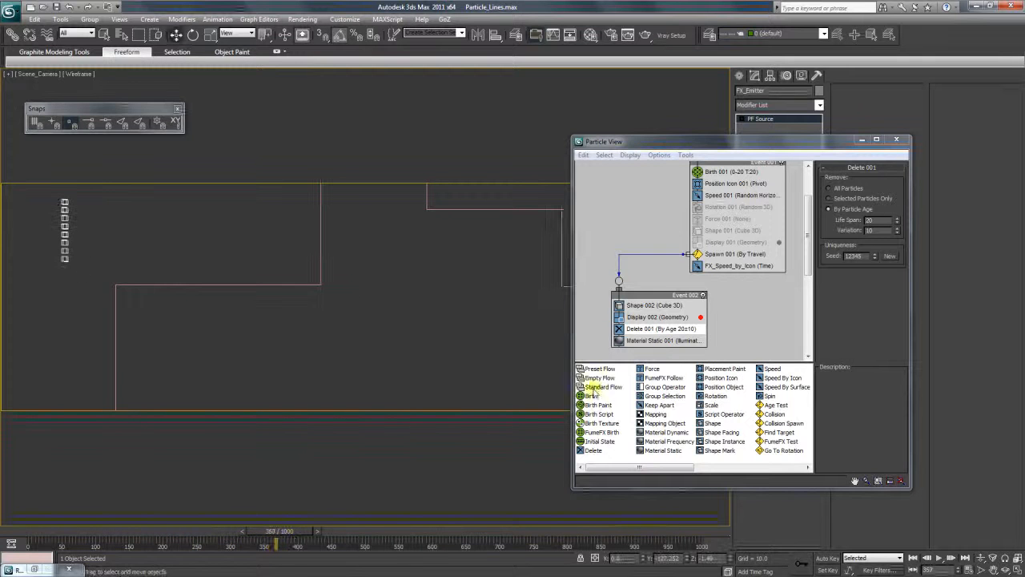
Set the Delete 001 particle life span to 80 and check the longer dashes across the timeline.
drag(886, 221, 835, 226)
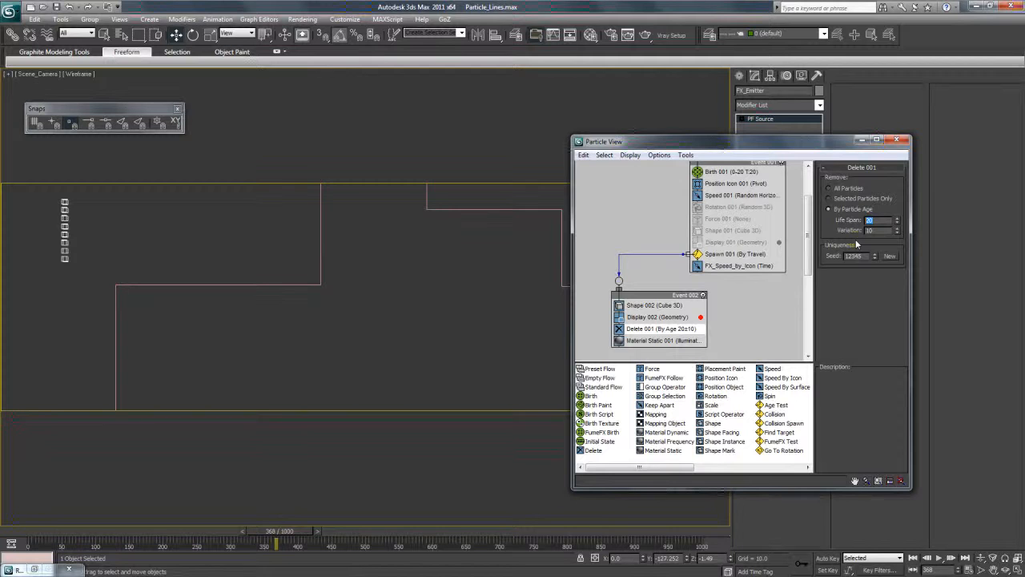
text(80)
key(Return)
drag(191, 532, 611, 571)
drag(528, 574, 262, 573)
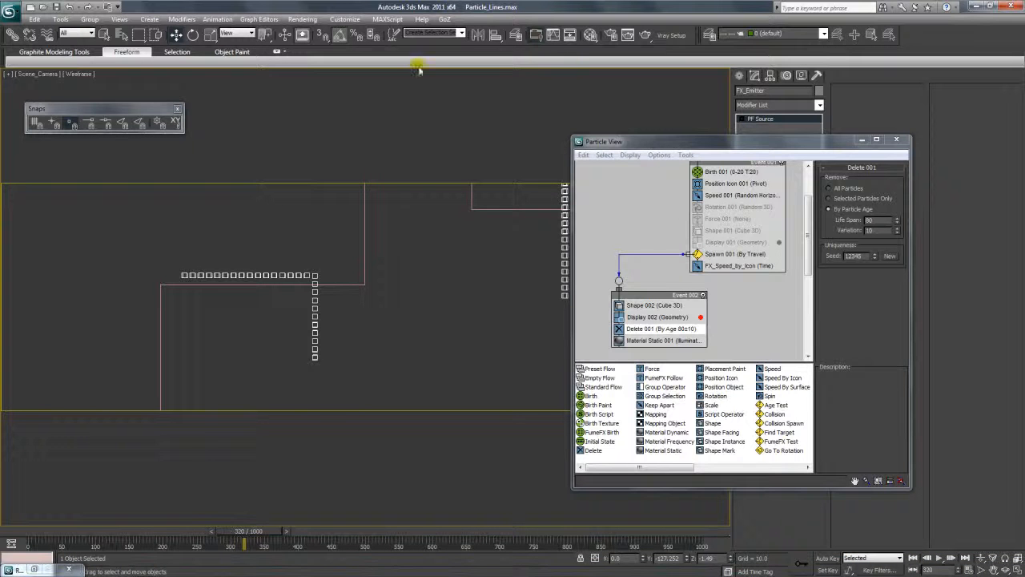
Test-render Scene_Camera at frame 320 to examine the longer dashes, and close the rendered frame and Particle View.
click(645, 35)
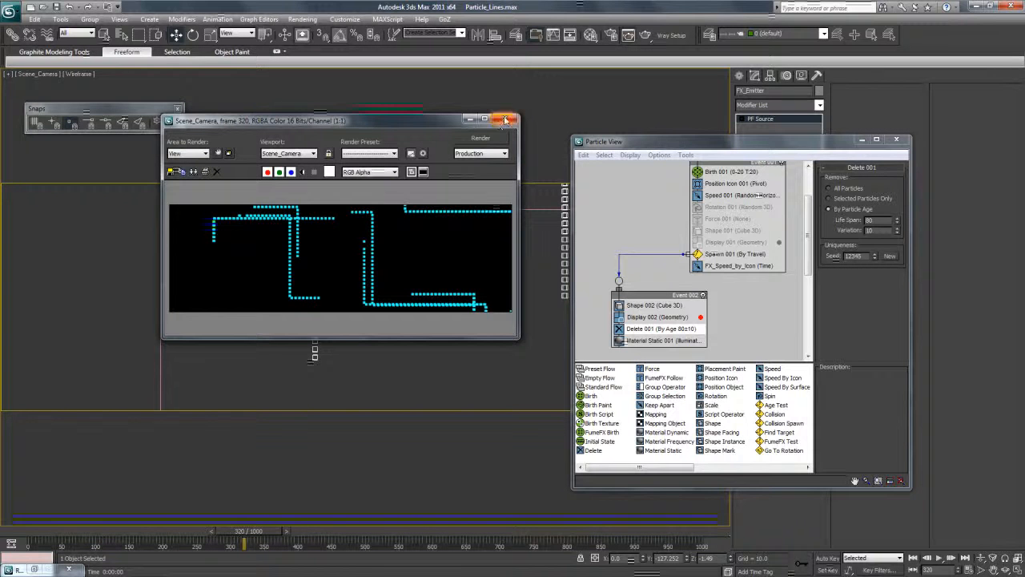
drag(409, 124, 395, 157)
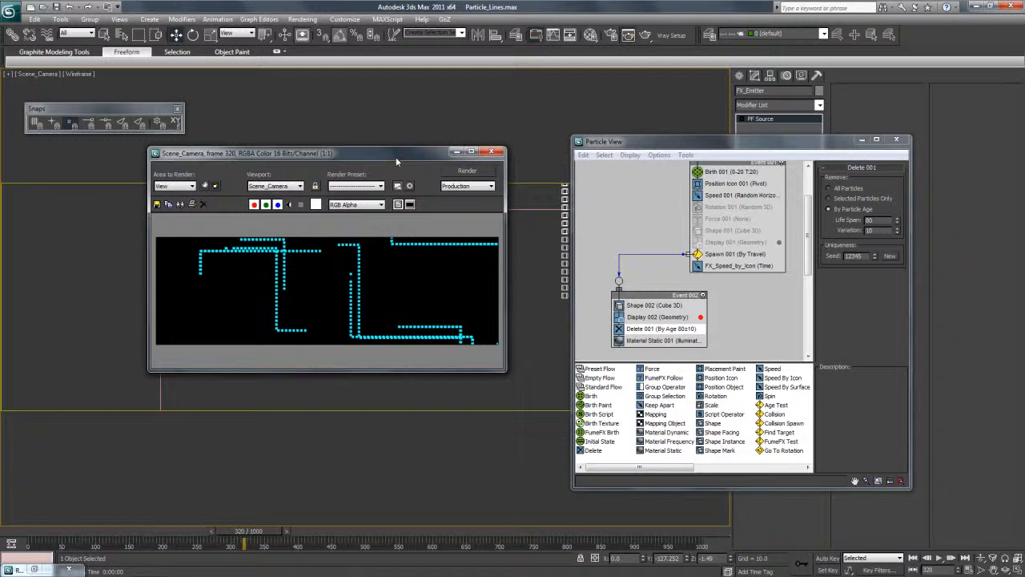
drag(418, 157, 407, 165)
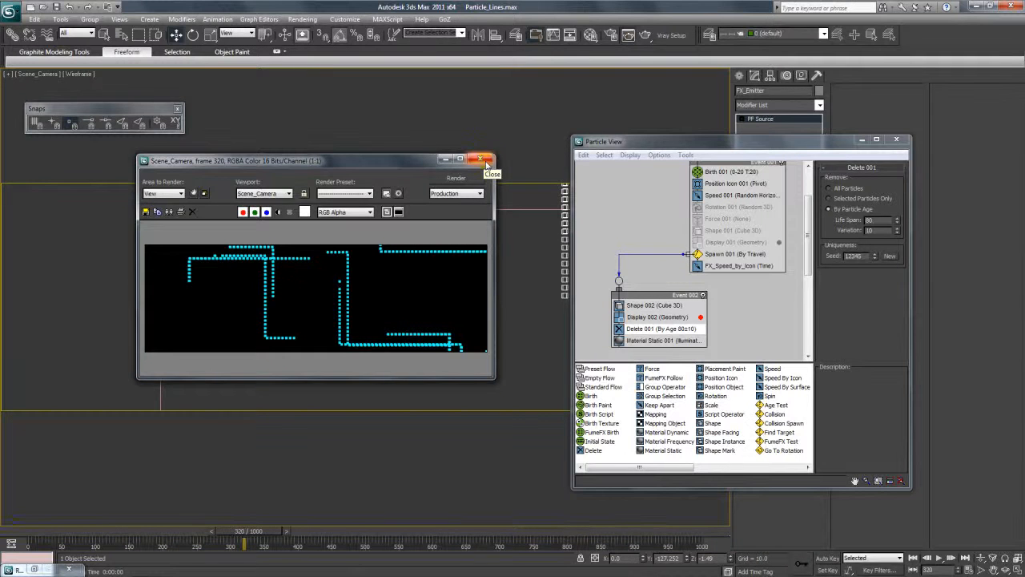
mouse_move(800, 149)
mouse_down()
mouse_move(749, 178)
mouse_move(737, 209)
mouse_move(764, 156)
mouse_move(797, 152)
mouse_up()
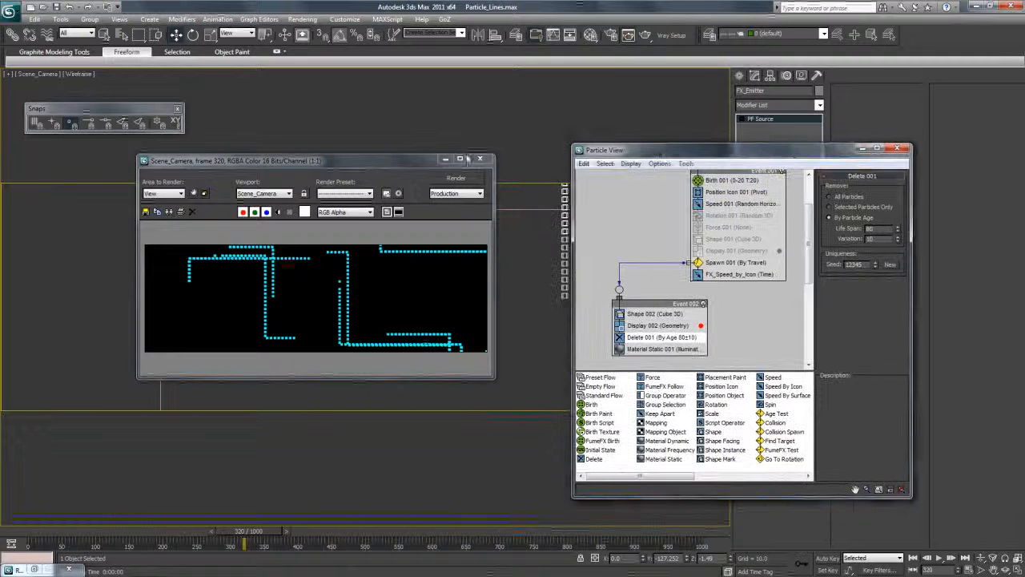
drag(466, 162, 417, 182)
click(442, 181)
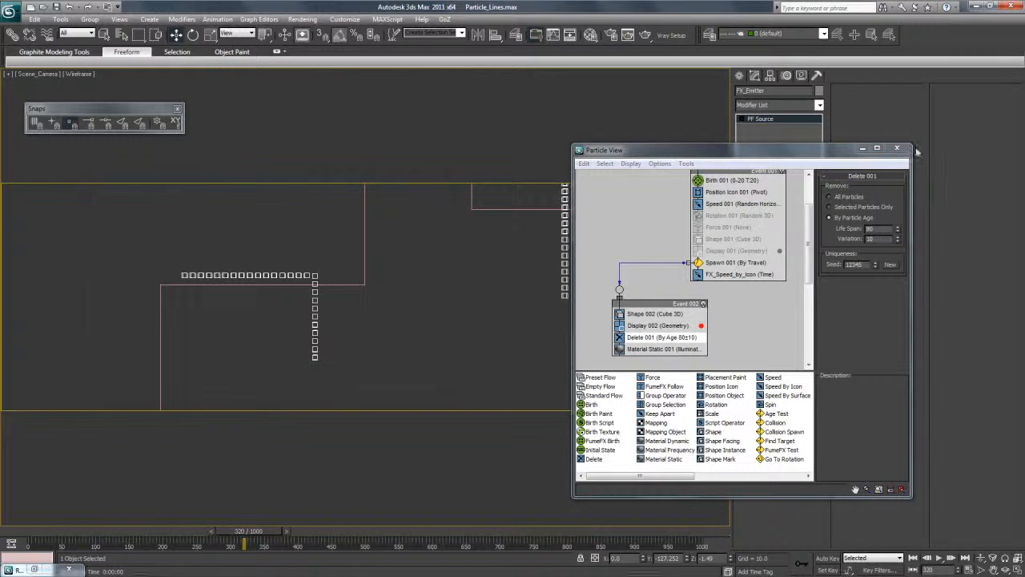
click(897, 148)
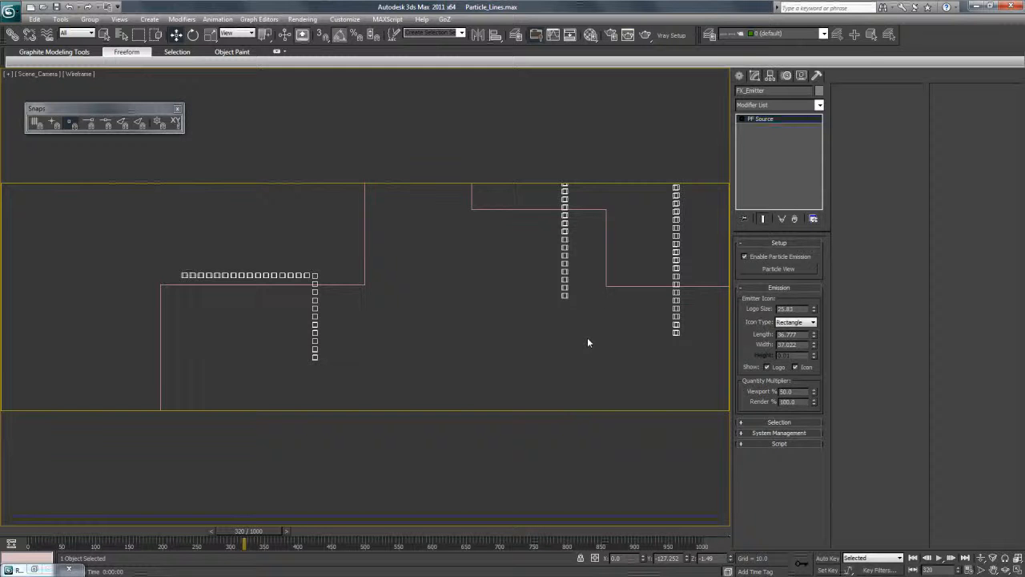
Switch to Photoshop and examine the dashed circles and connecting lines in the reference image UI3.jpg.
key(t)
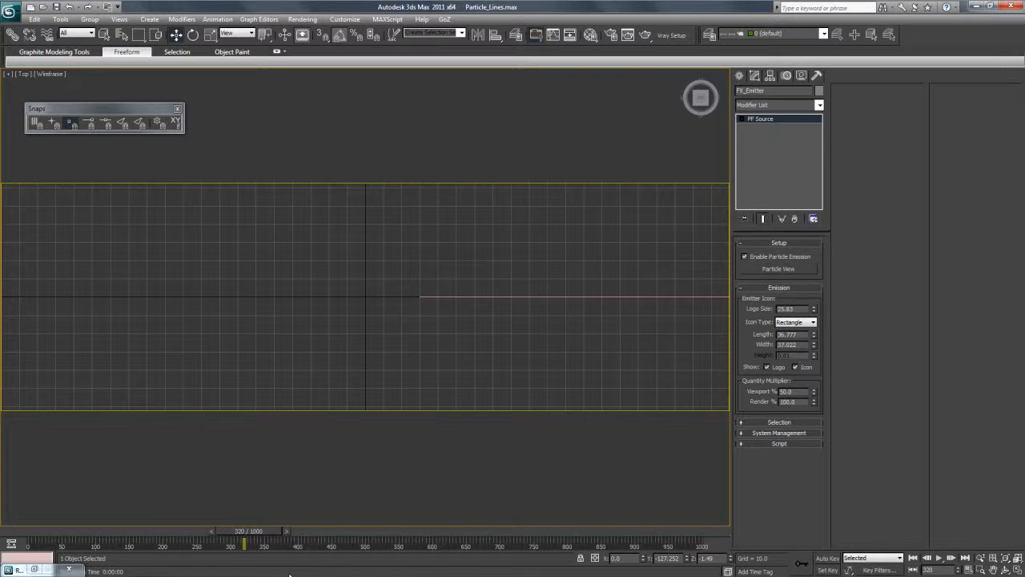
mouse_move(290, 575)
click(145, 564)
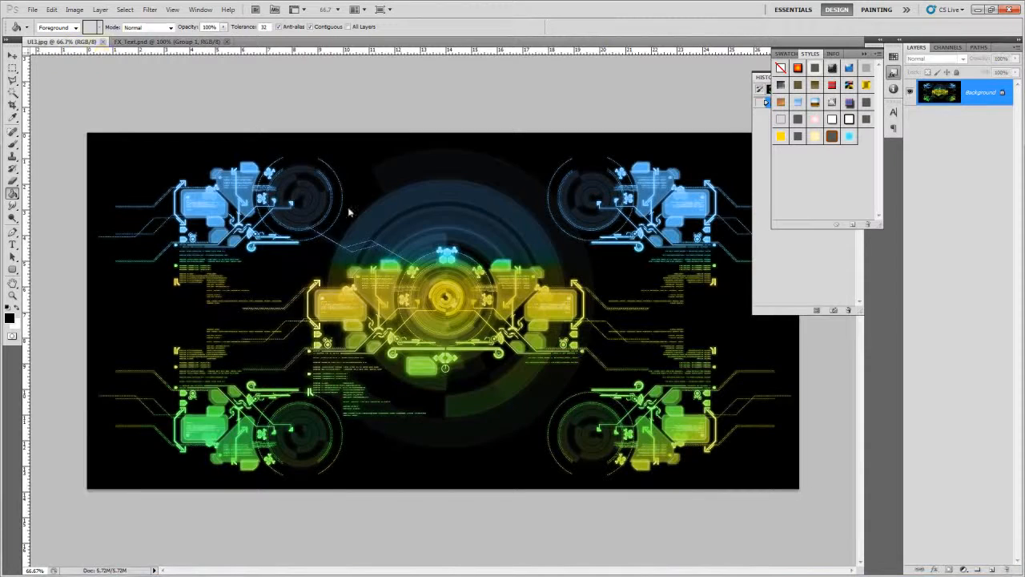
click(69, 42)
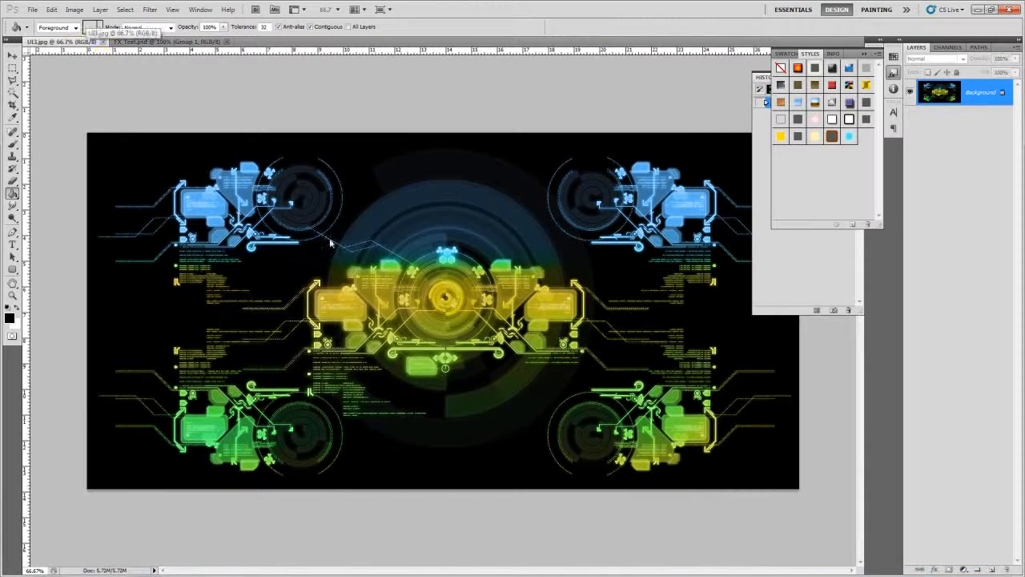
alt+scroll(329, 240, up, 5)
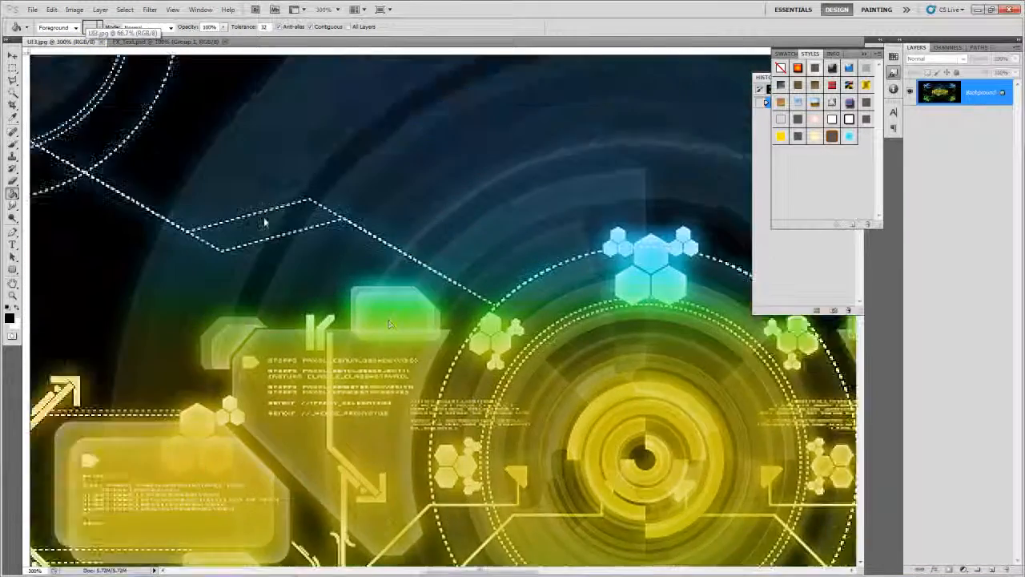
drag(264, 222, 354, 315)
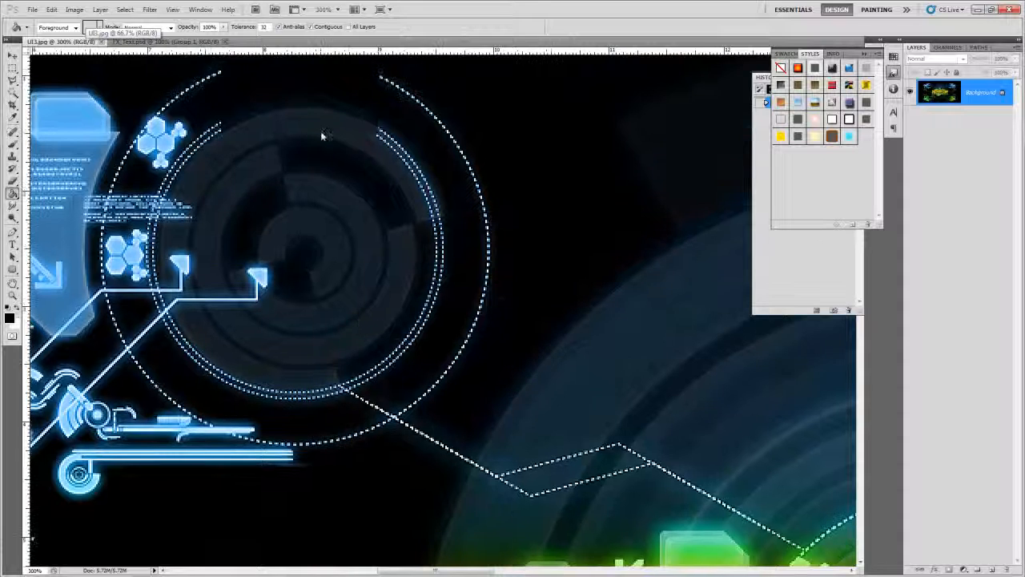
drag(223, 100, 274, 117)
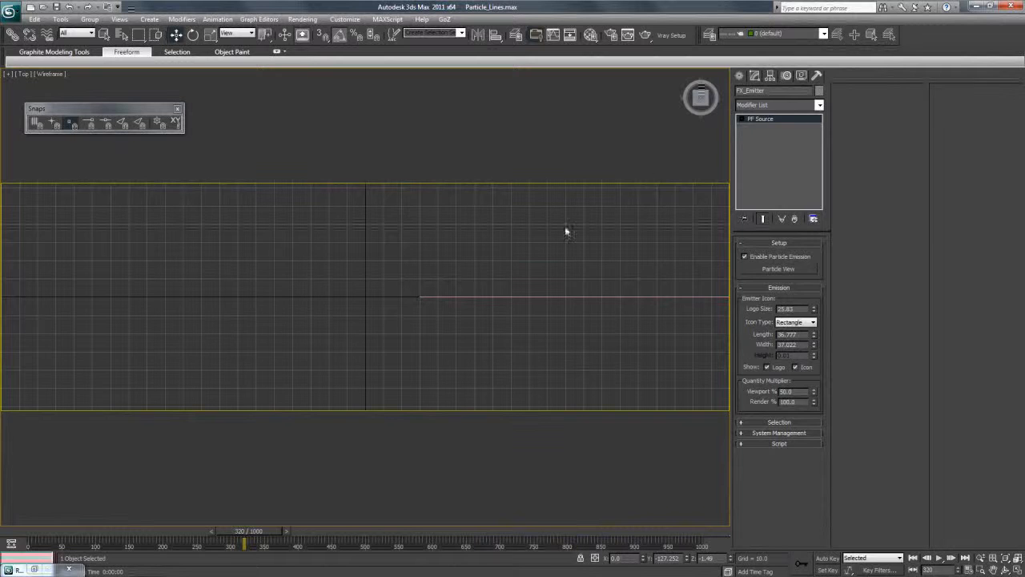
Return to 3ds Max, deselect the emitter, show the scene from an angled Perspective view and turn off the safe frames.
click(534, 252)
key(p)
scroll(506, 255, down, 6)
click(1006, 570)
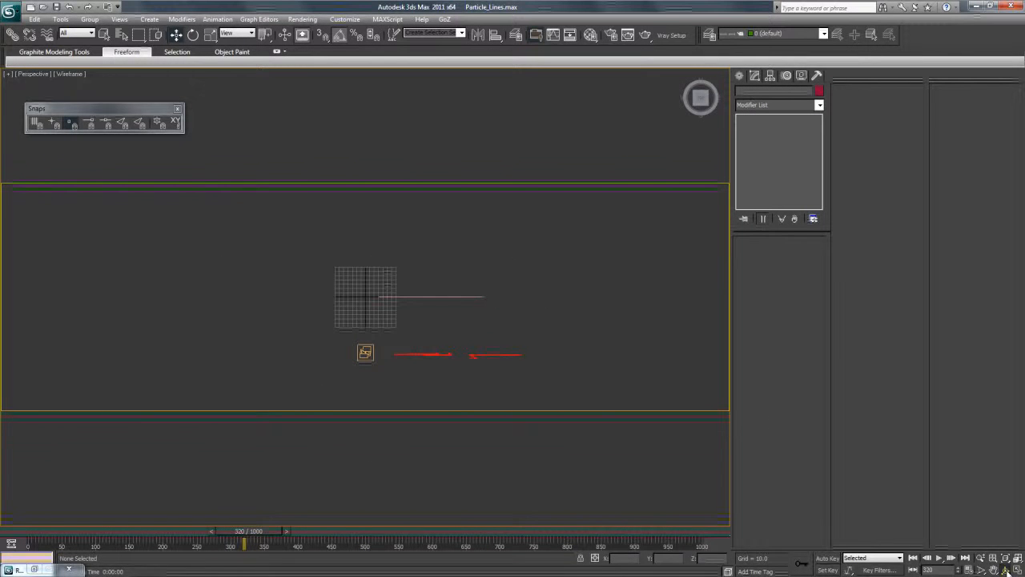
drag(519, 328, 450, 304)
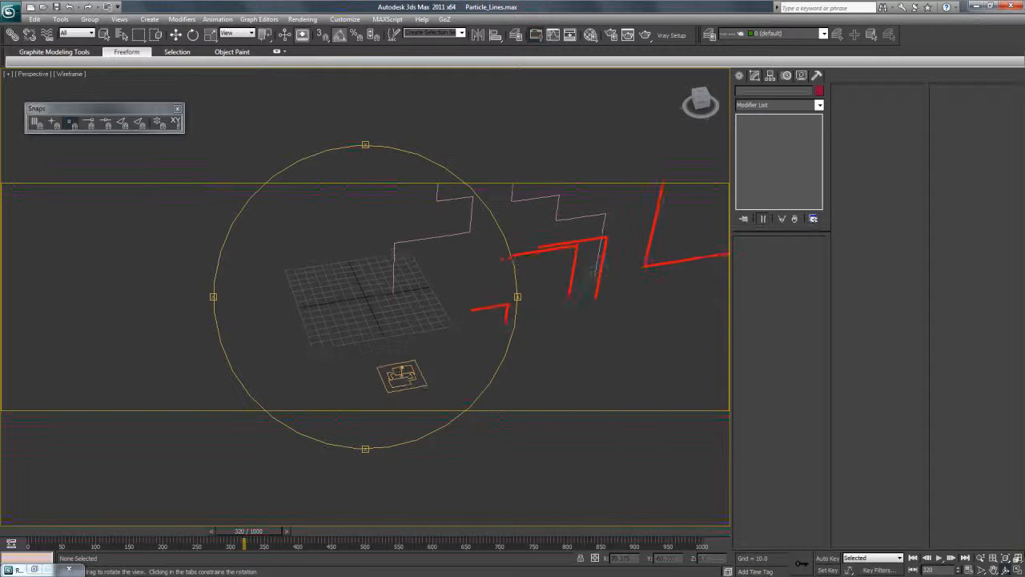
click(994, 569)
drag(543, 294, 593, 363)
key(shift+f)
middle_drag(518, 323, 476, 337)
Draw a circle spline beside the particle trails and rotate it 90 degrees about the X axis to stand upright.
click(741, 77)
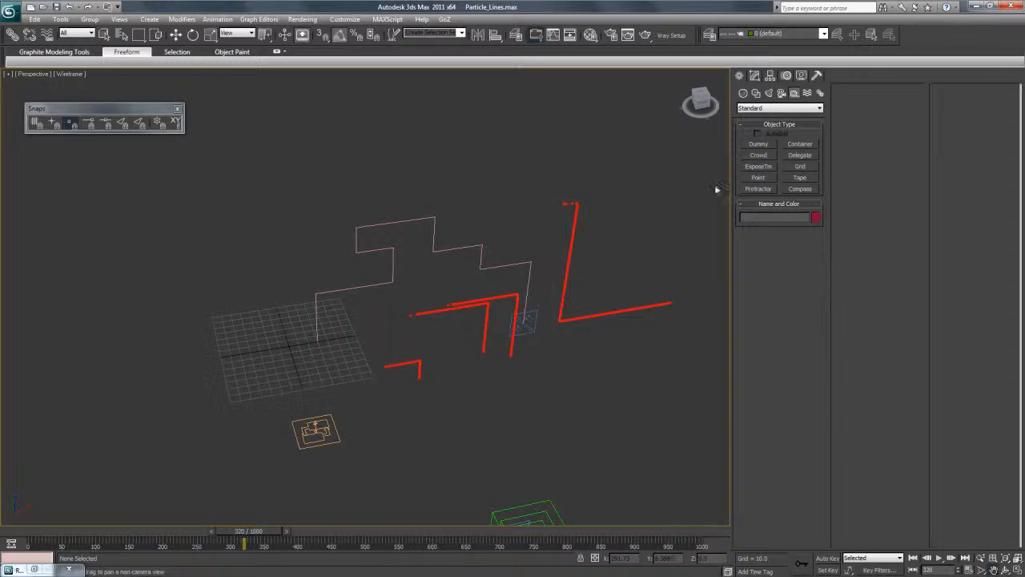
click(756, 93)
click(759, 163)
drag(445, 323, 467, 358)
click(193, 34)
click(323, 34)
drag(442, 276, 458, 350)
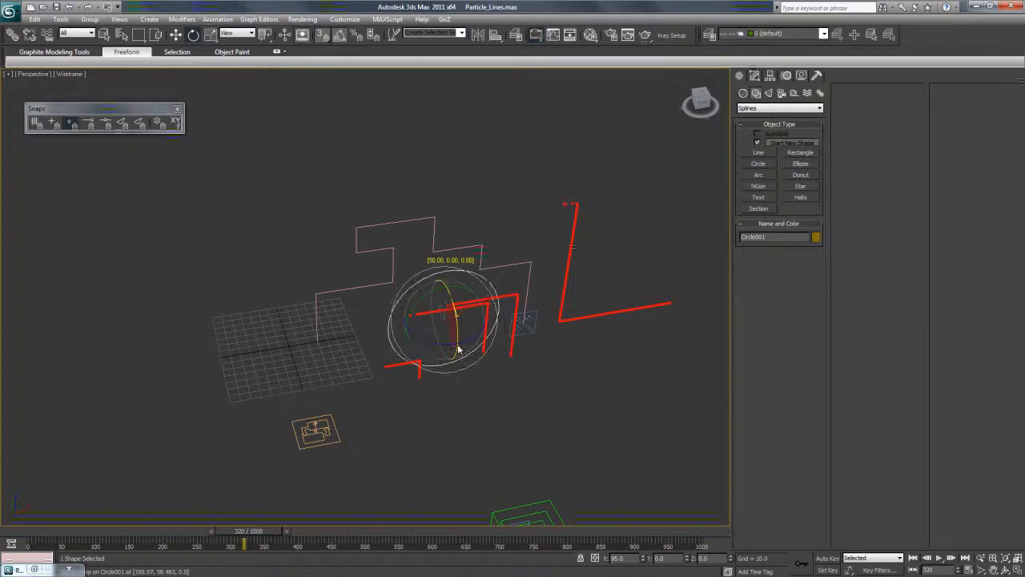
Align the circle to the zigzag path spline with the Align tool.
click(496, 34)
click(440, 253)
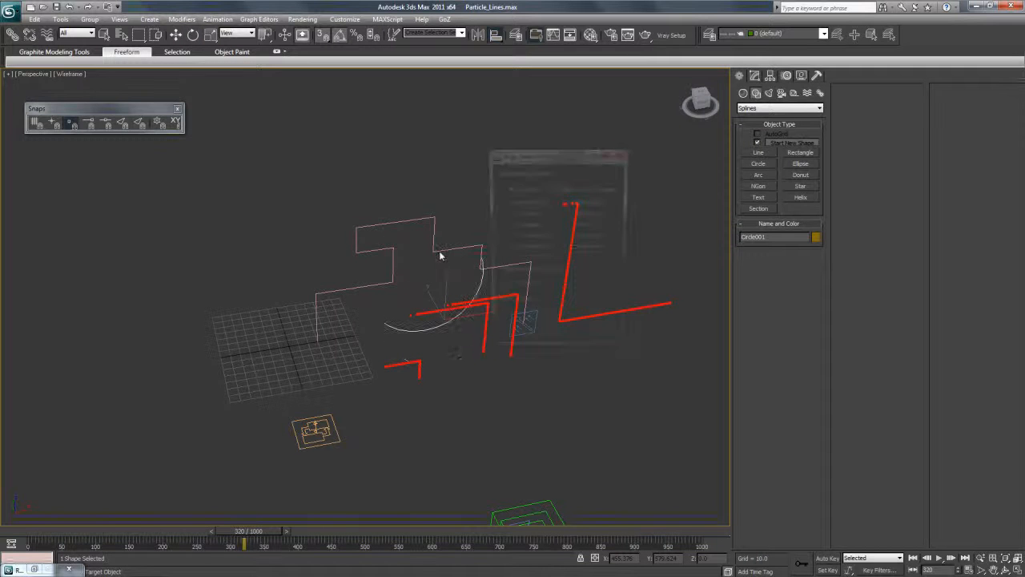
click(548, 347)
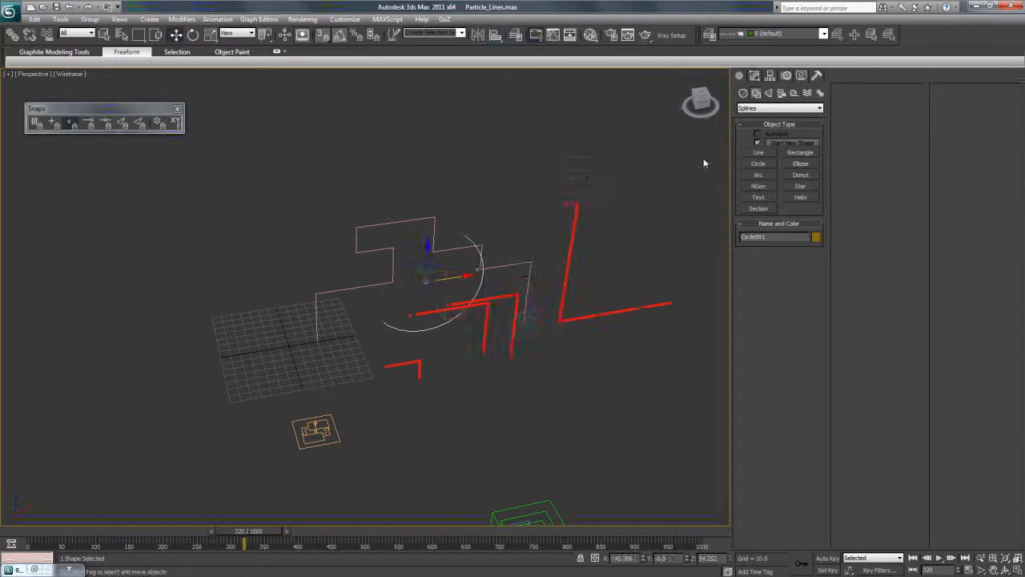
Clone FX_Emitter as a copy along the X axis and name it FX_Emitter_CircleDash.
drag(702, 99, 705, 99)
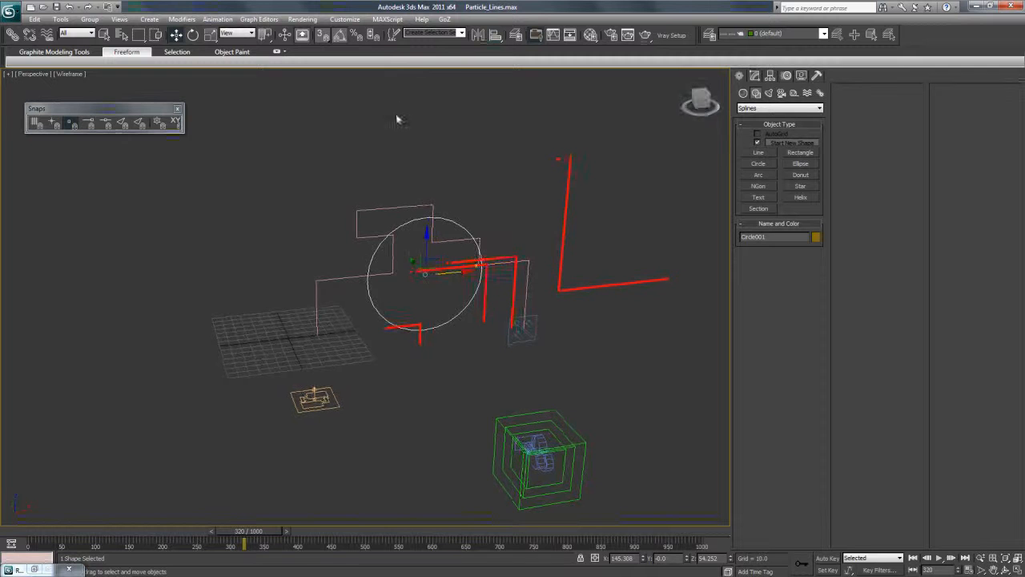
click(346, 397)
click(321, 400)
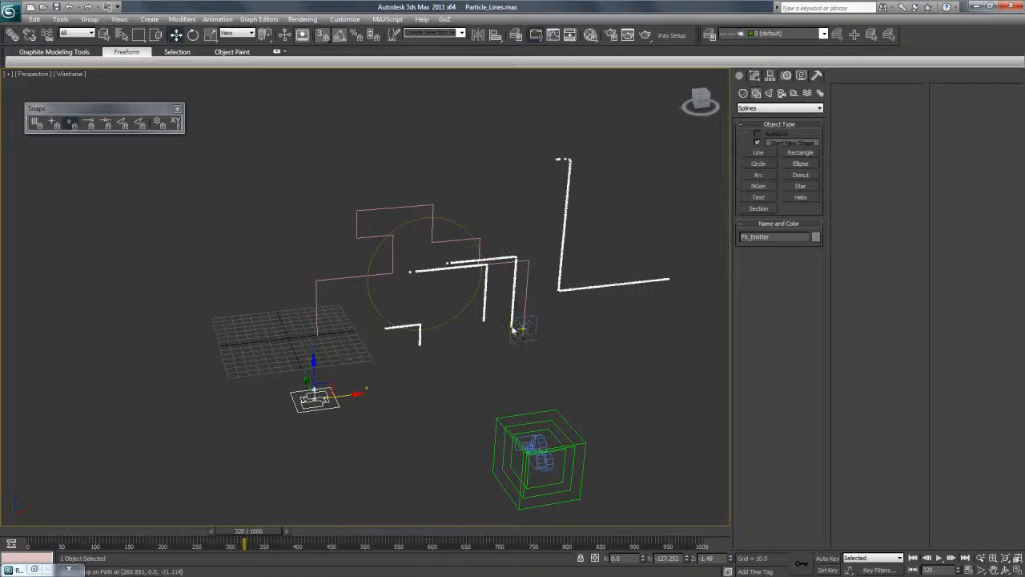
click(452, 321)
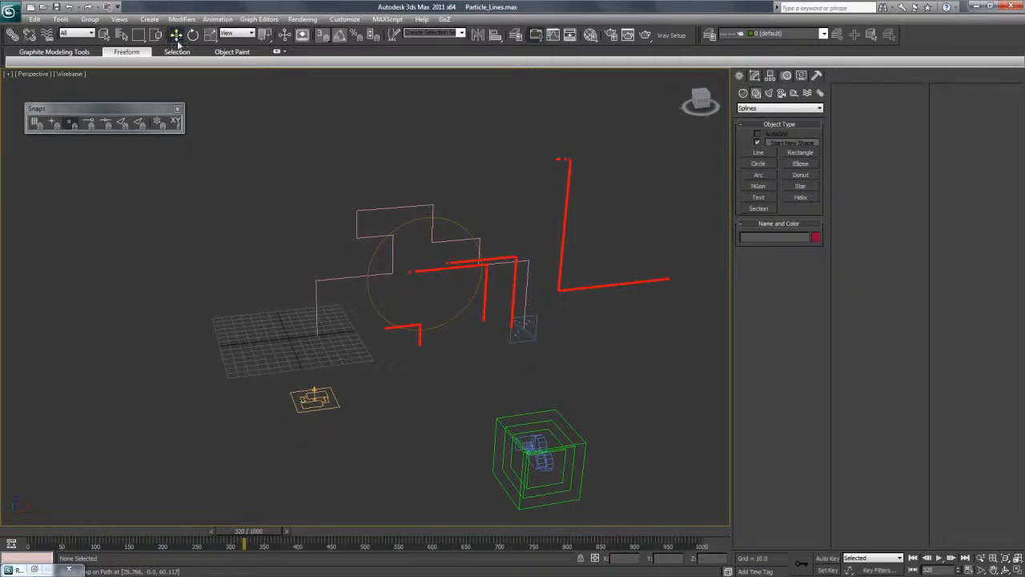
click(338, 400)
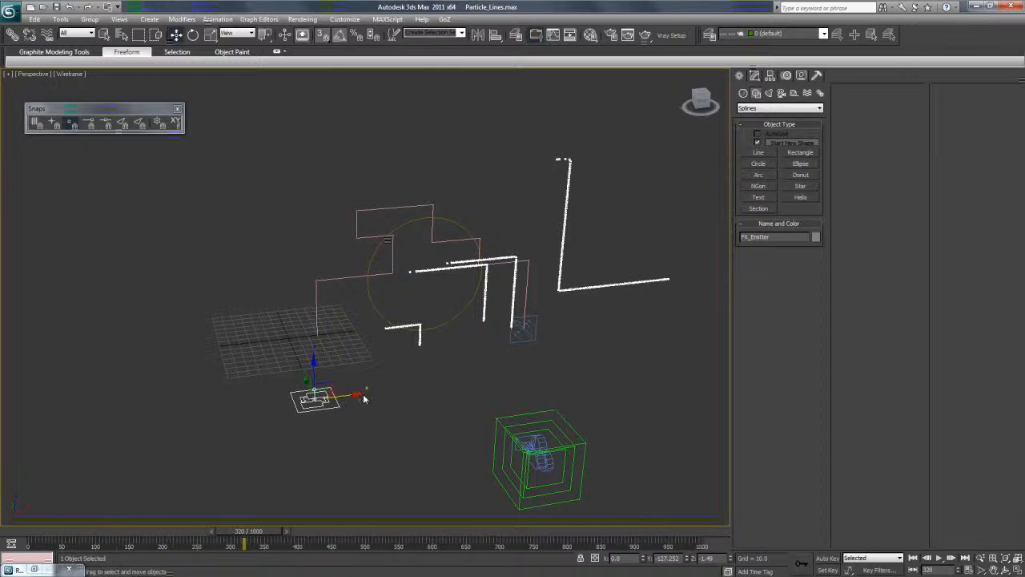
shift+drag(356, 401, 426, 393)
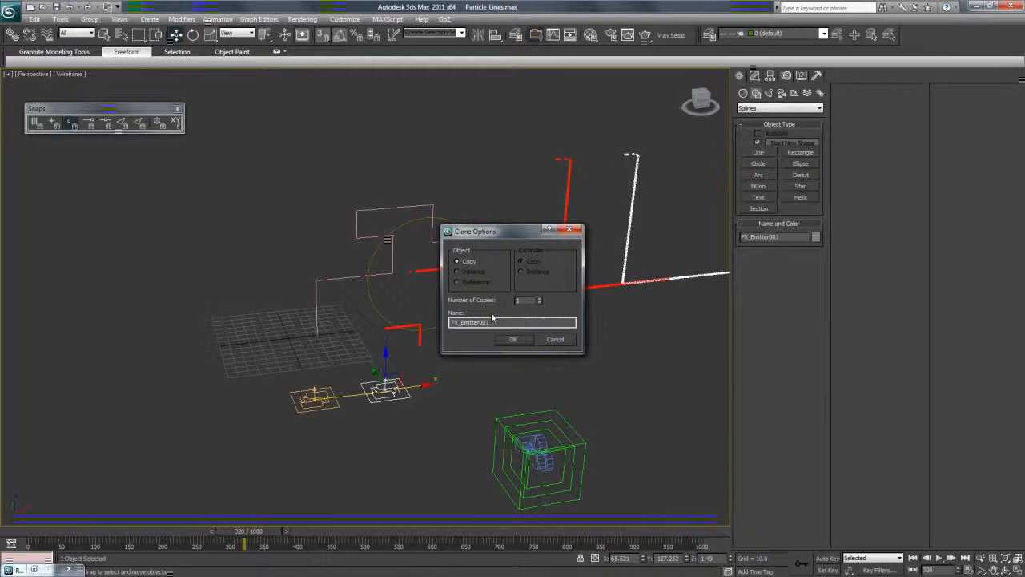
drag(490, 323, 480, 328)
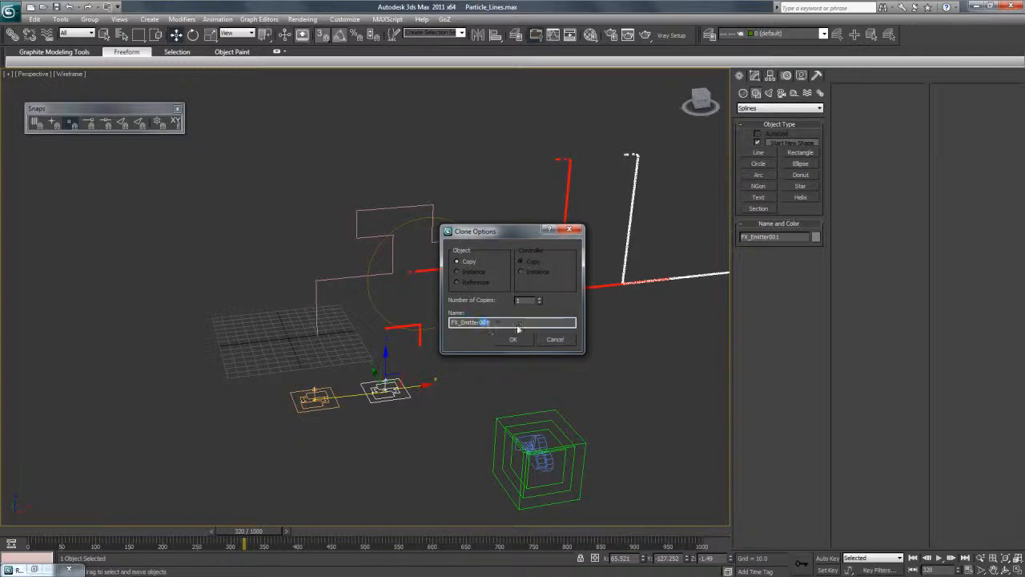
text(_)
key(Caps_Lock)
text(C)
key(Caps_Lock)
text(ircle)
key(Caps_Lock)
text(D)
key(Caps_Lock)
text(ash)
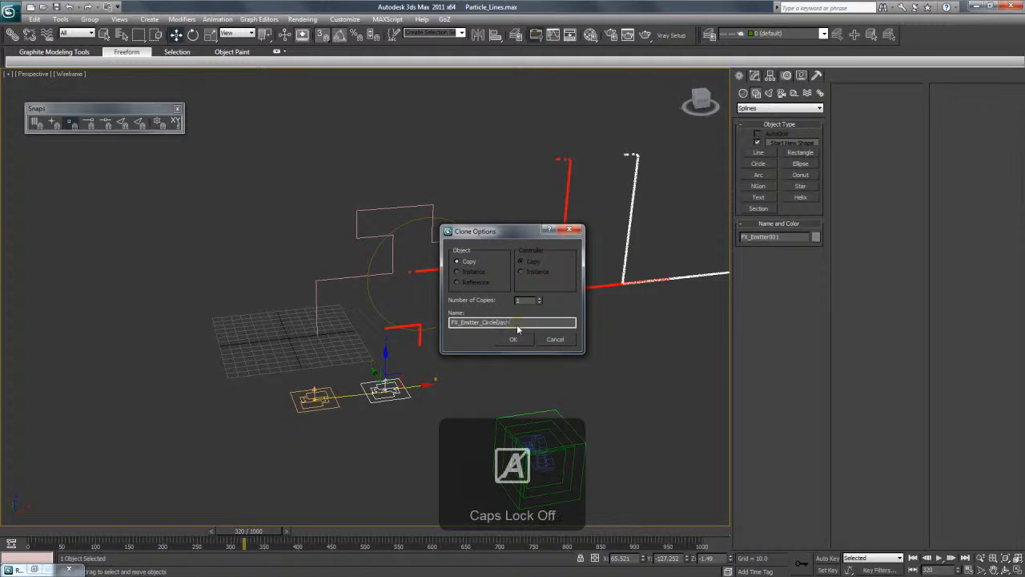
key(Return)
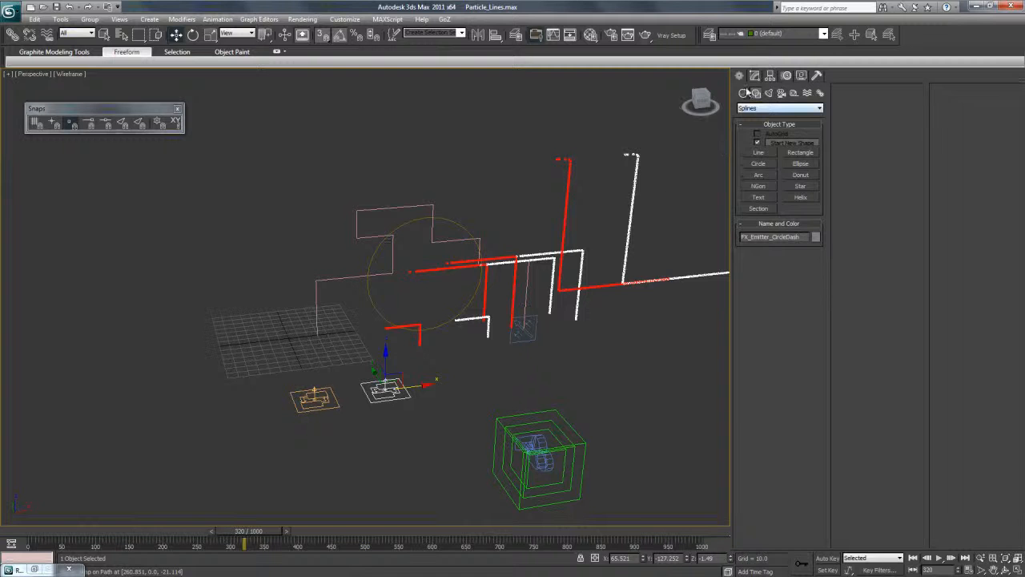
Open Particle View for FX_Emitter_CircleDash, enlarge its event display and rearrange Event 001 and Event 002.
click(754, 75)
click(776, 270)
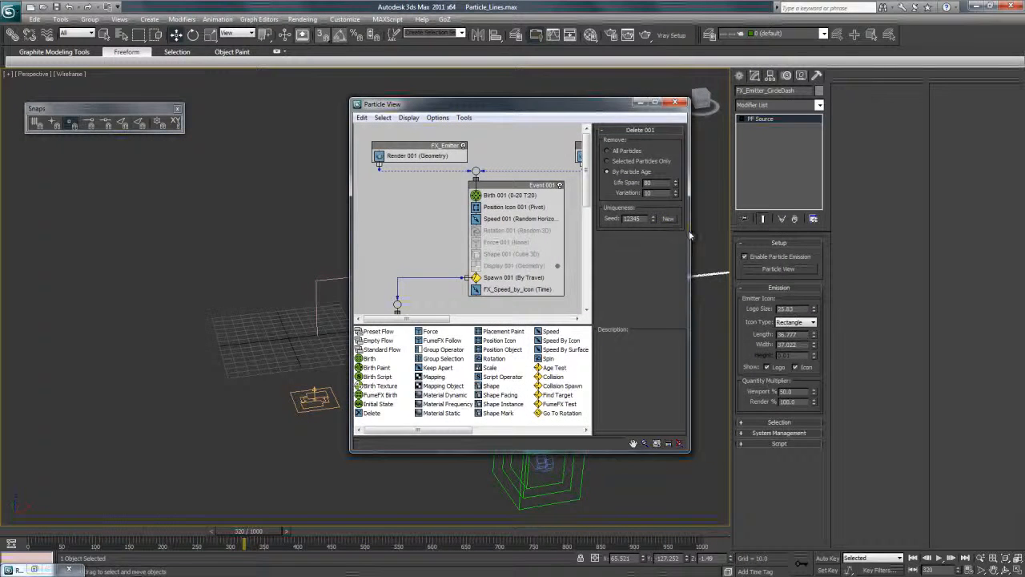
drag(690, 236, 867, 236)
drag(587, 323, 587, 391)
drag(516, 189, 483, 195)
drag(450, 318, 432, 326)
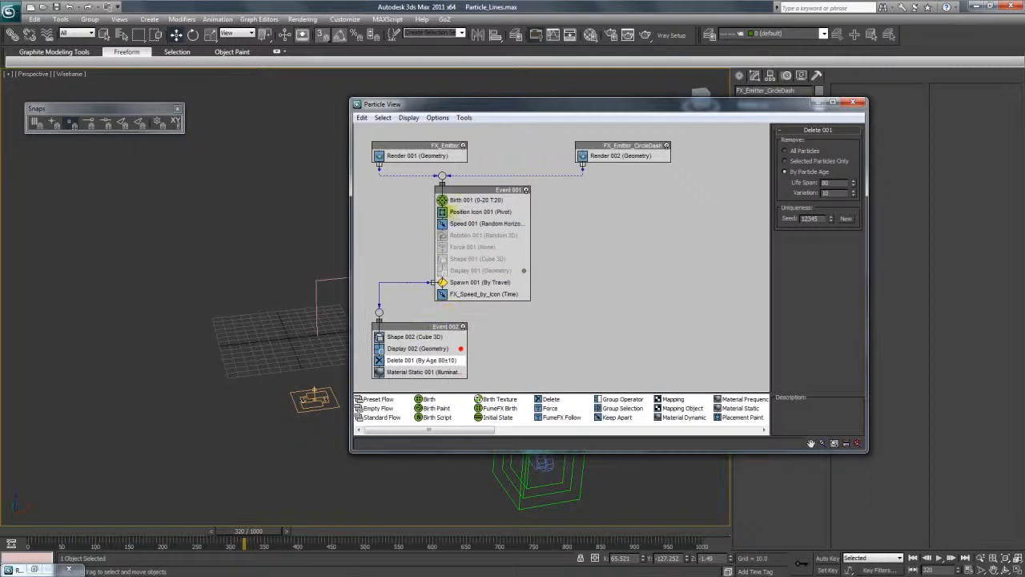
Delete the wire connecting FX_Emitter_CircleDash to Event 001.
right_click(561, 175)
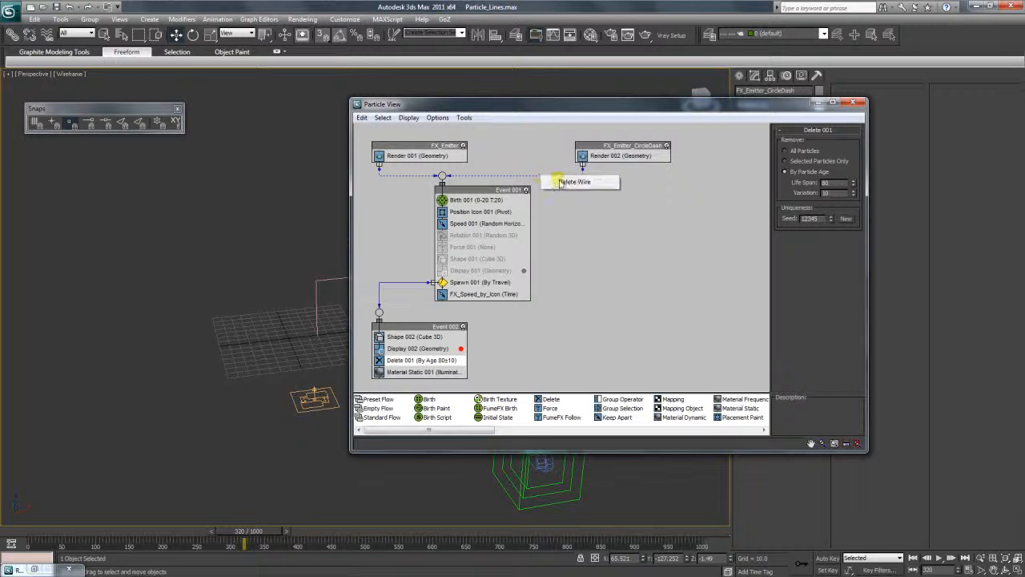
click(571, 186)
drag(490, 191, 493, 193)
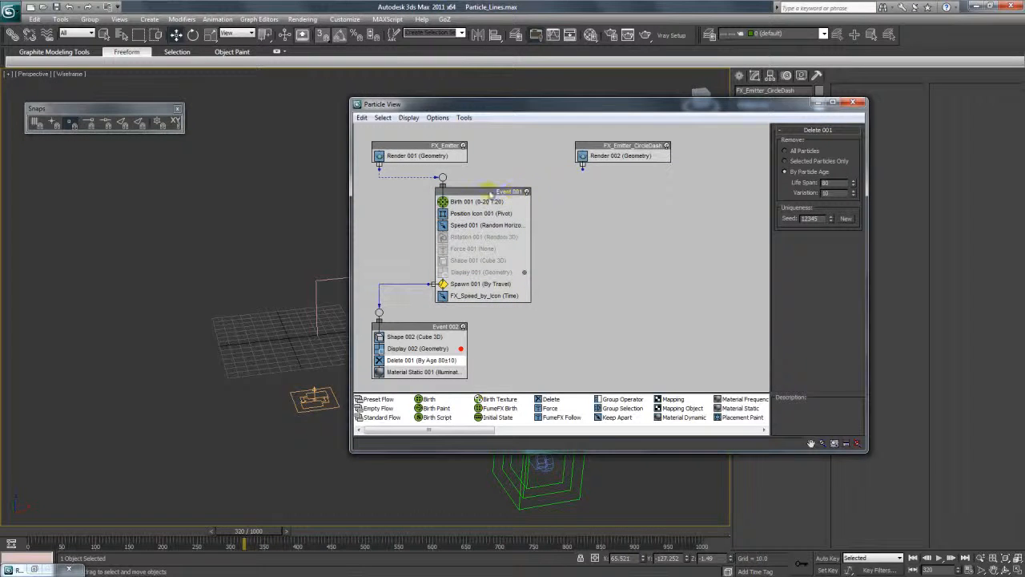
Duplicate Event 001 and Event 002 and arrange the copies beneath FX_Emitter_CircleDash.
click(491, 193)
key(ctrl+v)
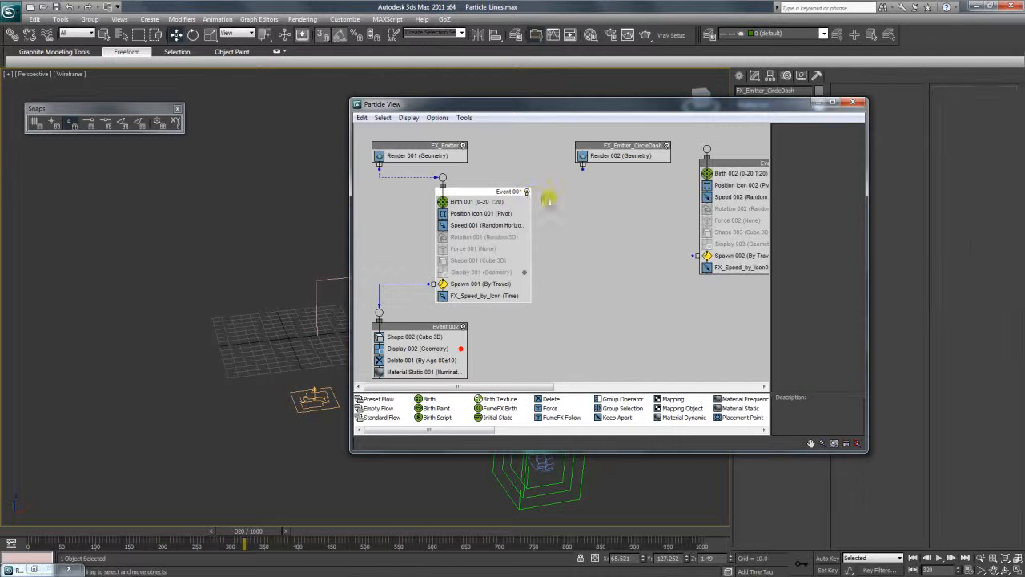
drag(728, 167, 591, 194)
click(452, 329)
key(ctrl+v)
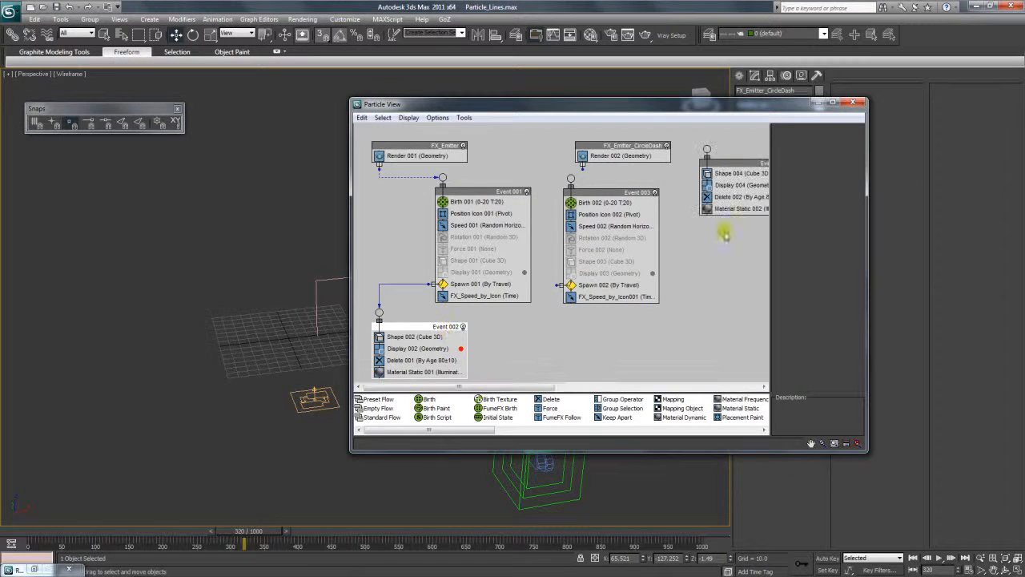
drag(726, 172, 575, 348)
Wire FX_Emitter_CircleDash to Event 003, show the FX_Speed_by_Icon001 settings and reposition Particle View to check the circle.
drag(648, 104, 815, 99)
drag(687, 107, 709, 67)
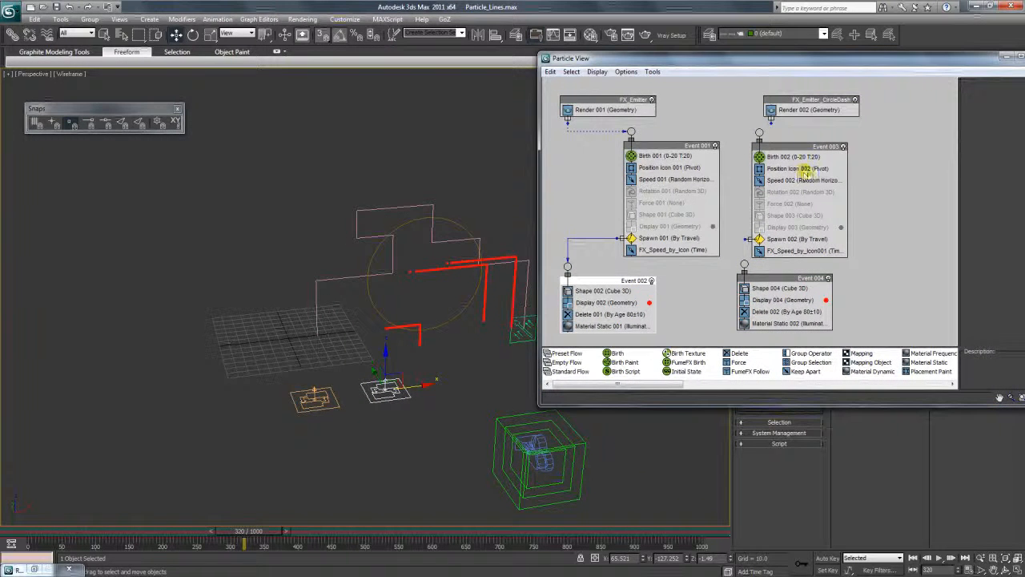
click(814, 247)
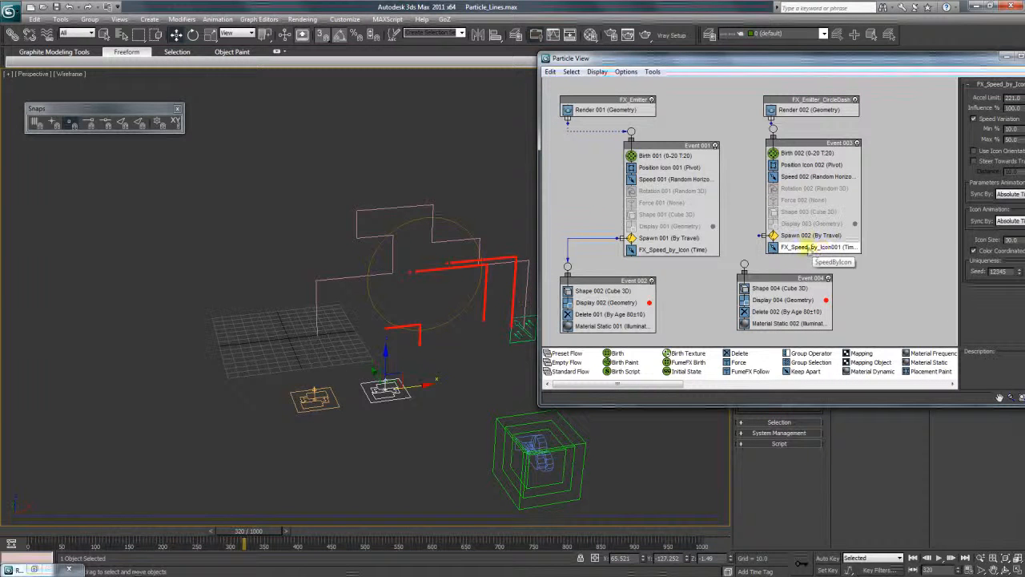
drag(805, 64, 587, 398)
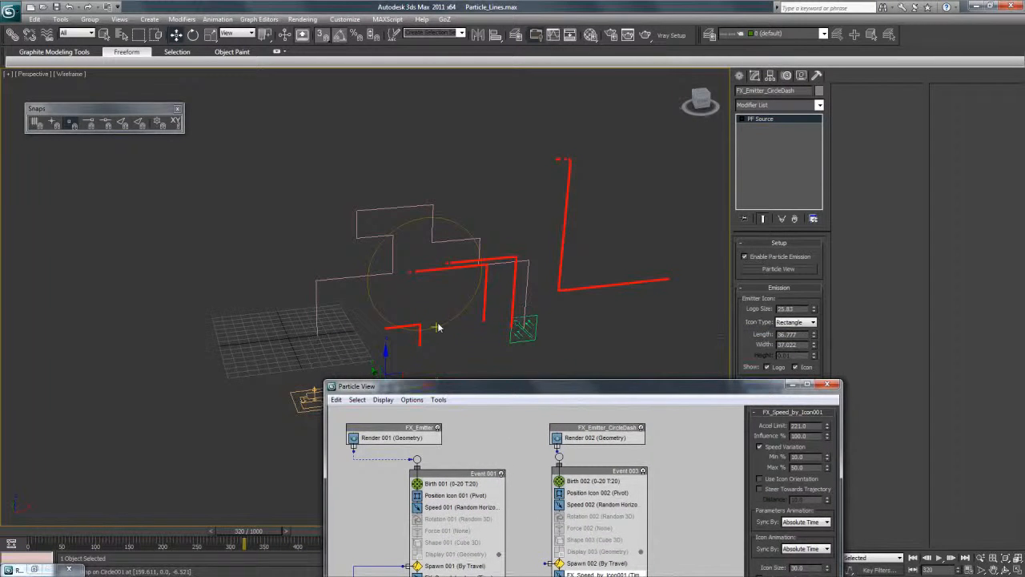
drag(589, 394, 706, 128)
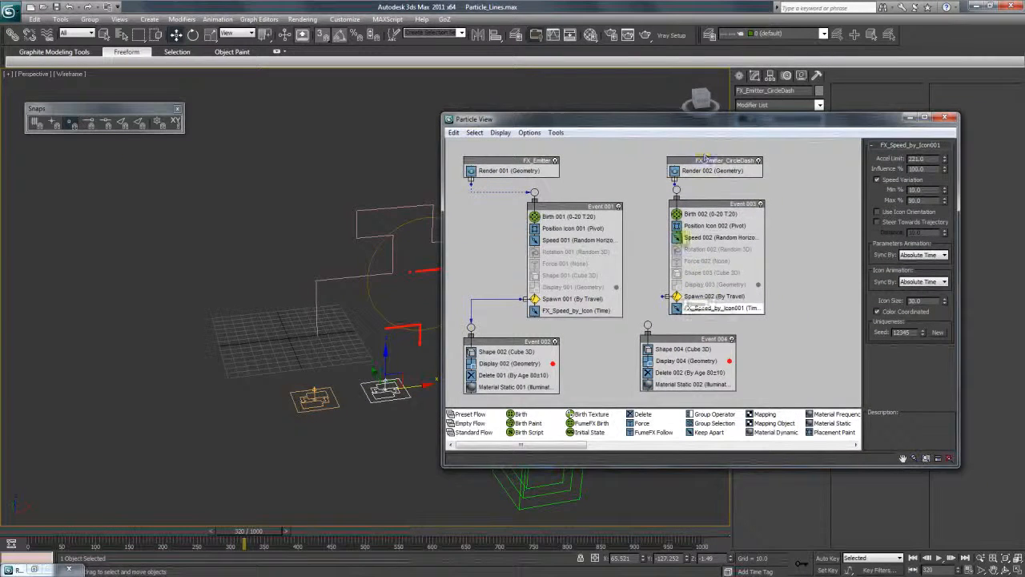
Reposition Event 003, select the FX_Speed_by_Icon001 helper and rename it FX_Speed_by_Icon_Dash.
drag(694, 207, 711, 205)
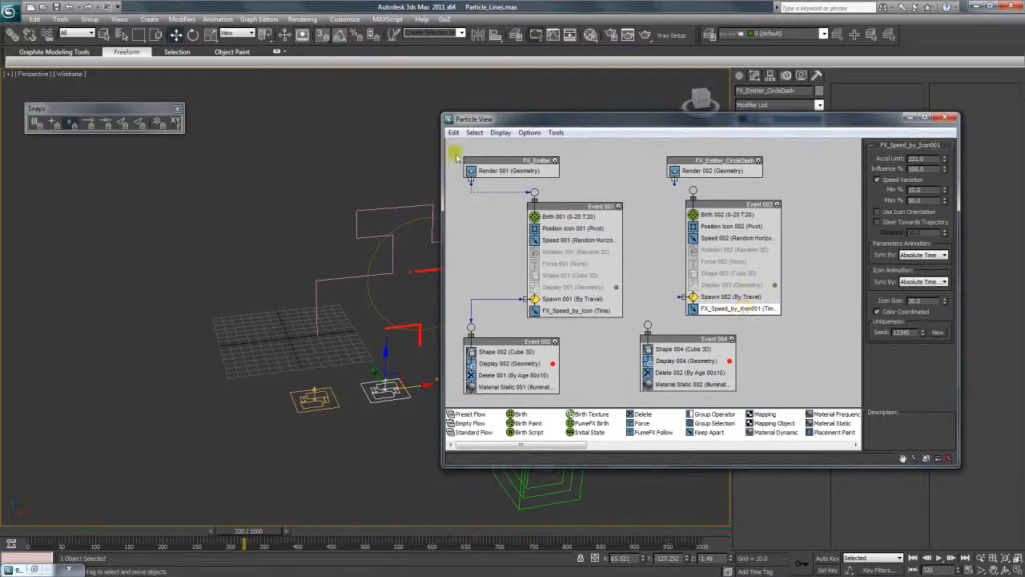
key(h)
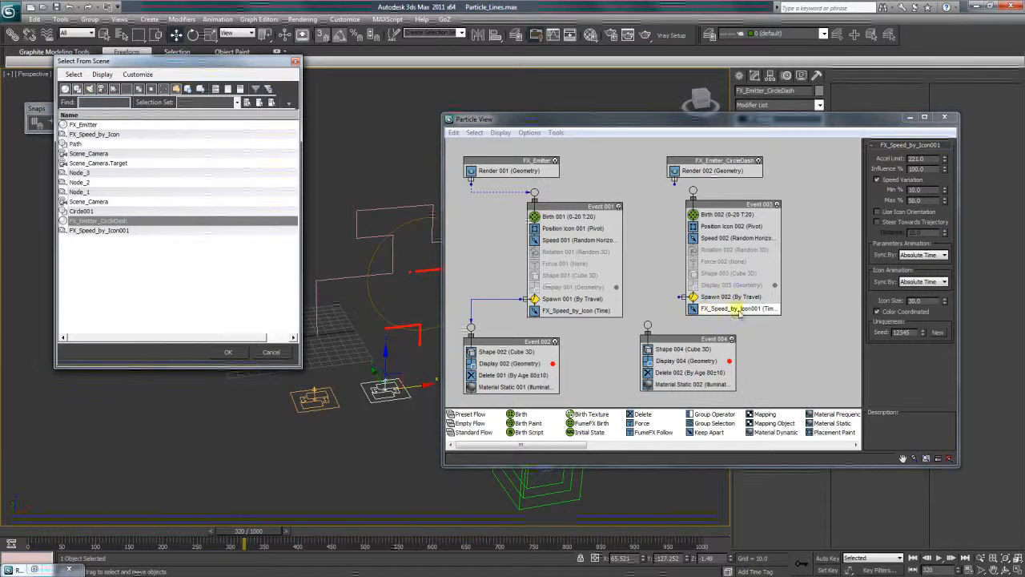
click(126, 230)
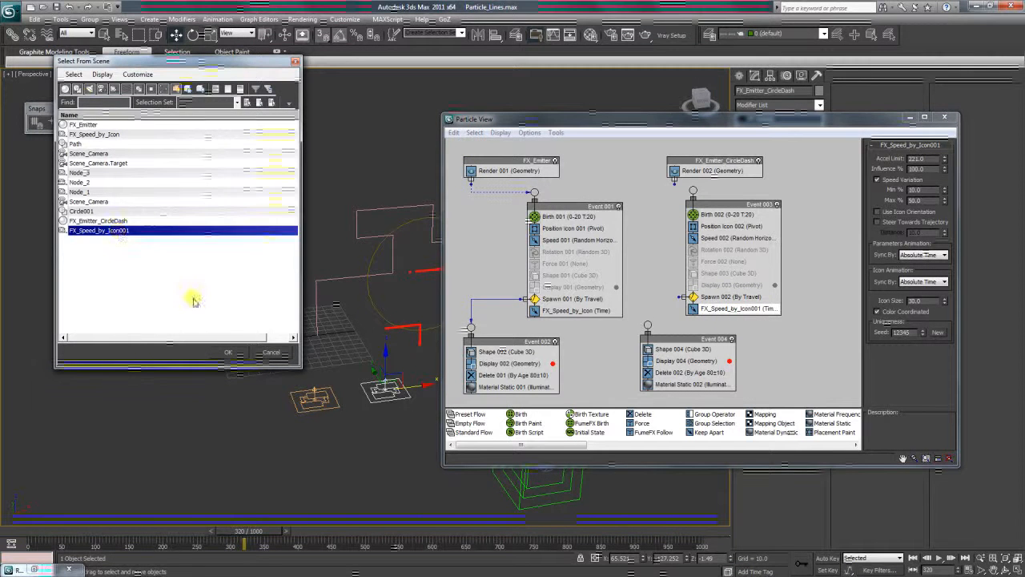
click(228, 353)
click(910, 117)
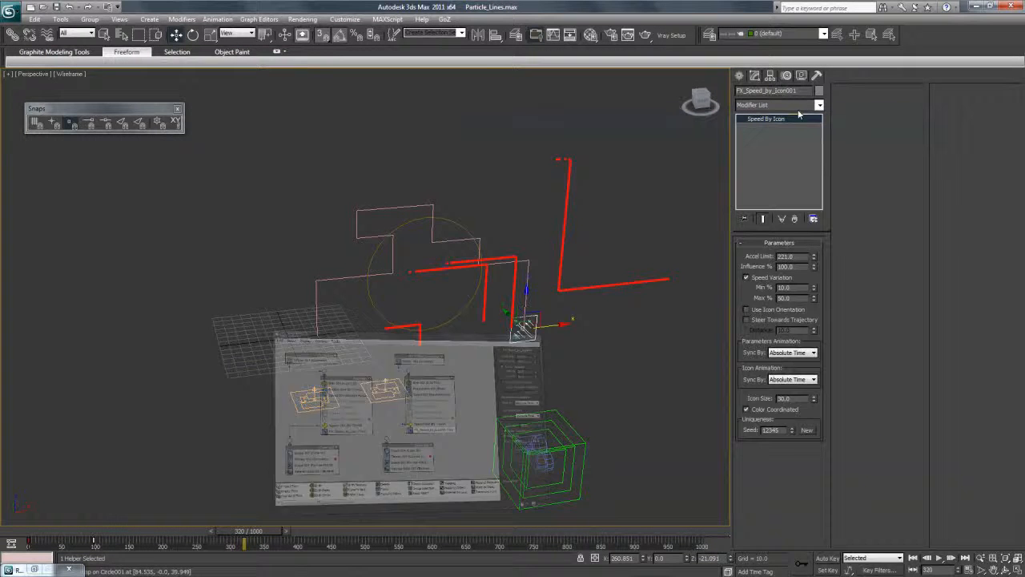
drag(787, 90, 821, 93)
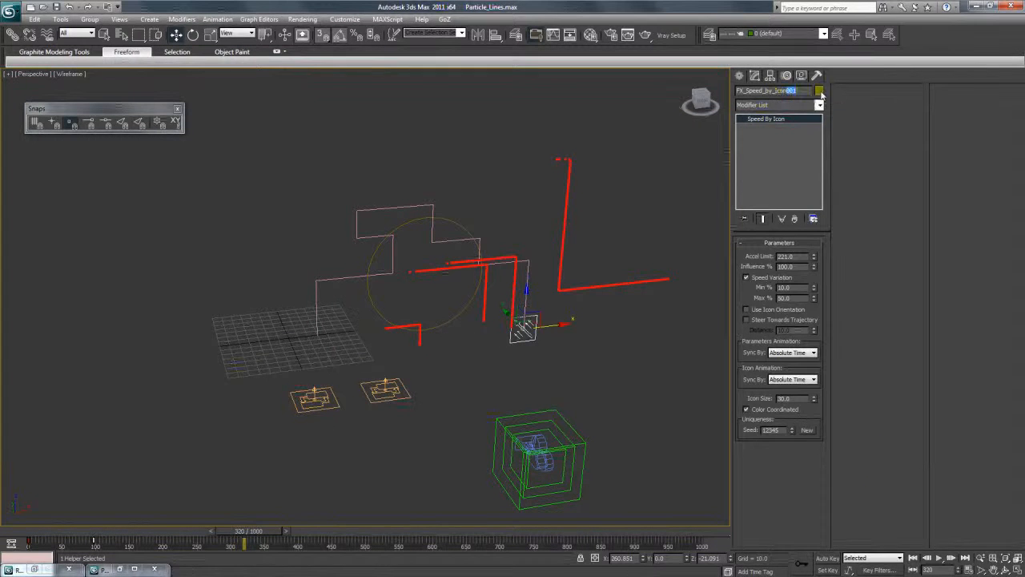
key(Caps_Lock)
text(_D)
key(Caps_Lock)
text(ash)
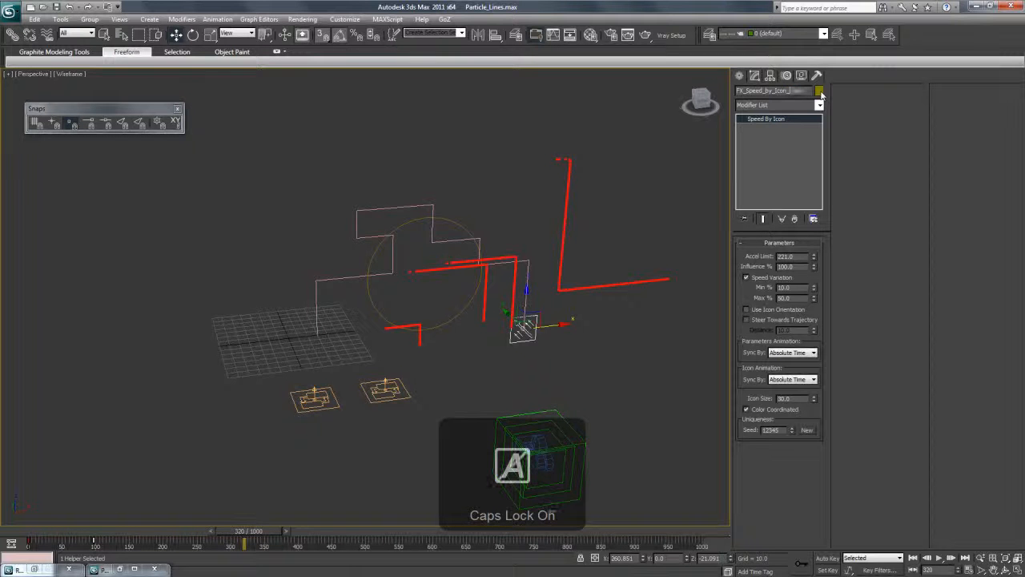
Add Circle001 as a path target for FX_Speed_by_Icon_Dash, delete the original Path target and scrub to frame 77.
click(801, 75)
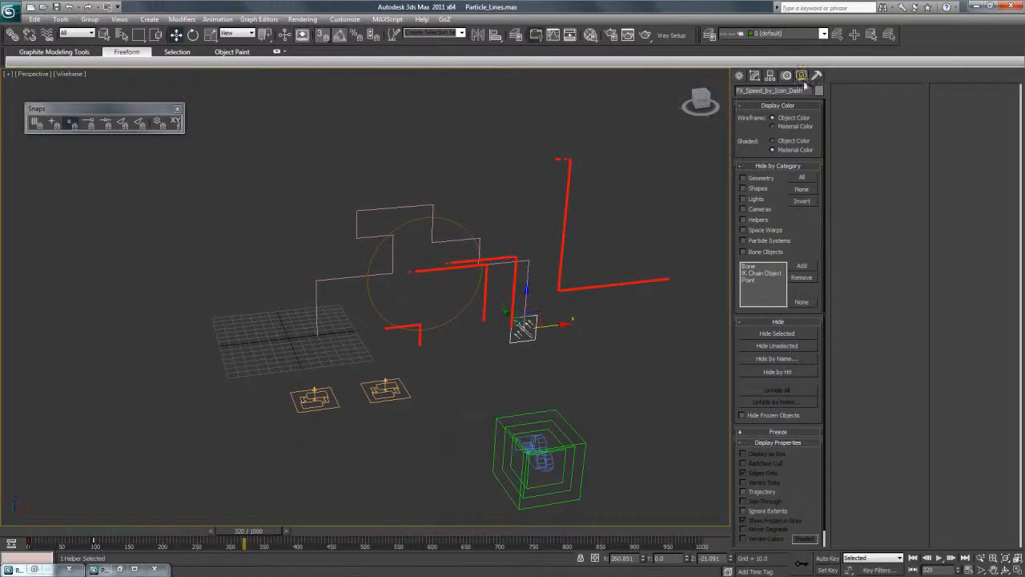
click(787, 76)
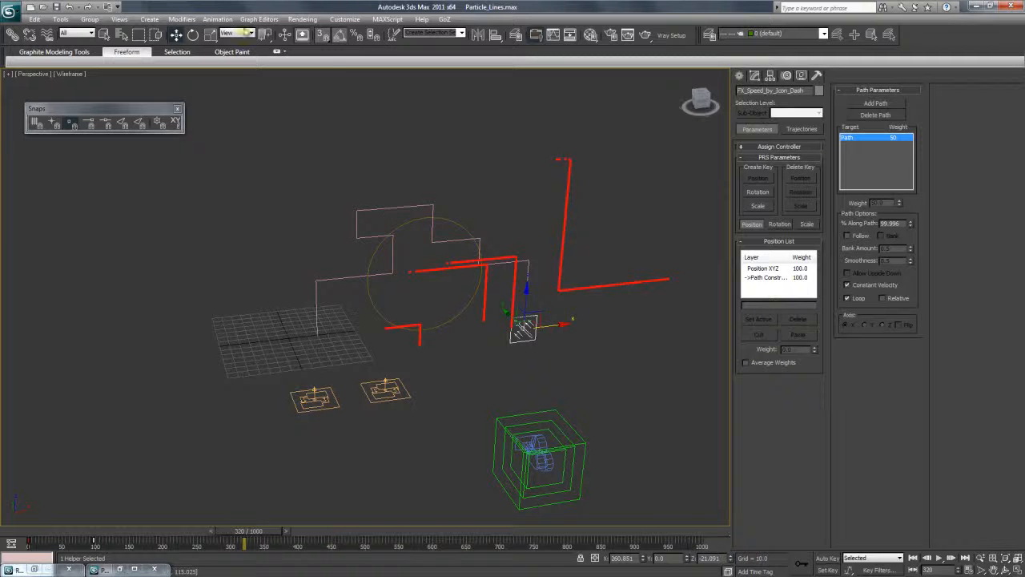
click(217, 19)
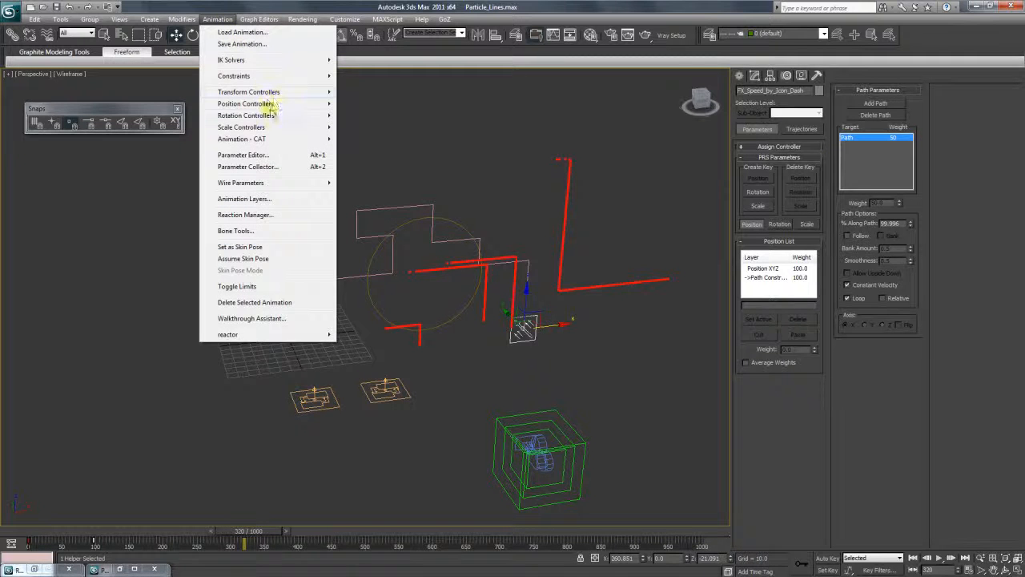
mouse_move(265, 75)
click(164, 101)
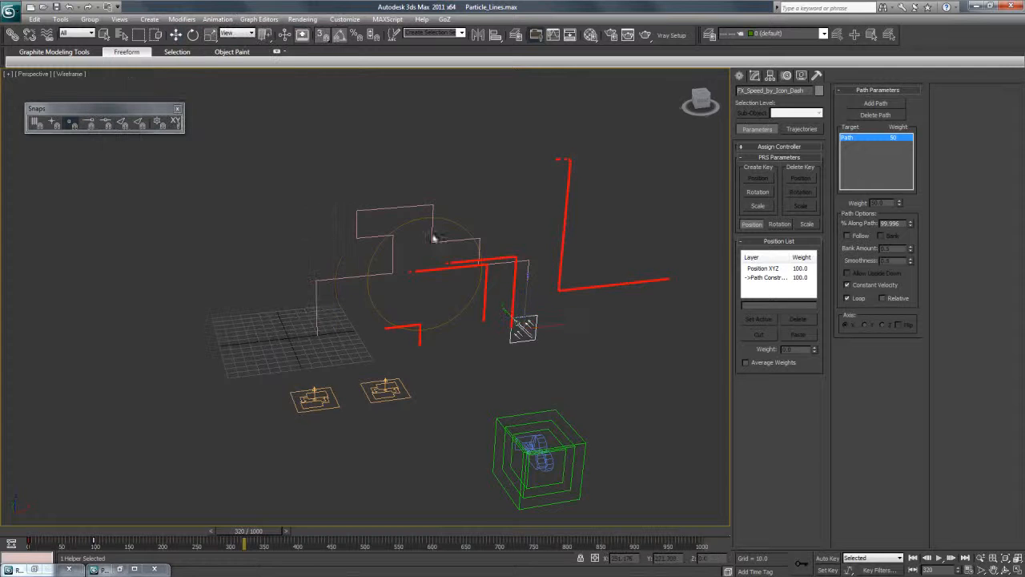
click(454, 228)
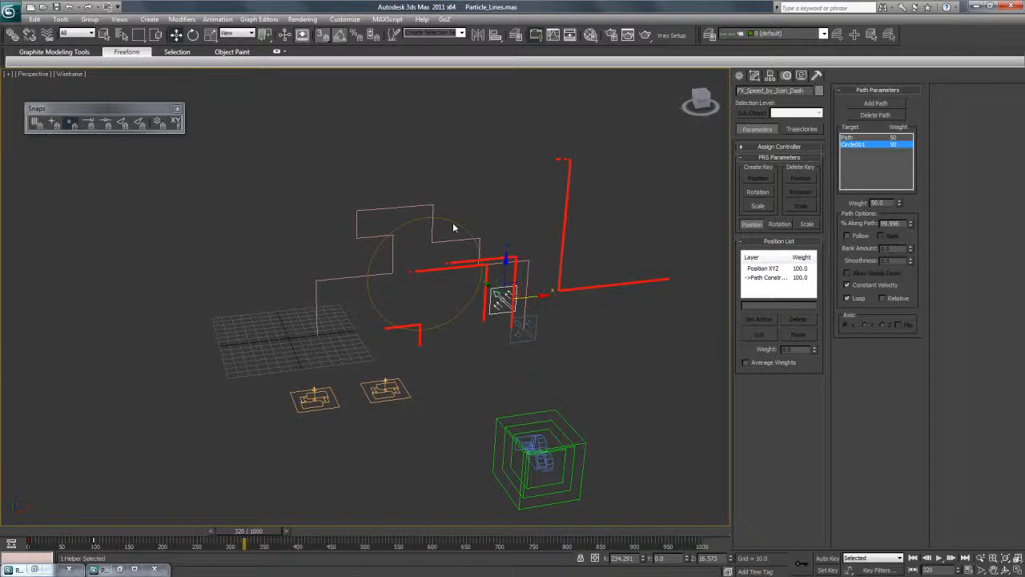
click(847, 138)
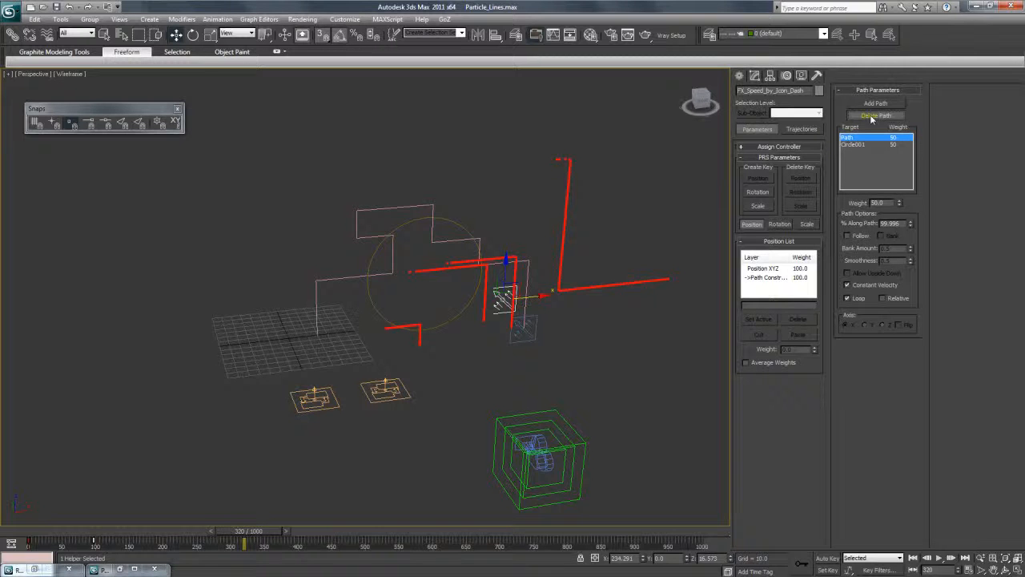
click(875, 115)
drag(287, 527, 111, 551)
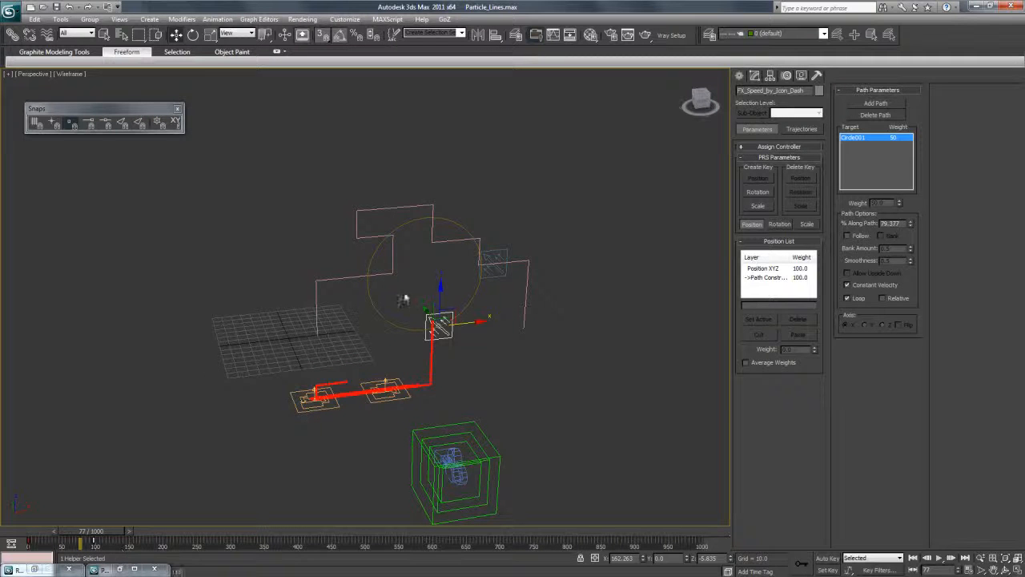
Open Particle View for FX_Emitter_CircleDash and wire the emitter to Event 003.
click(754, 75)
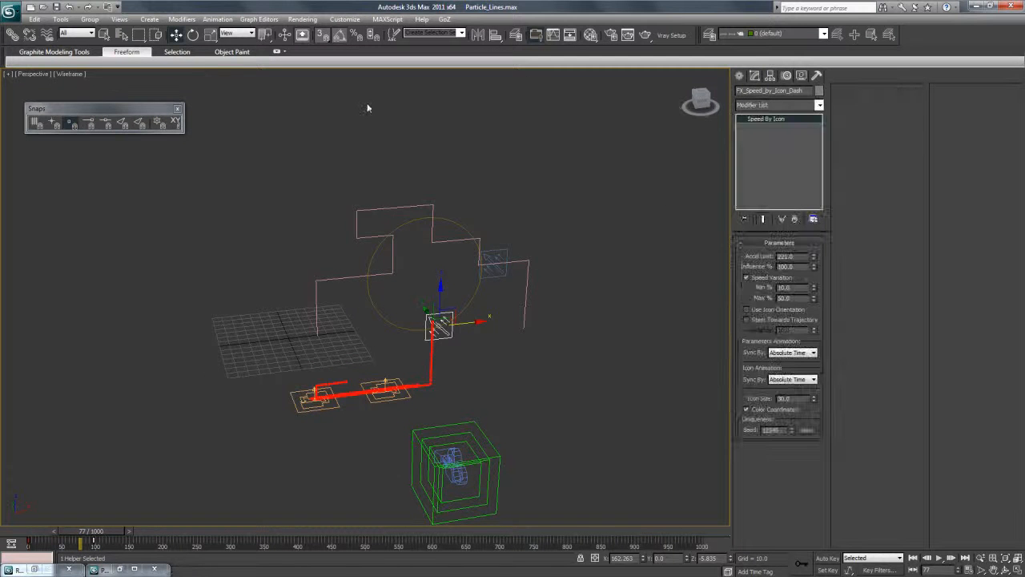
click(405, 392)
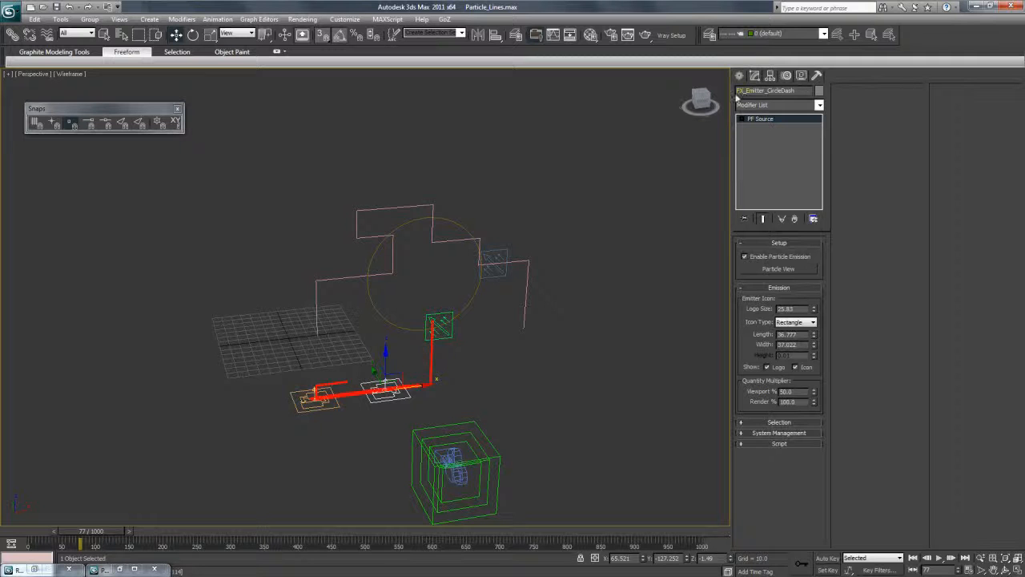
click(774, 270)
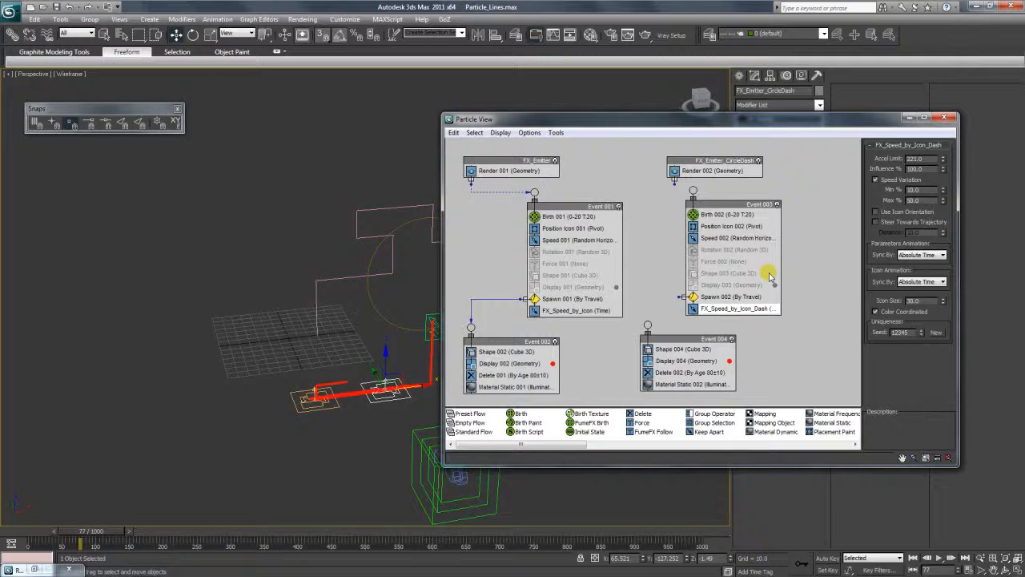
drag(704, 161, 694, 194)
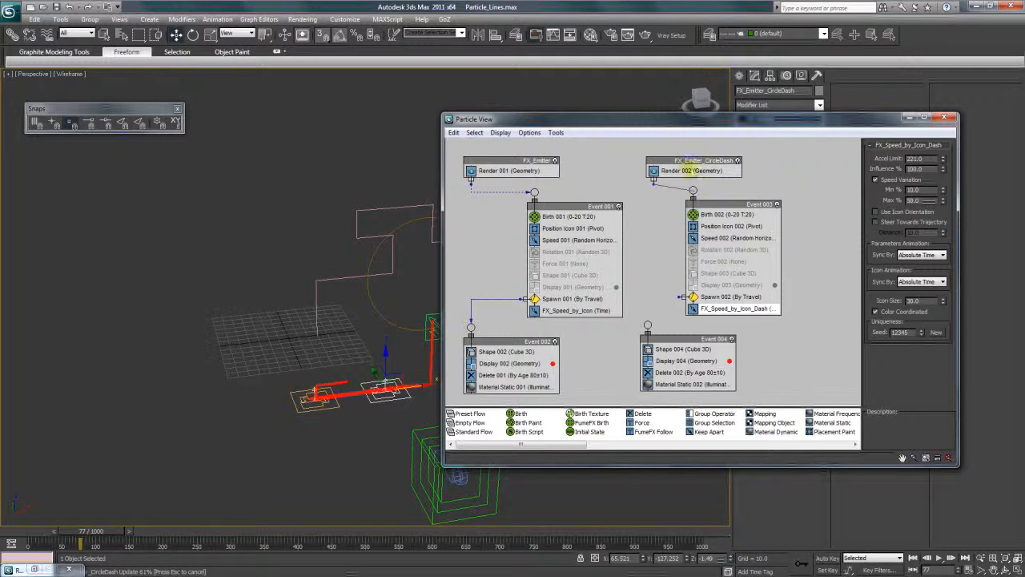
Wire the Spawn 002 test to Event 004, align that event beneath it and dismiss Render Setup.
key(F10)
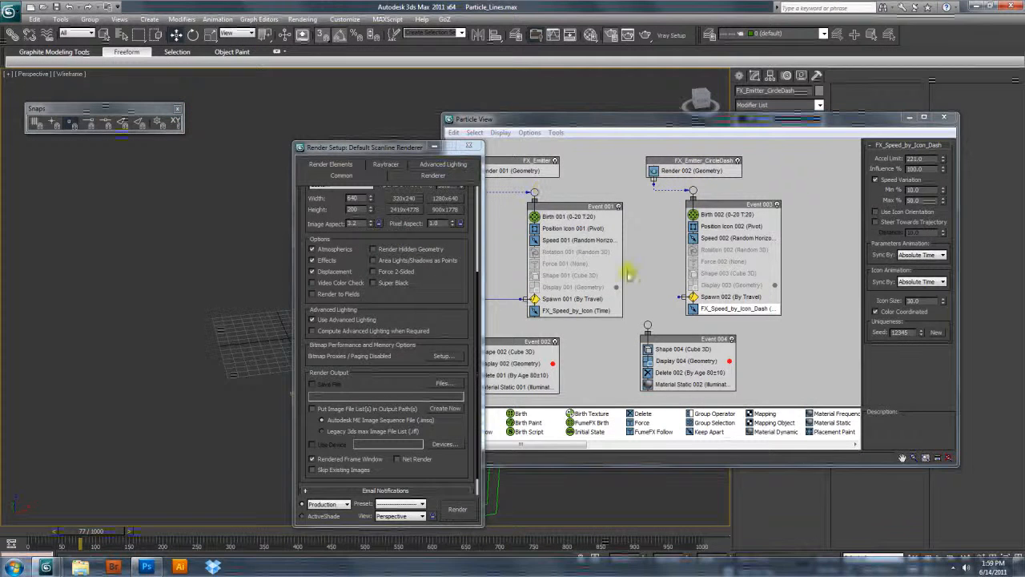
click(677, 297)
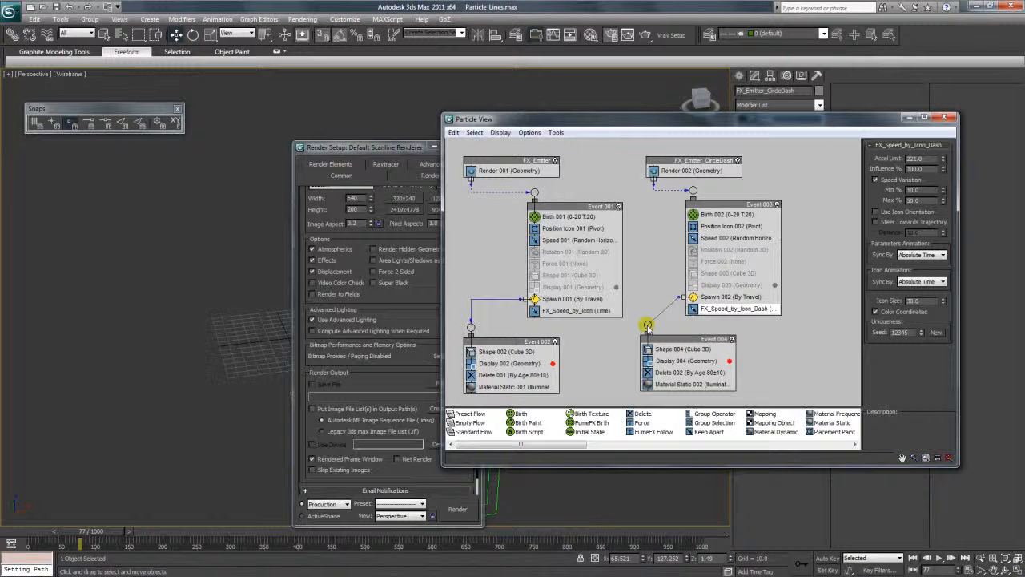
drag(671, 341, 683, 331)
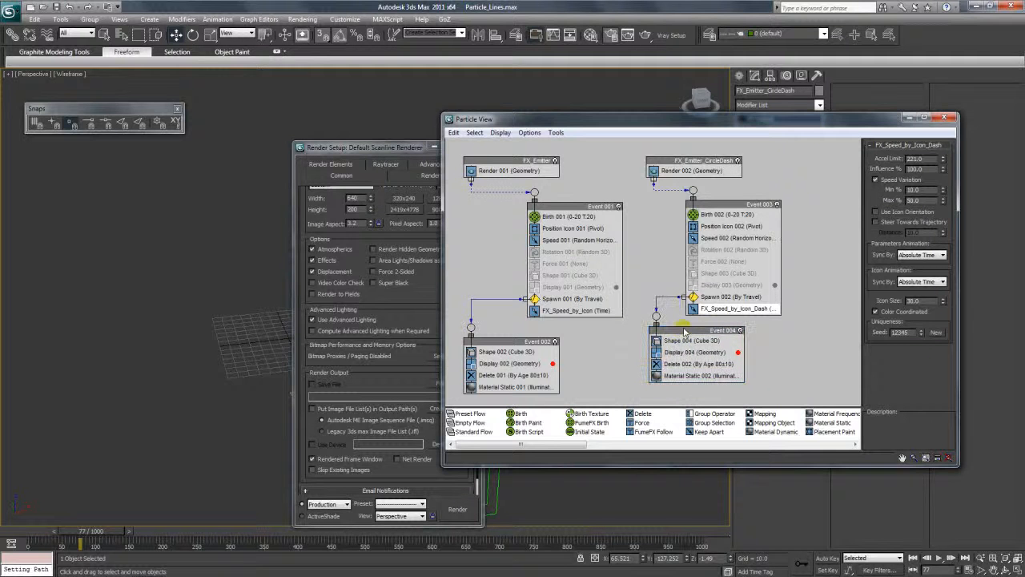
drag(408, 150, 359, 149)
click(424, 145)
At frame 234 with snapping off, move FX_Emitter_CircleDash onto the Speed by Icon helper, about X 154, Z 114, and close Particle View.
drag(522, 125, 573, 94)
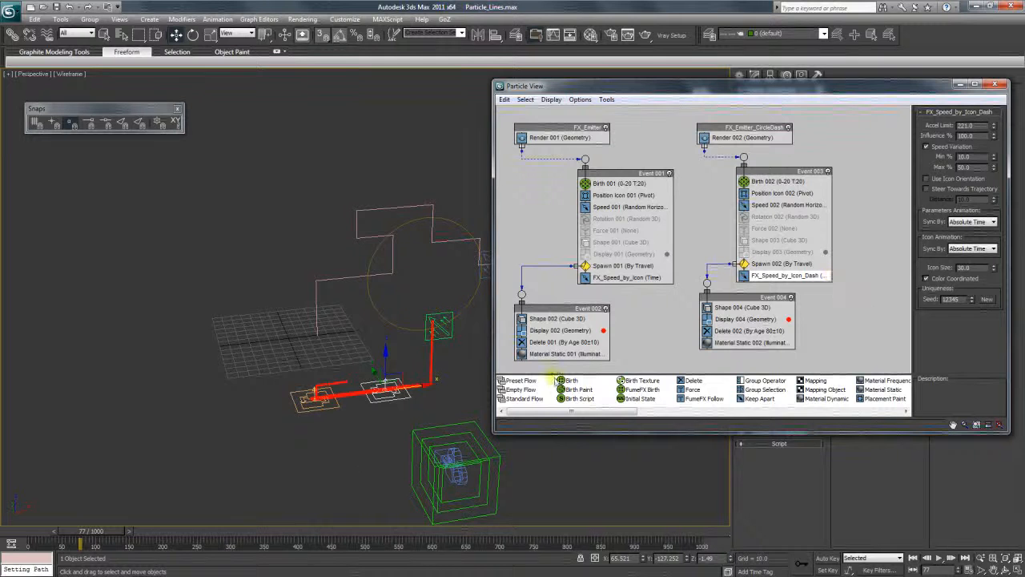
drag(110, 531, 167, 531)
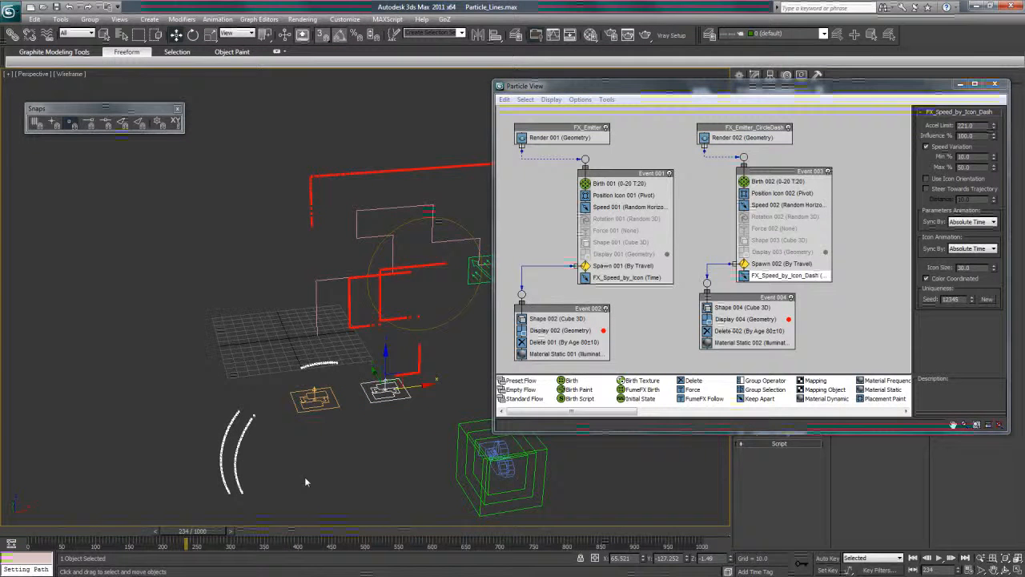
drag(386, 374, 475, 276)
click(324, 36)
drag(390, 298, 509, 261)
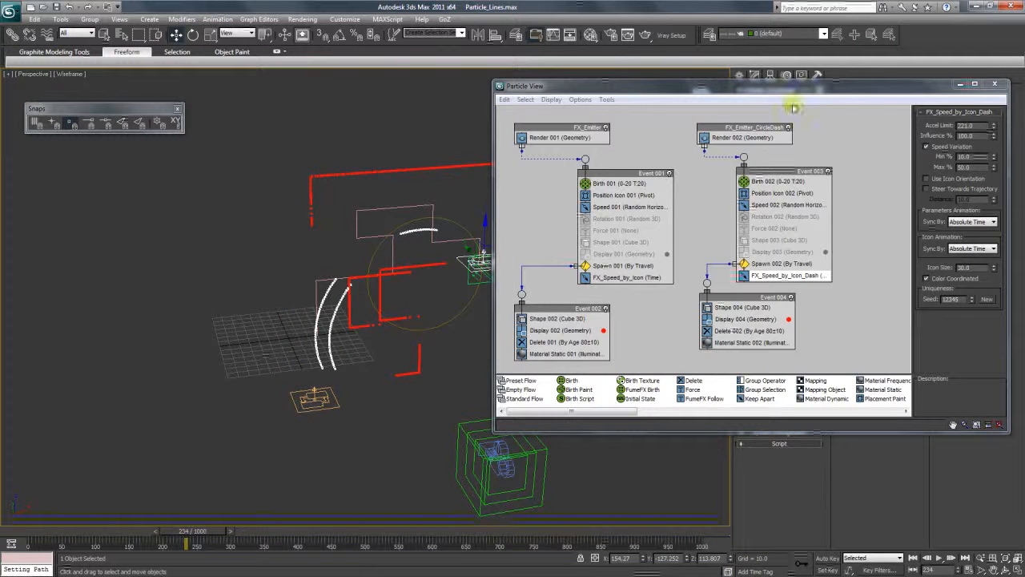
click(995, 84)
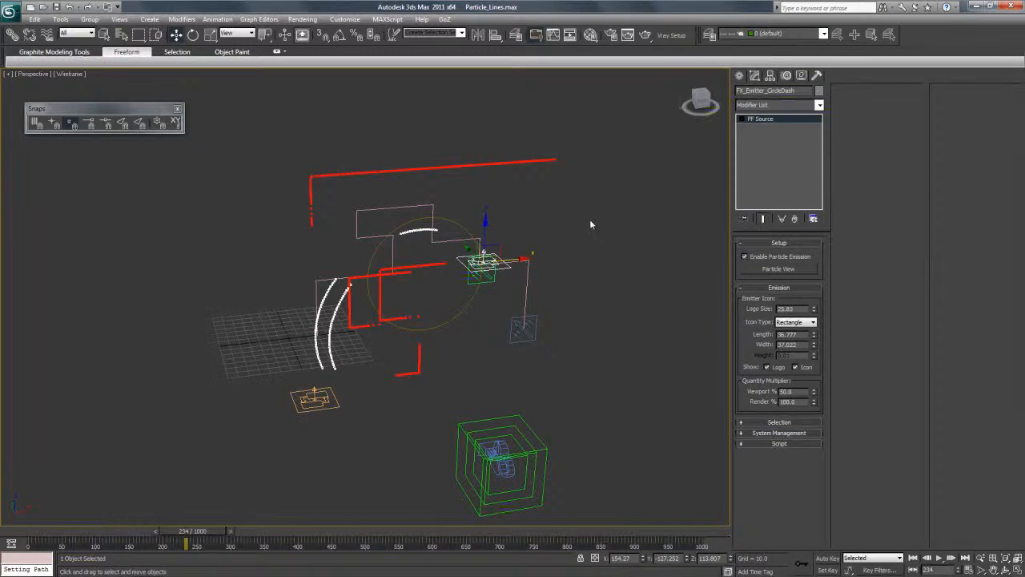
Switch the viewport to Scene_Camera, display the safe frame and scrub to frame 507 to check the particle arcs.
click(32, 74)
mouse_move(120, 83)
click(192, 87)
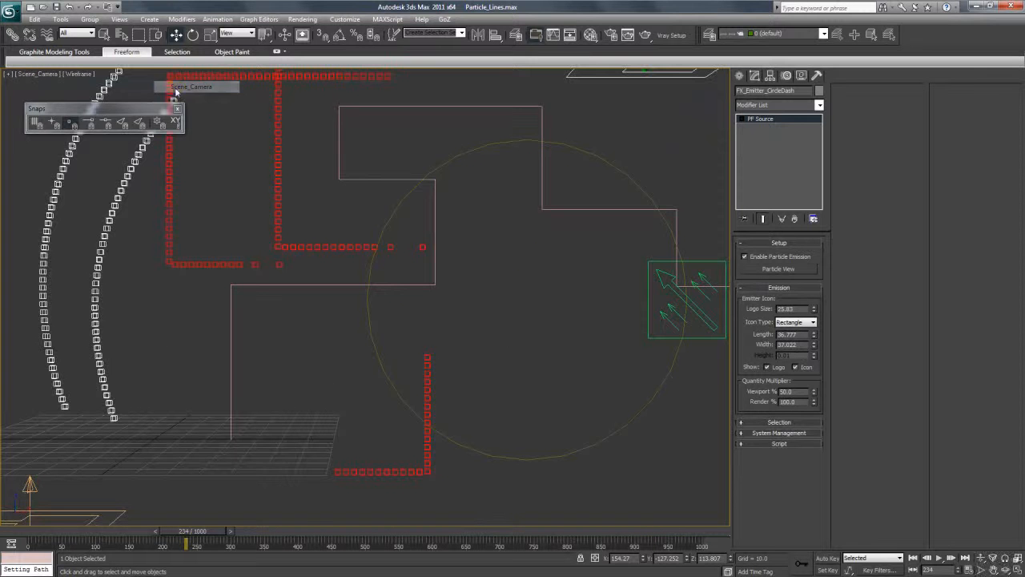
click(8, 75)
click(31, 73)
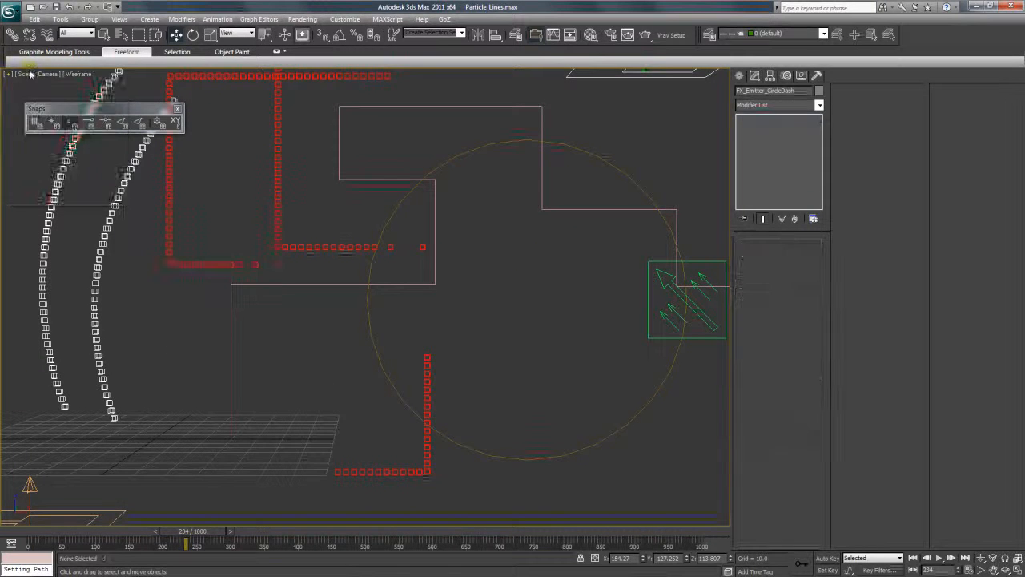
click(30, 74)
click(84, 231)
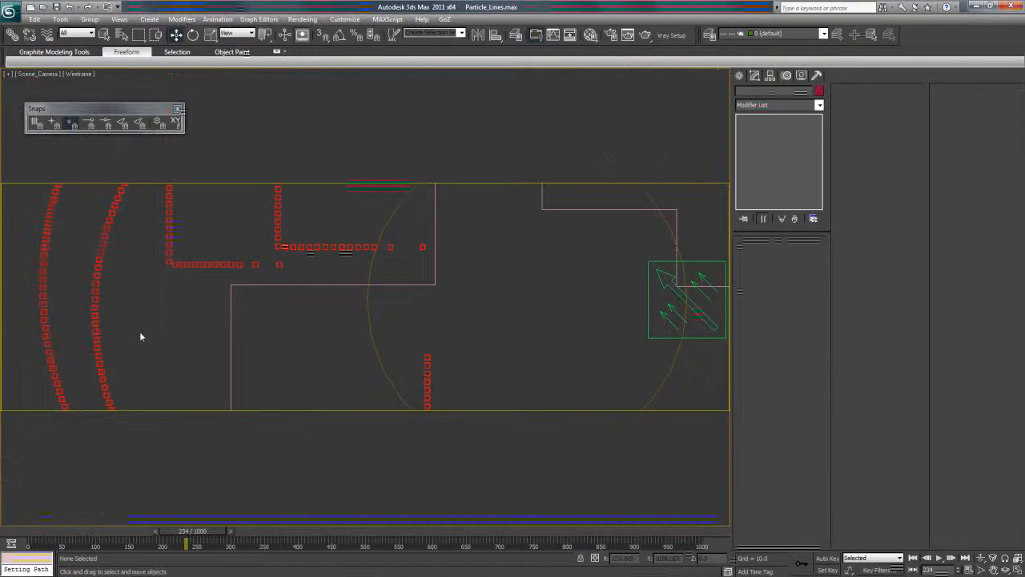
drag(187, 541, 368, 554)
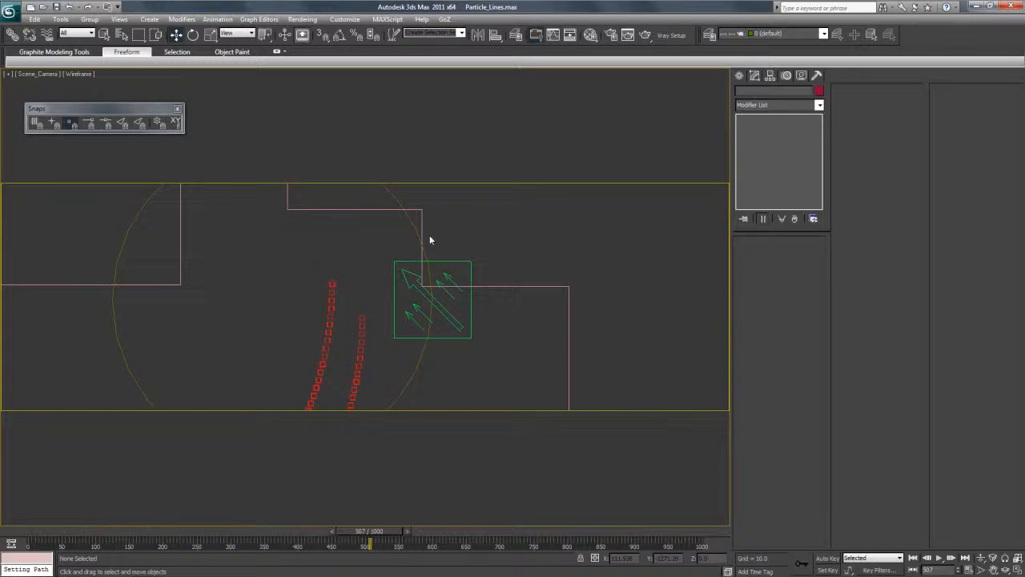
Return to the Perspective view, select FX_Emitter_CircleDash, run a test render and scrub to frame 492.
key(p)
scroll(318, 273, down, 6)
scroll(322, 229, down, 1)
click(330, 215)
scroll(375, 199, up, 1)
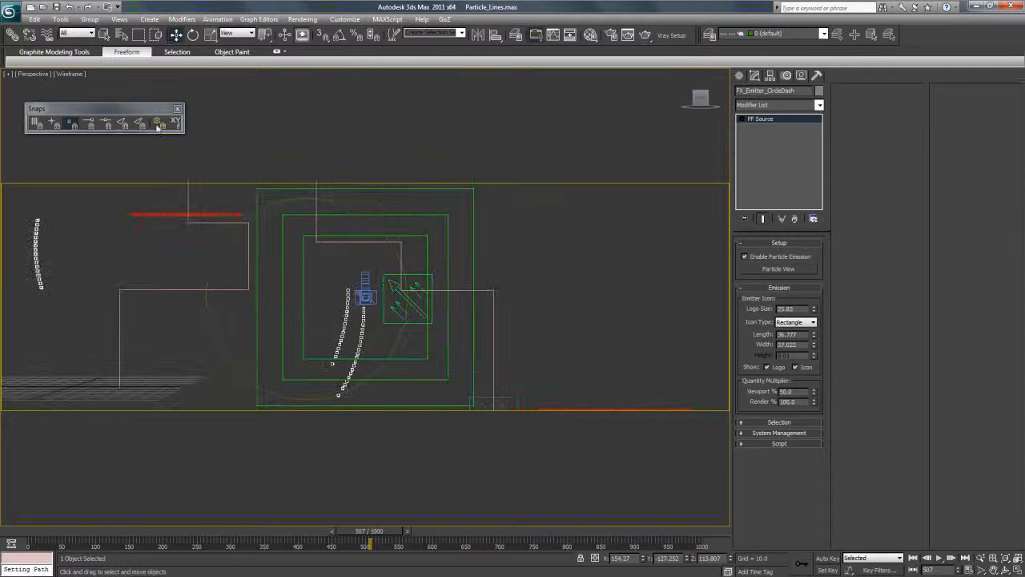
scroll(165, 185, up, 1)
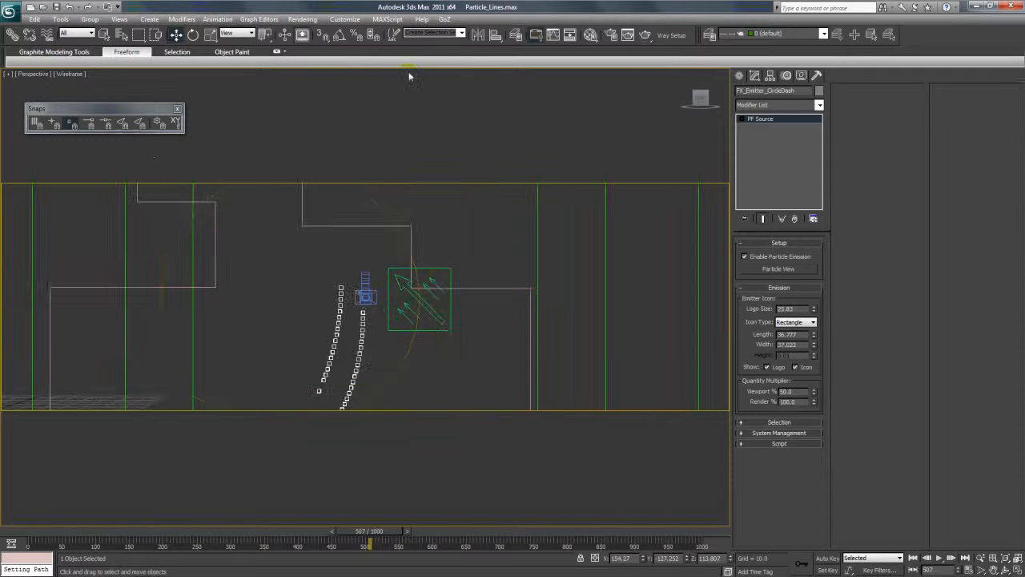
click(646, 35)
drag(367, 531, 356, 549)
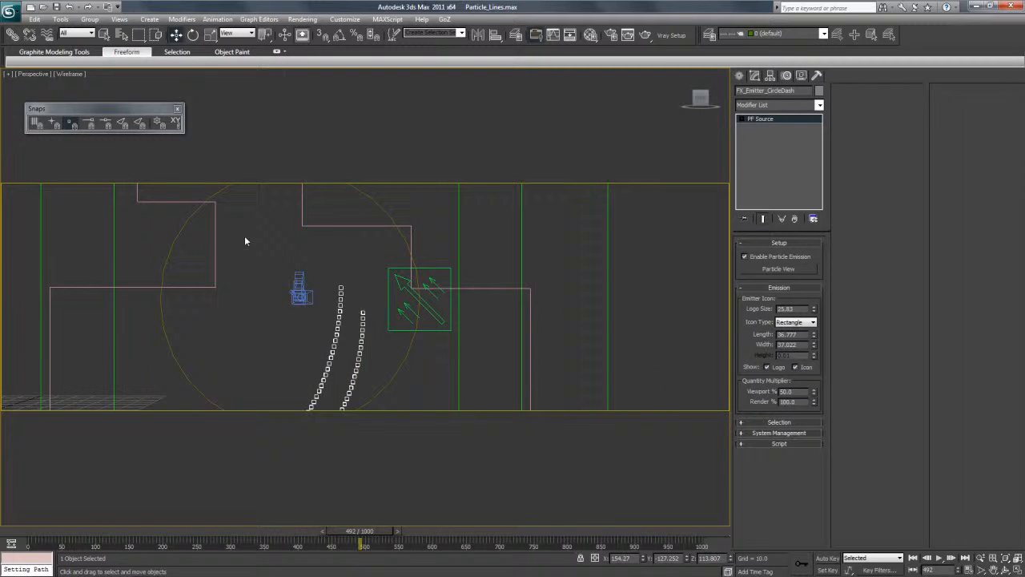
View the particles through Scene_Camera and scrub to frame 253.
click(36, 74)
mouse_move(64, 85)
click(192, 85)
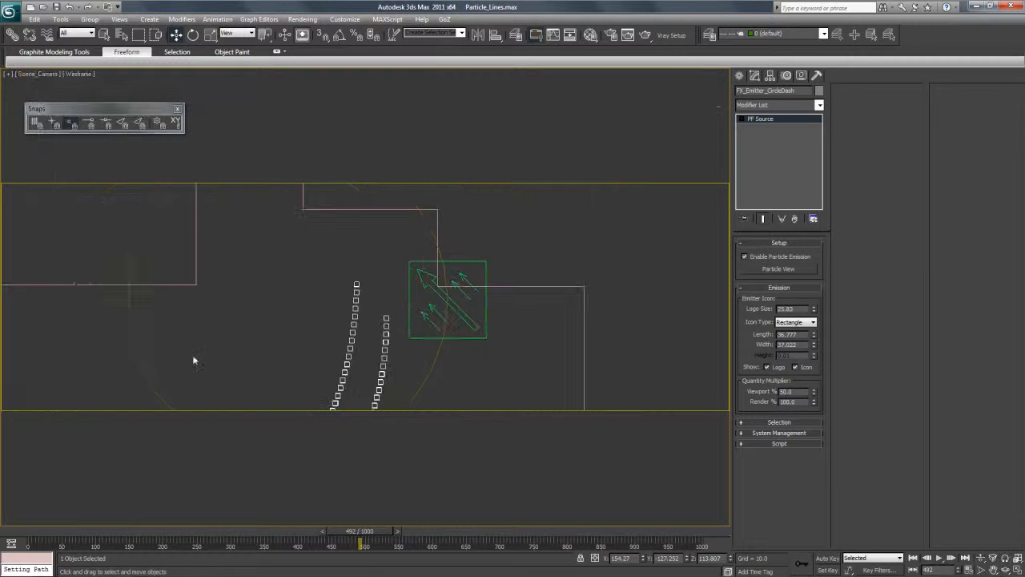
drag(128, 530, 211, 531)
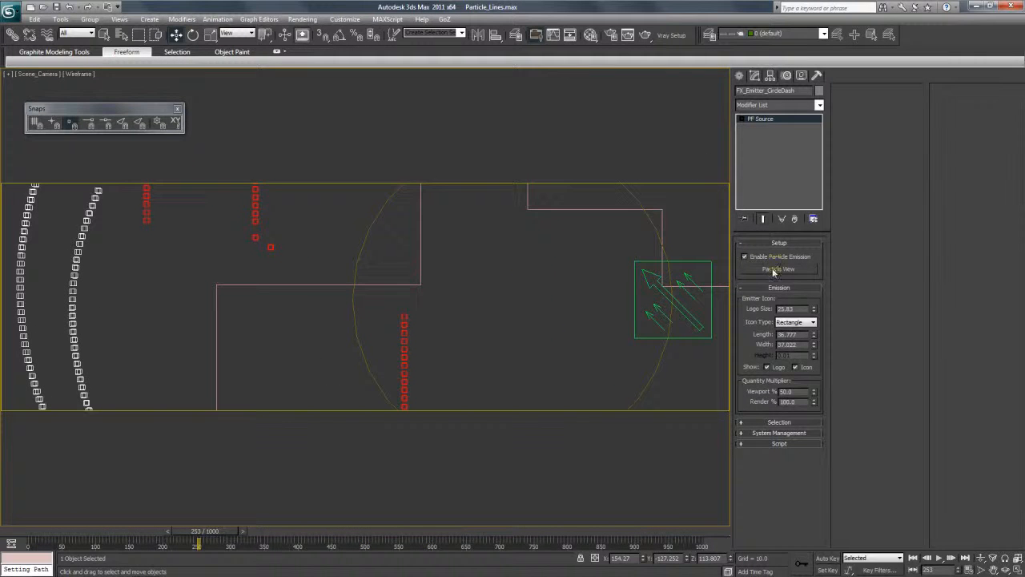
In the FX_Emitter_CircleDash flow, set the Birth 002 amount to 40 and the Delete 002 life span to 300.
click(774, 270)
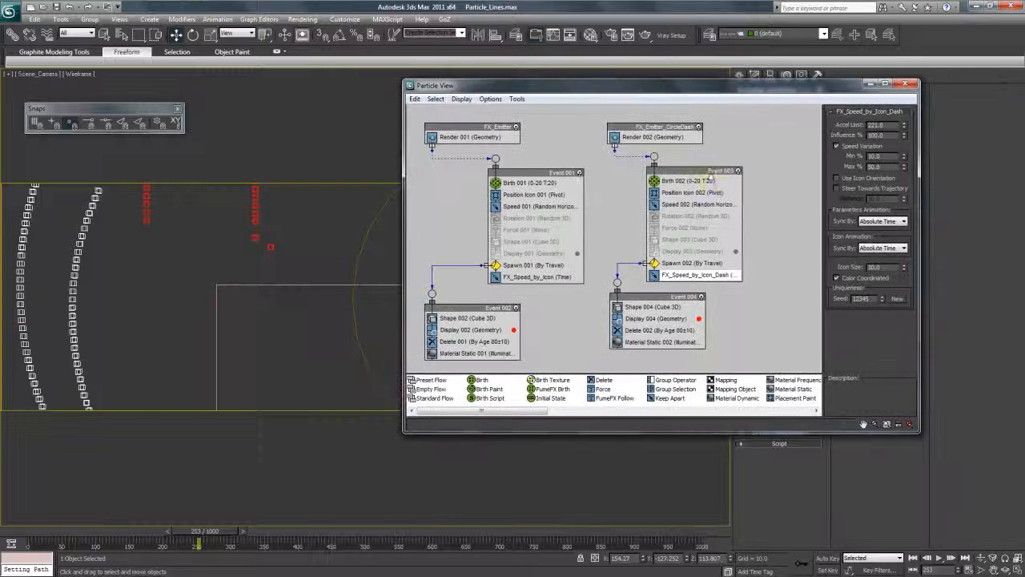
click(687, 181)
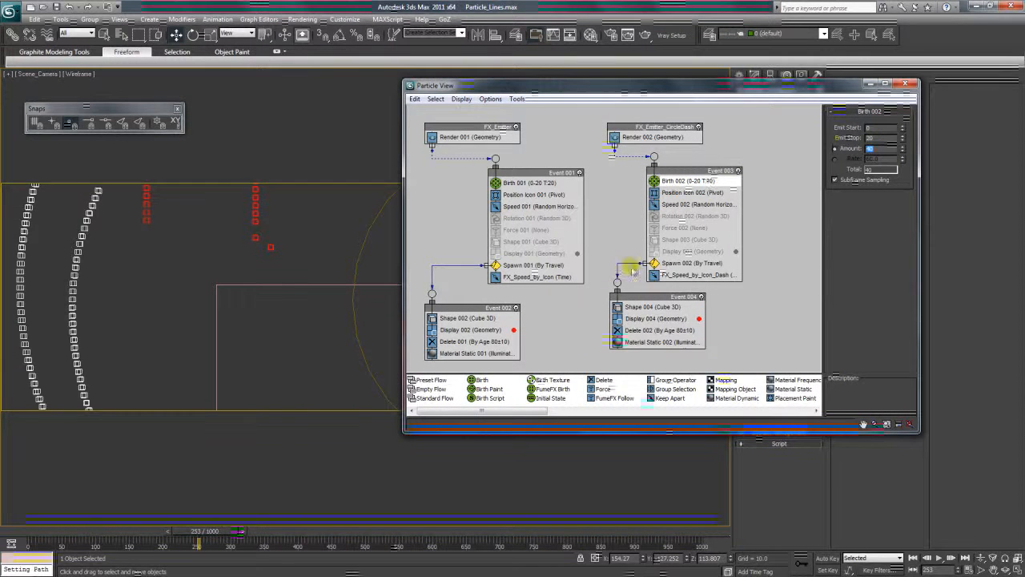
click(653, 330)
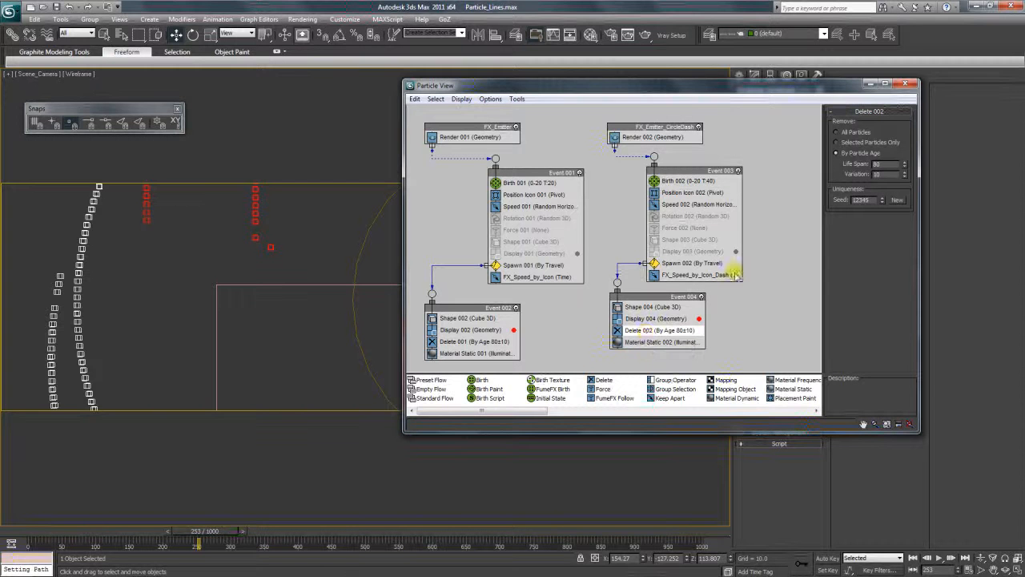
drag(676, 296, 677, 301)
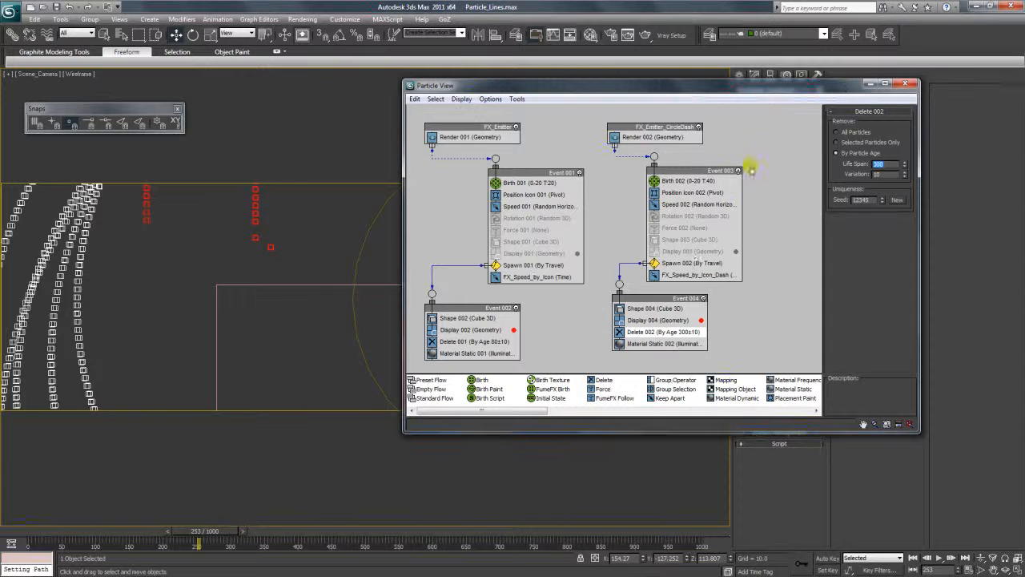
Reduce the Shape 004 cube size to 0.612, close Particle View and scrub to frame 224.
click(657, 320)
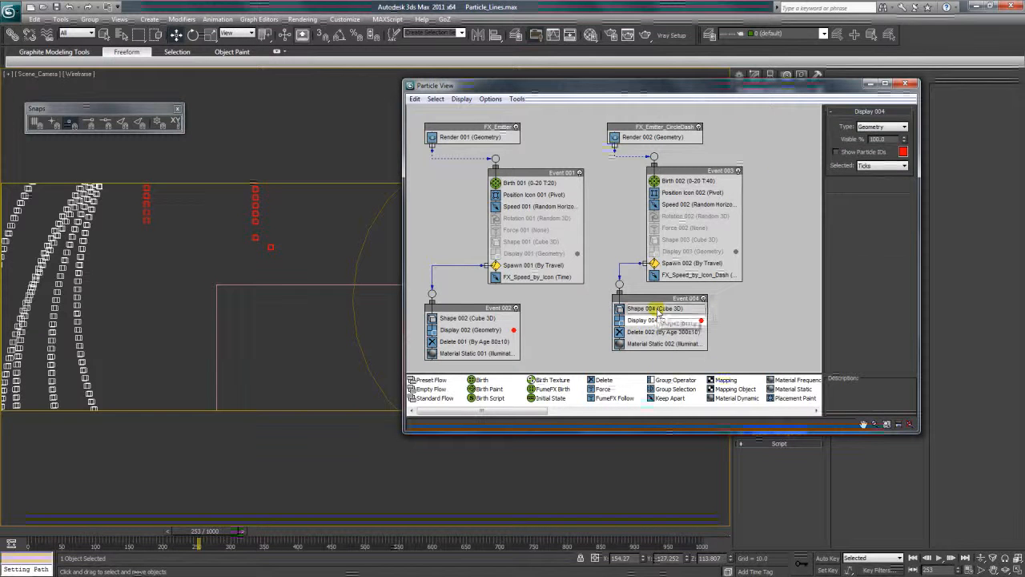
click(653, 308)
drag(907, 176, 908, 204)
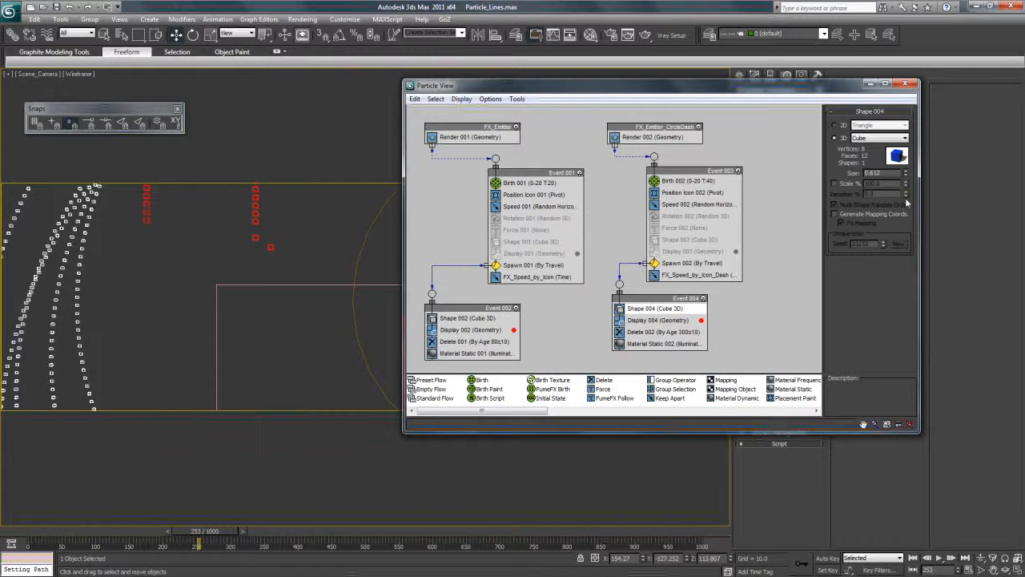
click(905, 83)
drag(103, 534, 224, 532)
drag(159, 534, 189, 534)
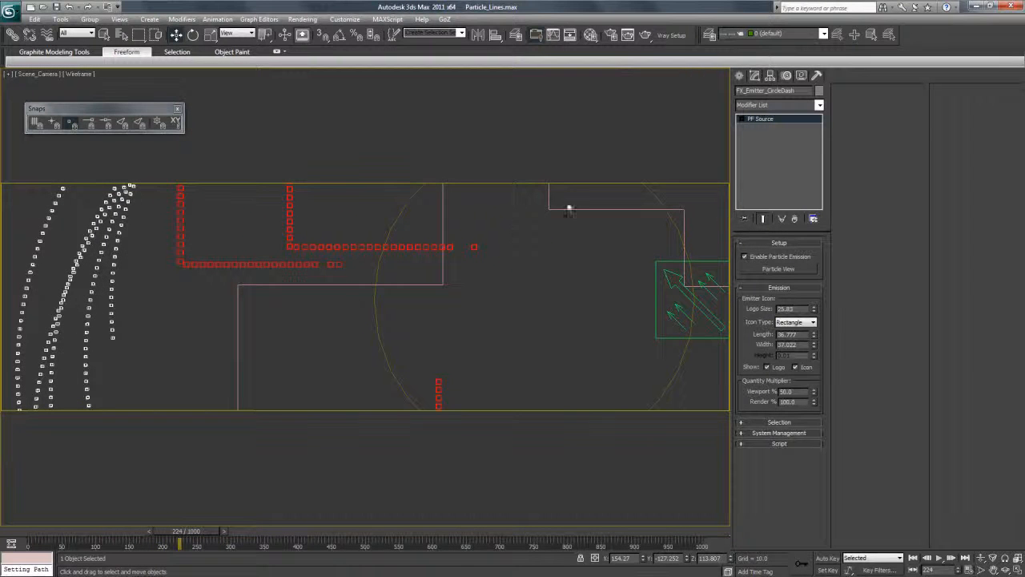
Try syncing the FX_Speed_by_Icon_Dash icon animation by Particle Age and by Event Duration, and scrub to frame 352.
click(679, 299)
click(793, 378)
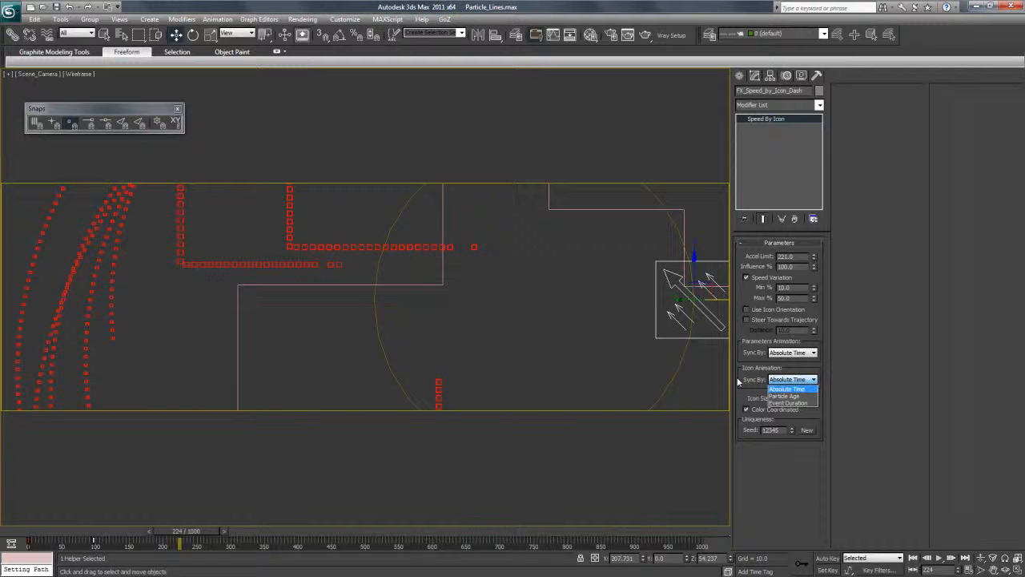
click(783, 396)
click(773, 380)
click(792, 407)
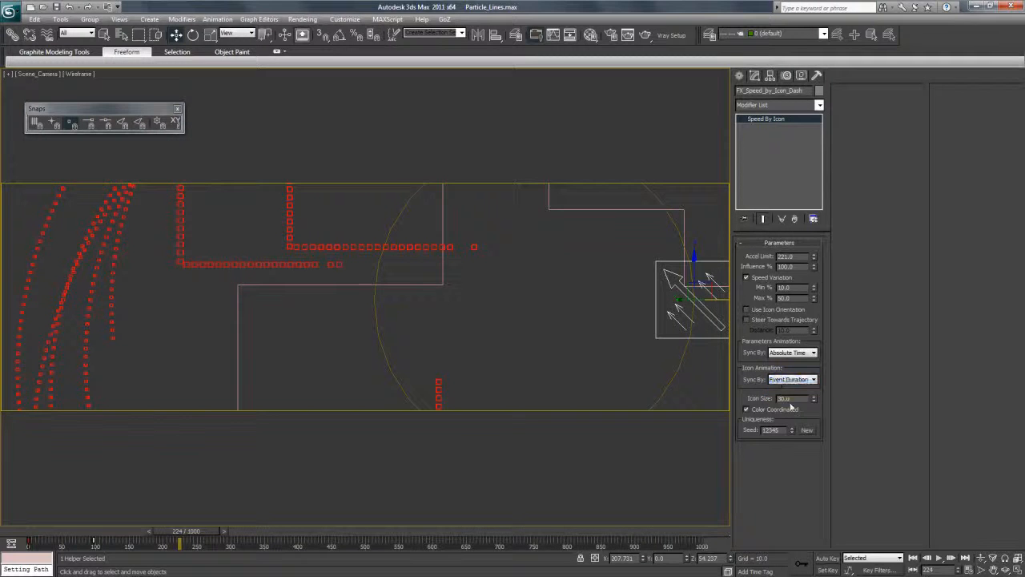
drag(192, 532, 284, 535)
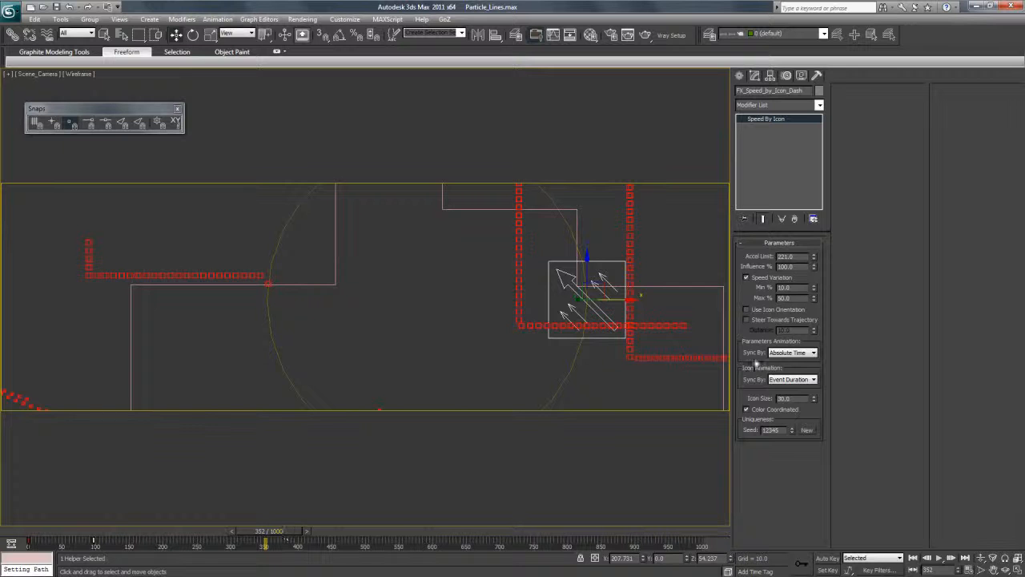
Sync the icon animation of FX_Speed_by_Icon_Dash by Particle Age and scrub to frame 399.
click(792, 379)
click(789, 394)
drag(103, 531, 299, 555)
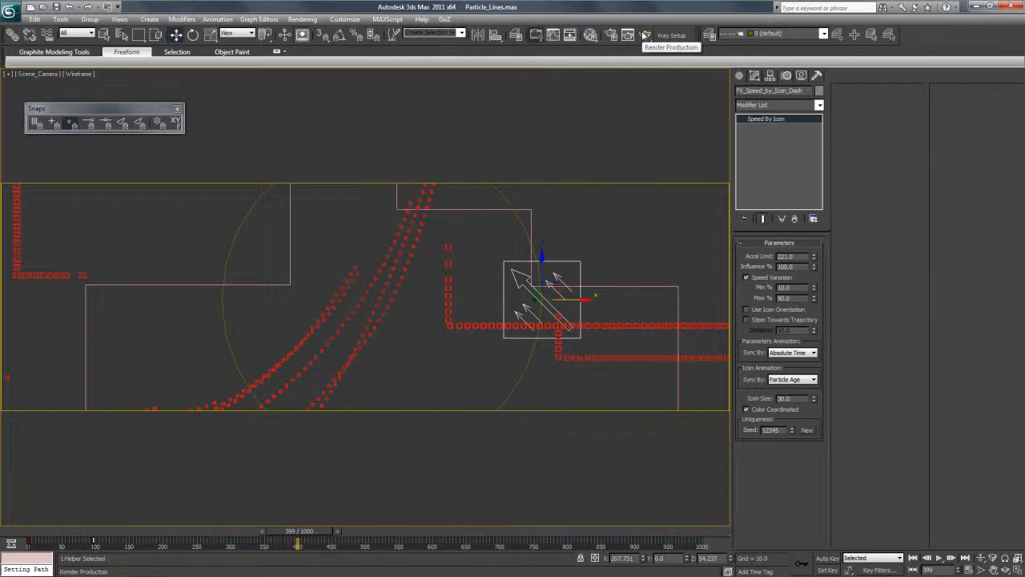
Render frame 399 through Scene_Camera to inspect the arcs, scrub to frame 386 and close the render window.
click(646, 34)
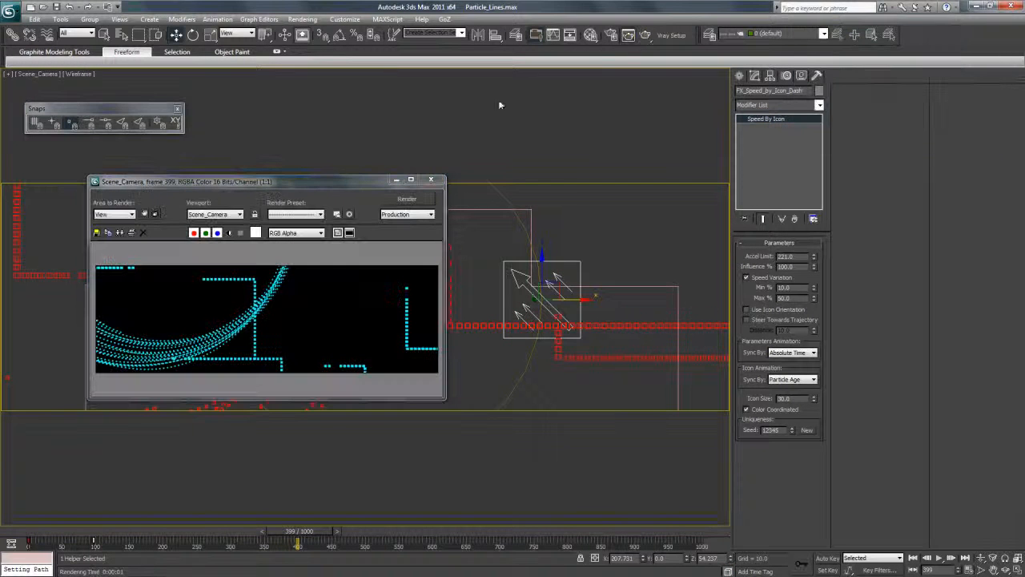
drag(337, 181, 547, 151)
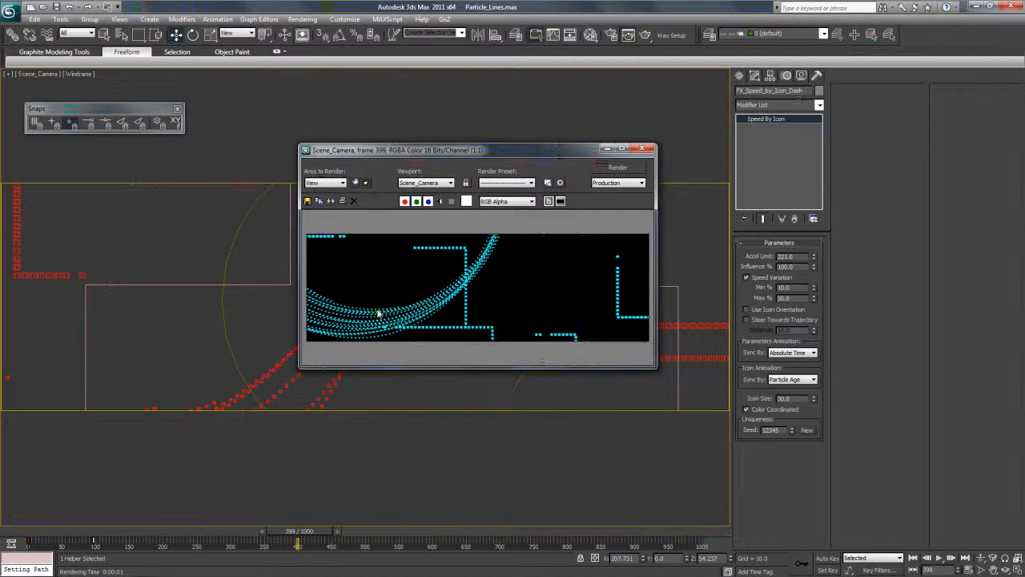
drag(520, 158, 543, 147)
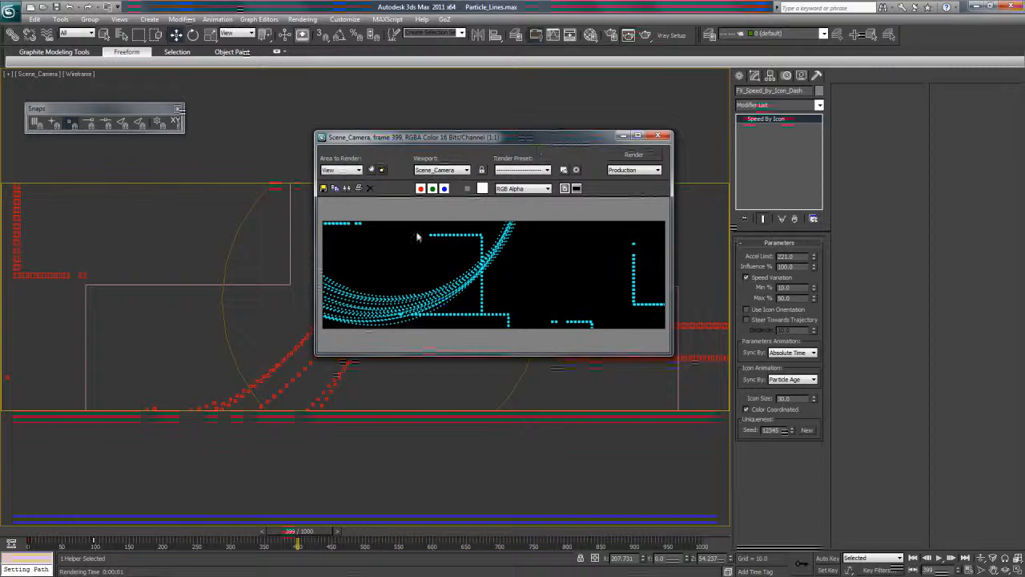
mouse_move(298, 543)
mouse_down()
mouse_move(128, 543)
mouse_move(288, 541)
mouse_up()
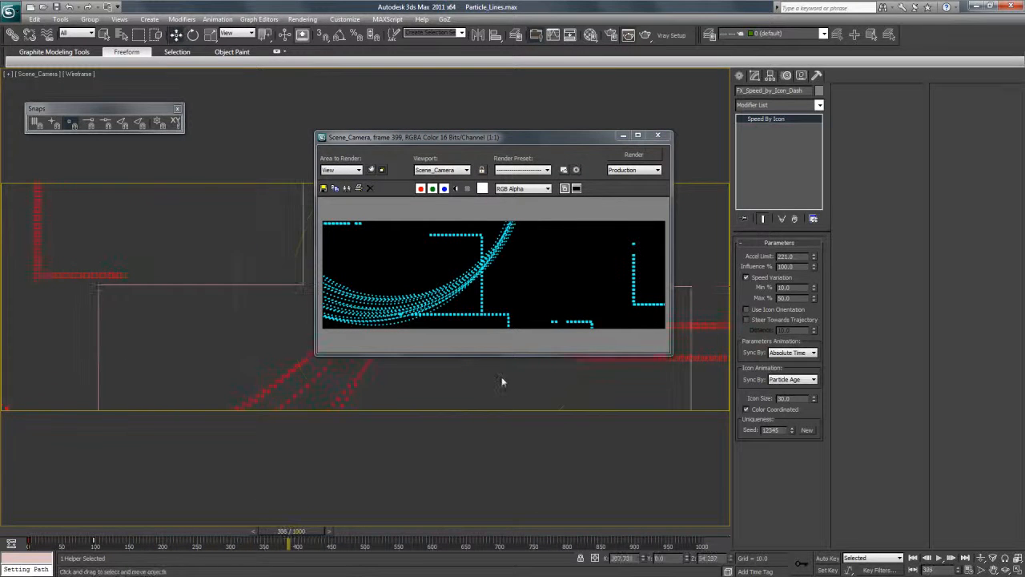
click(657, 135)
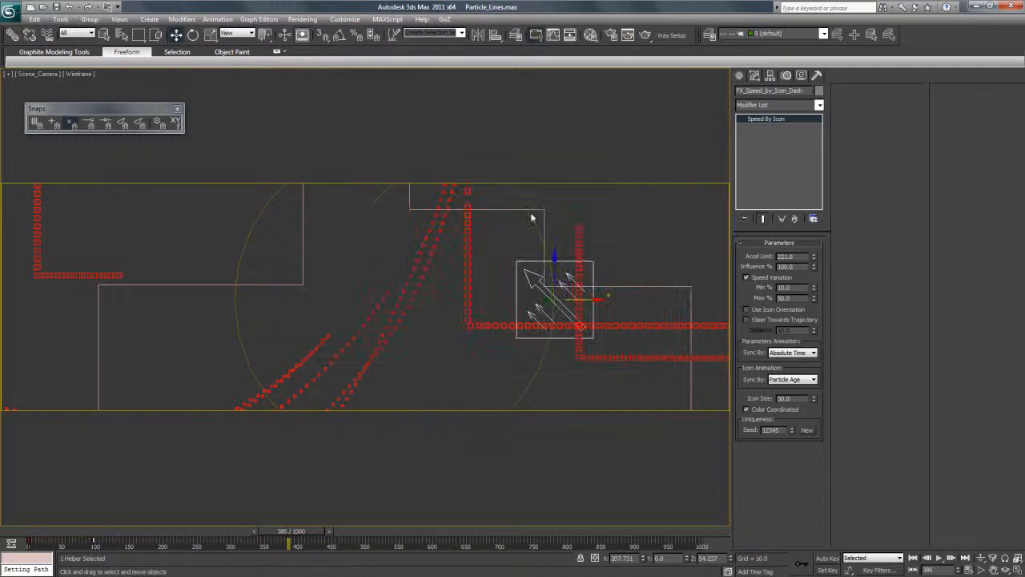
Scale Circle001 down uniformly to about 68.7% and scrub to frame 351.
click(517, 203)
click(209, 35)
mouse_move(405, 297)
mouse_down()
mouse_move(405, 326)
mouse_move(405, 313)
mouse_up()
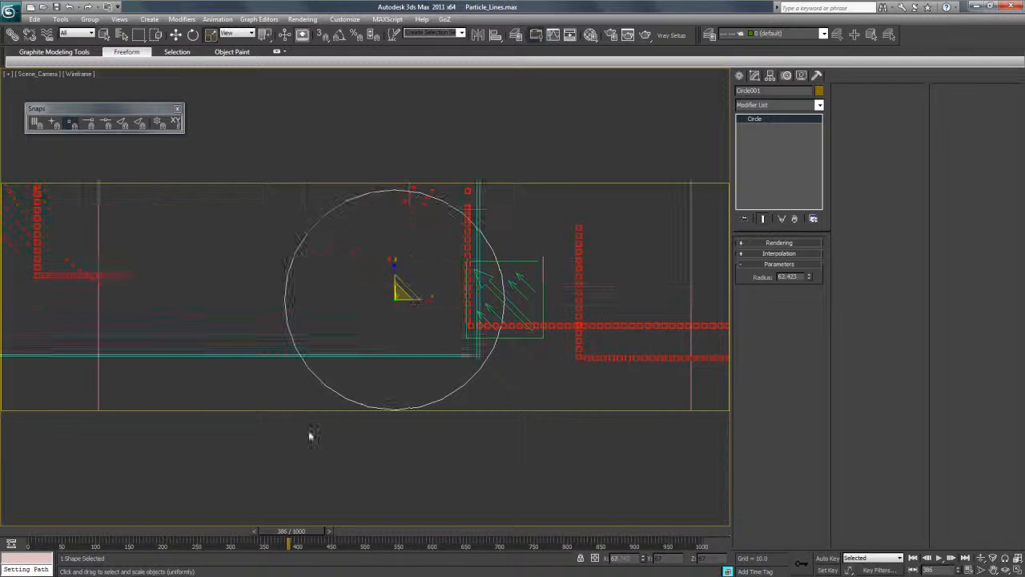
mouse_move(258, 534)
mouse_down()
mouse_move(89, 549)
mouse_move(264, 553)
mouse_up()
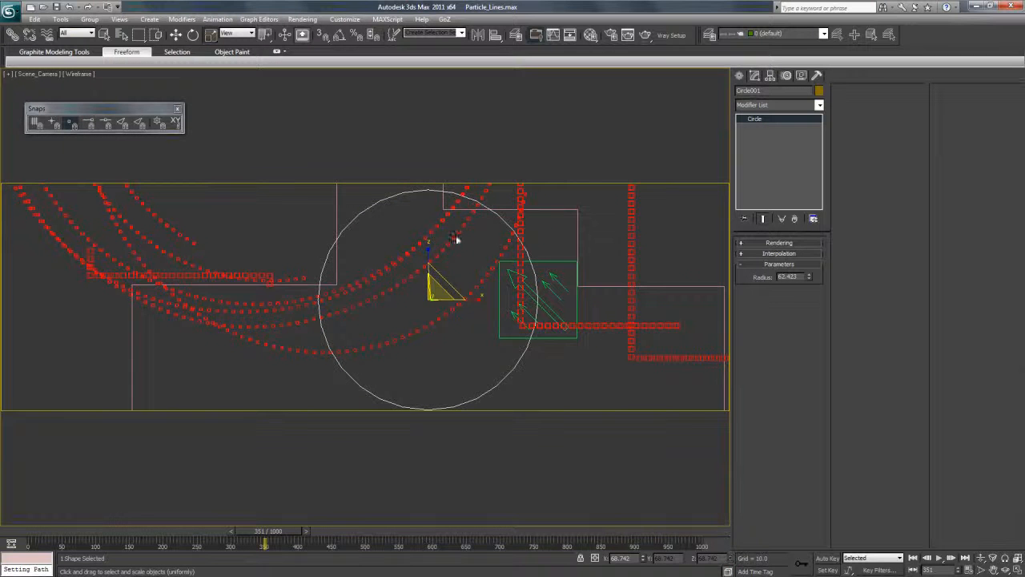
Render frames 351 and 445 through Scene_Camera to compare the tighter arcs, and close the render window.
click(644, 35)
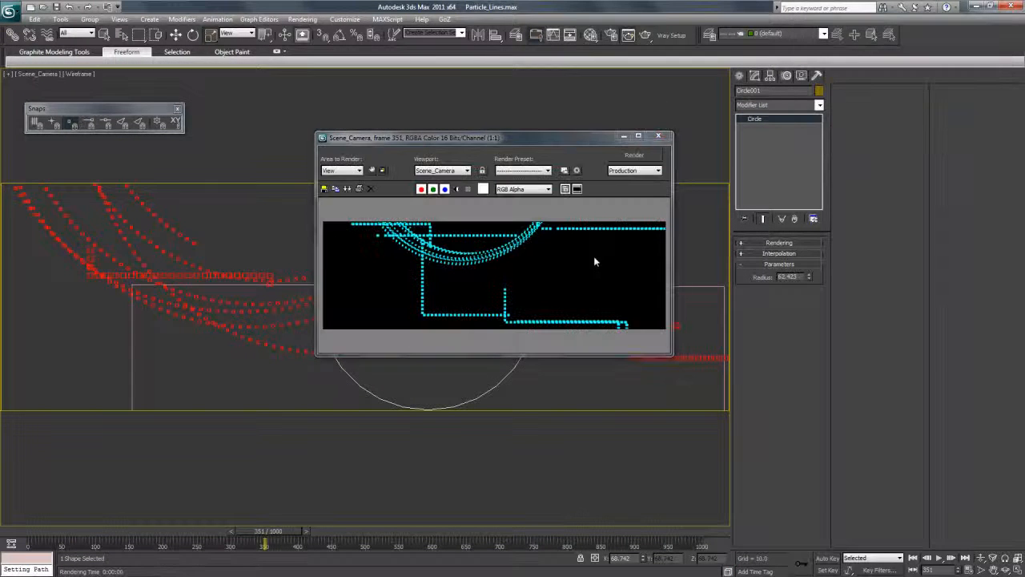
drag(268, 531, 331, 535)
click(643, 162)
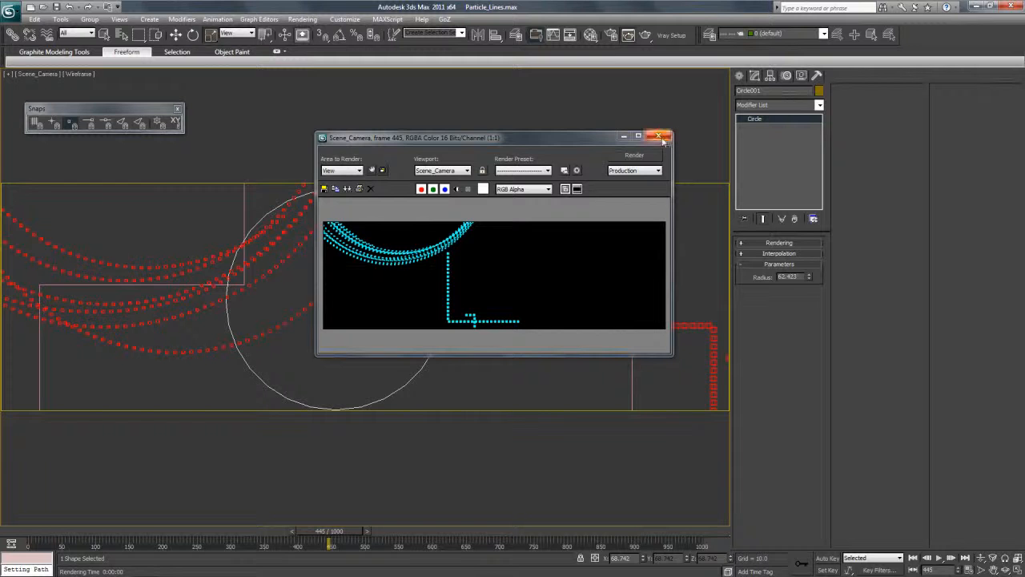
click(659, 136)
Select FX_Emitter_CircleDash and set the Shape 004 cube size to 0.4 in Particle View.
click(175, 35)
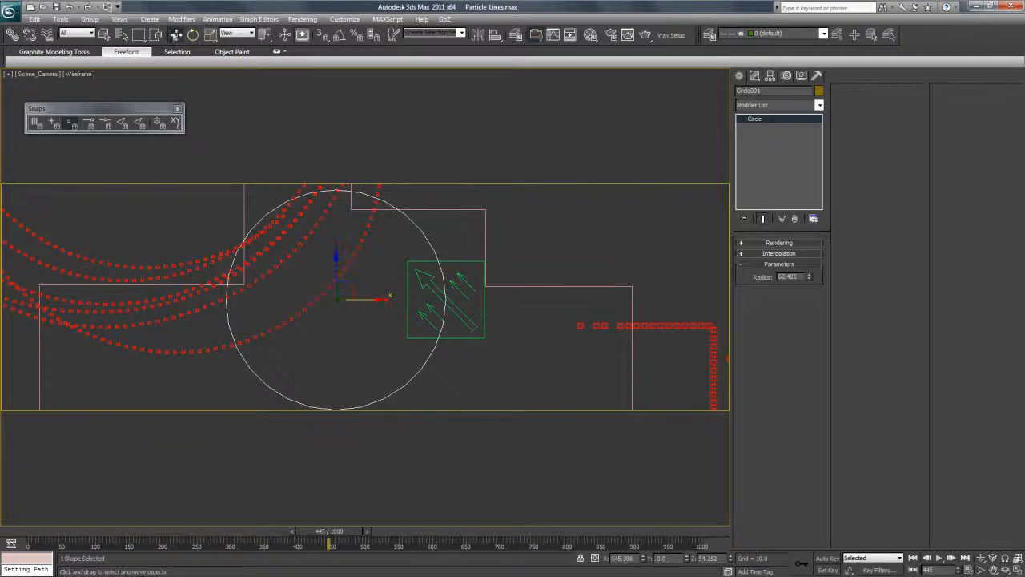
click(290, 233)
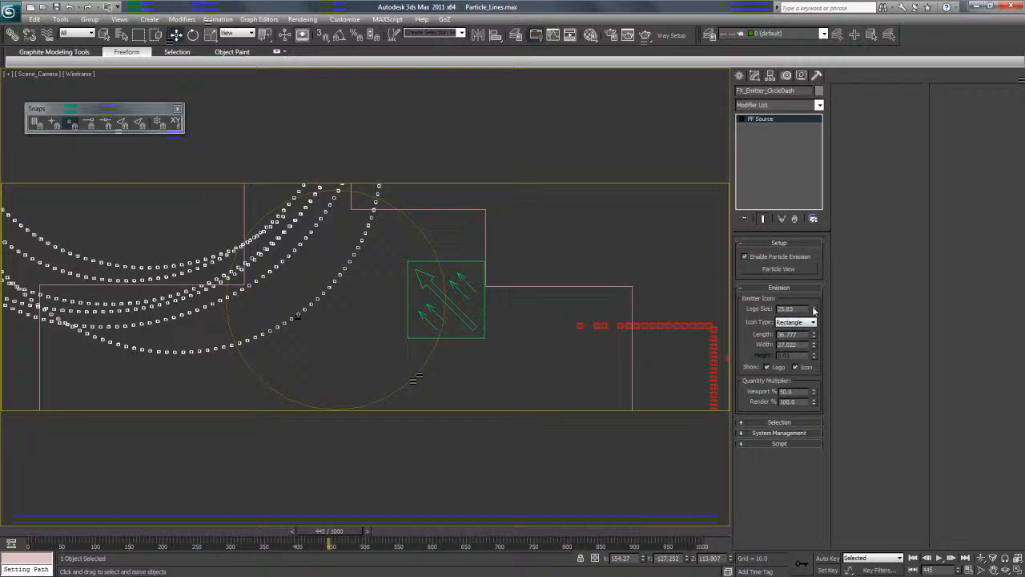
click(777, 269)
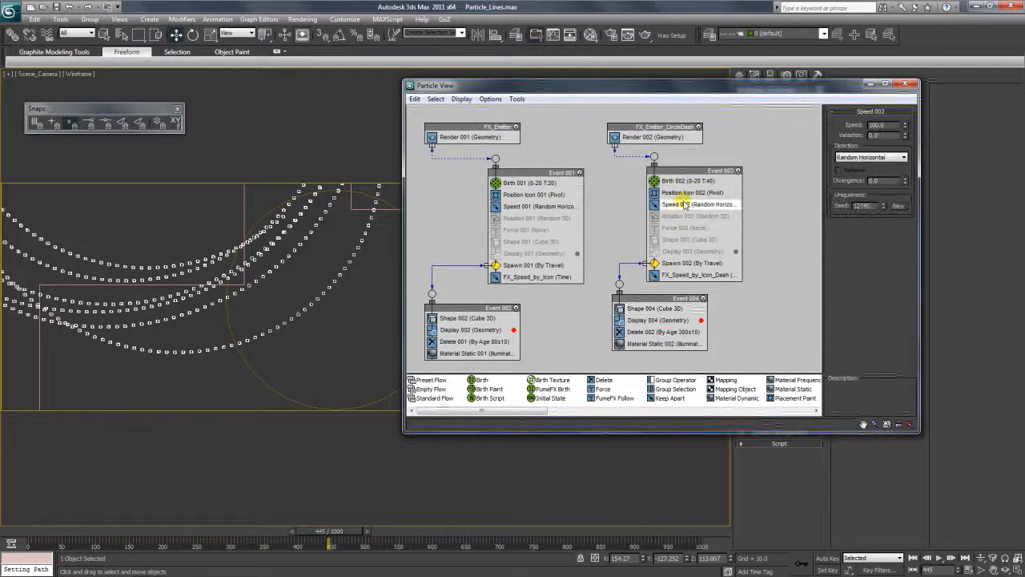
click(683, 181)
click(653, 309)
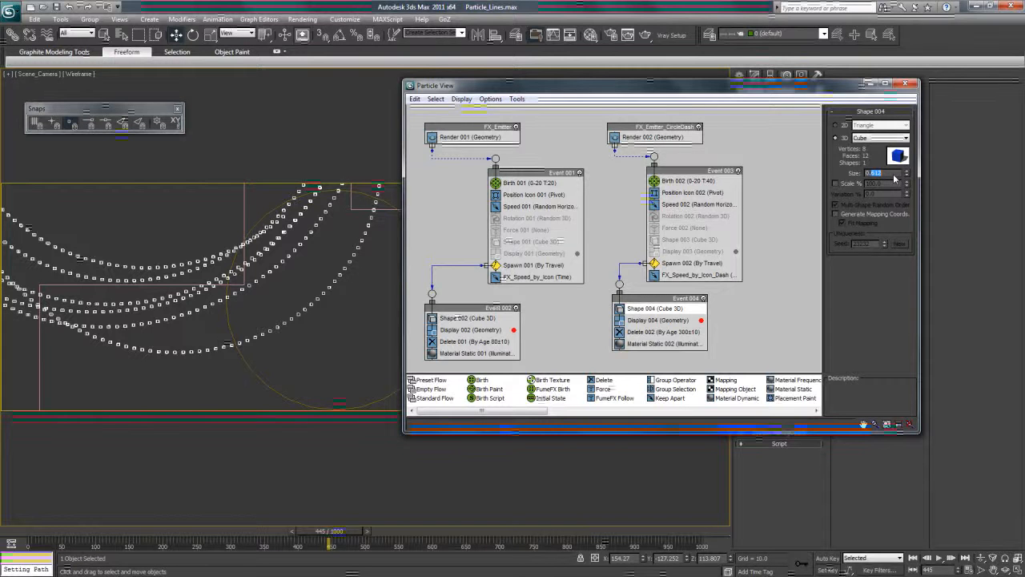
text(0.4)
key(Return)
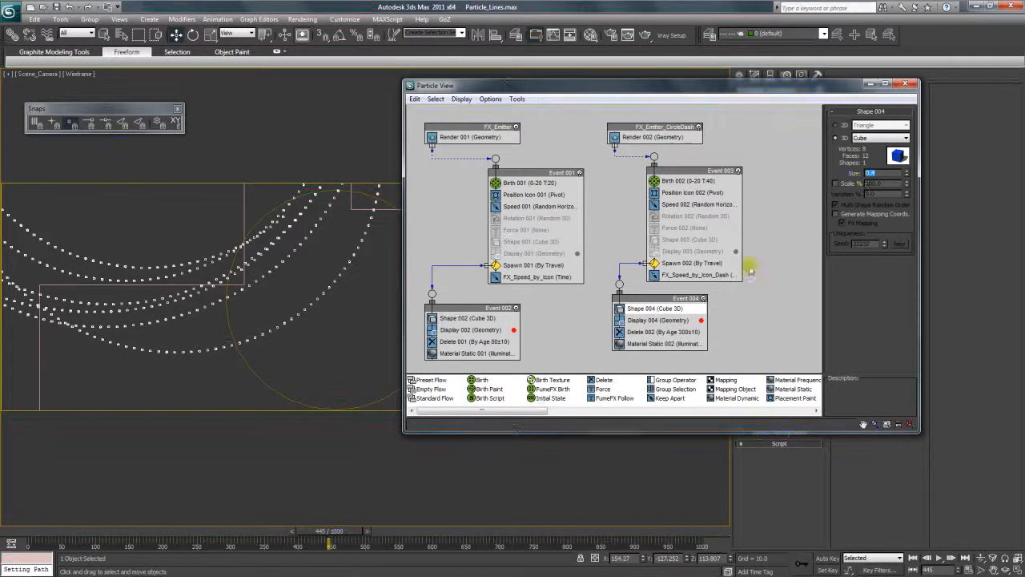
For FX_Speed_by_Icon_Dash, try an Accel Limit of 100, settle on 300, set maximum speed variation to 75%, and close Particle View.
click(706, 274)
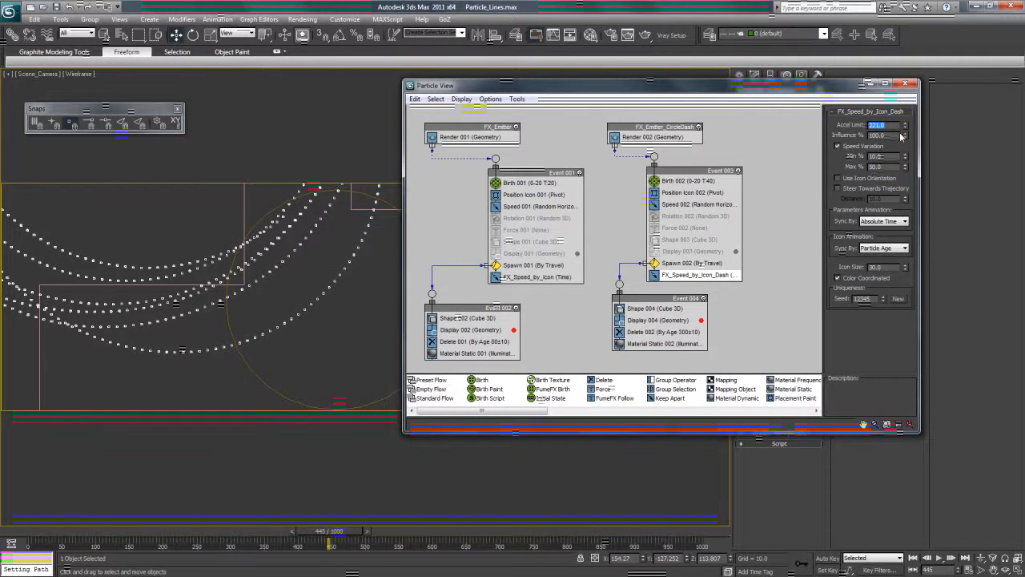
text(100)
key(Return)
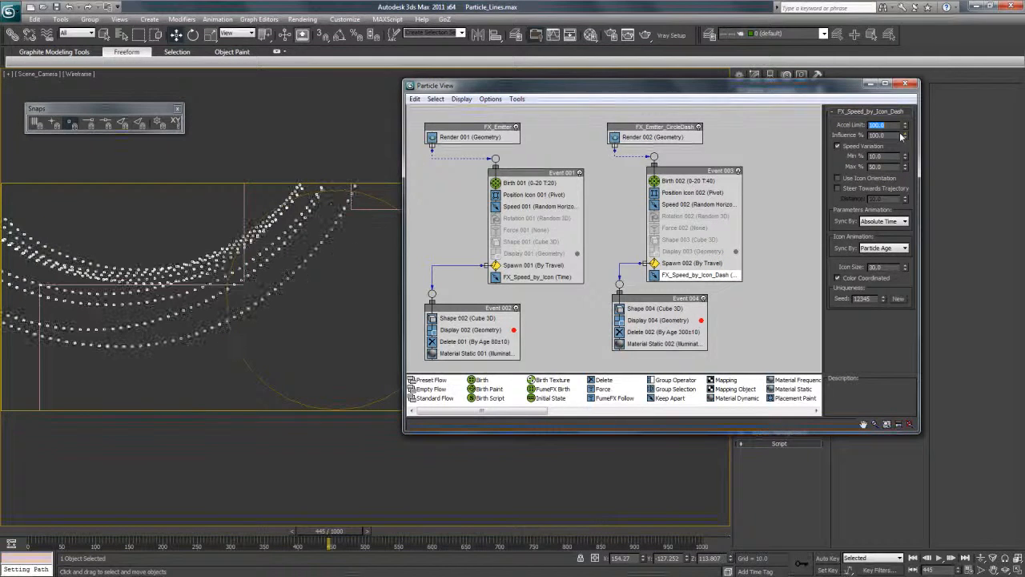
text(300)
key(Return)
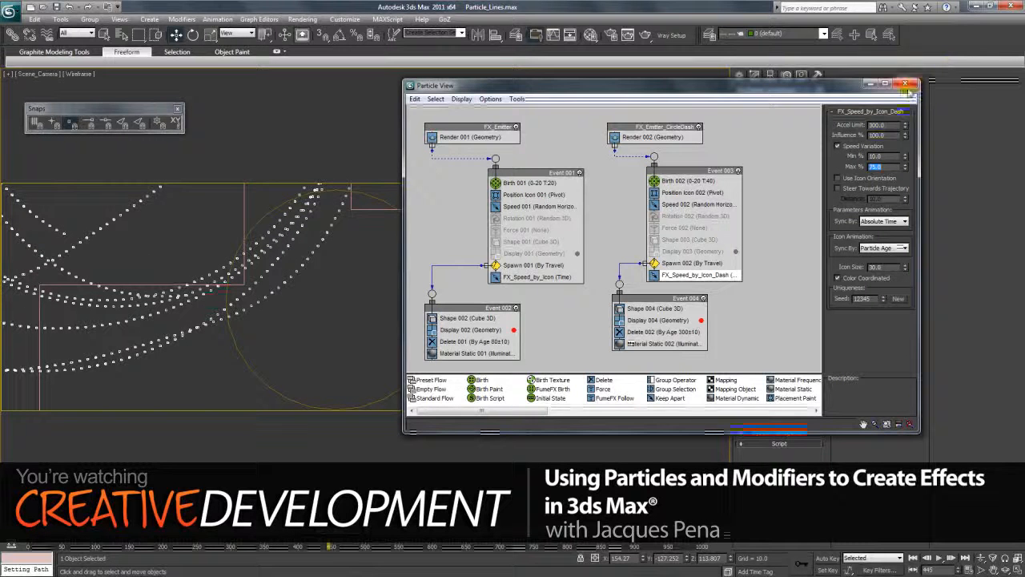
click(906, 83)
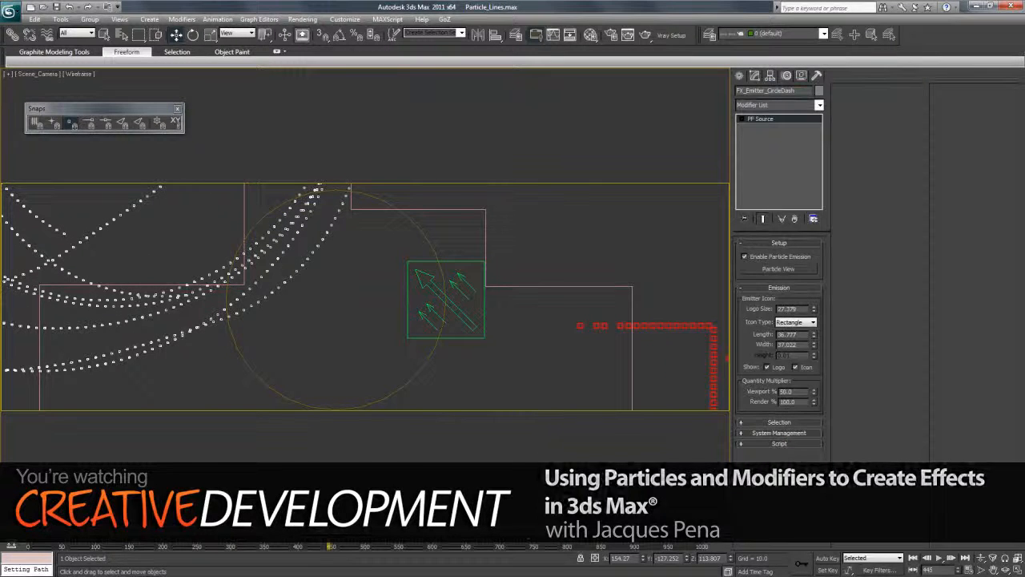
Deselect everything, scrub to frame 284 and render it through Scene_Camera to inspect the dashed arcs.
drag(164, 532, 219, 532)
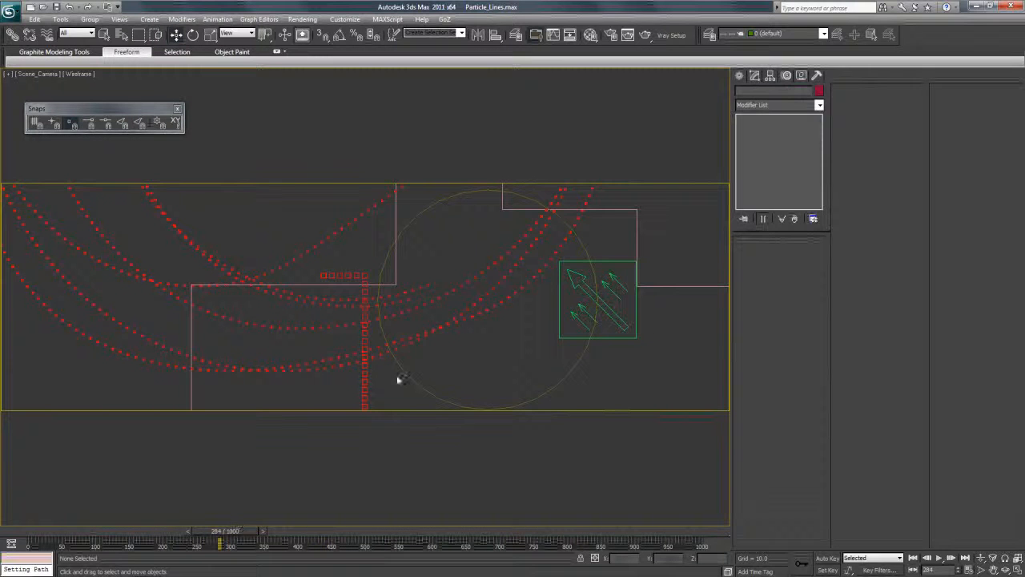
click(645, 36)
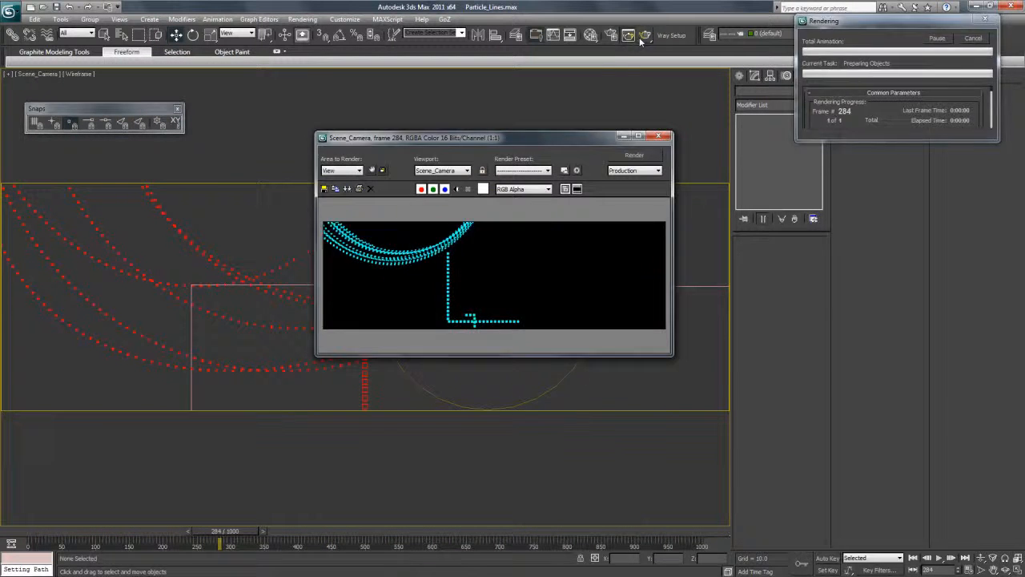
scroll(520, 253, up, 2)
scroll(520, 253, down, 2)
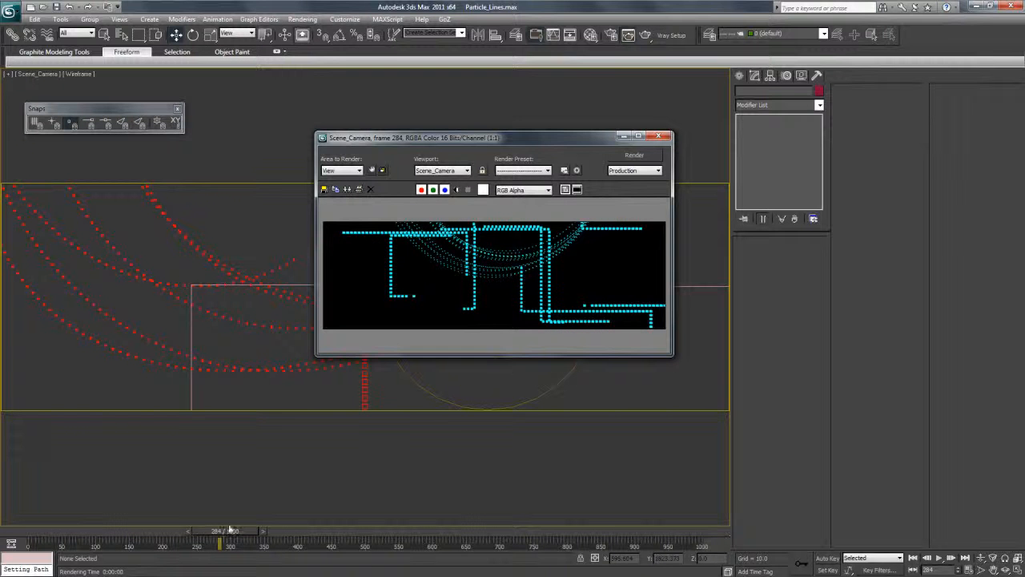
Scrub the timeline to frame 530 to examine the dashed arcs in the camera view beside the rendered frame.
drag(227, 531, 387, 542)
mouse_move(541, 144)
mouse_down()
mouse_move(539, 165)
mouse_move(543, 137)
mouse_move(547, 151)
mouse_up()
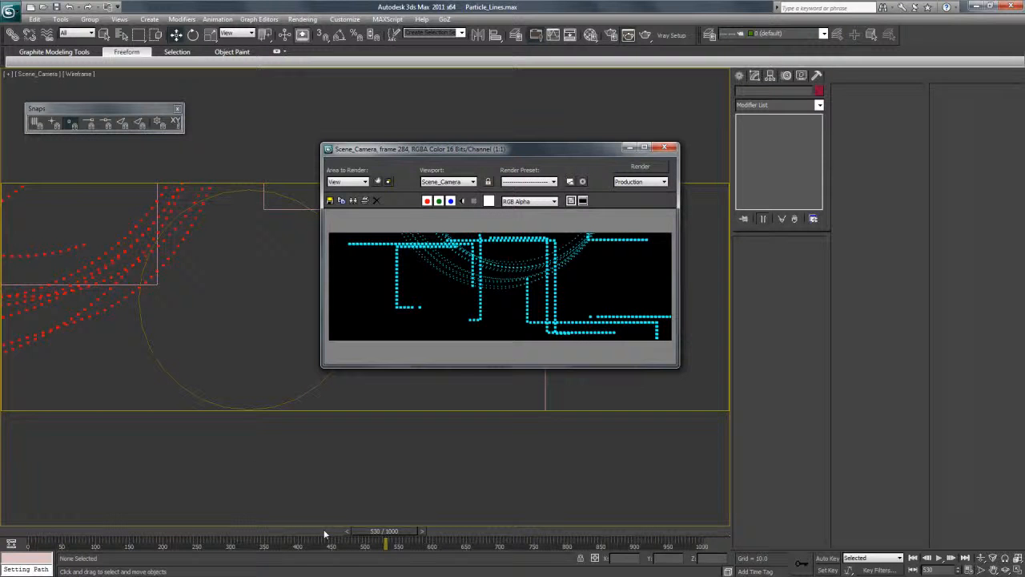
click(360, 533)
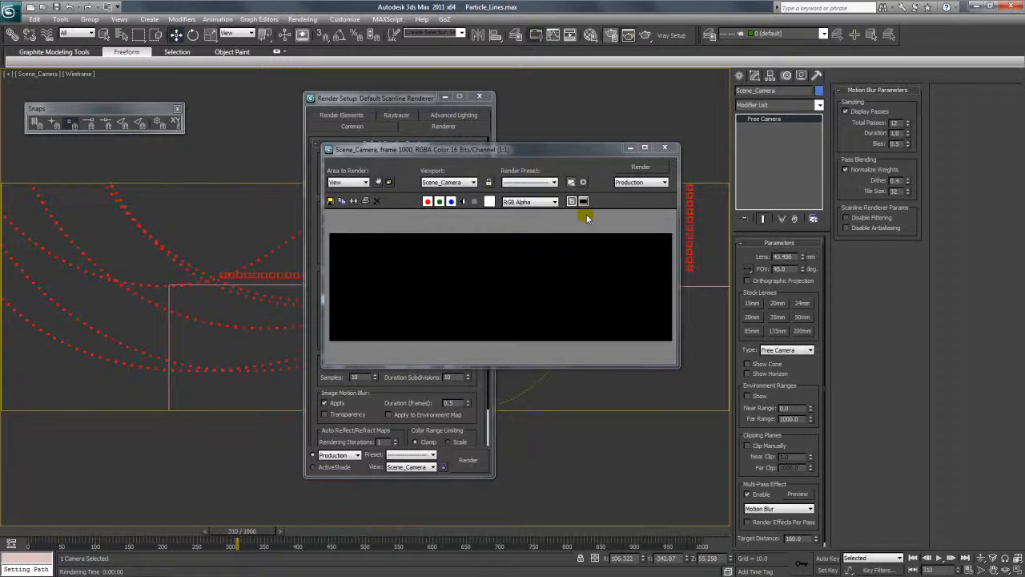
Move the rendered frame window aside and open the render output file browser from the common render settings.
drag(541, 154, 666, 124)
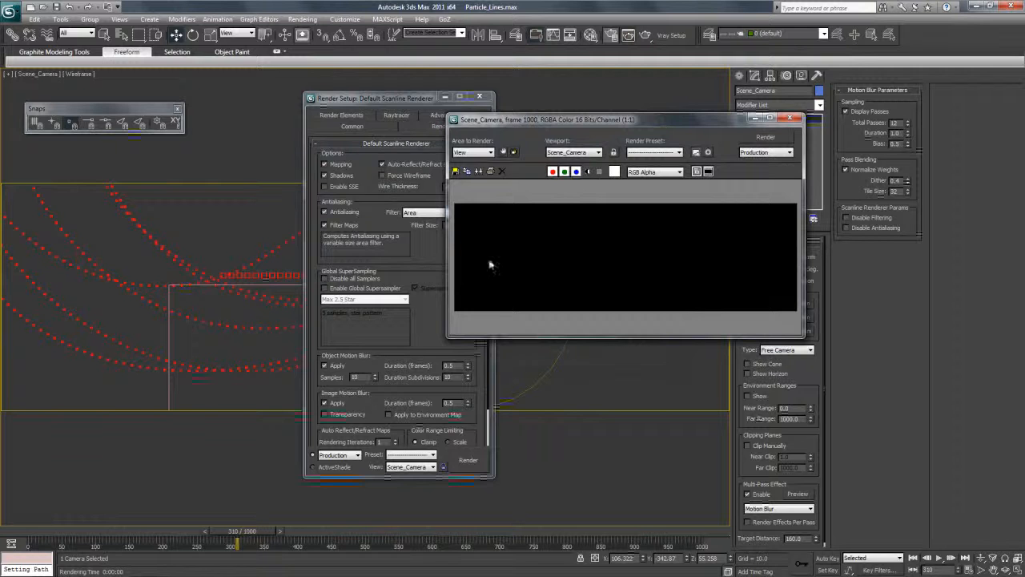
click(421, 280)
click(349, 126)
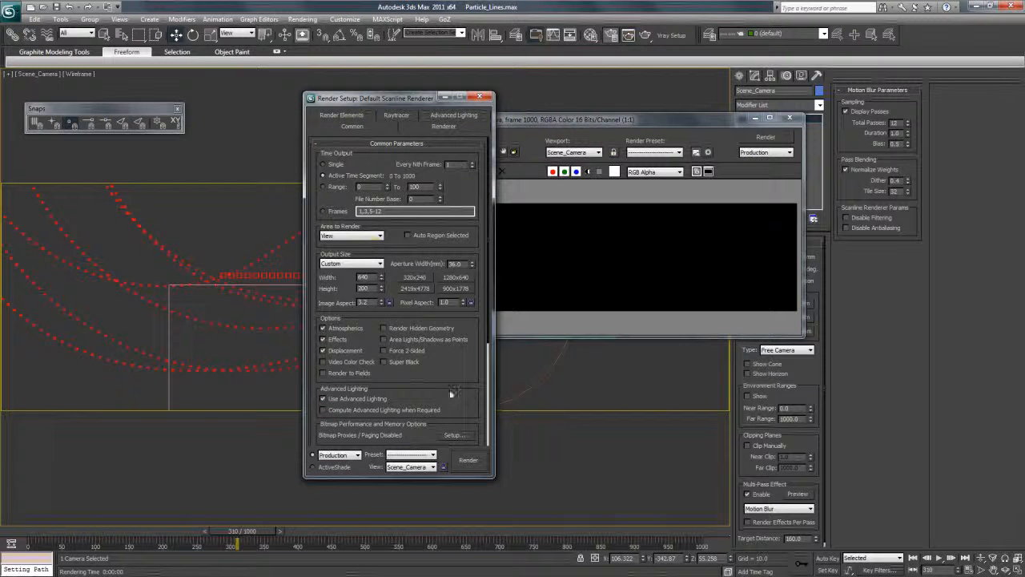
scroll(447, 392, down, 5)
click(455, 360)
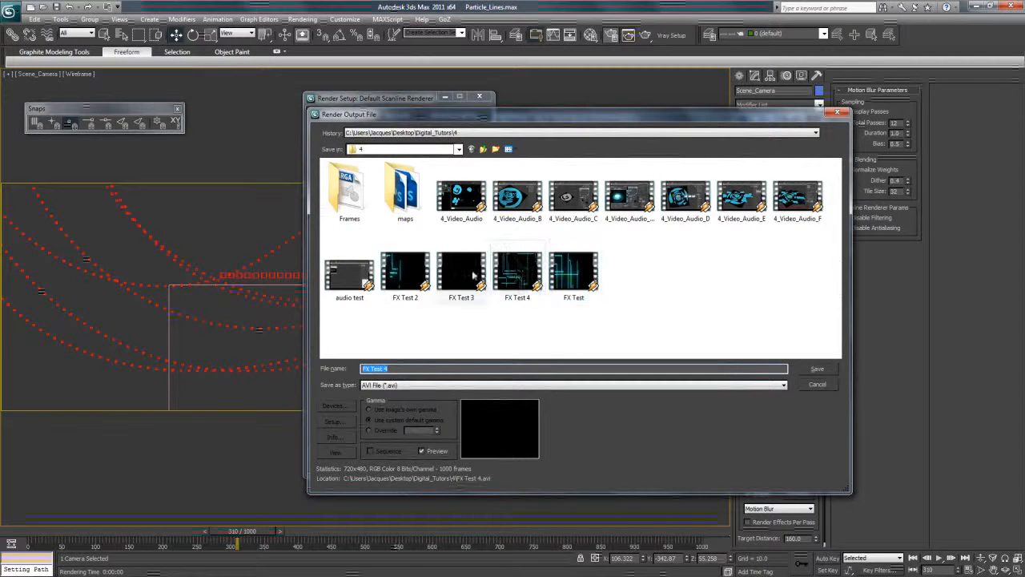
Open the rendered FX Test 4 video from the output folder in VLC media player.
right_click(522, 273)
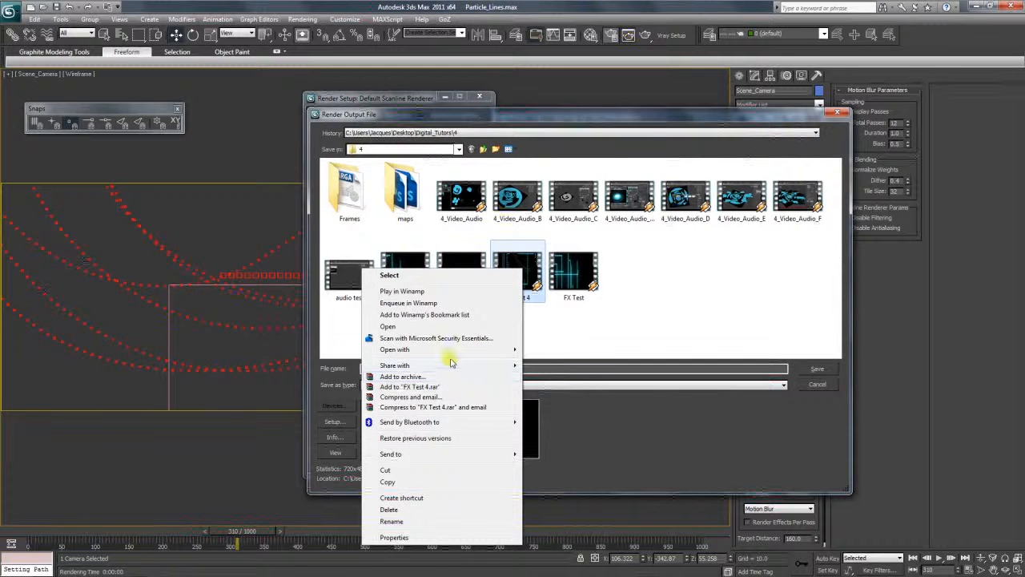
mouse_move(453, 351)
click(329, 362)
Set the video's aspect ratio to 2.21:1, then widen and reposition the player window to review the dashed lines.
click(324, 116)
mouse_move(382, 243)
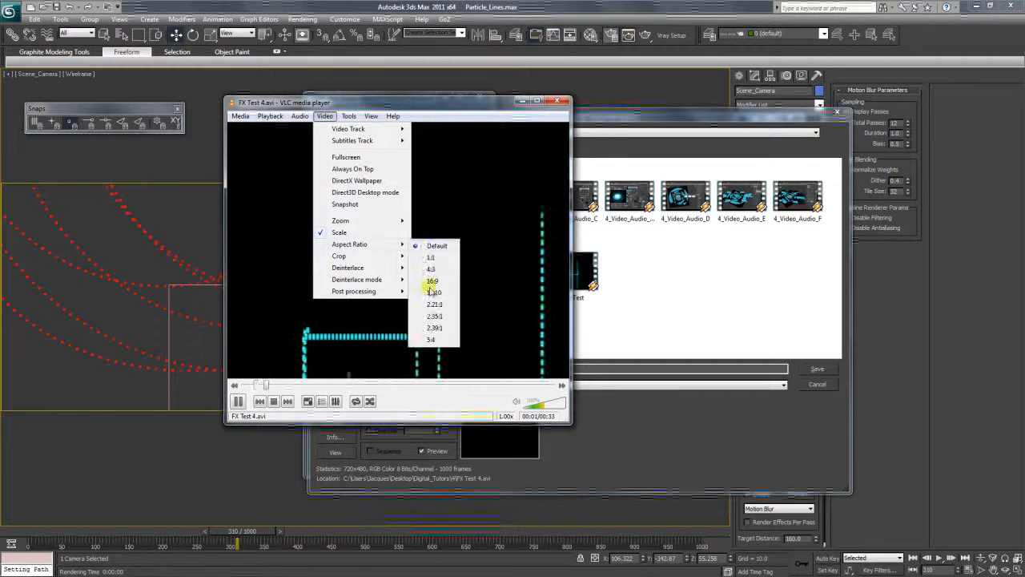
click(437, 305)
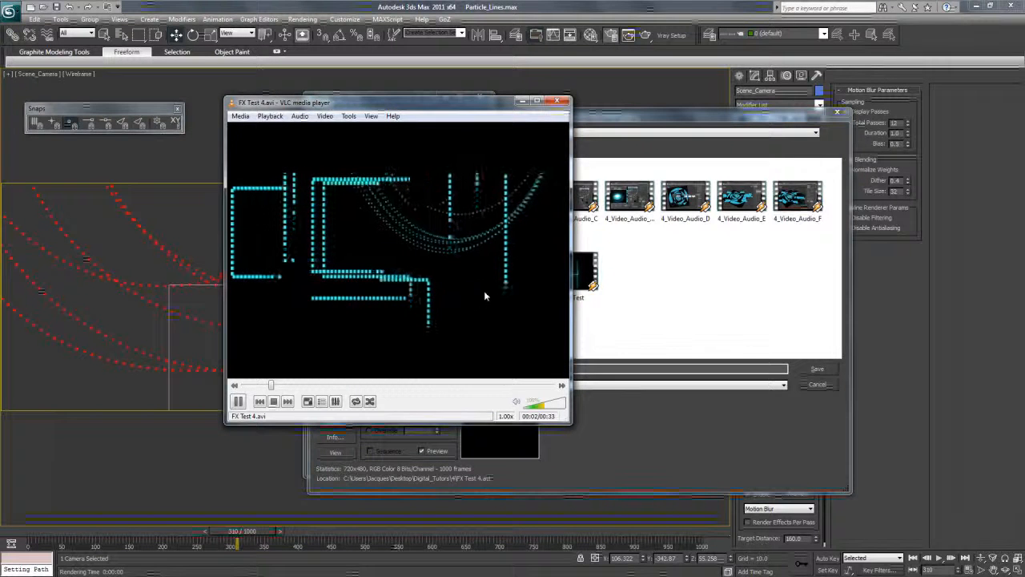
drag(571, 420, 696, 310)
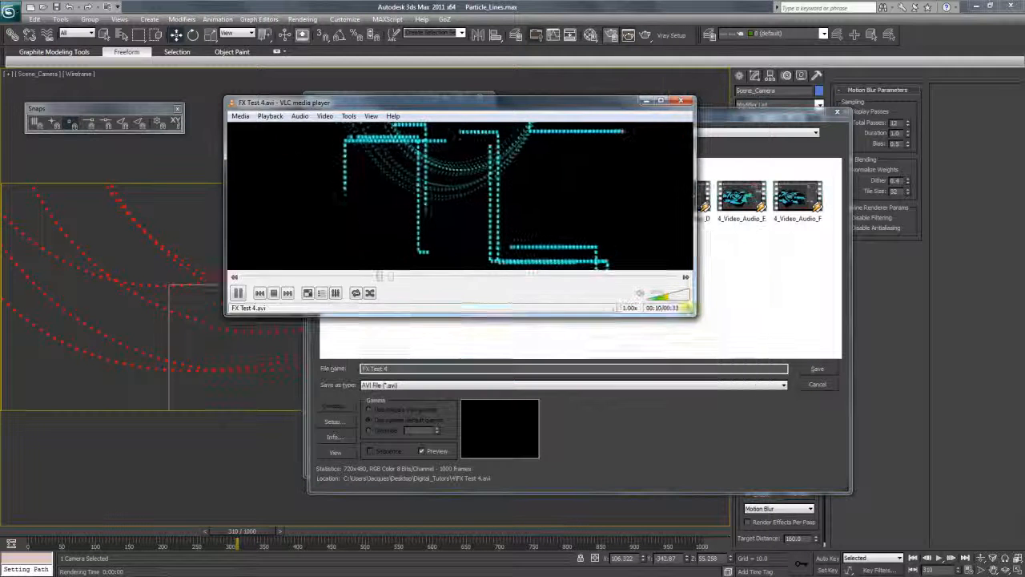
drag(495, 106, 487, 160)
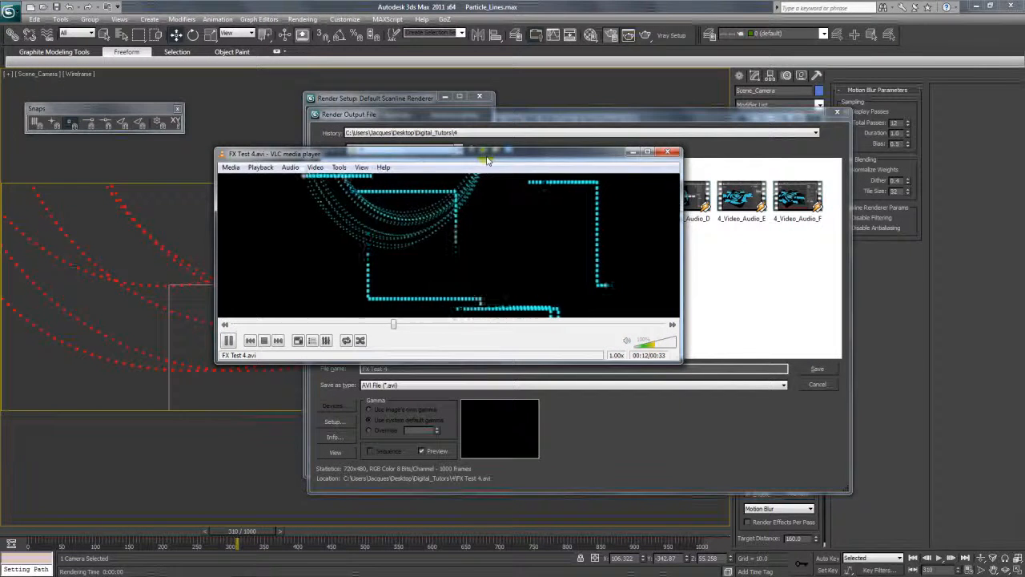
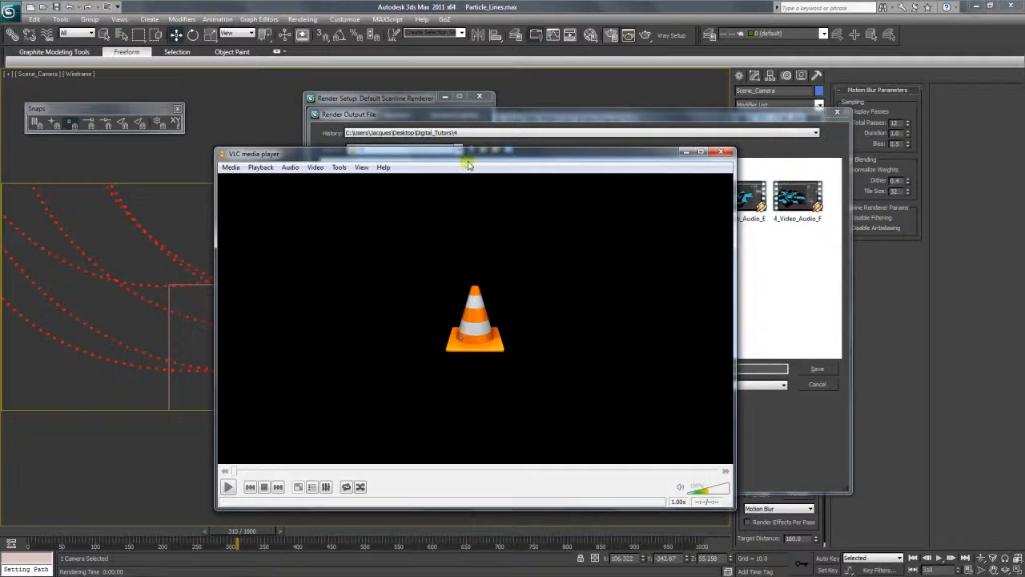
Close the video player, the render output file browser and the render setup without saving an output file.
drag(469, 163, 421, 172)
click(680, 164)
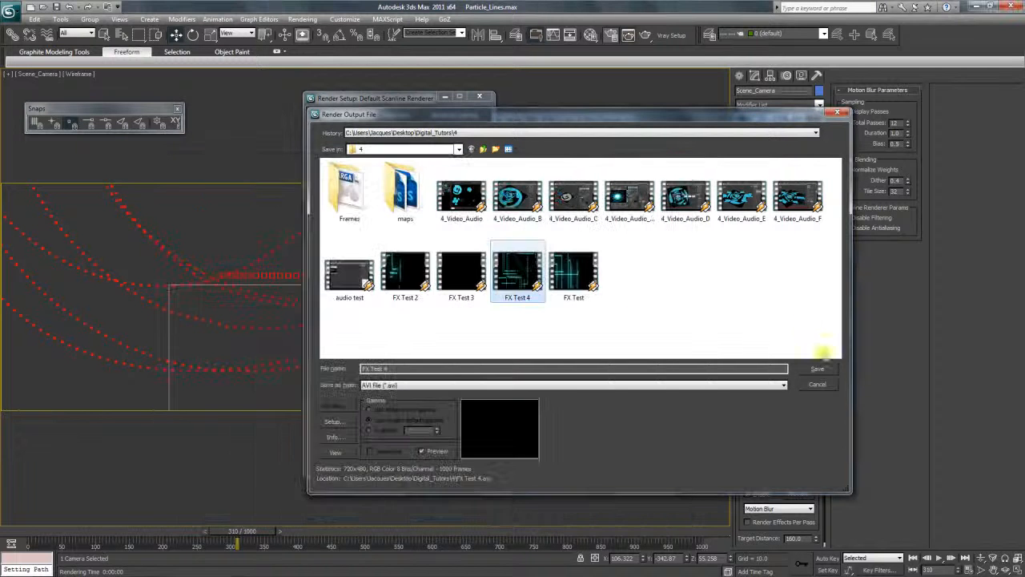
click(817, 385)
click(479, 97)
Select FX_Emitter_CircleDash and open Particle View to inspect the FX_Speed_by_Icon operator's settings in Event 001.
click(249, 274)
drag(711, 124, 596, 127)
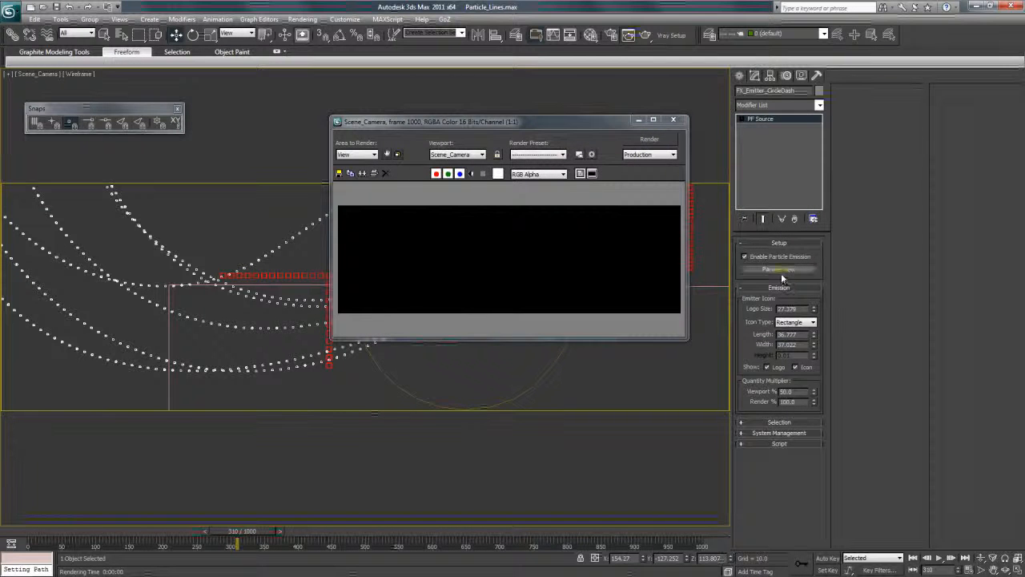
click(783, 270)
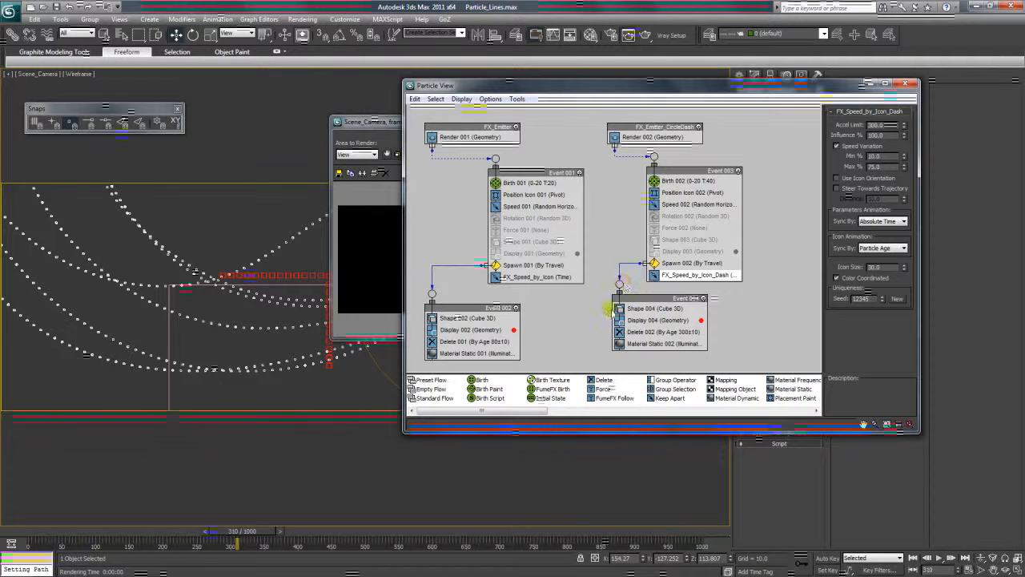
click(545, 278)
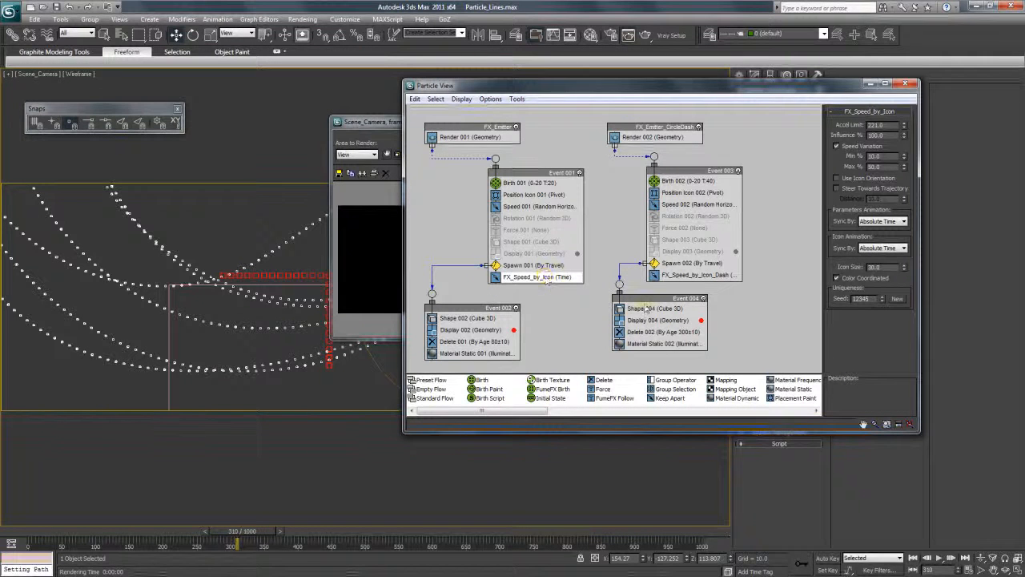
Close the rendered frame window and Particle View to clear the camera view.
drag(431, 85, 475, 95)
click(417, 133)
drag(417, 130, 375, 135)
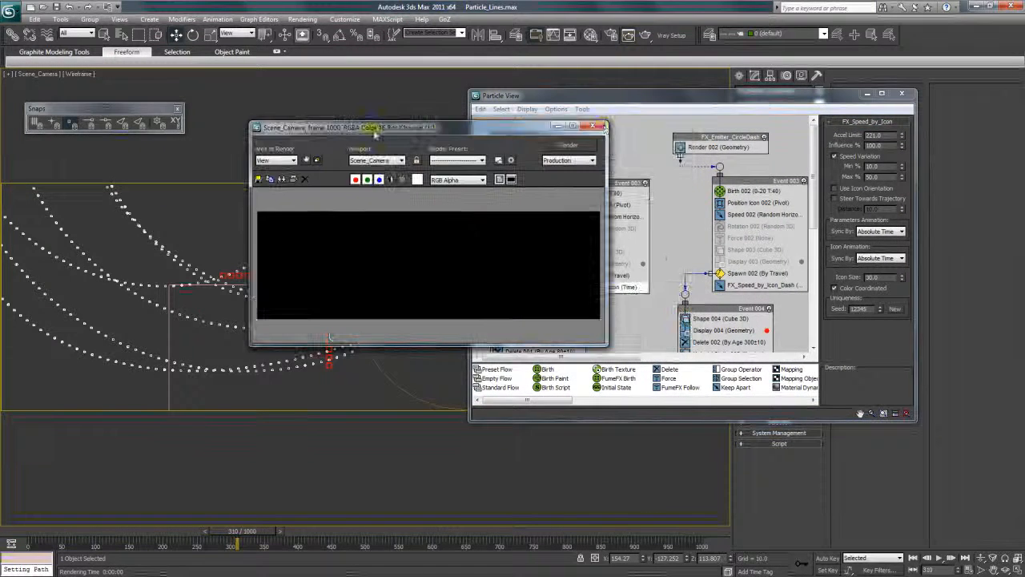
click(599, 126)
drag(622, 107, 578, 124)
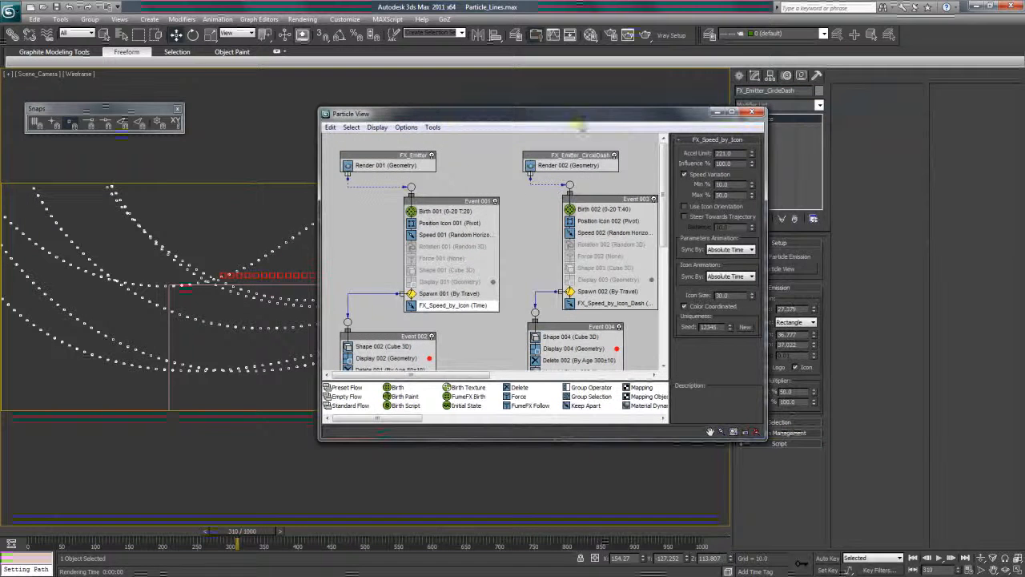
drag(747, 118, 735, 130)
click(733, 129)
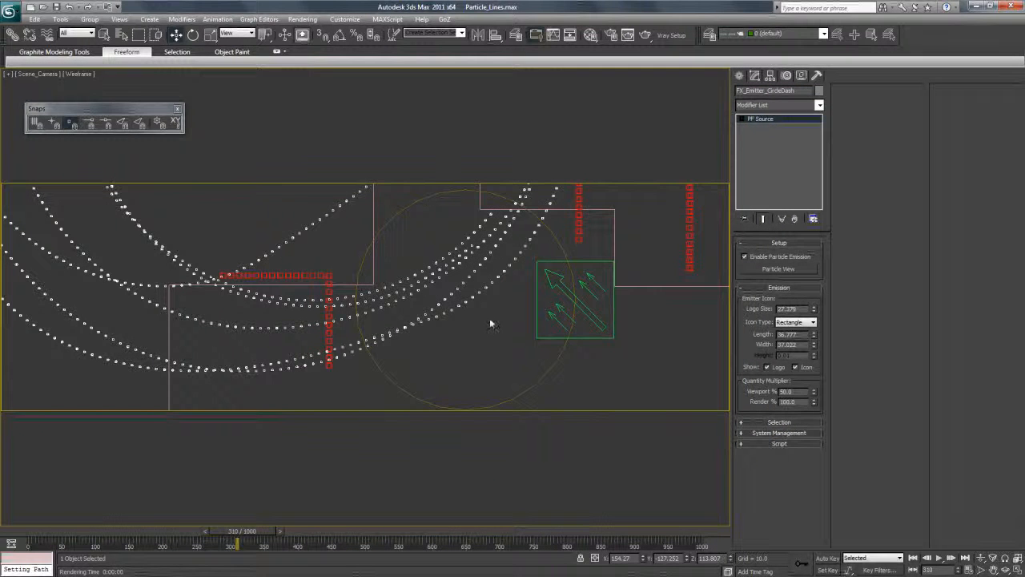
Scrub the timeline to frame 398 to examine the dashed lines in the camera view.
mouse_move(238, 542)
mouse_down()
mouse_move(48, 533)
mouse_move(469, 529)
mouse_move(230, 529)
mouse_up()
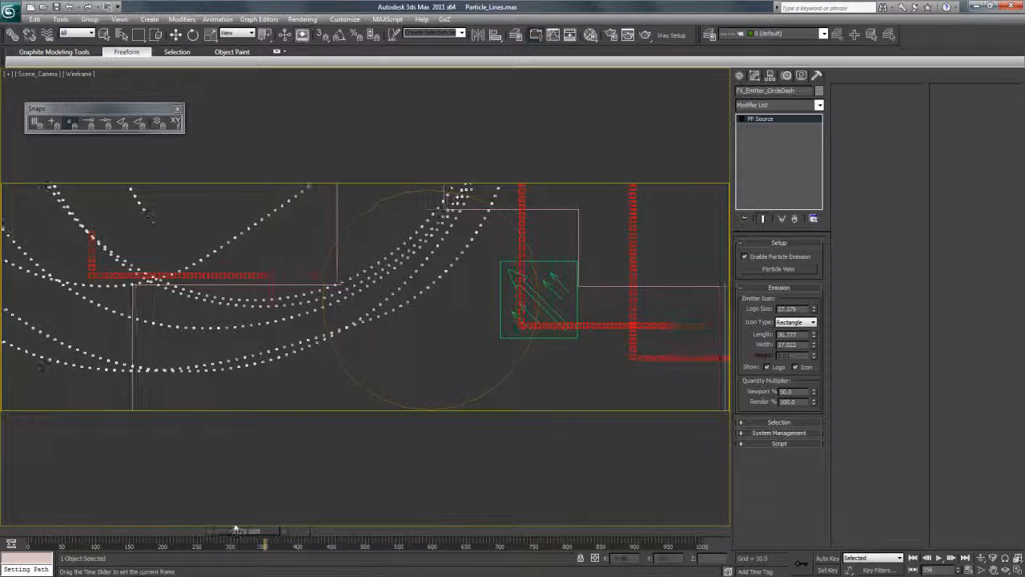
key(w)
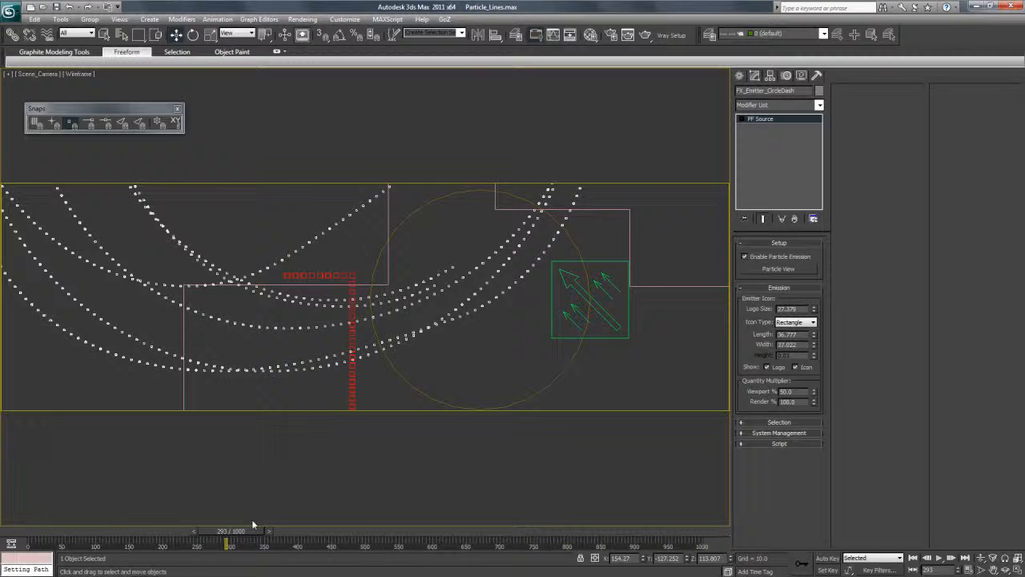
drag(244, 533, 317, 534)
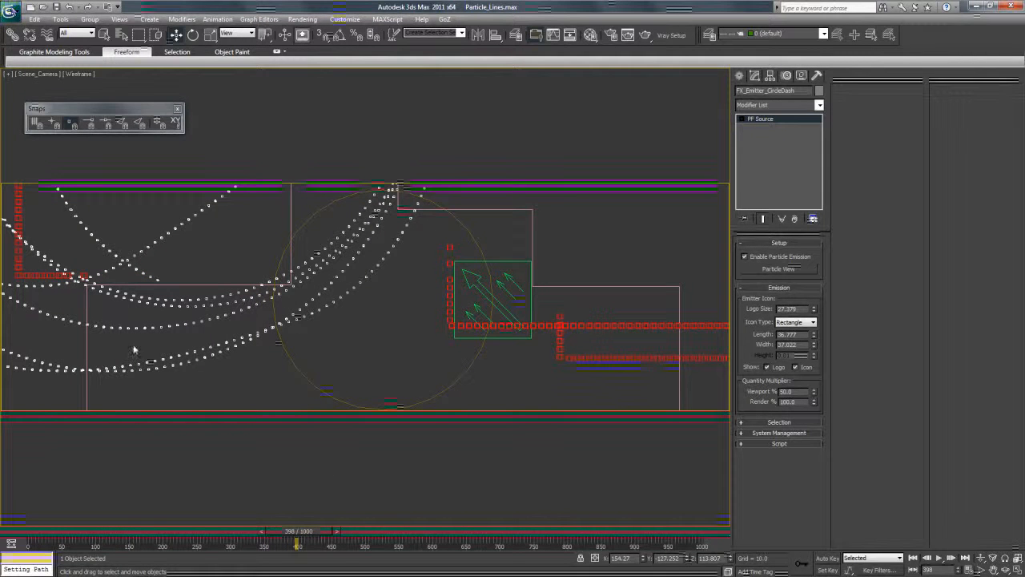
Switch to the 3ds Max window with FX_Circle_3.max, maximize it, close its rendered frame and clear the selection.
mouse_move(62, 571)
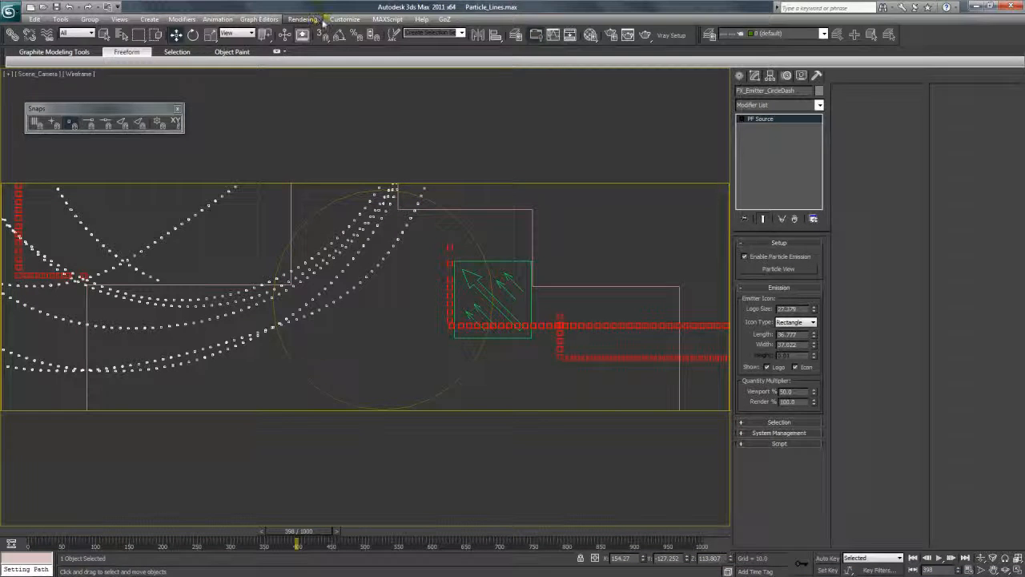
key(super+Tab)
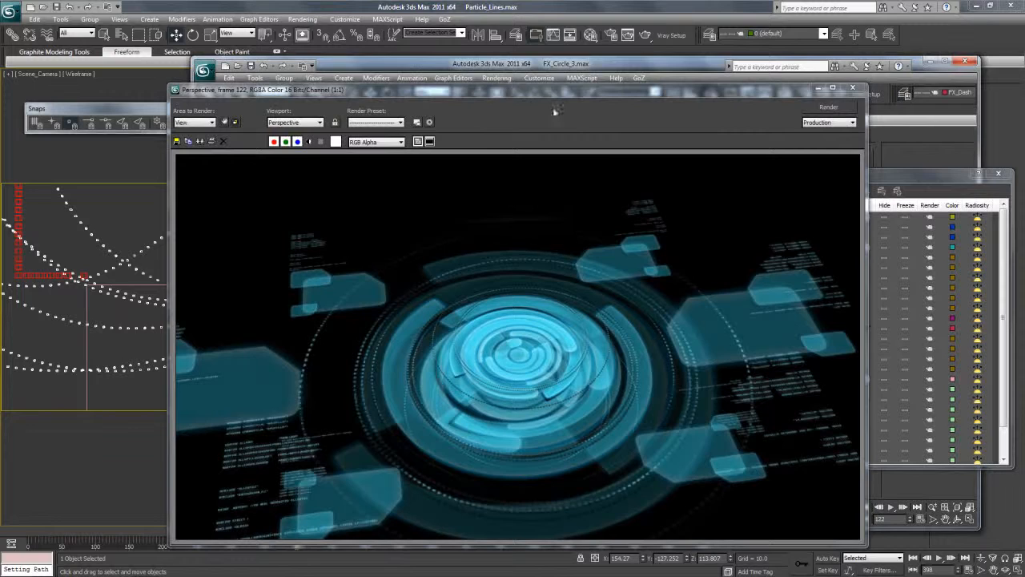
double_click(653, 65)
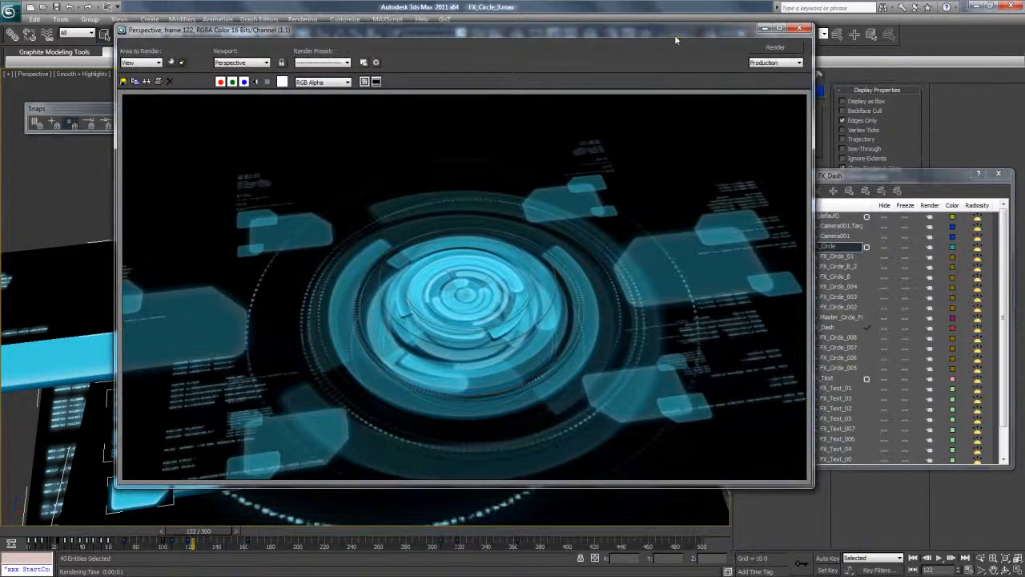
click(800, 29)
click(517, 104)
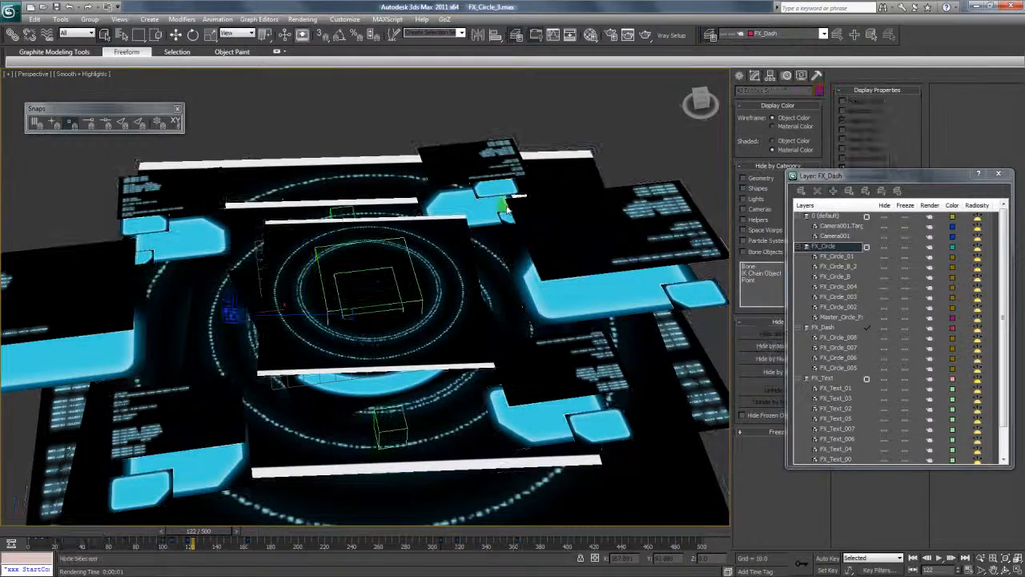
scroll(504, 203, down, 3)
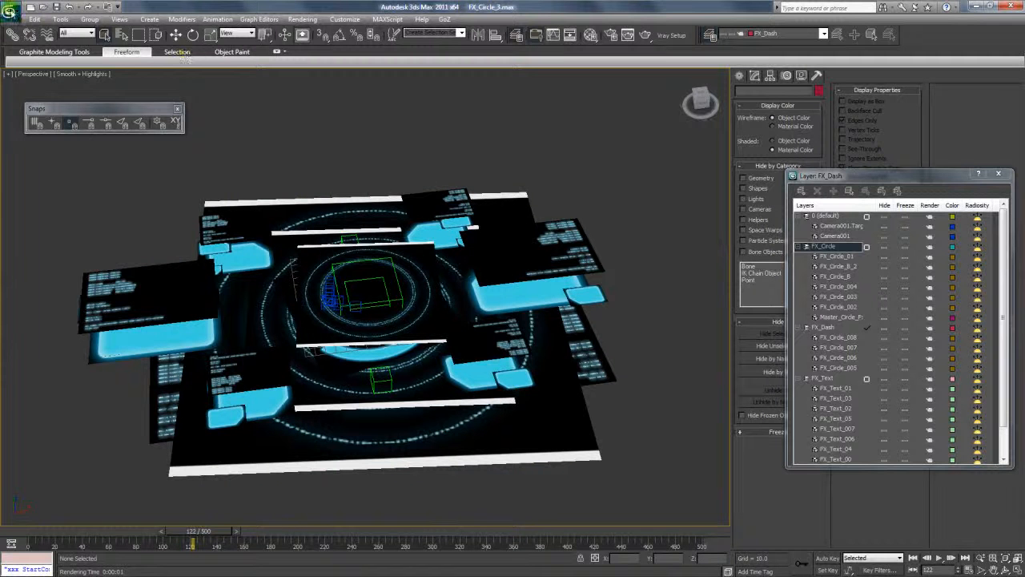
Save the circle scene as FX_Circle_3, overwriting the existing file of that name.
click(11, 11)
click(44, 131)
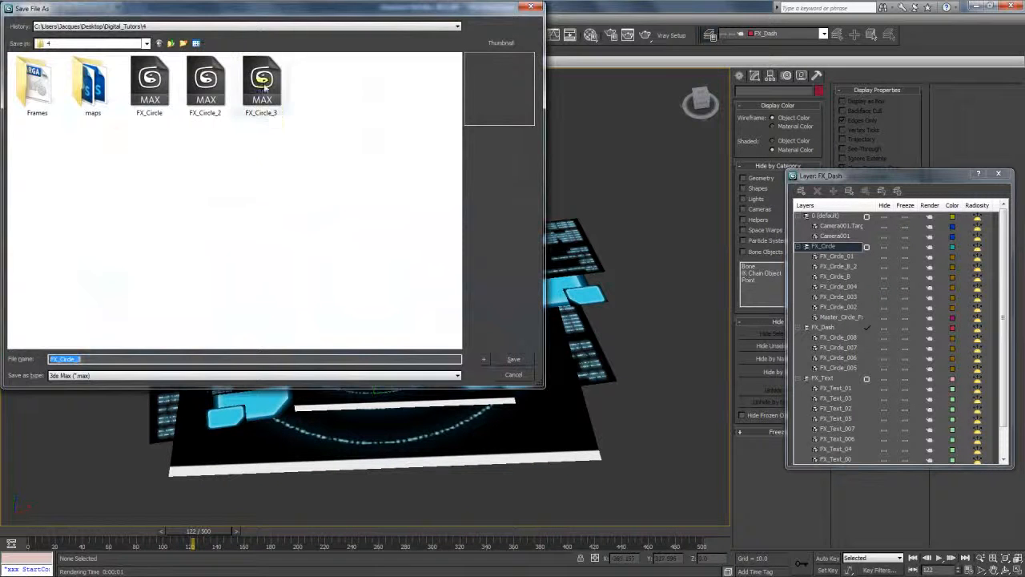
click(90, 362)
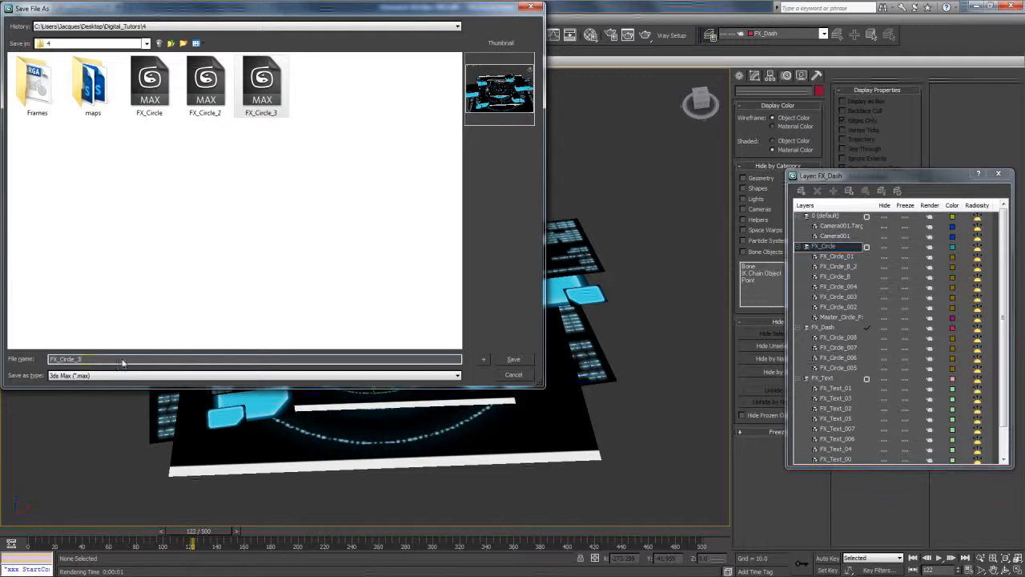
click(510, 360)
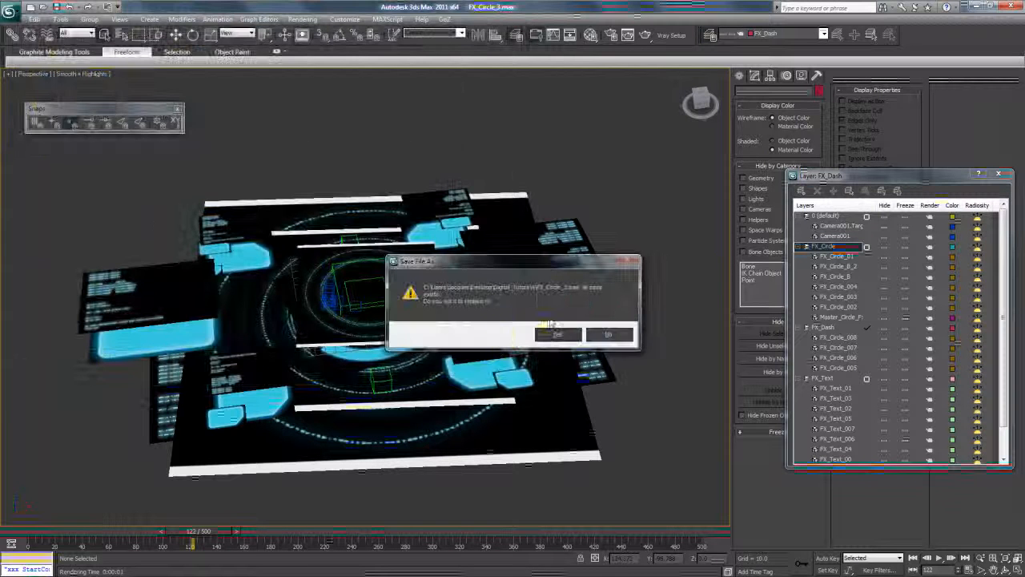
click(545, 329)
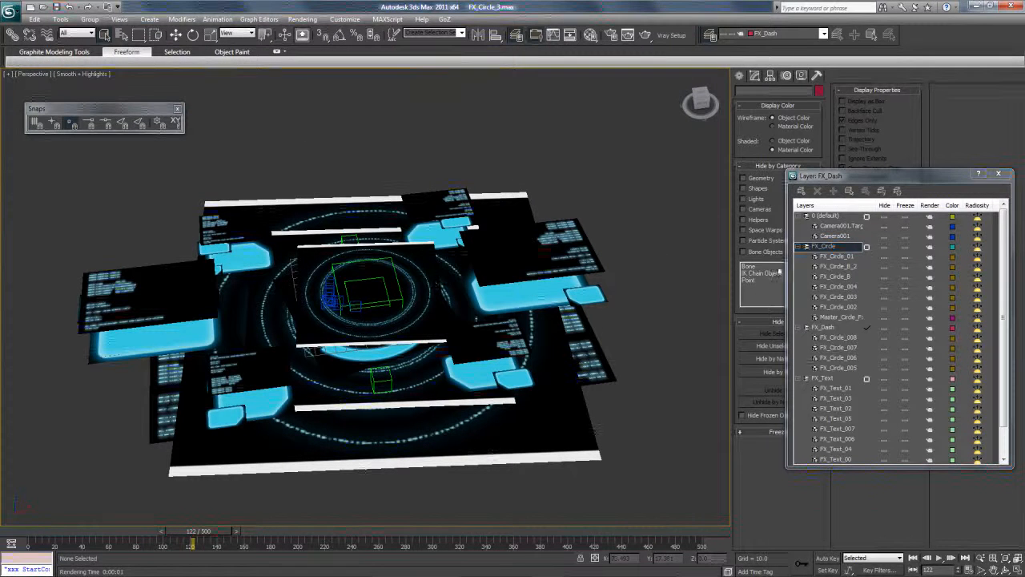
Collapse the FX_Circle, FX_Dash, FX_Text and 0 (default) layers in the layer manager.
click(799, 246)
click(800, 256)
click(801, 266)
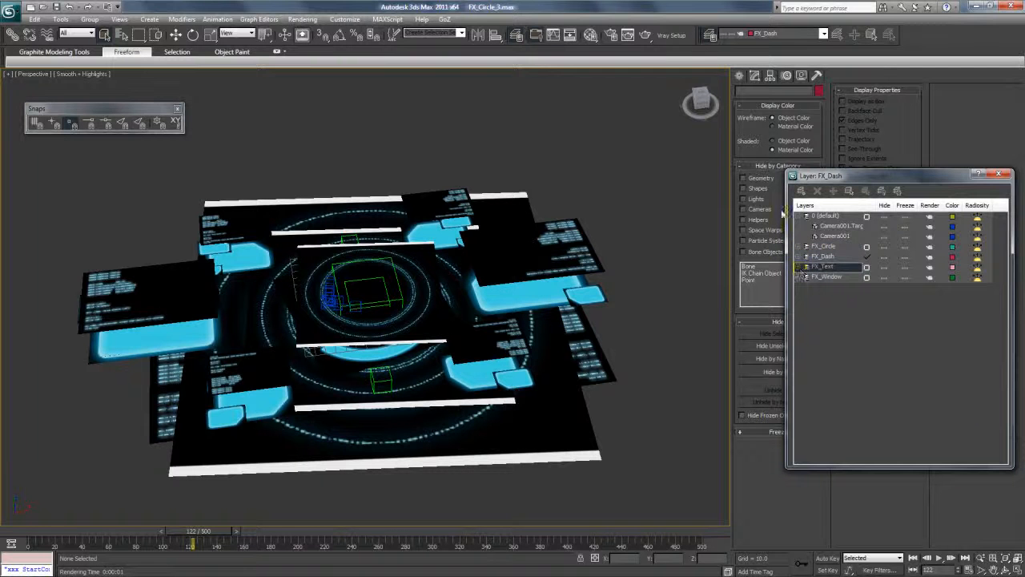
click(799, 216)
Switch back to Particle_Lines.max and put all the scene's objects on a new layer named FX_Particle.
key(alt+Tab)
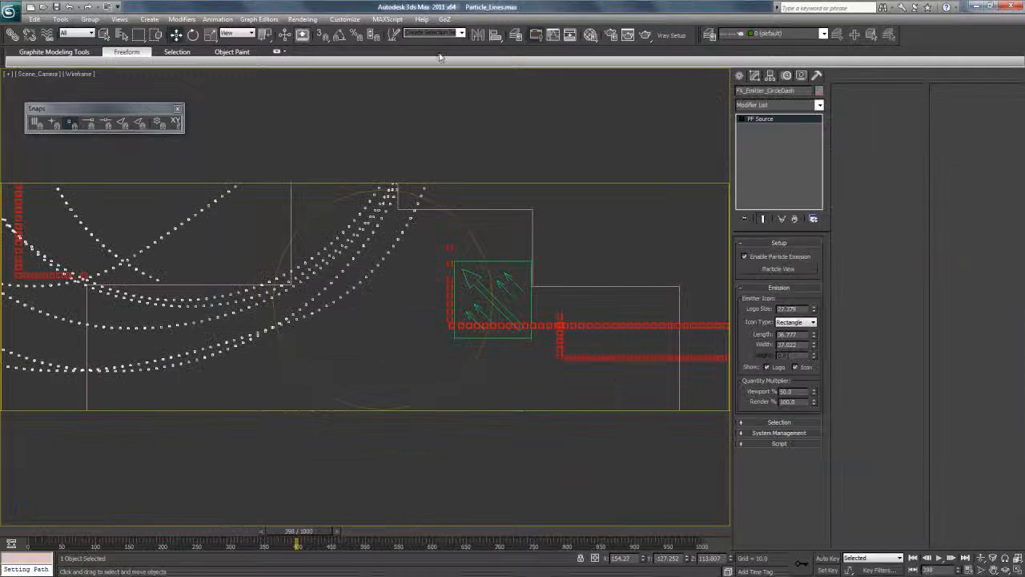
click(516, 35)
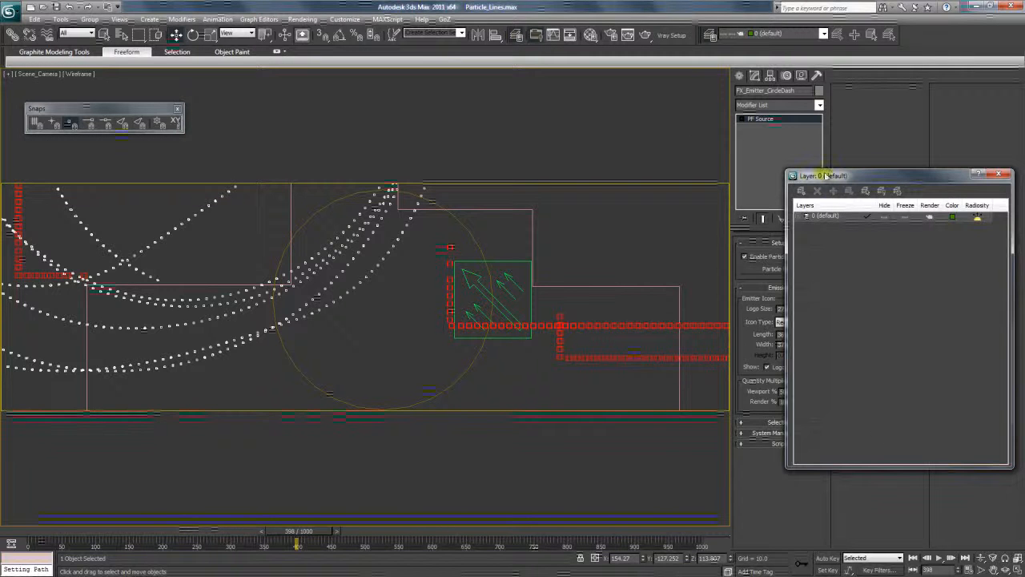
drag(830, 180, 731, 179)
key(ctrl+a)
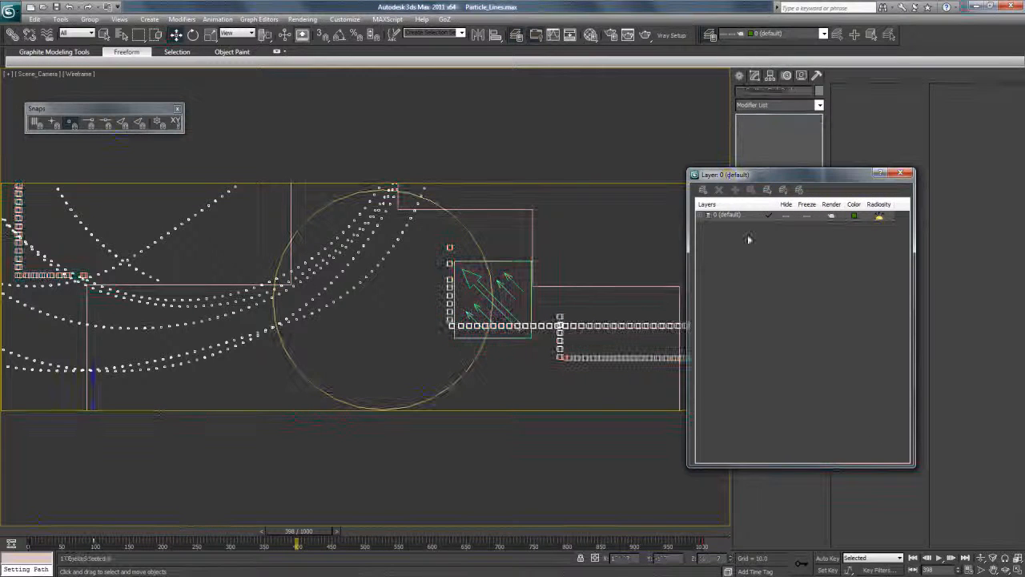
click(702, 190)
click(729, 226)
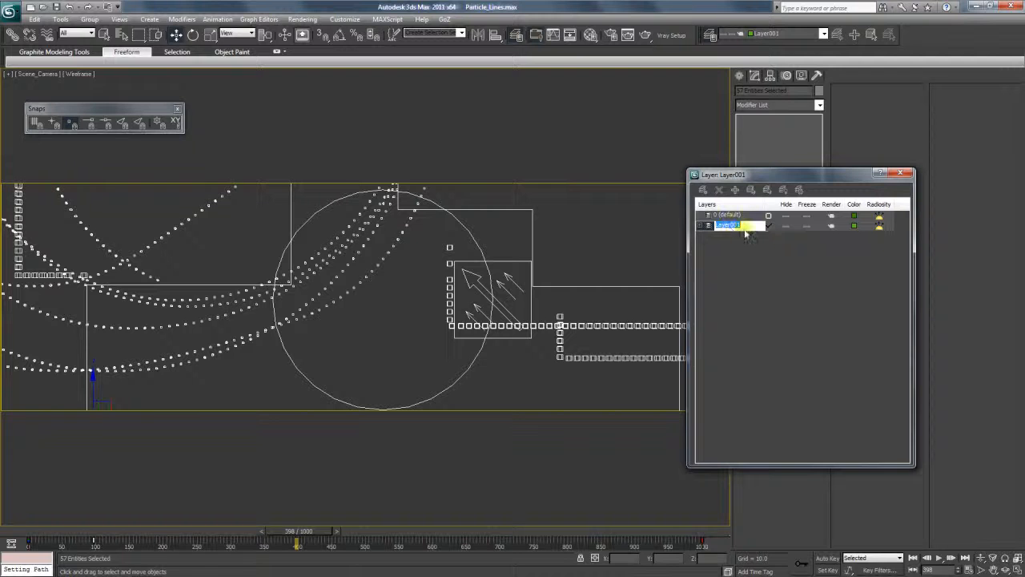
key(Caps_Lock)
text(FX_P)
key(Caps_Lock)
text(artic)
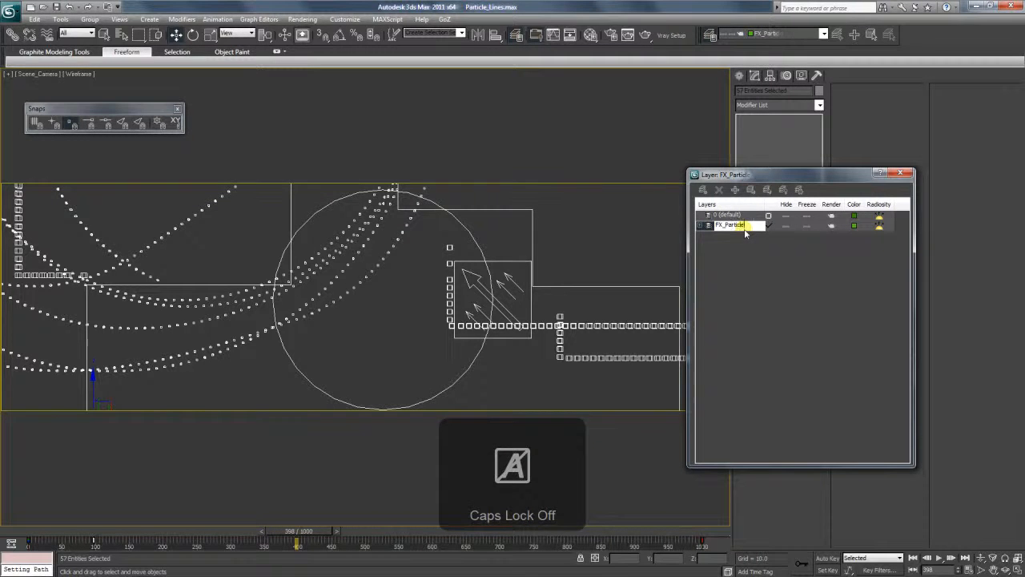
text(le)
key(Return)
Limit selection to Cameras, select all cameras and put them on a new layer named Camera_Scene.
click(71, 34)
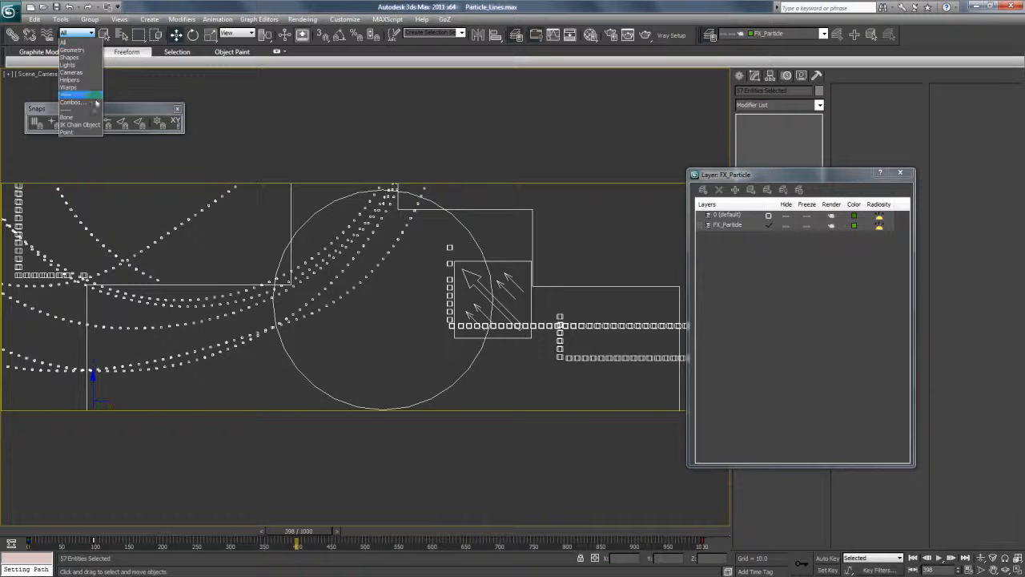
click(79, 78)
key(ctrl+a)
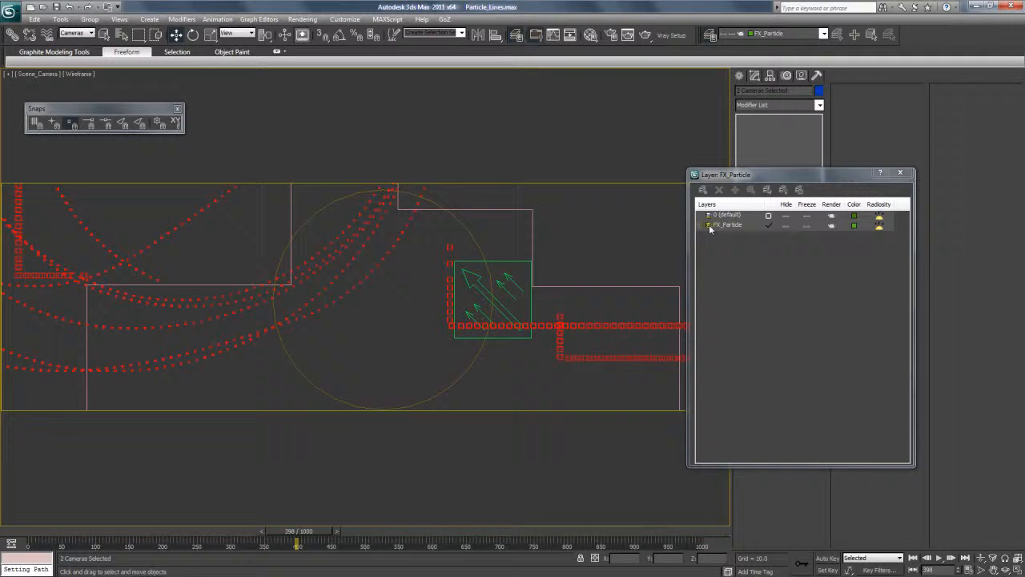
click(703, 189)
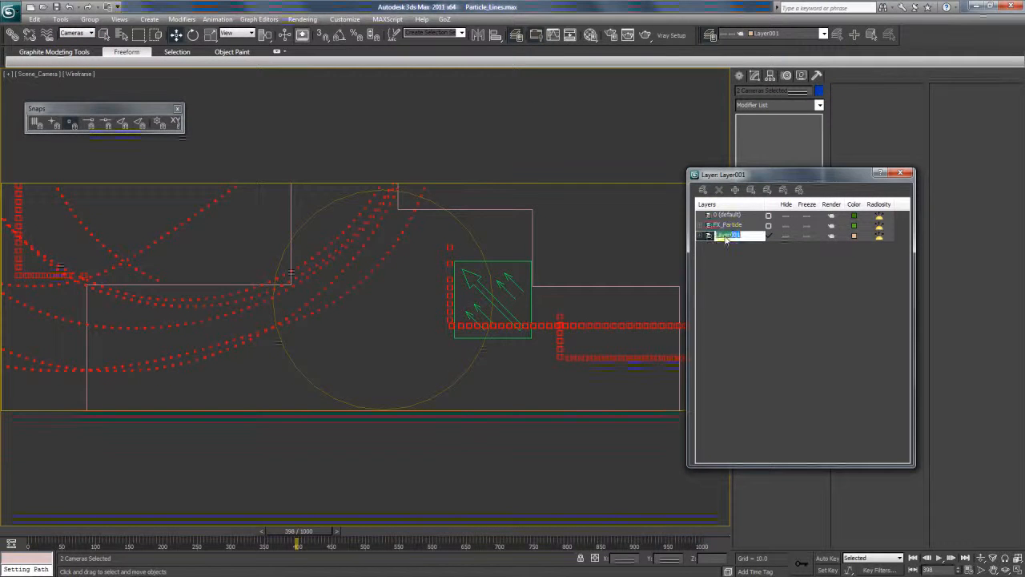
key(Caps_Lock)
text(C)
key(Caps_Lock)
text(amera_Scenee)
key(BackSpace)
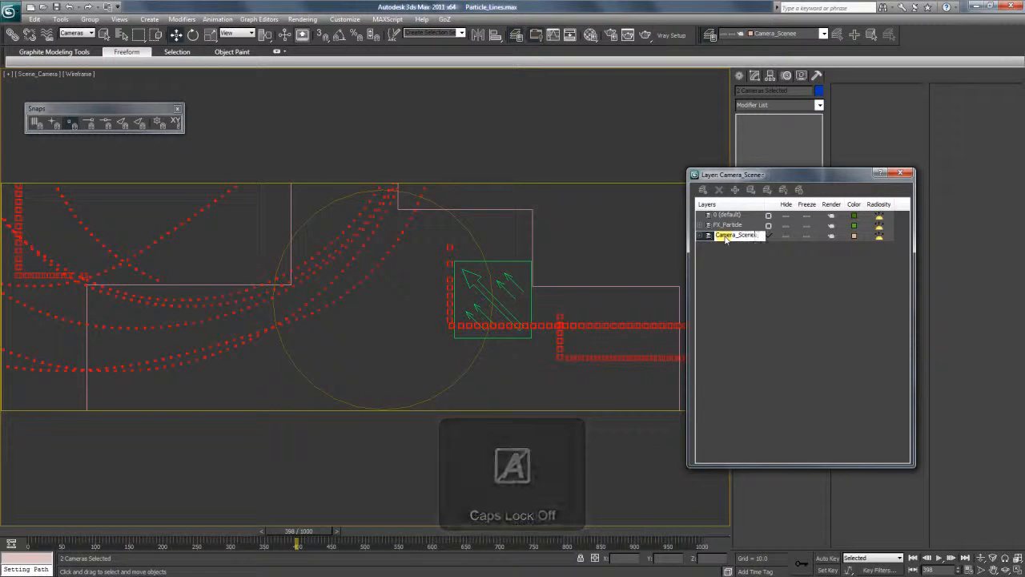
key(Return)
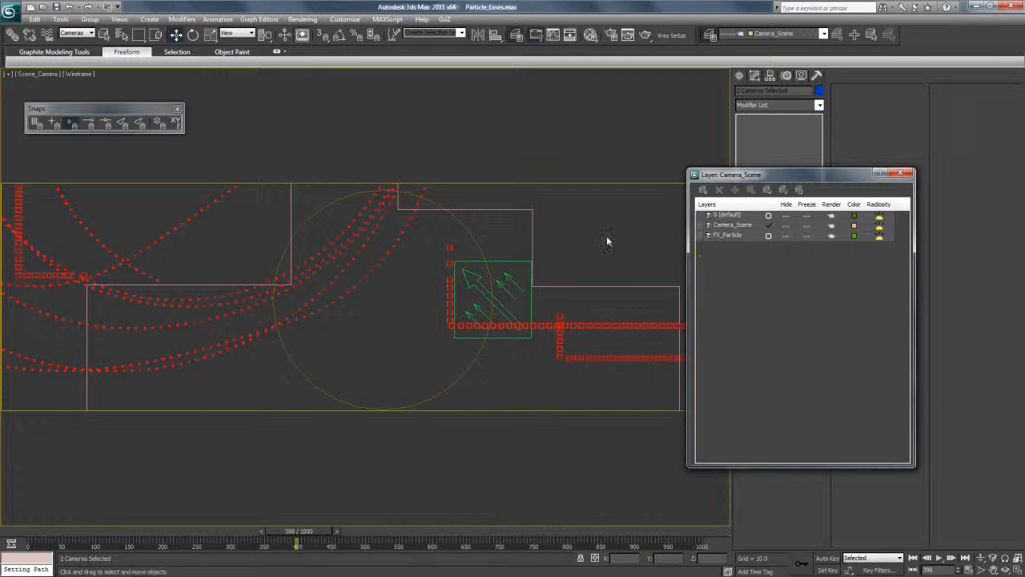
Clear the selection and change the camera viewport to a Perspective view showing the emitters, camera and particle paths.
click(604, 234)
key(p)
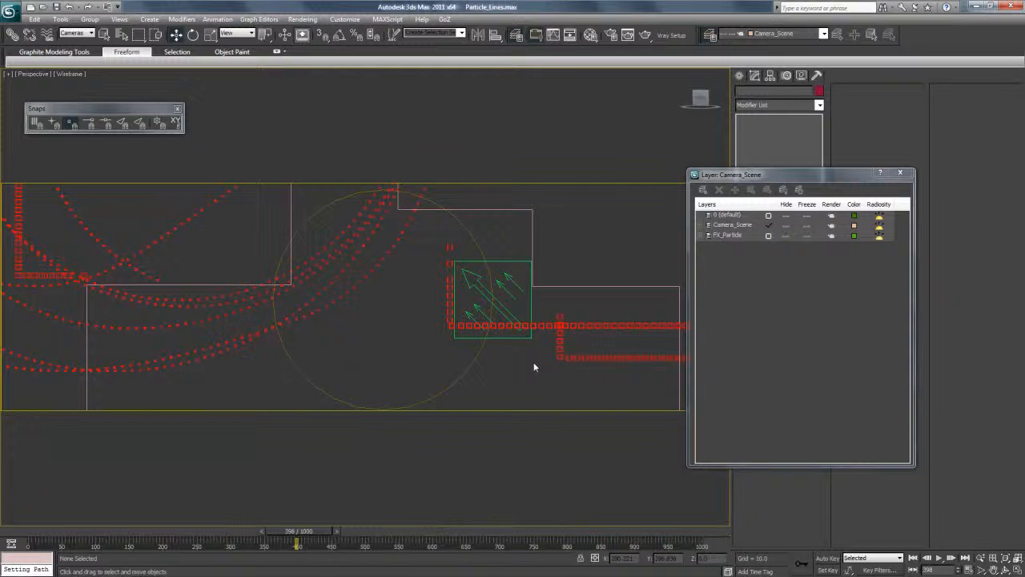
scroll(534, 366, down, 6)
scroll(534, 366, up, 4)
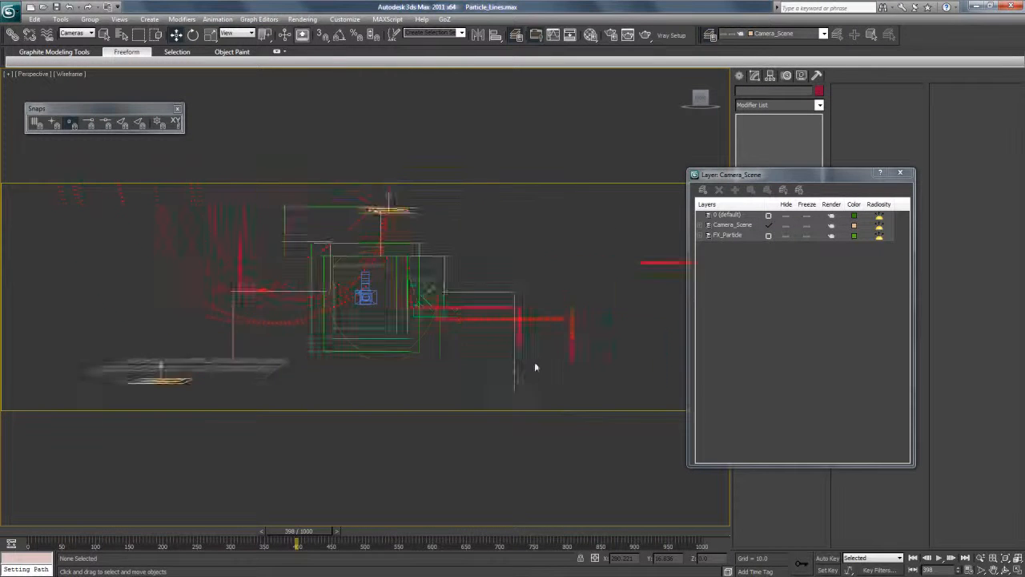
scroll(533, 358, up, 3)
scroll(530, 349, down, 2)
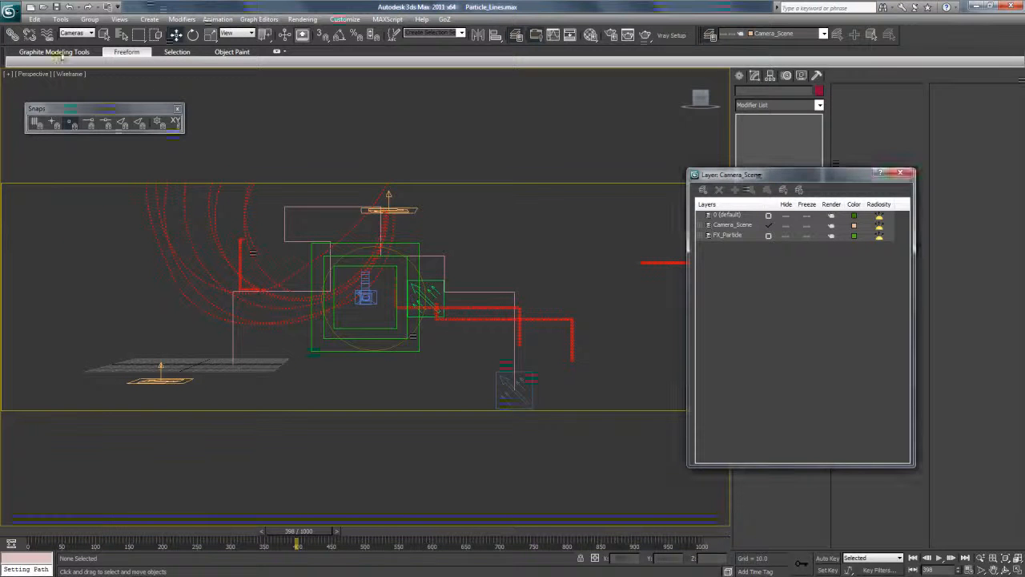
Open FX_Circle_3 from the Digital_Tutors\4 folder for merging into the current scene.
click(11, 12)
mouse_move(70, 154)
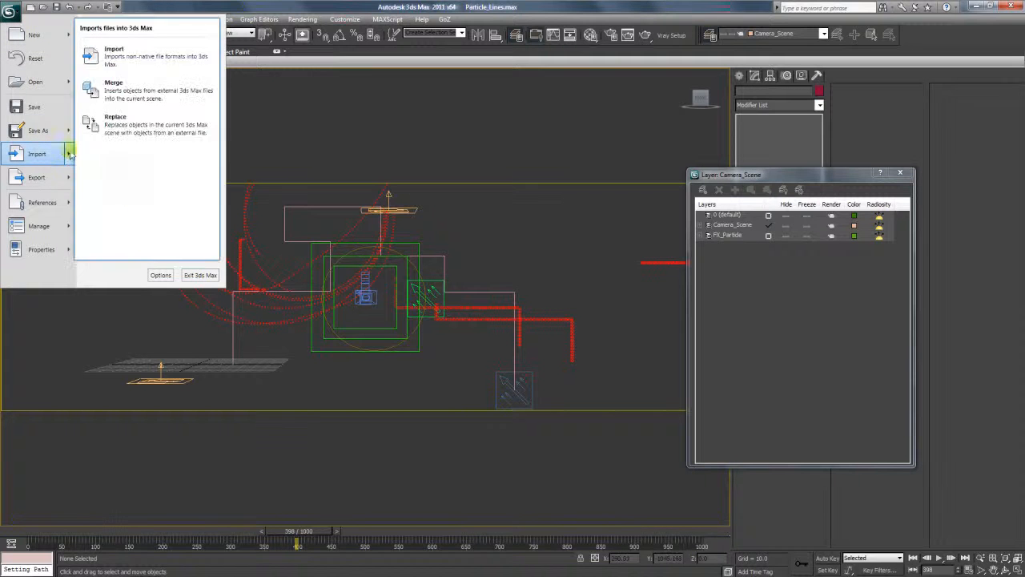
click(120, 92)
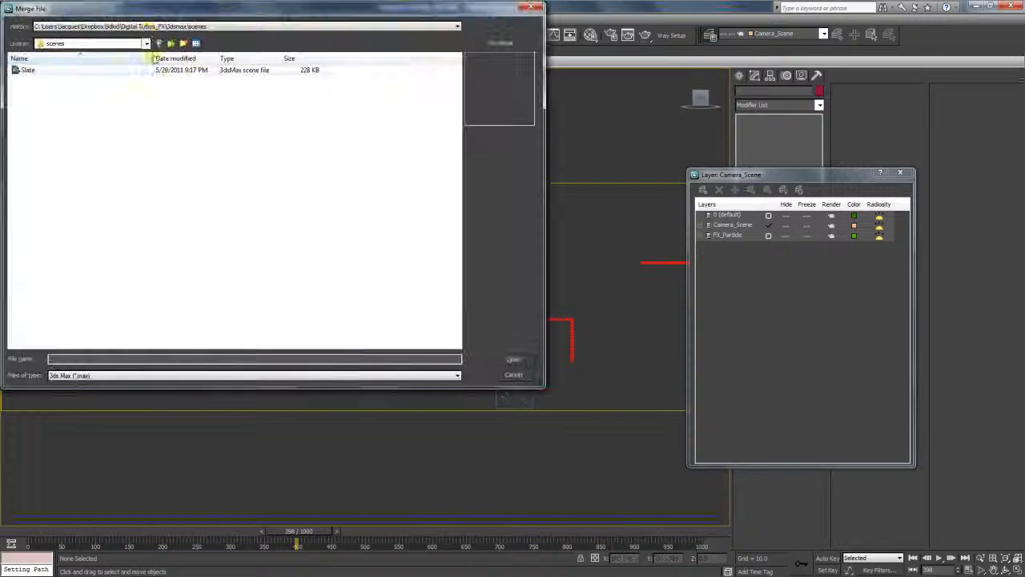
click(148, 27)
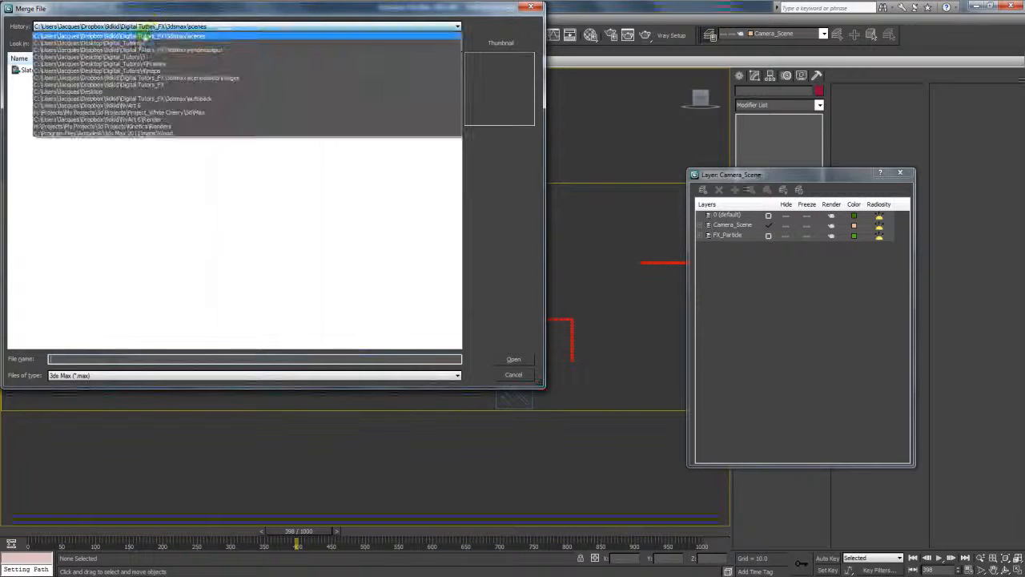
click(137, 44)
click(263, 95)
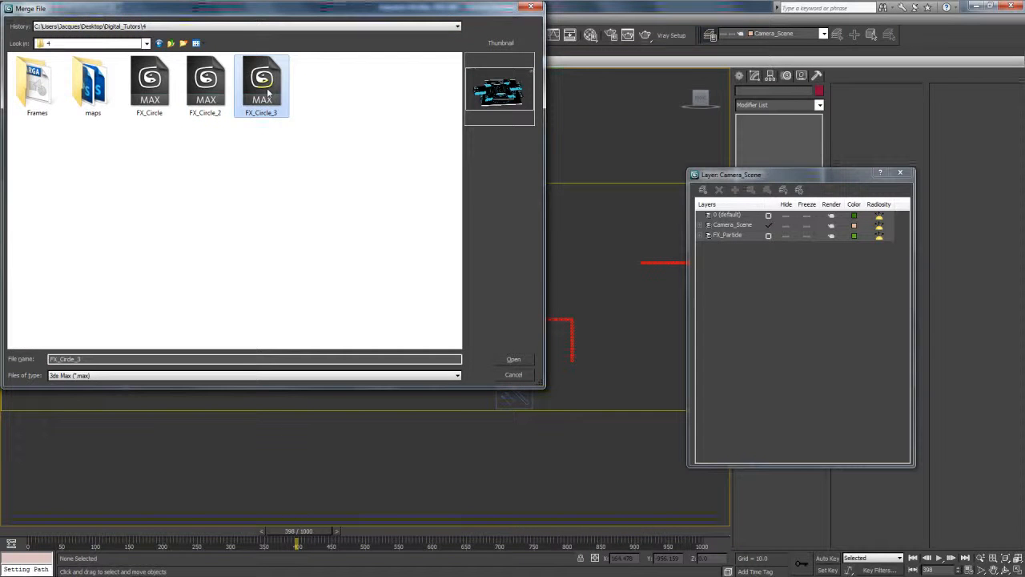
double_click(262, 101)
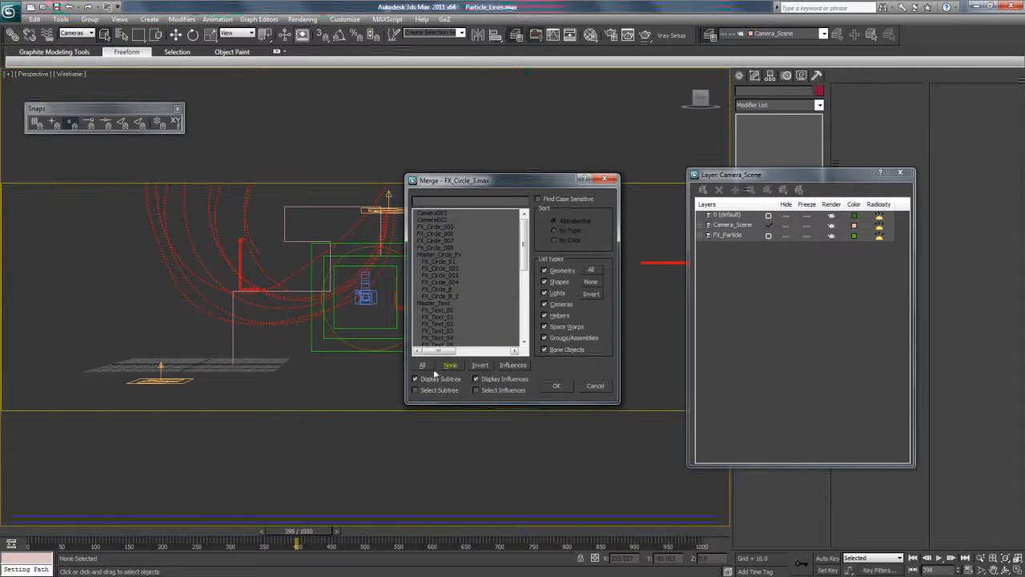
Select everything in the merge list except the cameras and merge those objects into the scene.
click(423, 365)
drag(522, 300, 528, 241)
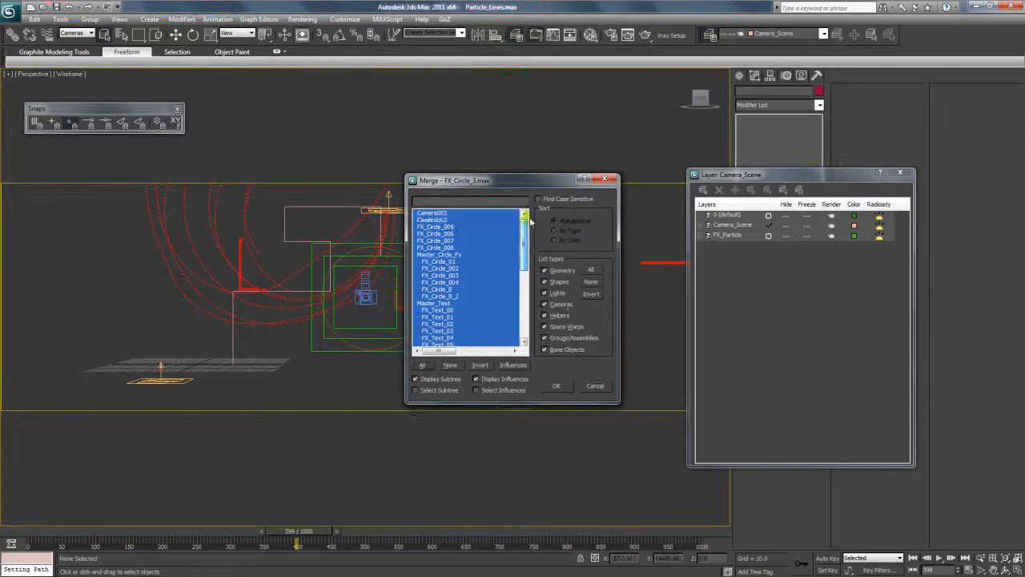
ctrl+click(439, 220)
mouse_move(524, 245)
mouse_down()
mouse_move(527, 327)
mouse_move(534, 227)
mouse_up()
click(556, 386)
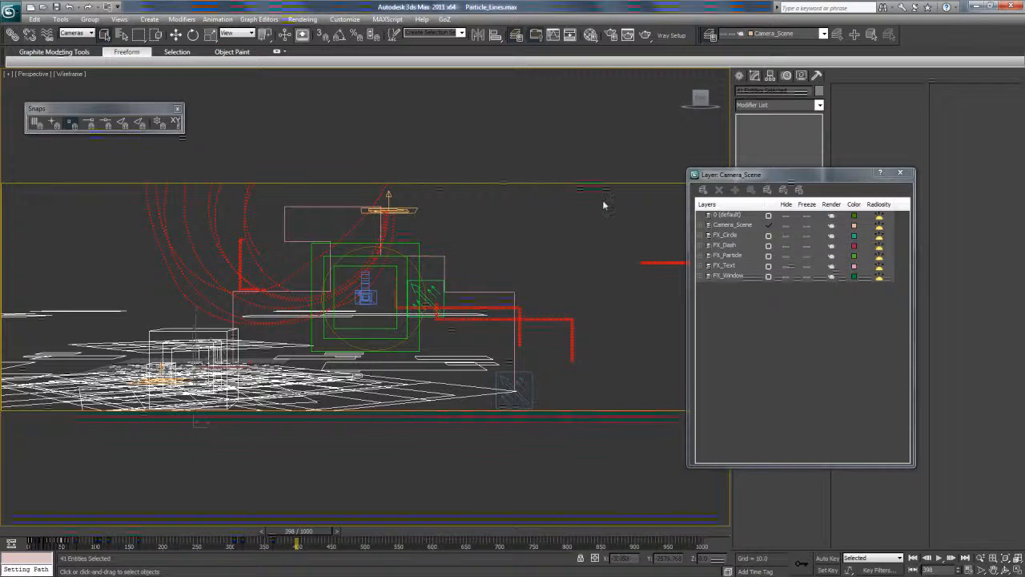
Scale down the selected merged objects uniformly and move them up among the particle emitters in the Perspective view.
click(1006, 569)
drag(449, 360, 345, 286)
click(211, 35)
drag(186, 304, 210, 461)
key(w)
drag(218, 285, 367, 224)
In the Scene_Camera view, rotate the merged objects to face the camera and move them down to the centre of the frame.
click(27, 74)
mouse_move(72, 81)
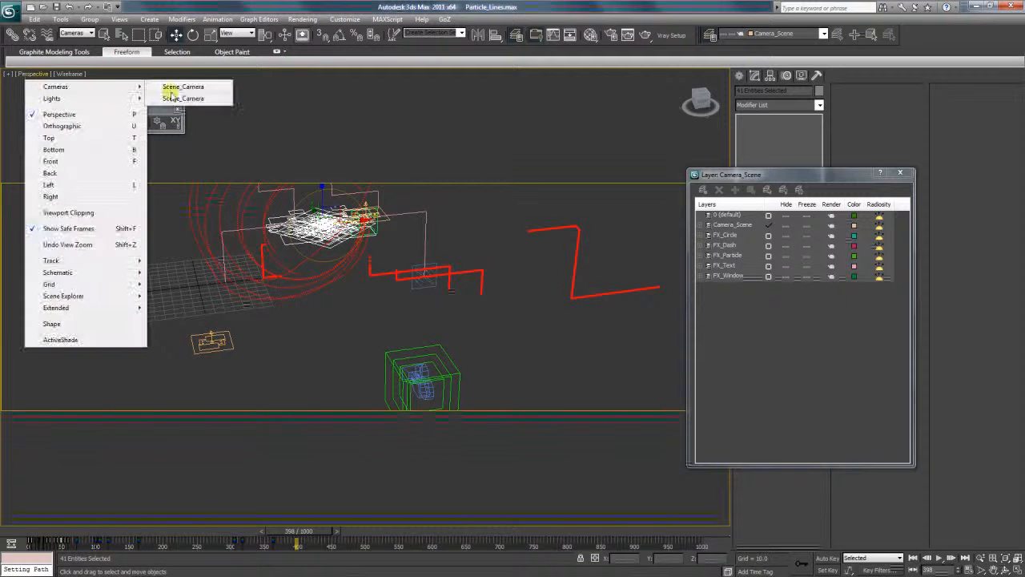
click(178, 83)
click(194, 36)
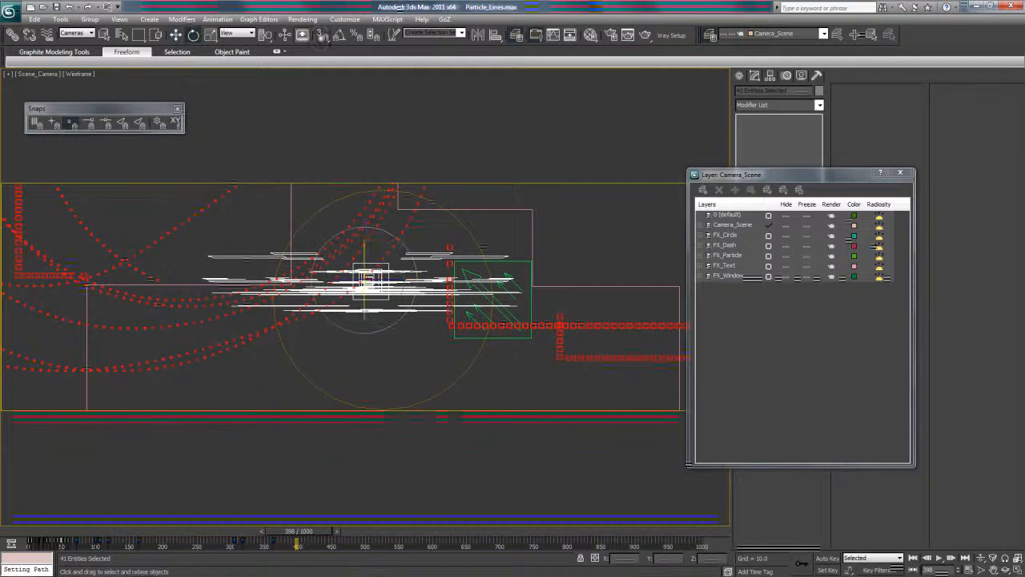
drag(374, 258, 372, 303)
click(176, 34)
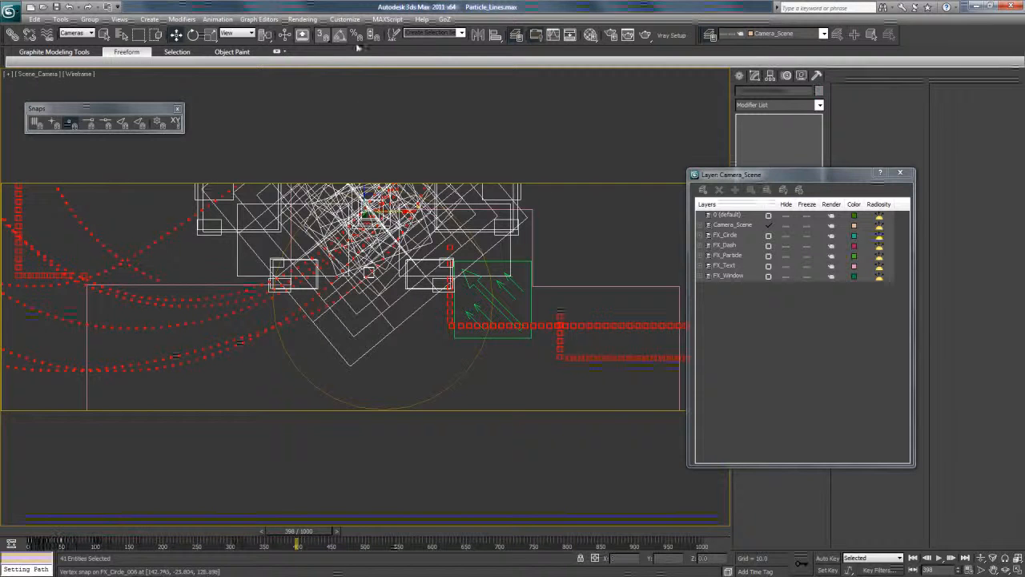
drag(383, 202, 386, 290)
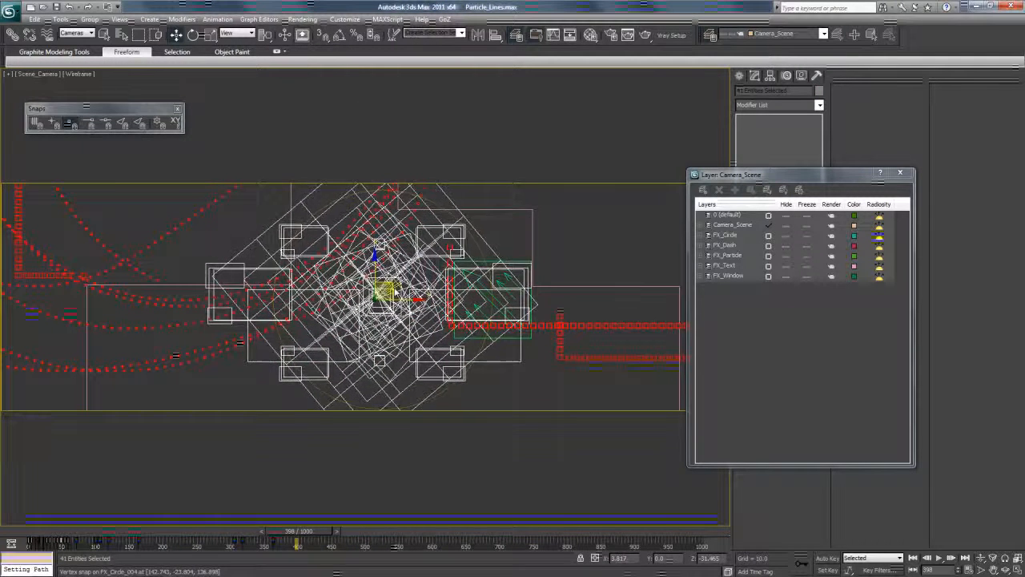
Shade the camera view with Smooth + Highlights and scrub the animation to frame 417.
click(79, 73)
click(87, 85)
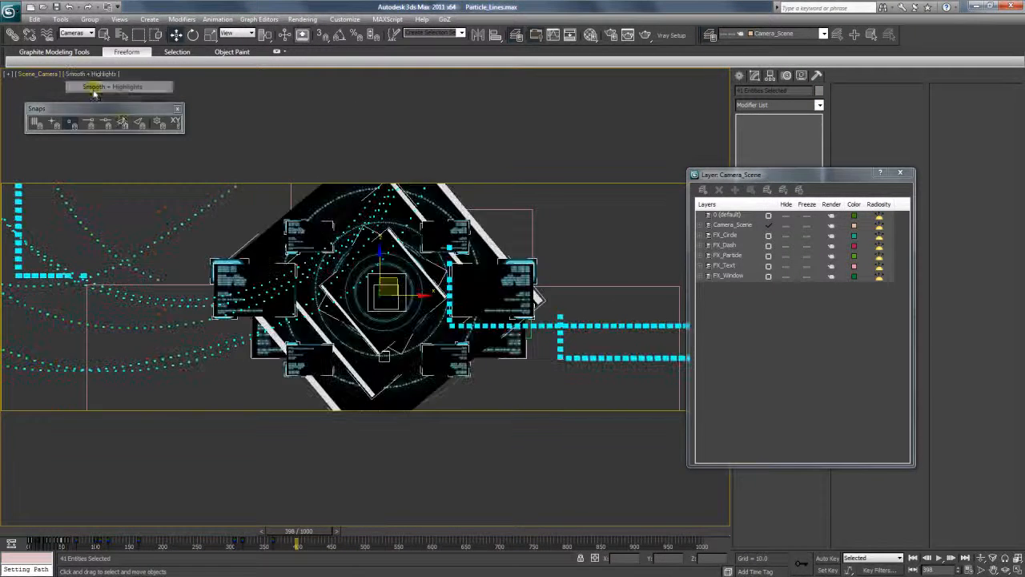
drag(309, 539, 346, 542)
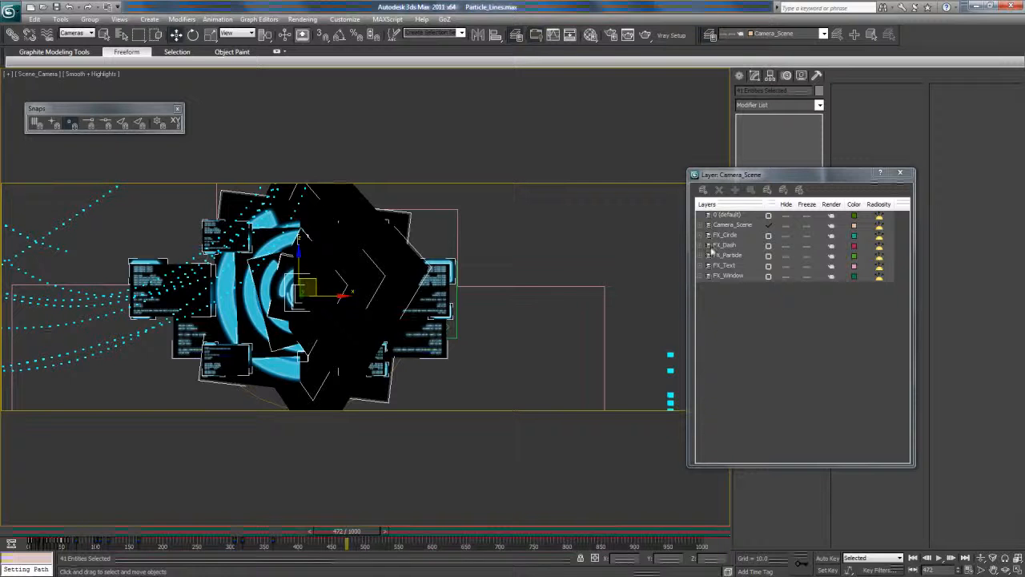
drag(343, 534, 315, 551)
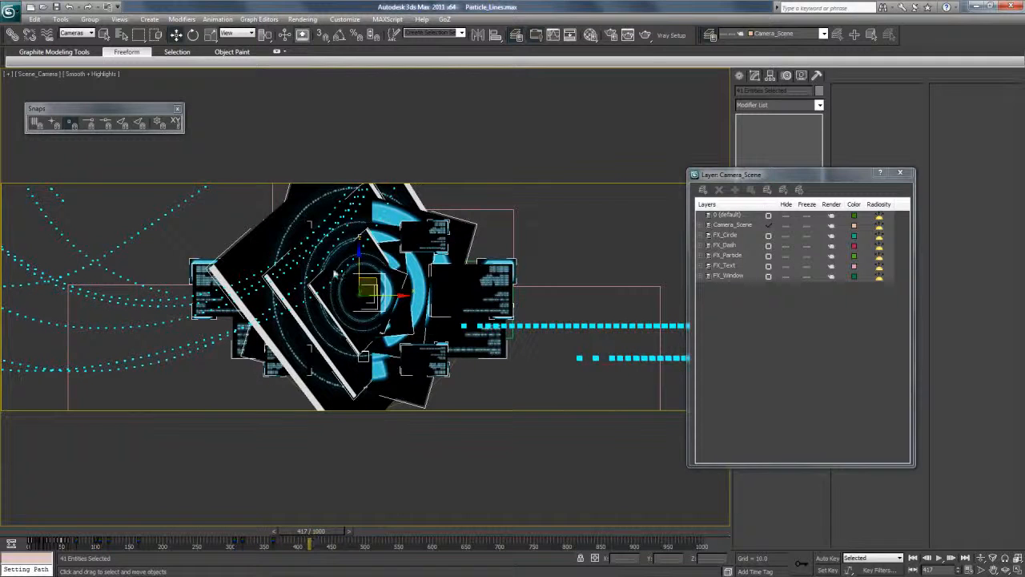
Set the render time output to Single and render frame 417 from Scene_Camera.
click(313, 20)
click(325, 41)
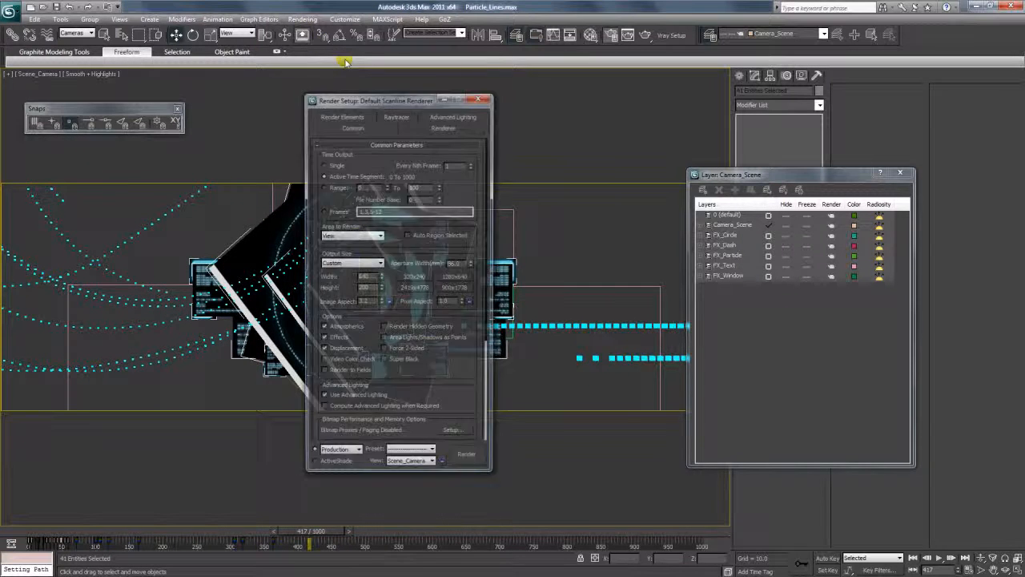
drag(405, 94, 585, 90)
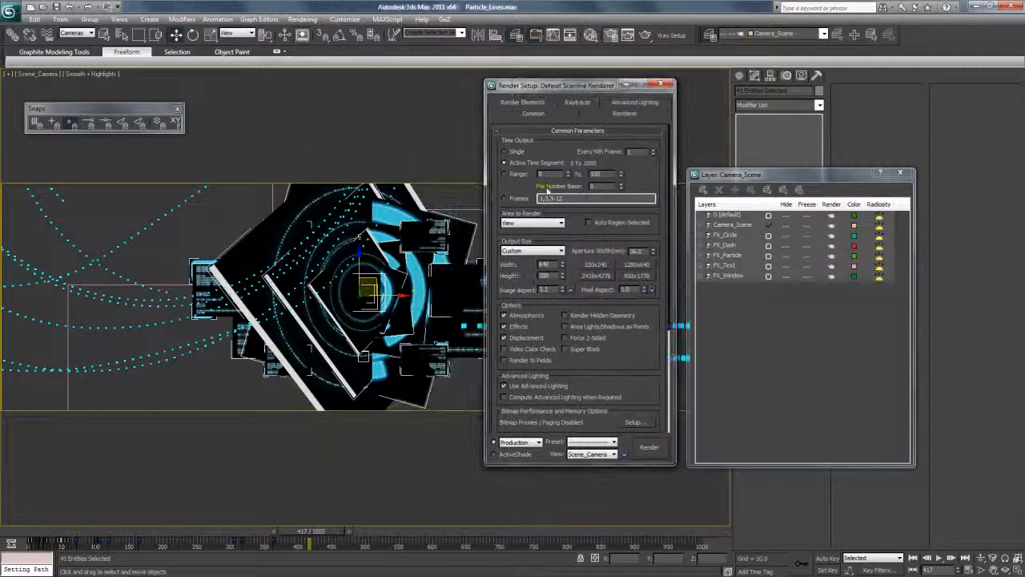
scroll(529, 329, down, 5)
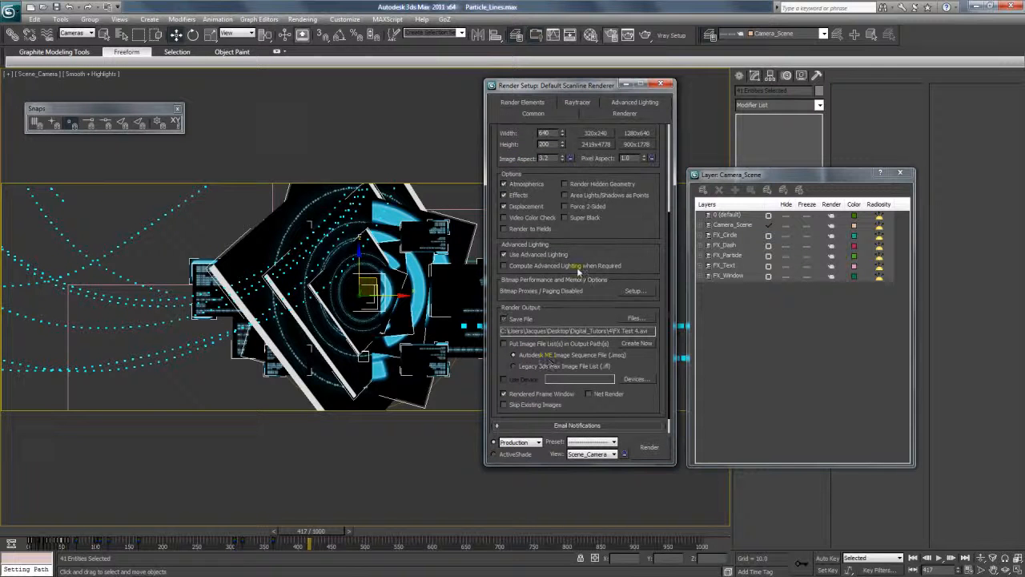
scroll(619, 413, up, 5)
click(650, 448)
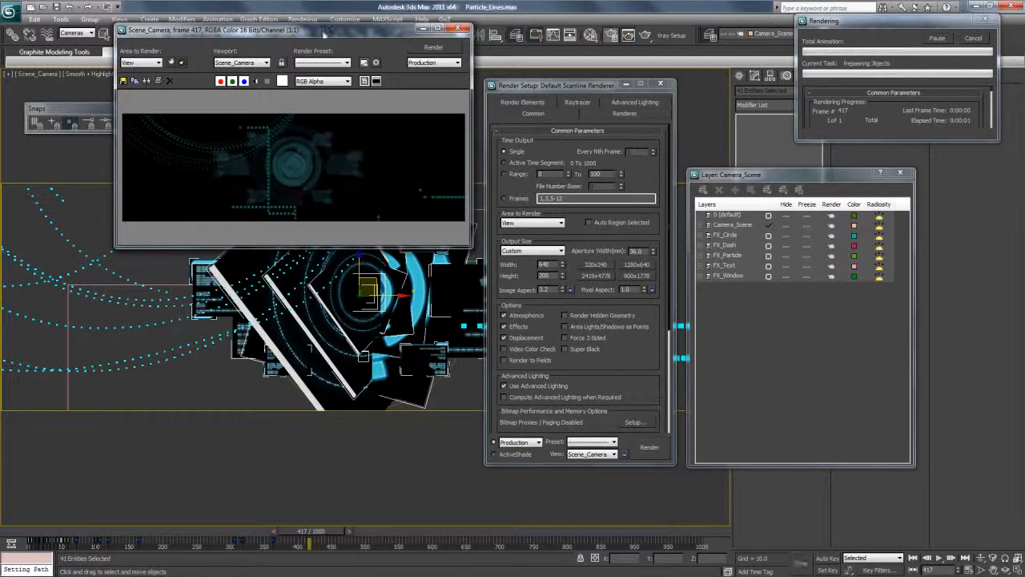
Examine the circle graphics and particle lines up close in the rendered frame, then close the render and setup windows.
drag(326, 30, 337, 60)
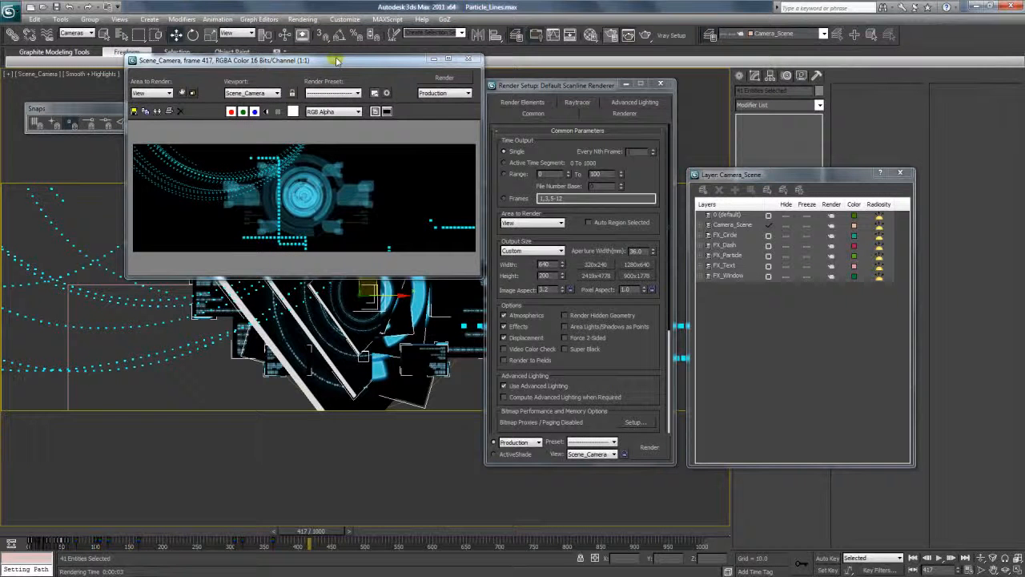
scroll(304, 190, up, 4)
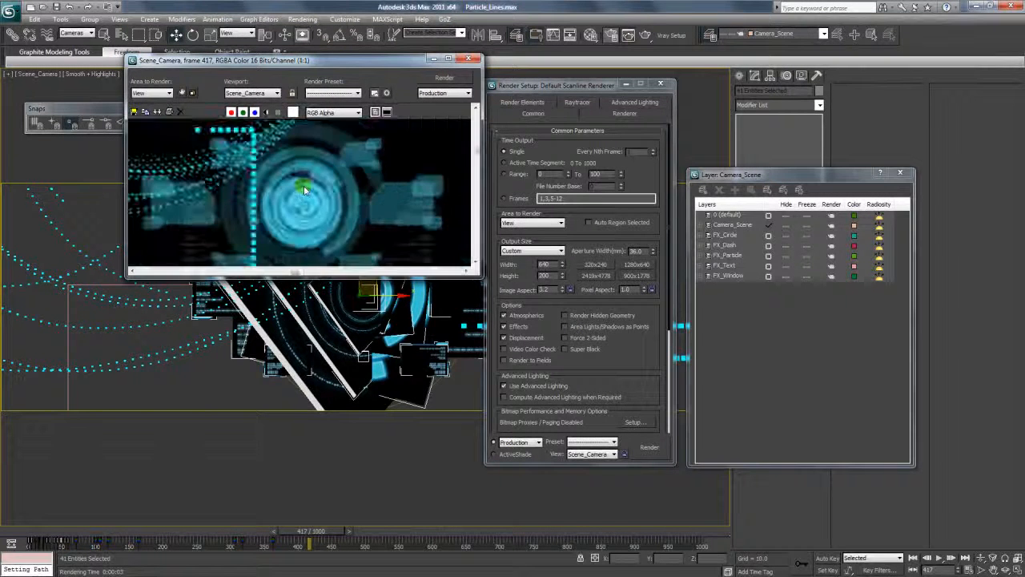
scroll(305, 190, down, 4)
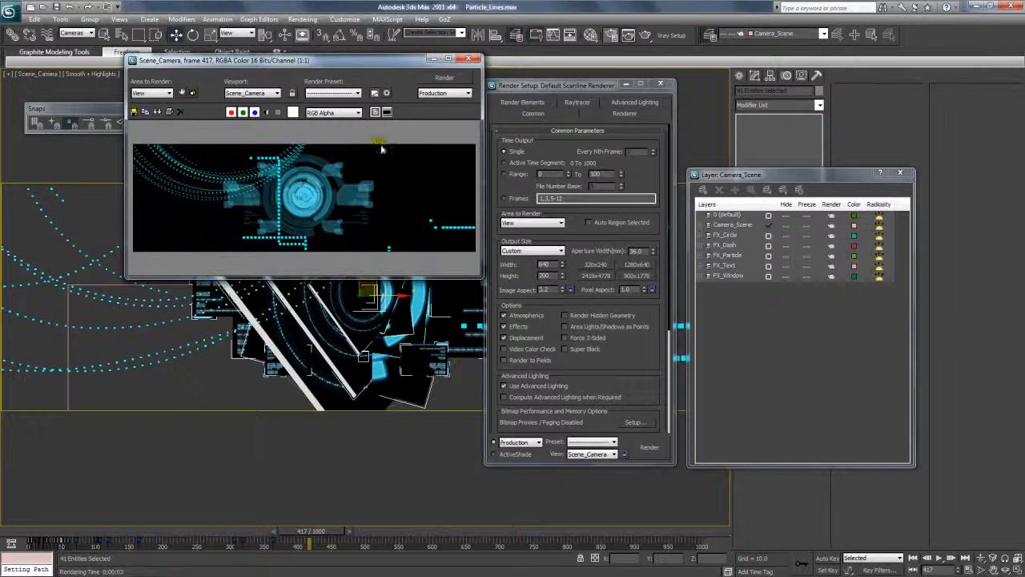
click(469, 58)
click(661, 83)
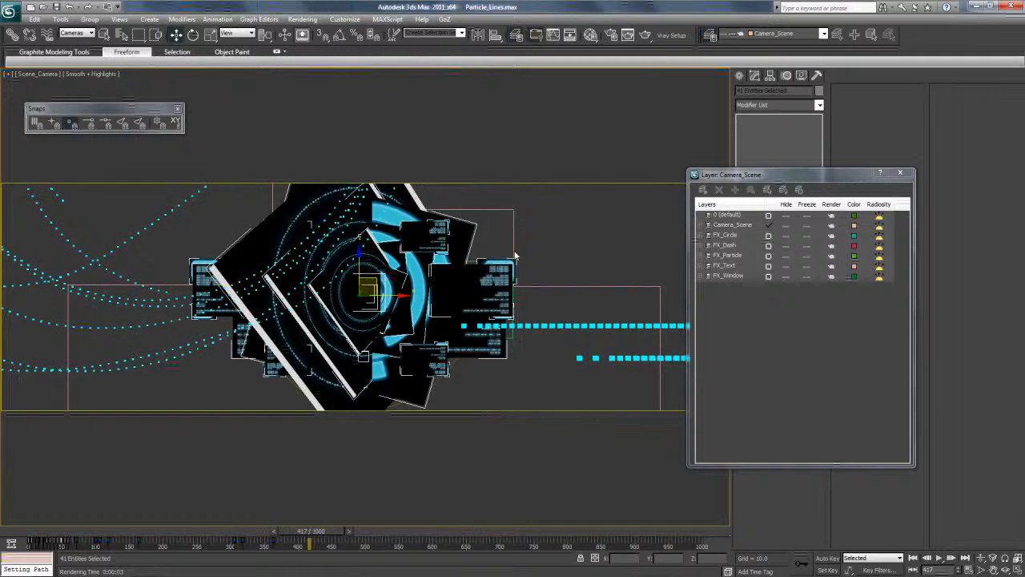
In the Top view, move the merged objects toward the camera, in front of the particle lines, and return to the Scene_Camera view.
key(t)
drag(626, 317, 627, 384)
scroll(596, 334, down, 3)
drag(461, 311, 463, 376)
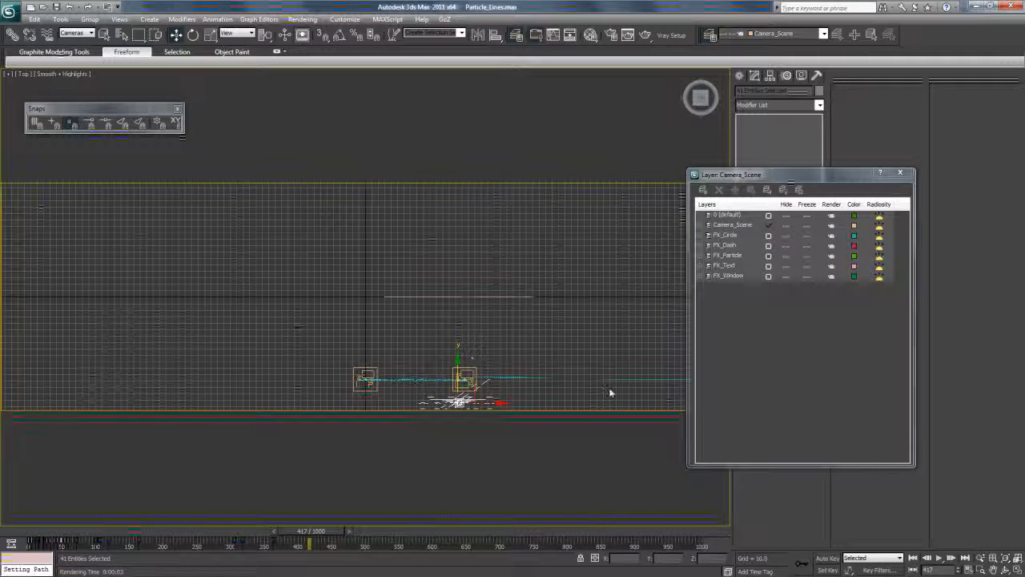
middle_drag(534, 355, 469, 300)
scroll(469, 307, up, 4)
scroll(449, 252, up, 2)
middle_drag(444, 253, 386, 297)
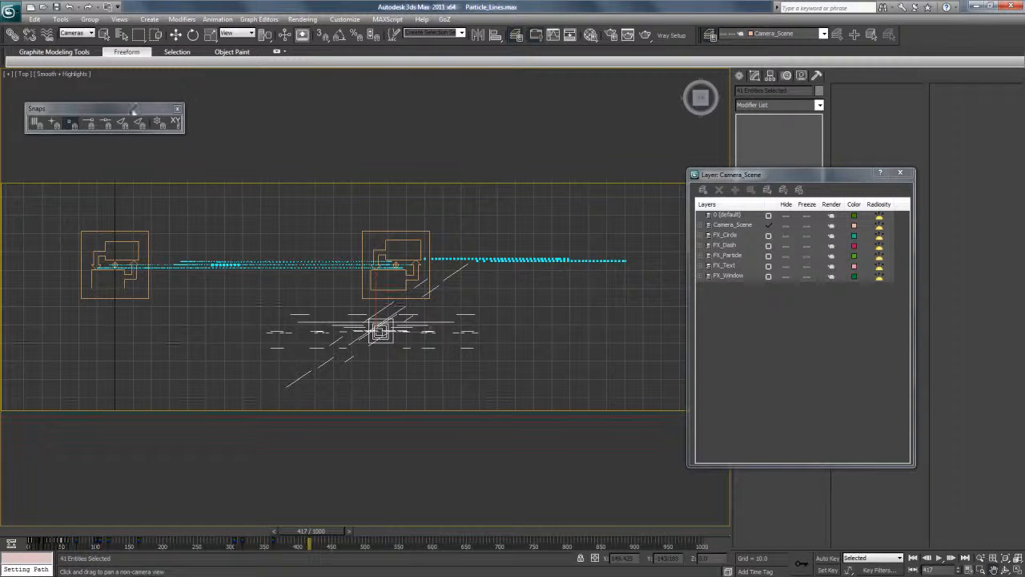
click(25, 75)
mouse_move(116, 84)
click(180, 86)
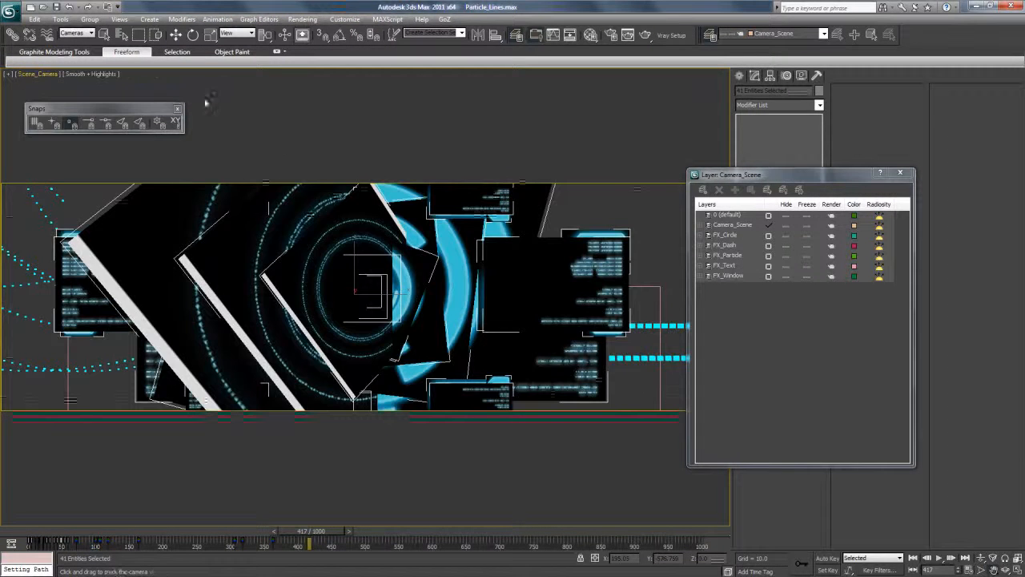
Select Scene_Camera, close the layer manager and dolly the camera back to show more of the circle graphics.
click(40, 73)
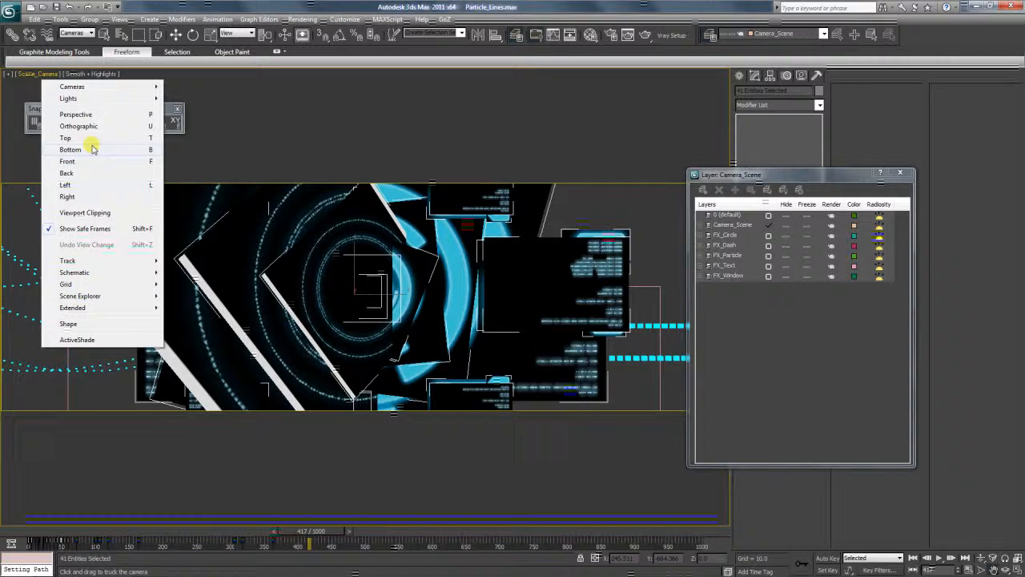
click(8, 75)
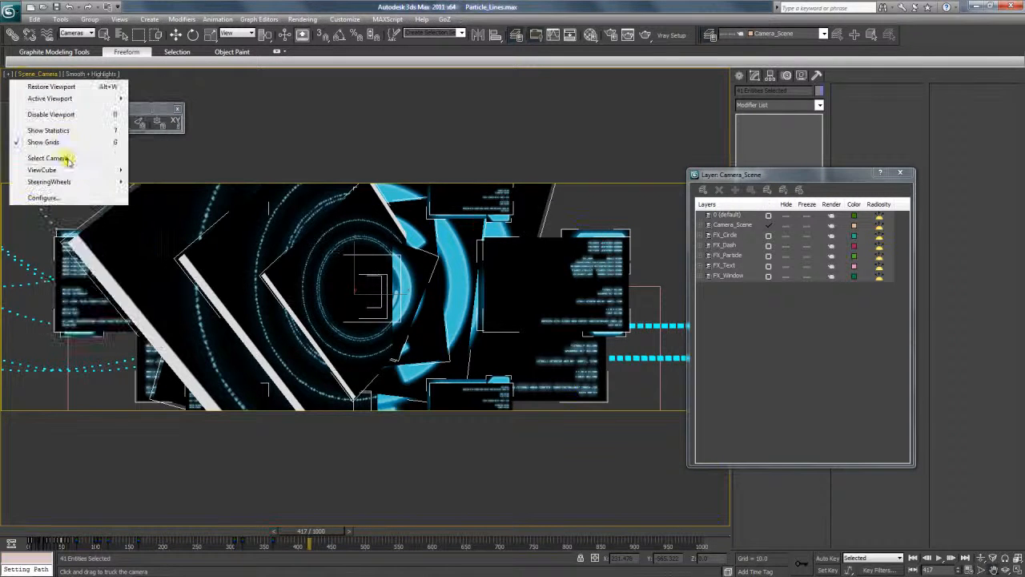
click(69, 159)
click(904, 174)
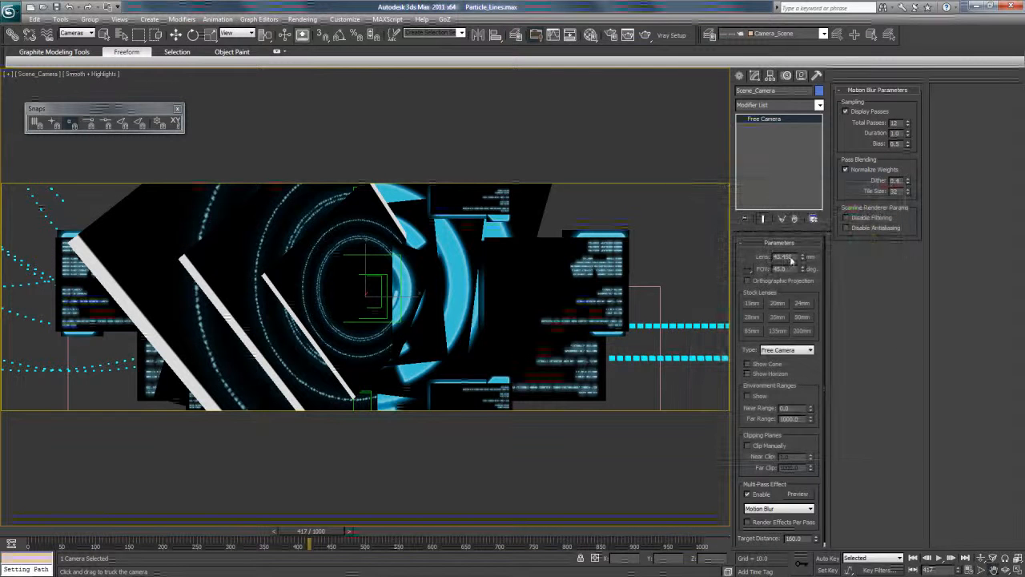
drag(545, 313, 547, 343)
Render frame 417 again, examine the new framing of the graphics and close the rendered frame.
click(627, 35)
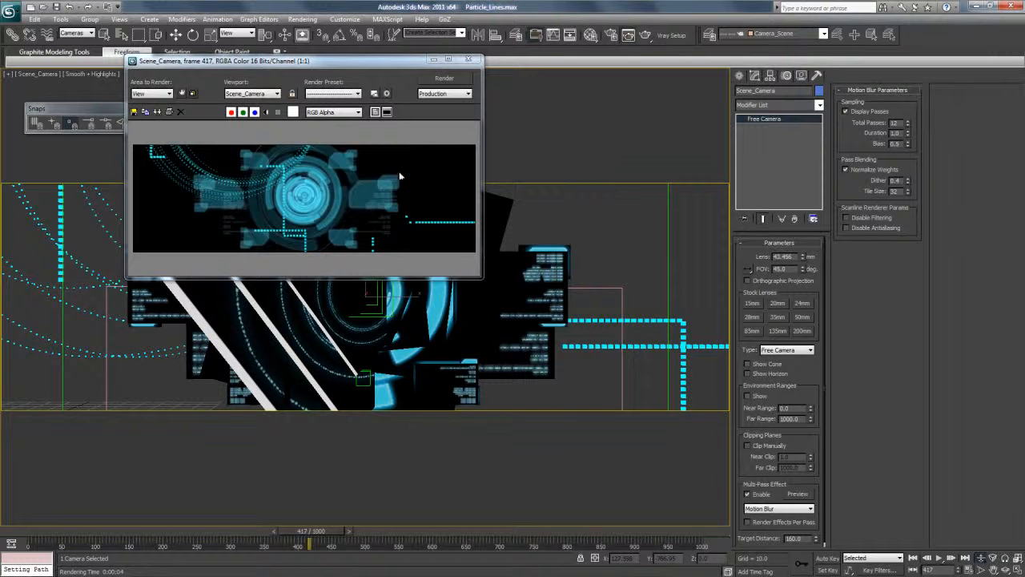
scroll(336, 181, up, 2)
scroll(337, 180, down, 2)
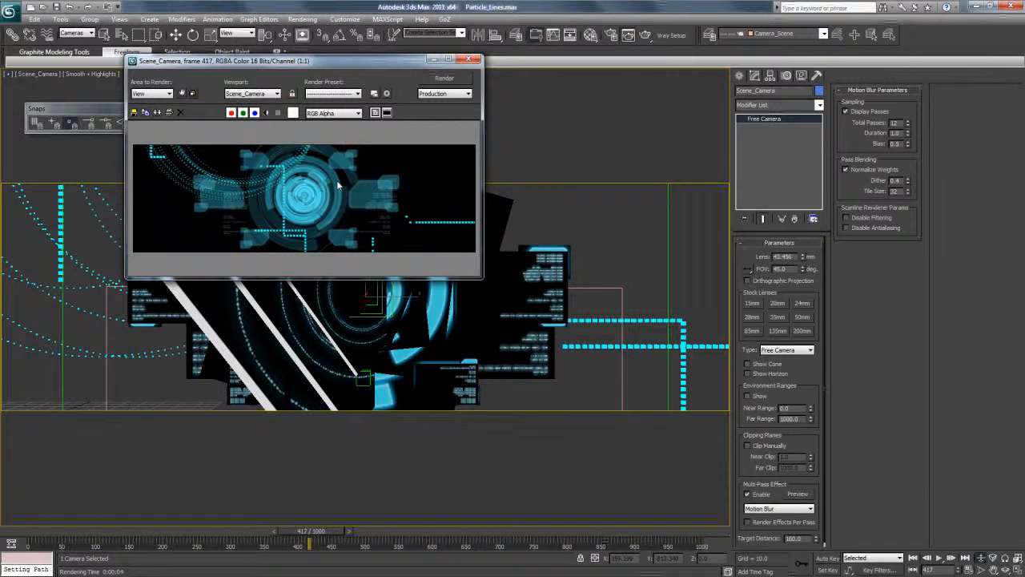
click(468, 59)
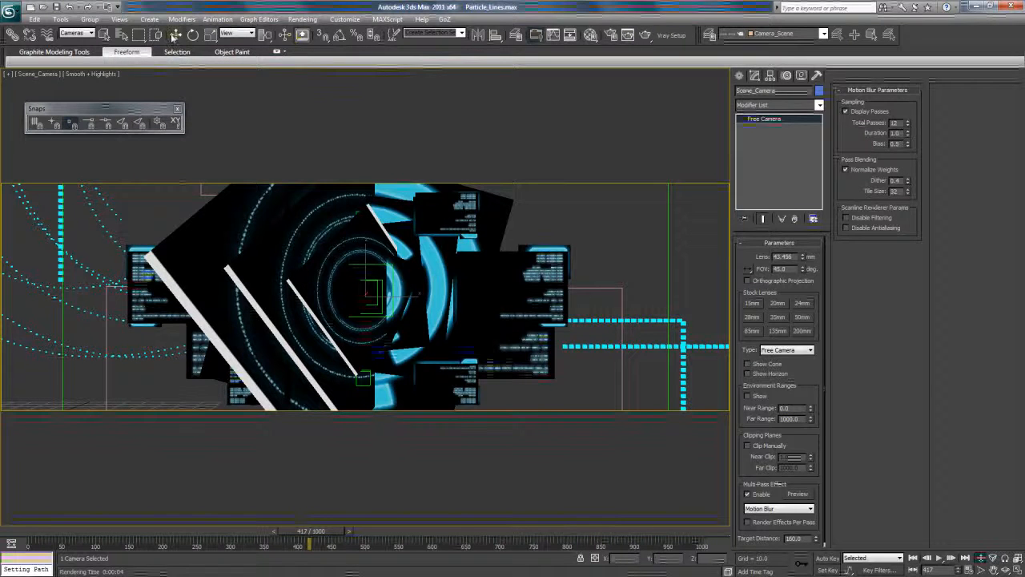
Reopen the layer manager, select all objects on the FX_Dash layer, isolate them and scrub to frame 0.
click(398, 157)
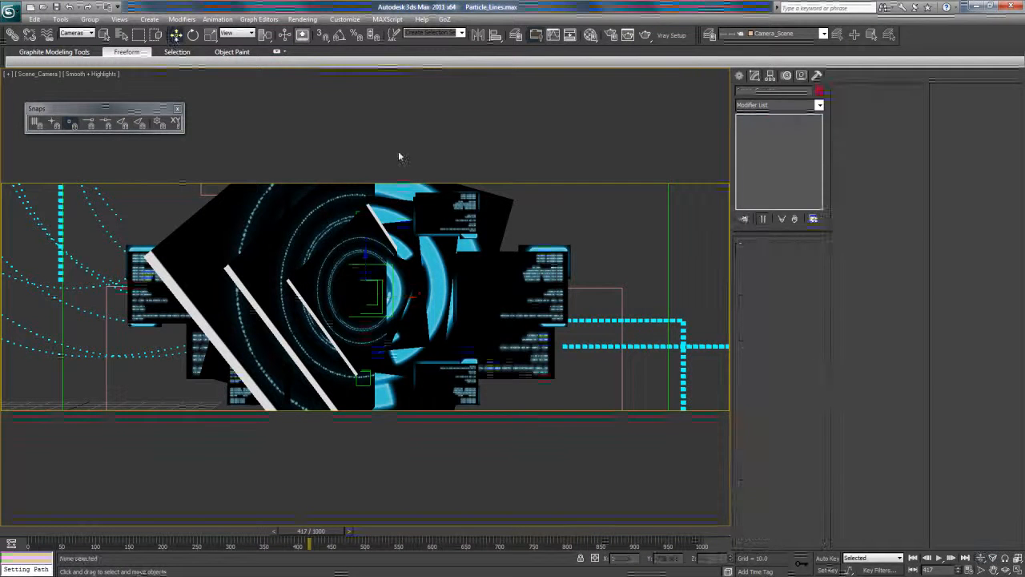
click(516, 34)
click(702, 245)
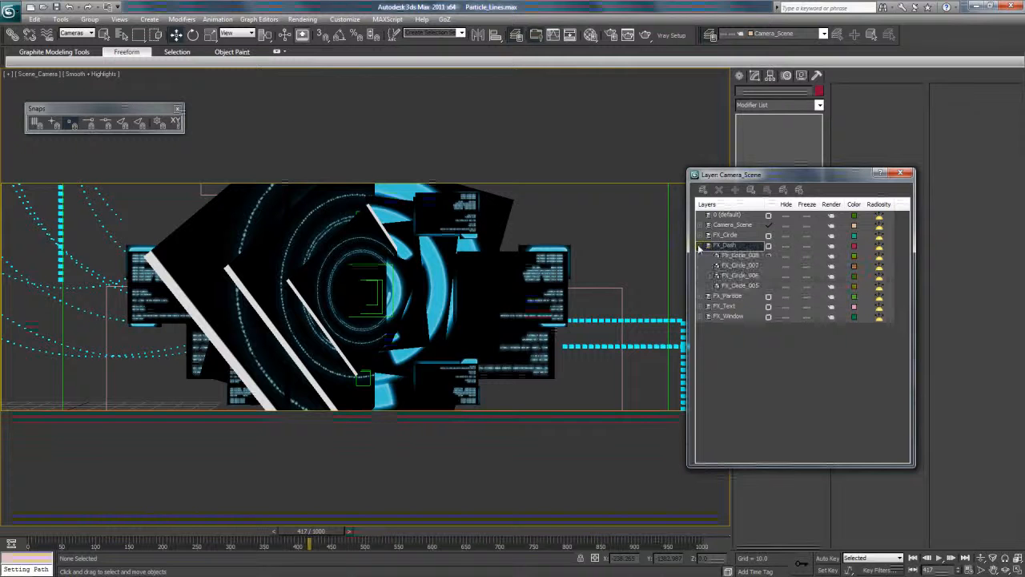
click(751, 192)
right_click(436, 262)
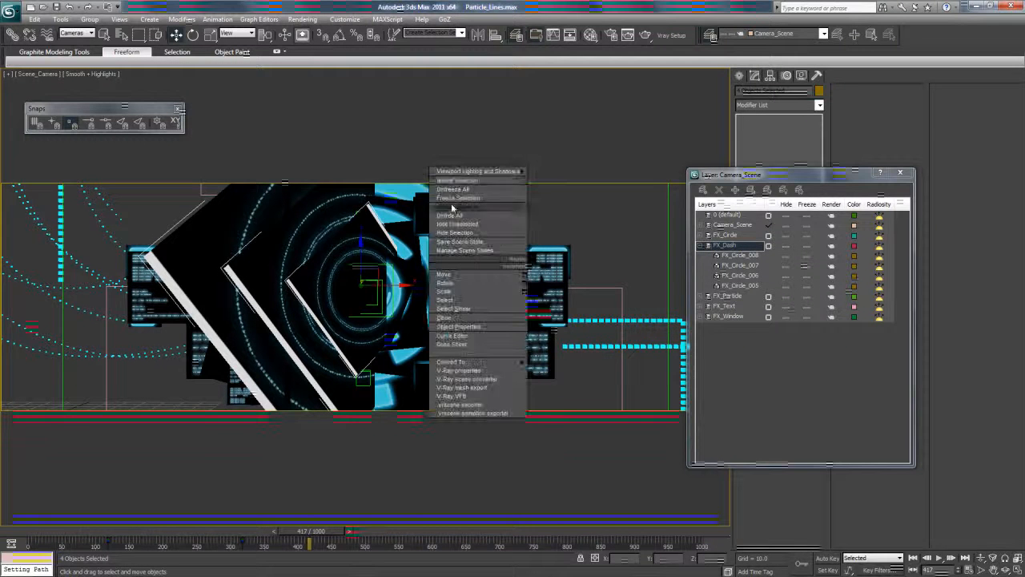
click(460, 183)
drag(323, 531, 15, 513)
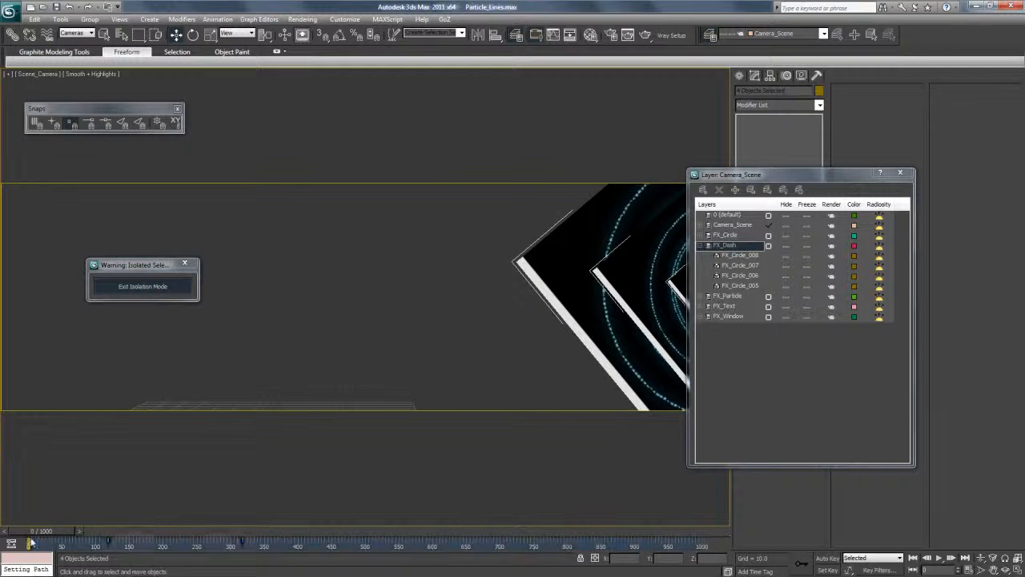
Go to frame 426, make FX_Dash the current layer and draw a dummy helper near the dash circles.
drag(70, 529, 327, 537)
drag(761, 175, 838, 184)
click(743, 75)
click(808, 93)
click(795, 92)
click(769, 148)
click(882, 263)
drag(629, 336, 639, 354)
Align the dummy center to center with FX_Circle_007 in X, Y and Z position and scale it down inside the inner ring.
click(495, 36)
click(77, 33)
click(70, 41)
click(346, 280)
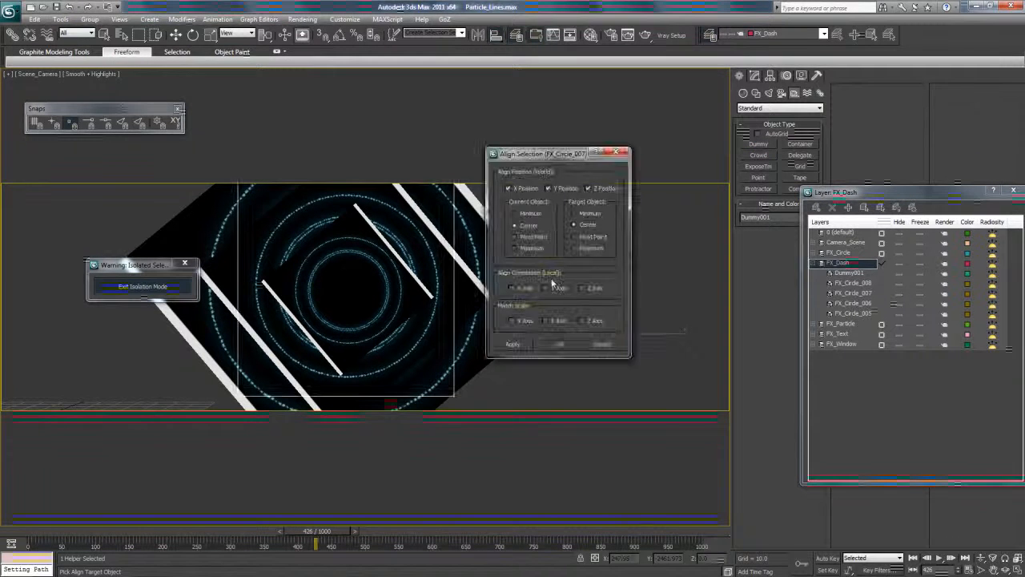
click(560, 344)
click(210, 36)
drag(360, 280, 362, 406)
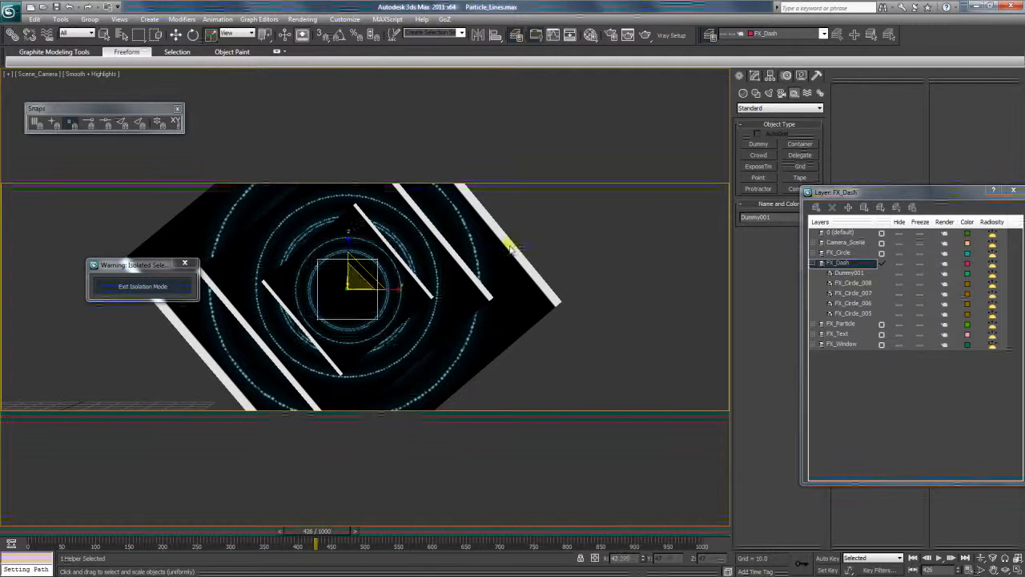
Select the four FX_Dash circle planes and link them to the dummy as their parent.
drag(526, 245, 405, 368)
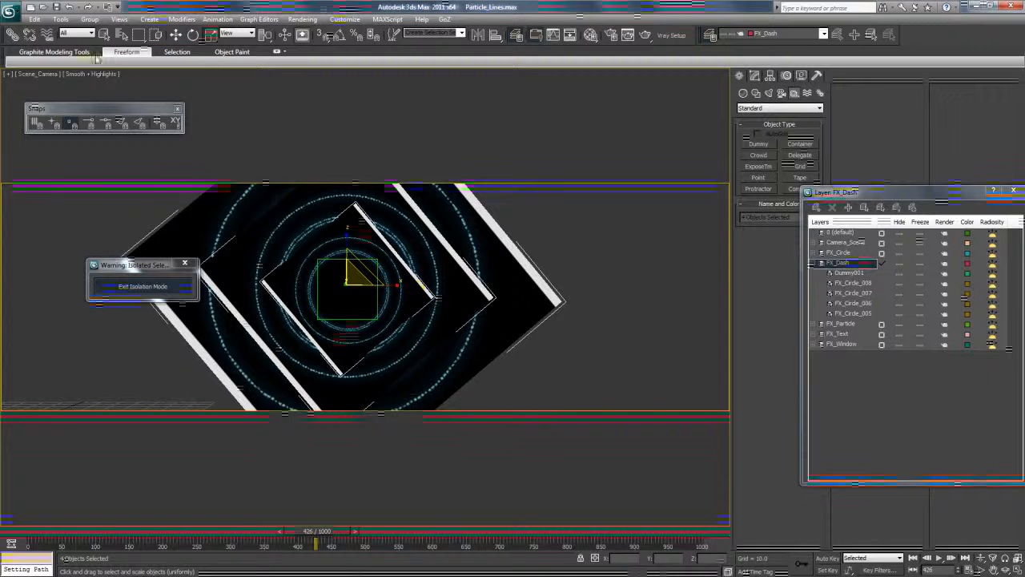
click(23, 36)
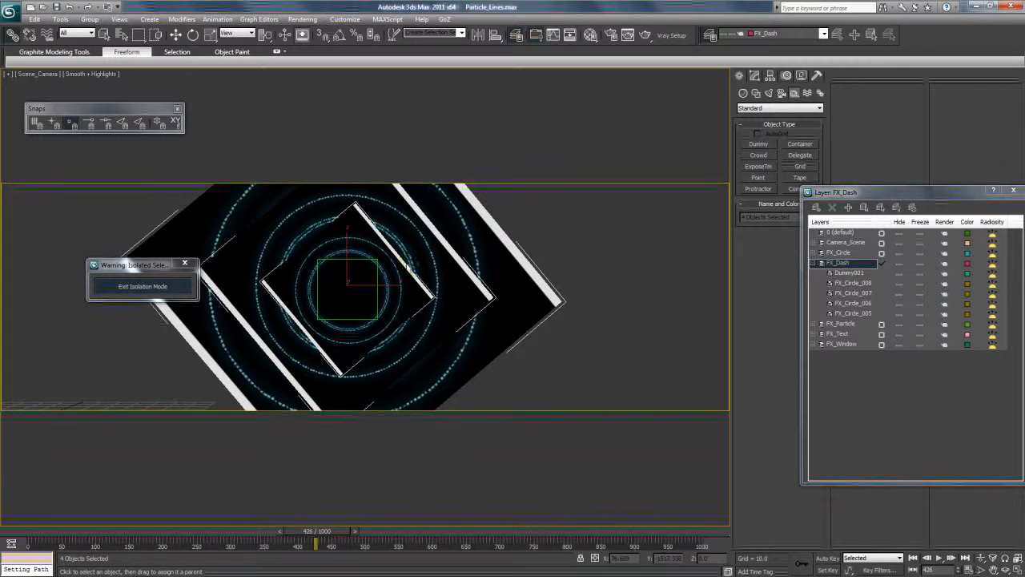
Test the link by rotating the dummy with its circles, and undo the rotation.
click(193, 34)
click(362, 269)
click(362, 269)
mouse_move(365, 267)
mouse_down()
mouse_move(400, 347)
mouse_move(376, 264)
mouse_move(316, 244)
mouse_move(361, 270)
mouse_move(365, 284)
mouse_up()
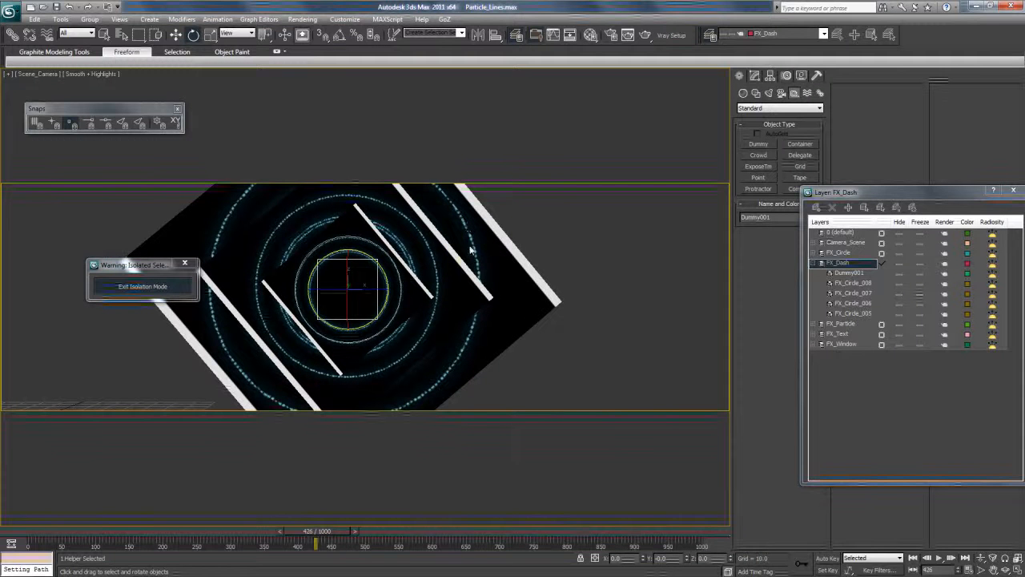
drag(371, 262, 387, 273)
key(ctrl+z)
With Auto Key on from frame 0, animate the dummy rotating one full turn and move its end key to frame 1000.
click(35, 546)
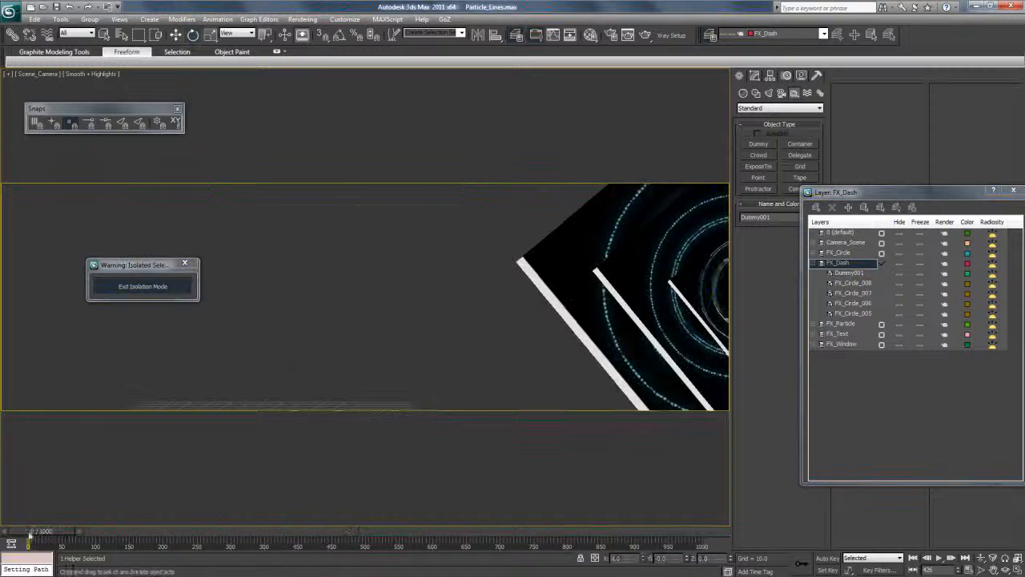
click(819, 560)
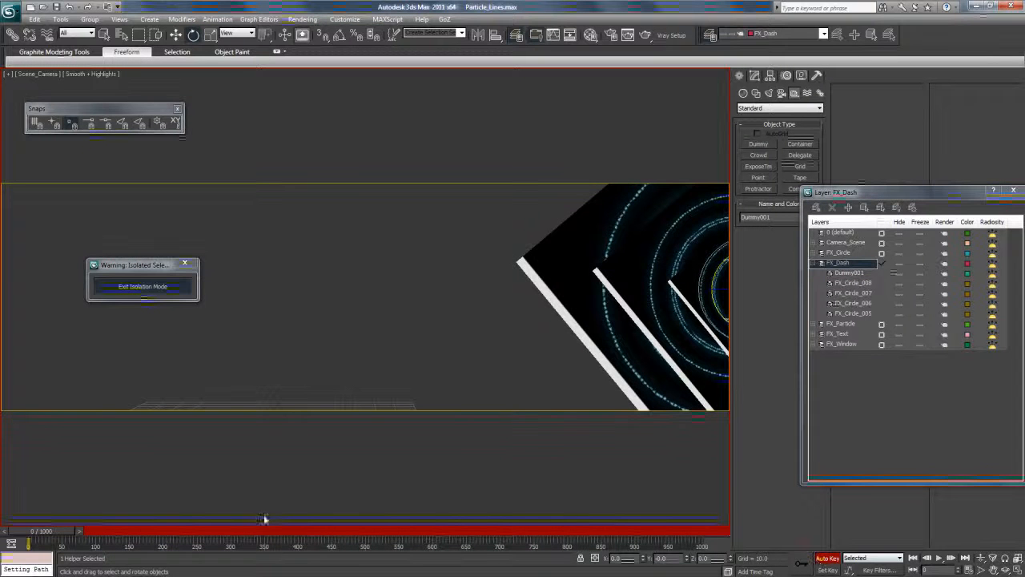
drag(61, 531, 460, 534)
key(e)
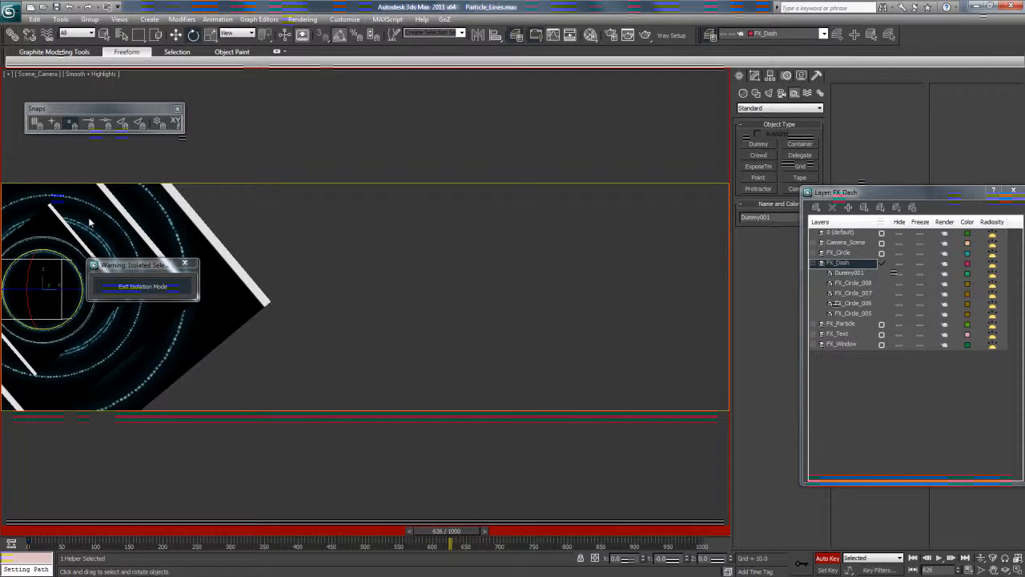
drag(60, 270, 135, 506)
drag(135, 485, 135, 473)
drag(450, 531, 201, 535)
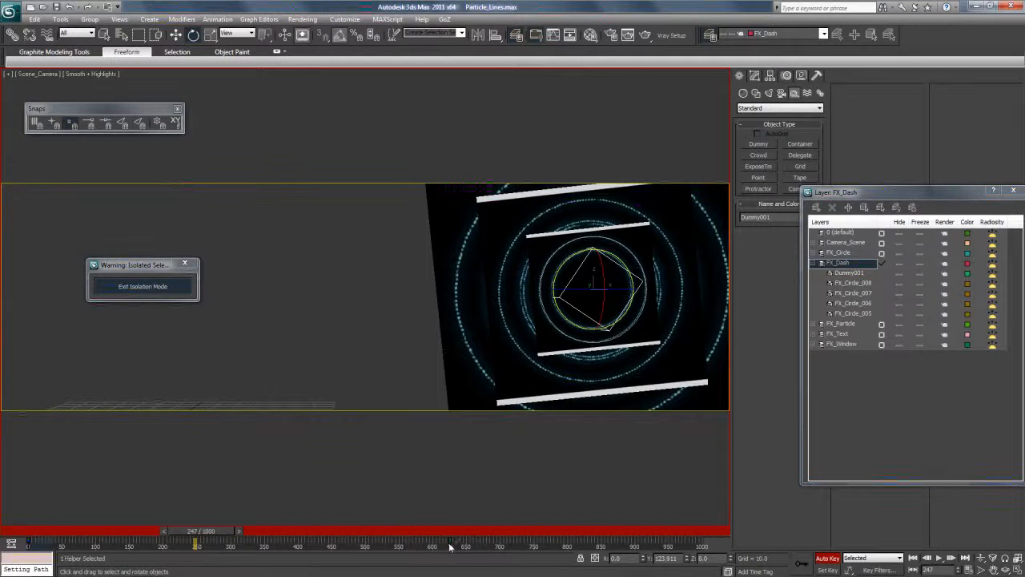
drag(451, 545, 480, 546)
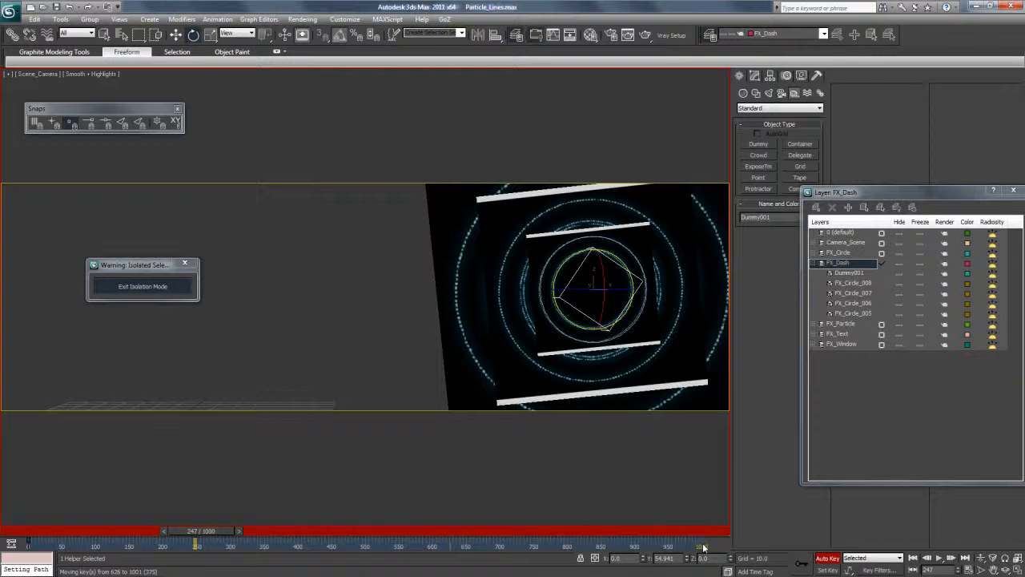
drag(703, 547, 703, 547)
In the Curve Editor, set the dummy's rotation to the Loop out-of-range type with linear tangents.
click(259, 18)
click(273, 28)
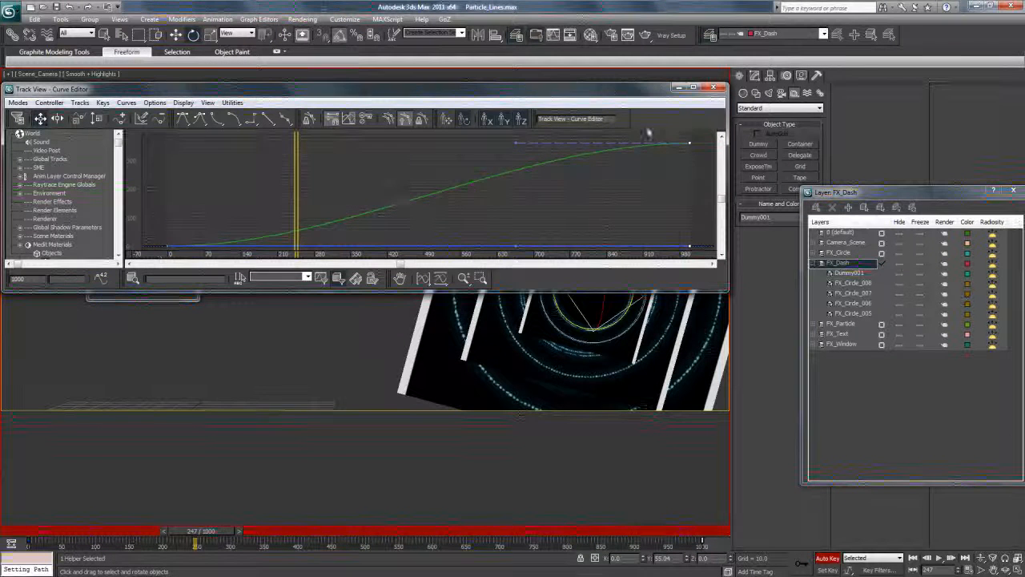
click(49, 102)
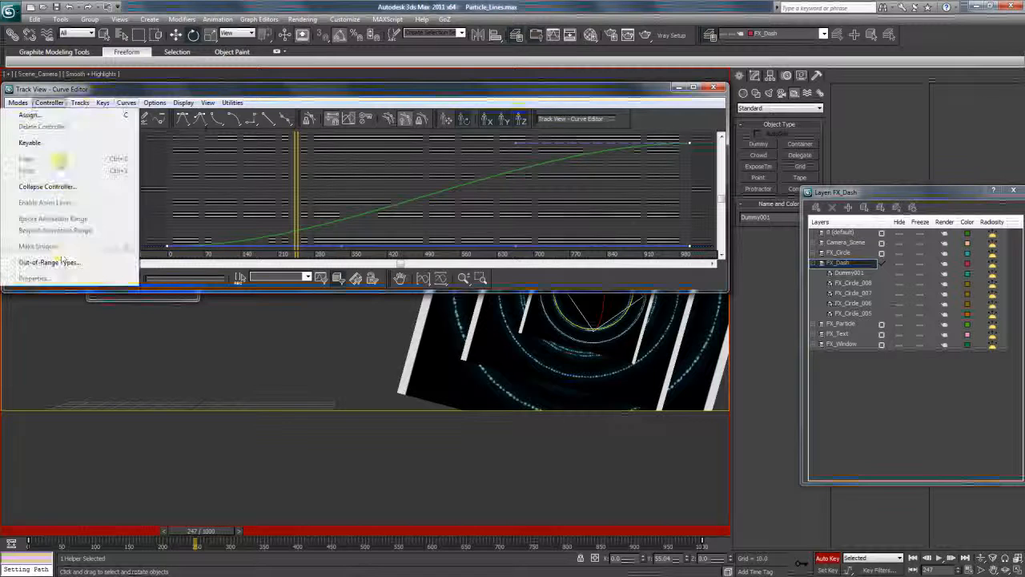
click(65, 259)
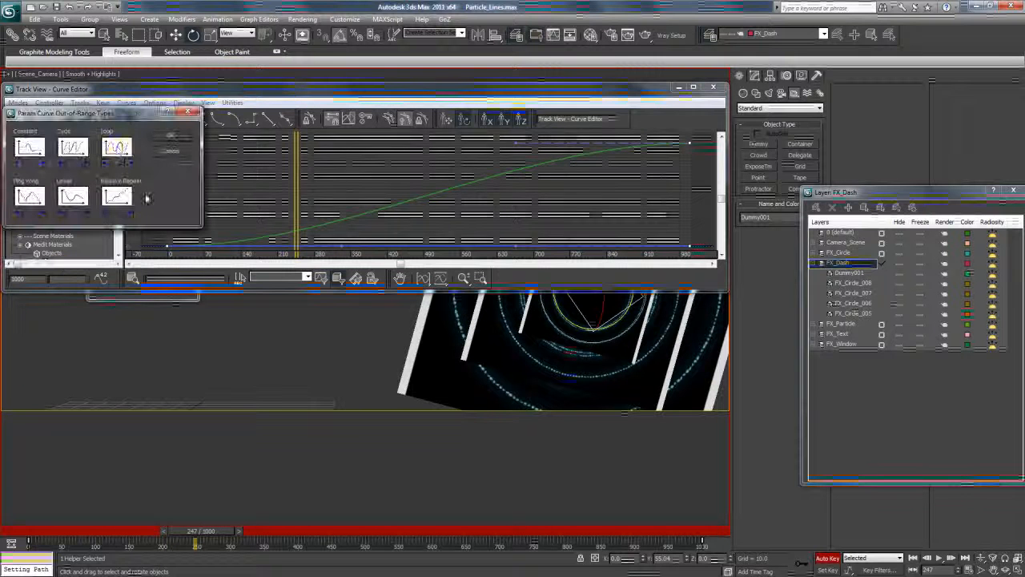
click(165, 132)
click(269, 120)
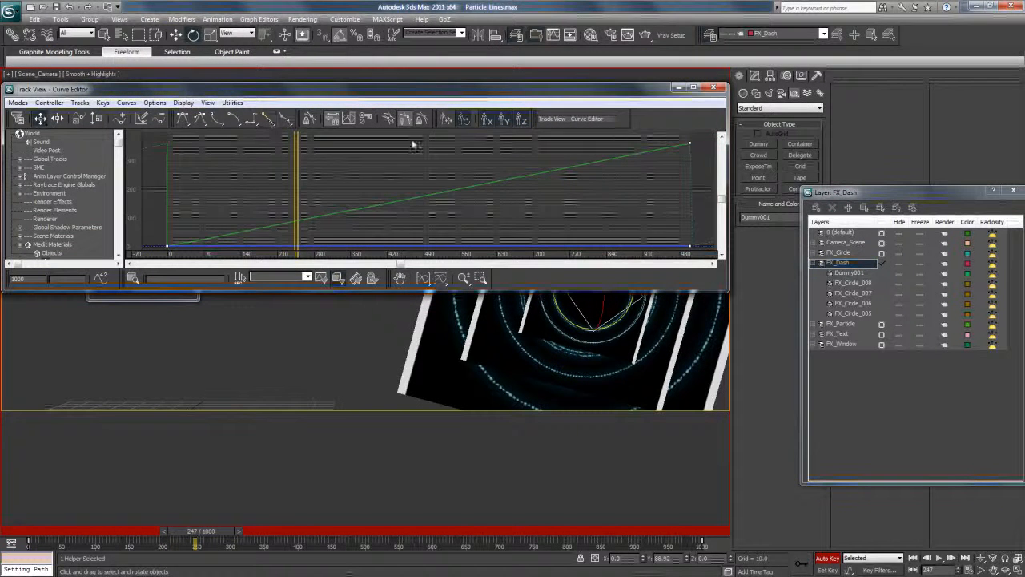
click(713, 87)
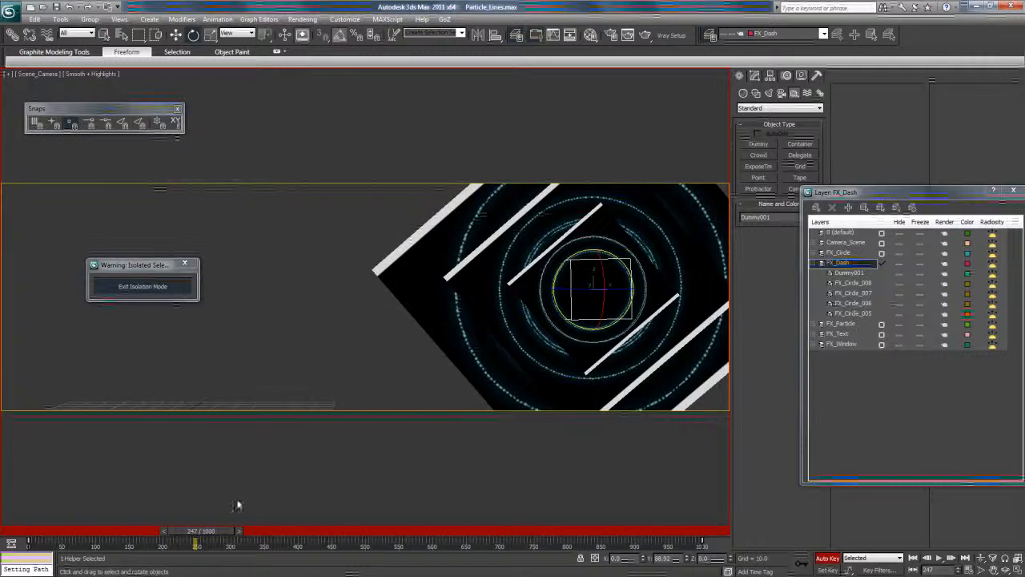
Exit isolation mode and select all objects on the FX_Circle, FX_Text and FX_Window layers.
mouse_move(200, 539)
mouse_down()
mouse_move(336, 539)
mouse_move(201, 533)
mouse_up()
click(168, 287)
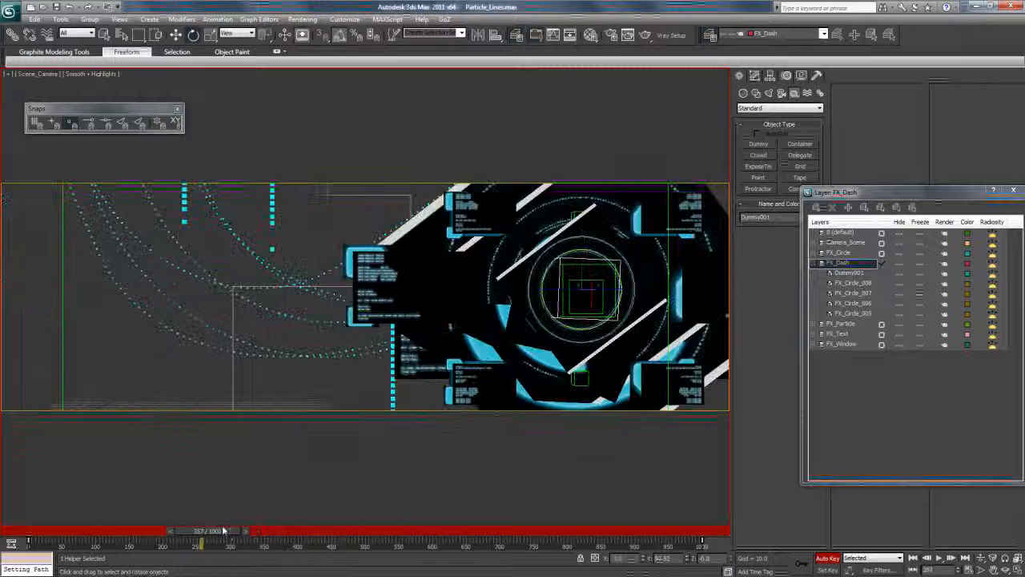
click(813, 264)
click(839, 253)
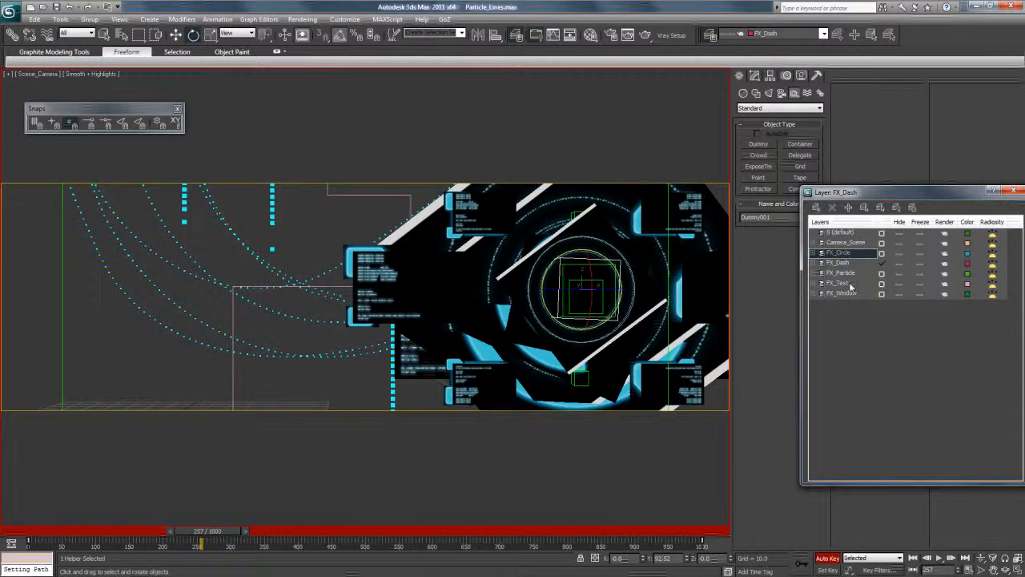
click(865, 208)
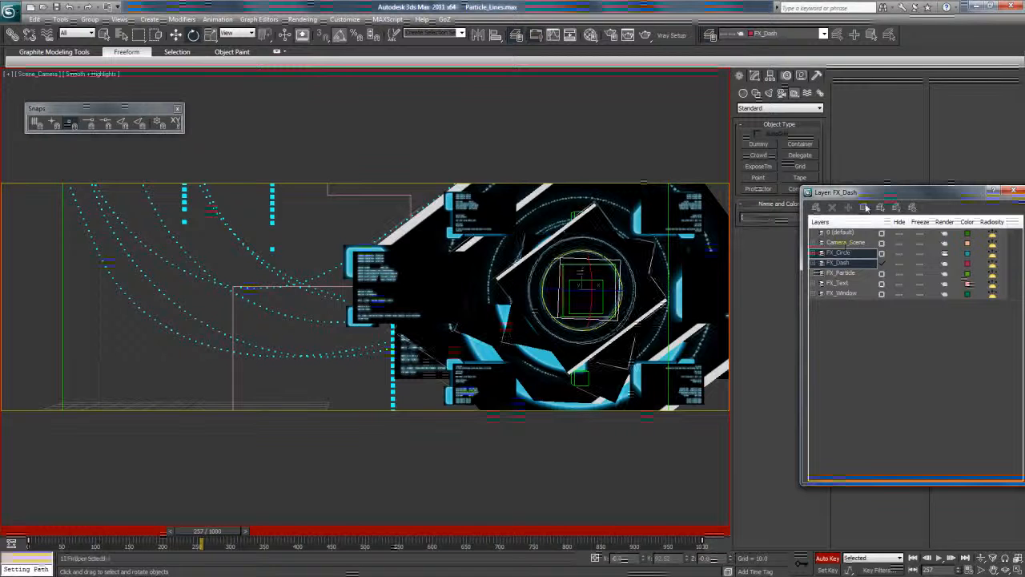
ctrl+click(841, 293)
click(865, 208)
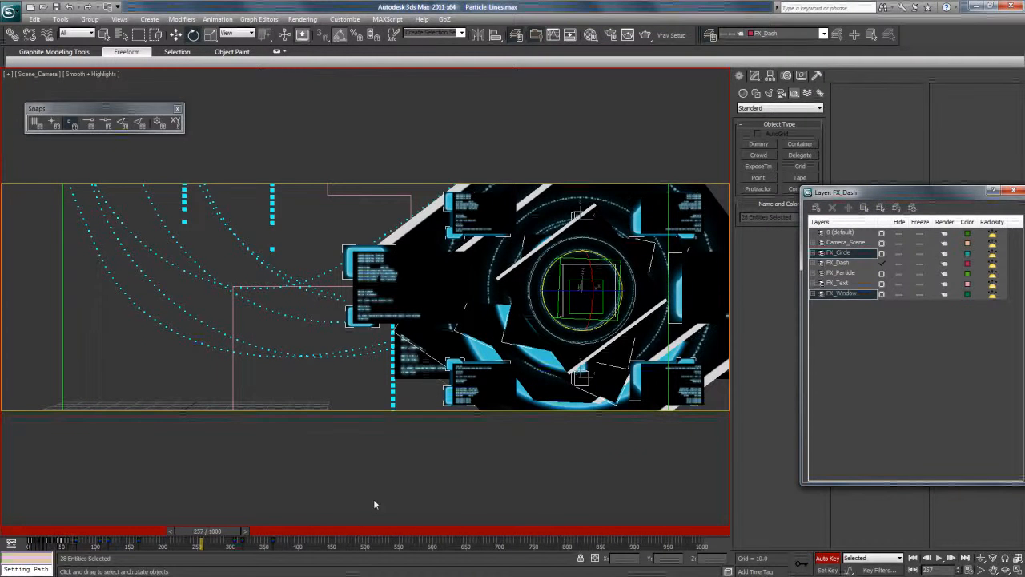
drag(40, 546, 102, 544)
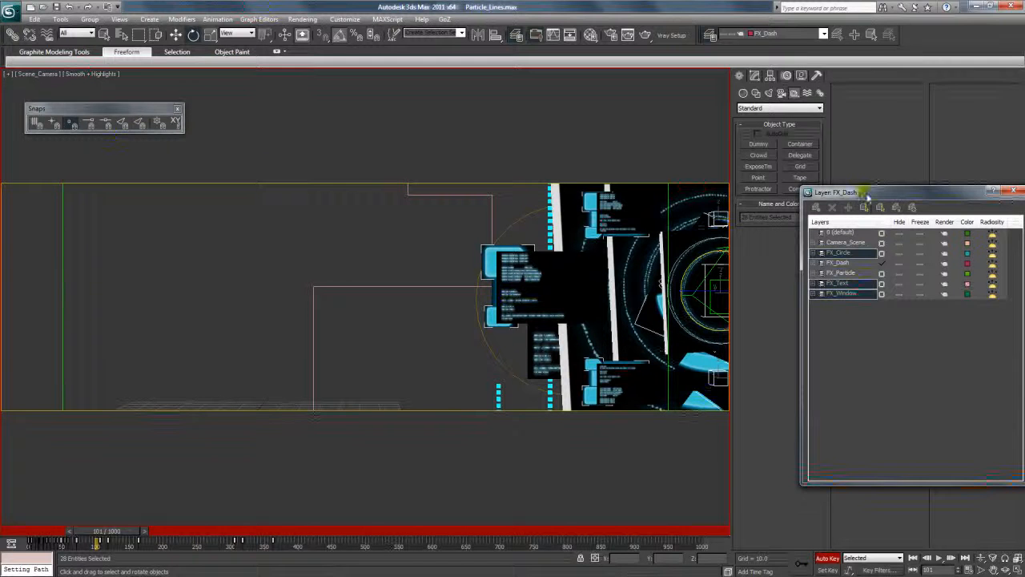
drag(865, 198, 801, 202)
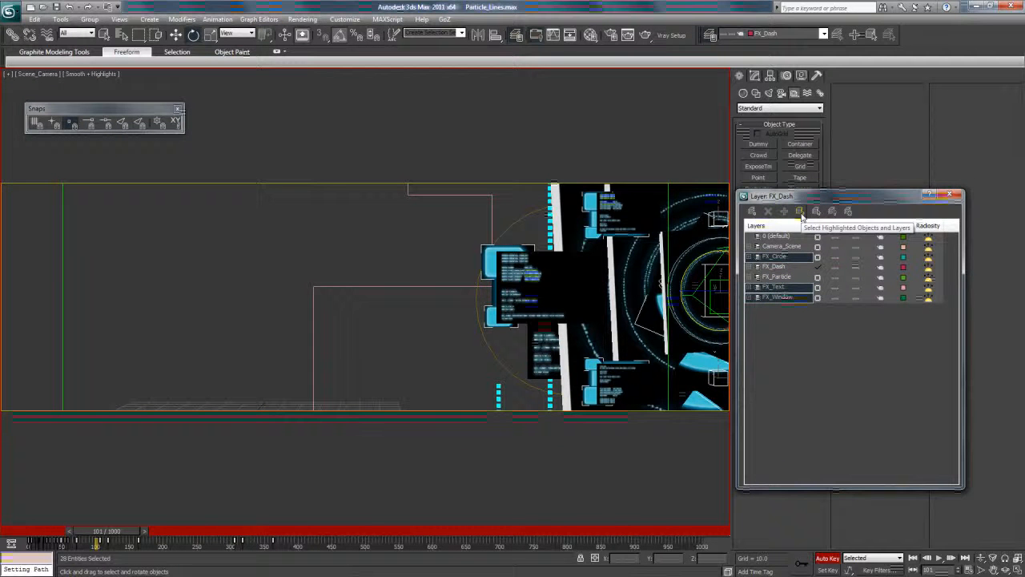
click(800, 212)
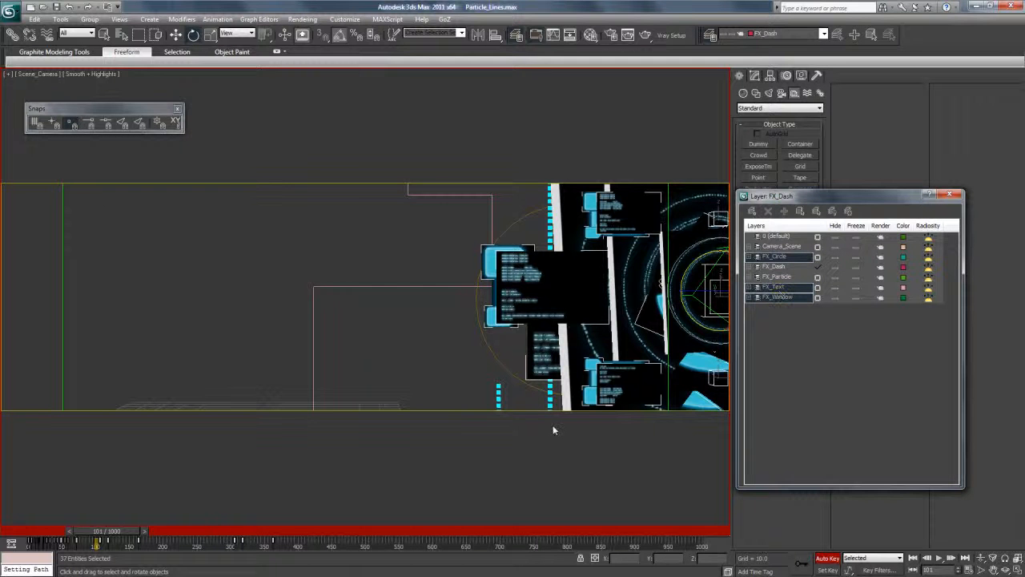
Shift the selected objects' animation keys about 150 frames later on the timeline and go to frame 237.
drag(107, 543, 201, 535)
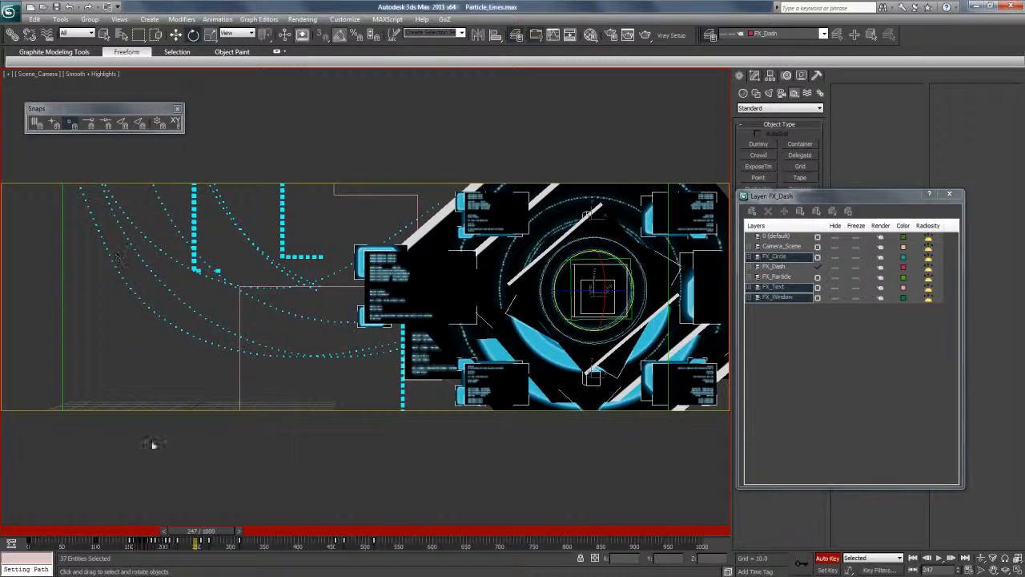
drag(83, 542, 197, 542)
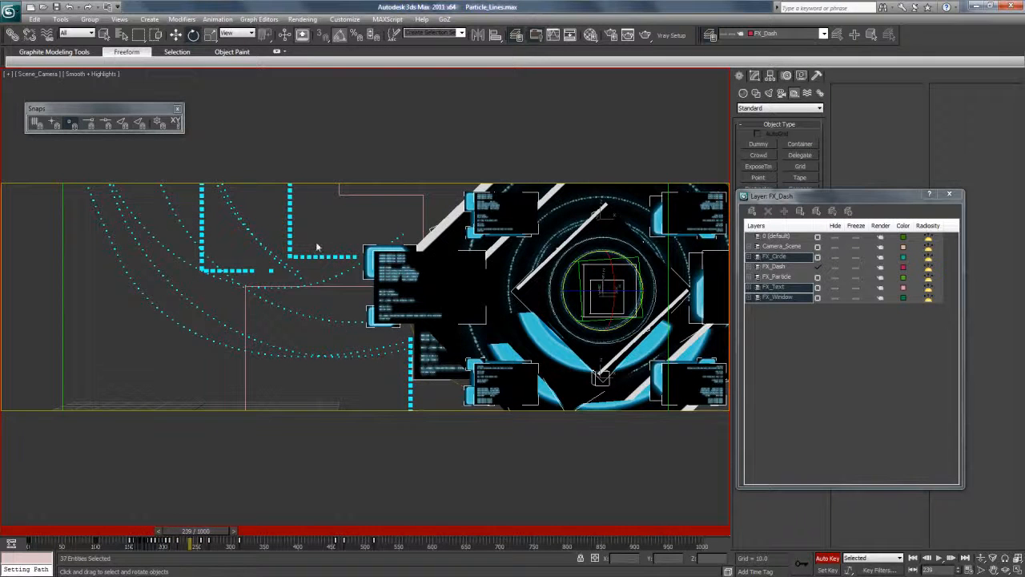
click(211, 34)
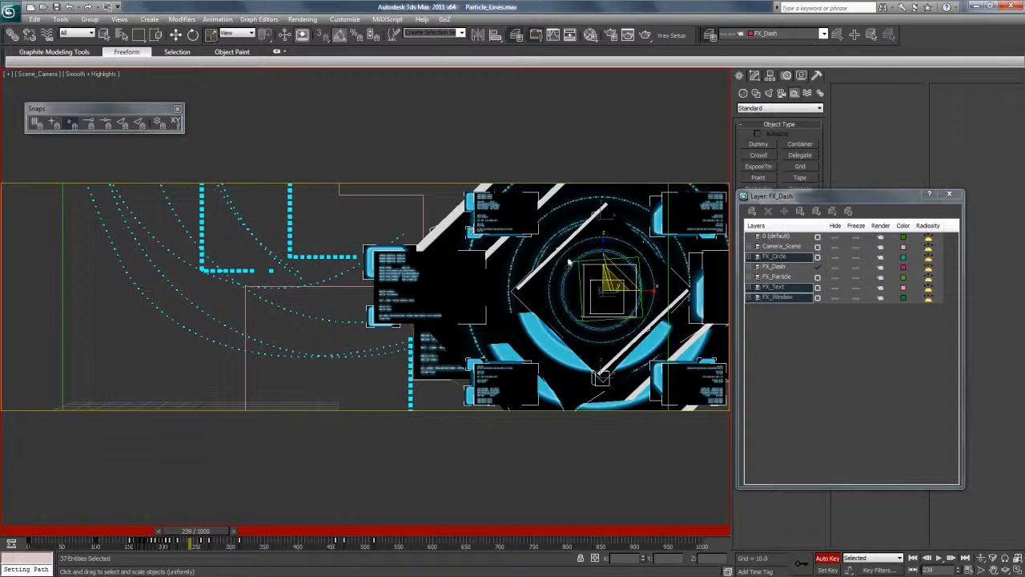
mouse_move(210, 535)
mouse_down()
mouse_move(244, 535)
mouse_move(196, 535)
mouse_up()
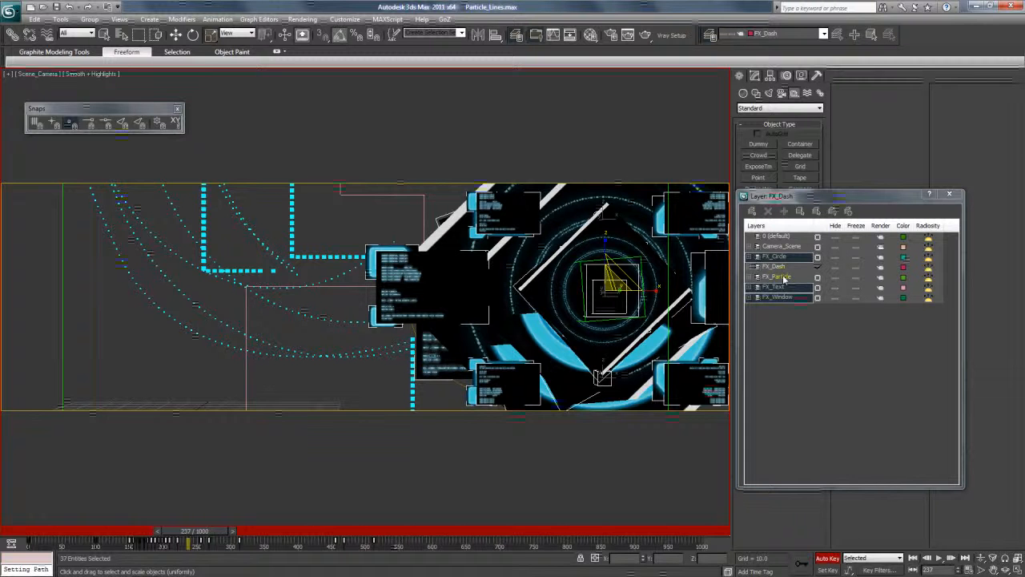
Try cloning the selected graphics to the left of the originals and shifting the copy's keys about 70 frames earlier.
click(176, 35)
shift+drag(641, 295, 320, 293)
click(507, 341)
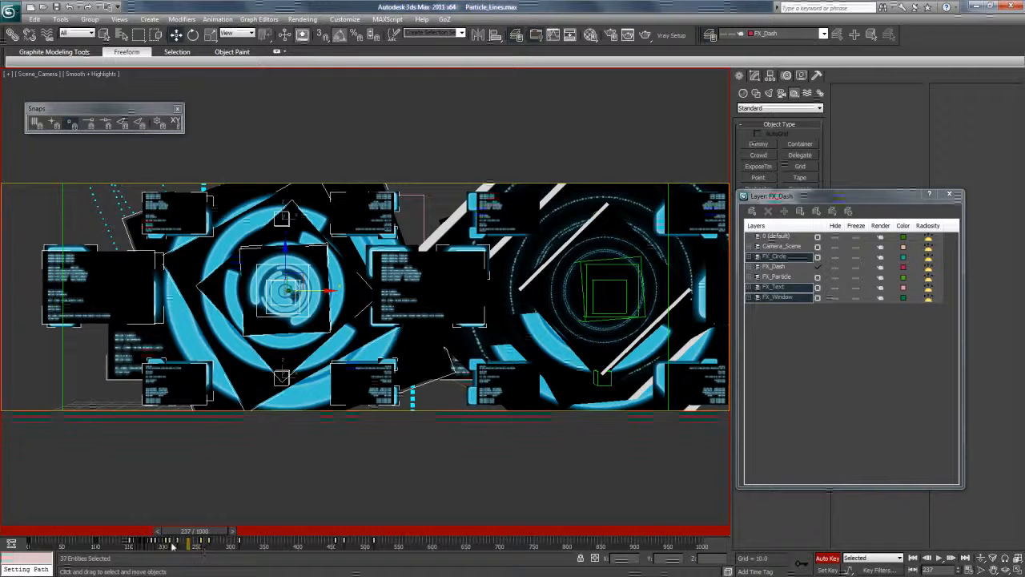
drag(171, 543, 122, 544)
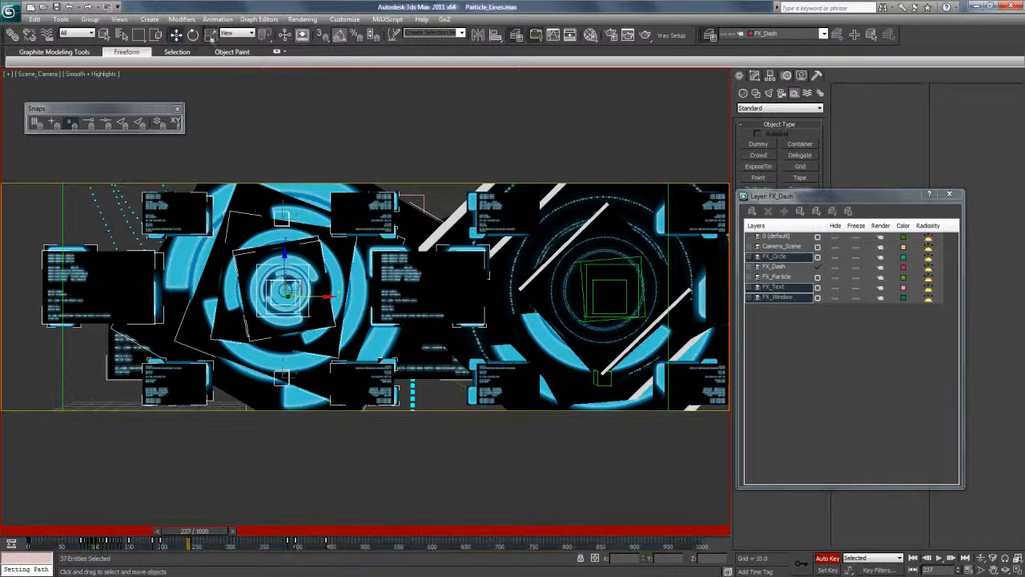
Turn off Auto Key, clone the circle, text and window graphics along X at frame 308, and move the copy farther left at frame 169.
click(826, 558)
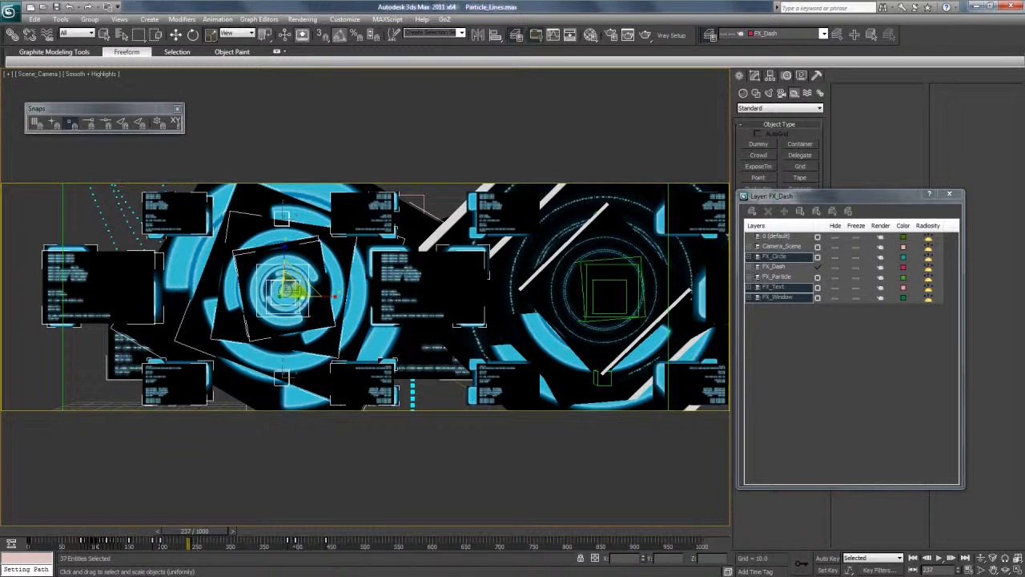
drag(290, 296, 291, 352)
drag(200, 535, 238, 536)
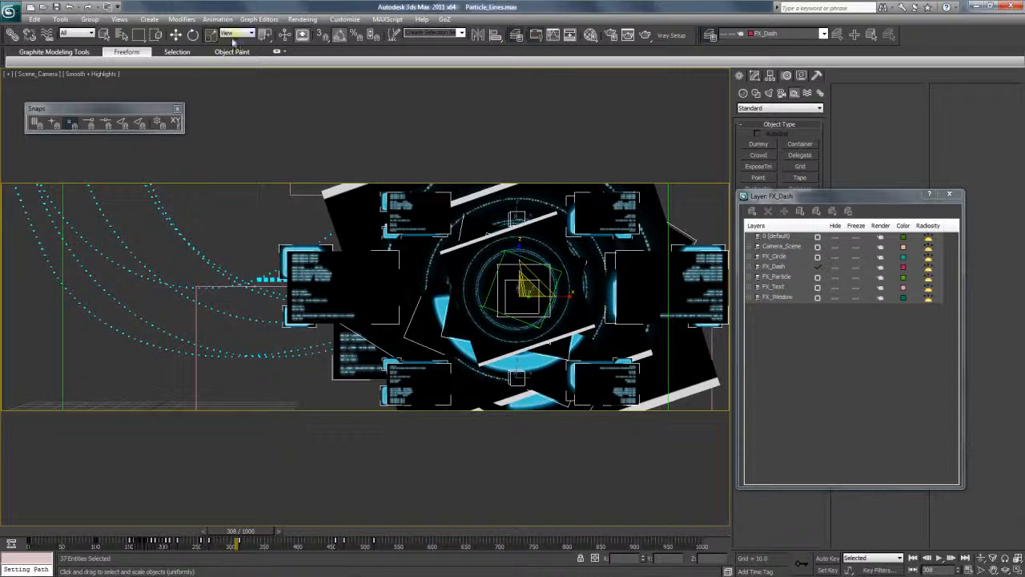
mouse_move(559, 301)
shift+mouse_down()
mouse_move(128, 300)
mouse_move(189, 301)
shift+mouse_up()
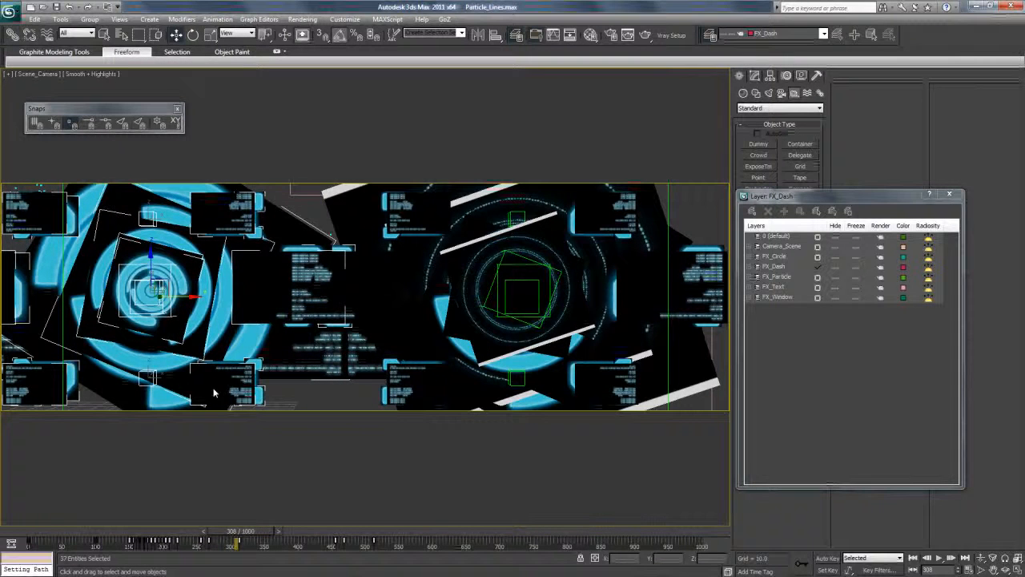
drag(236, 531, 145, 531)
key(w)
drag(339, 298, 258, 300)
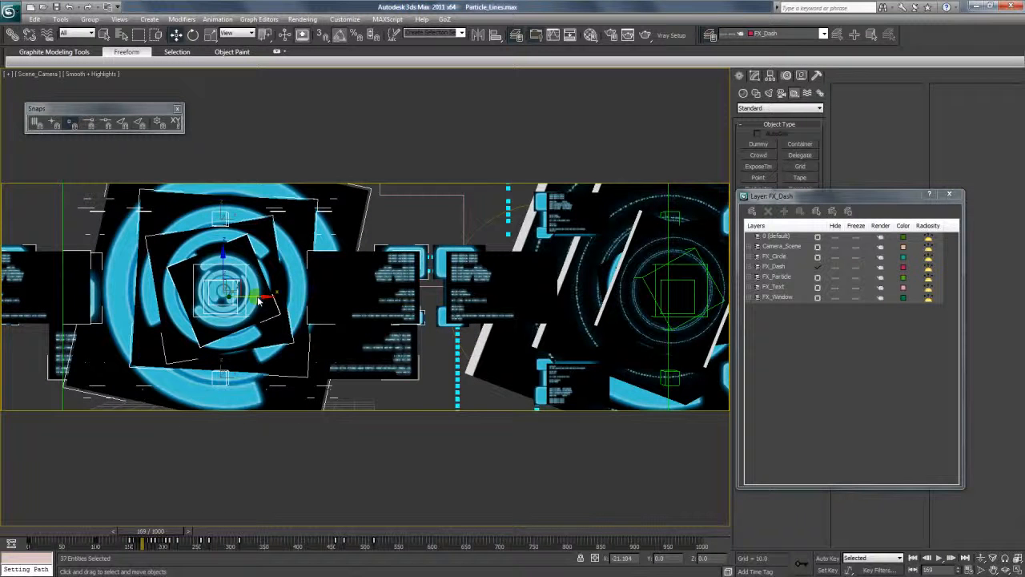
Select the central dummy of the cloned graphics and scale it down to shrink the copied circle.
click(377, 229)
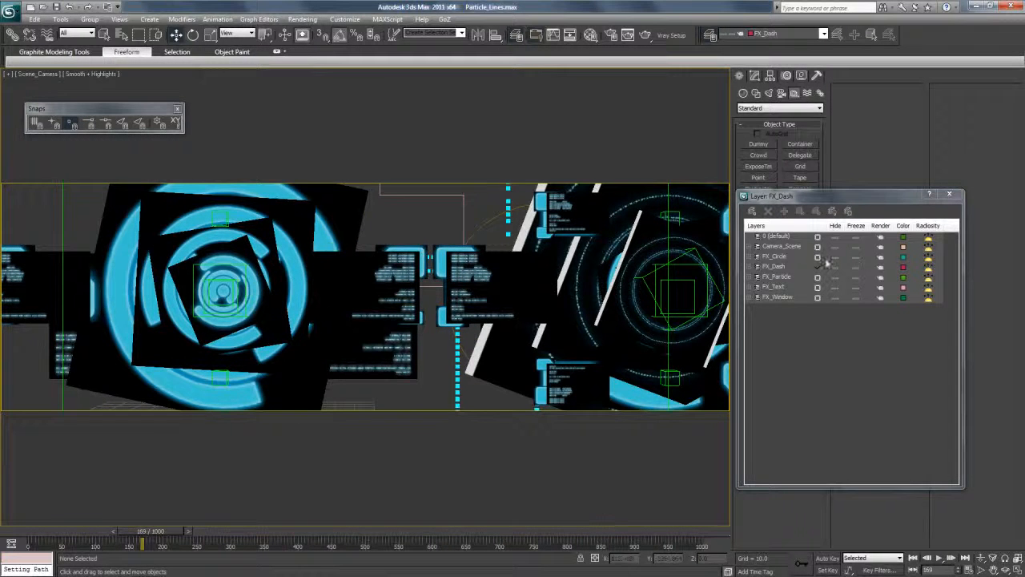
click(234, 281)
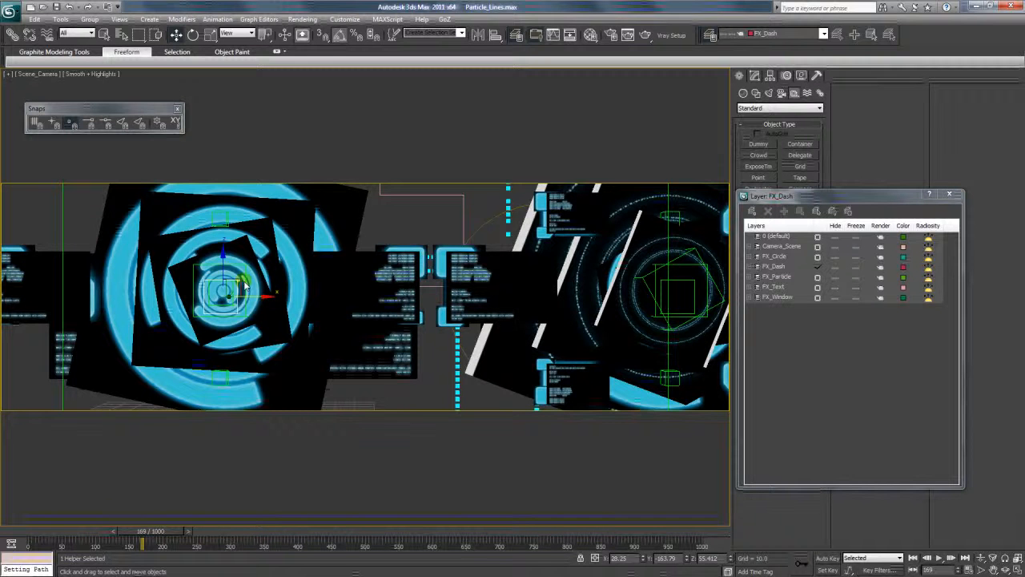
drag(246, 278, 236, 358)
At frame 222, clone the lower window group upward and move the copy right along X, between the cloned and original graphics.
click(174, 36)
click(225, 377)
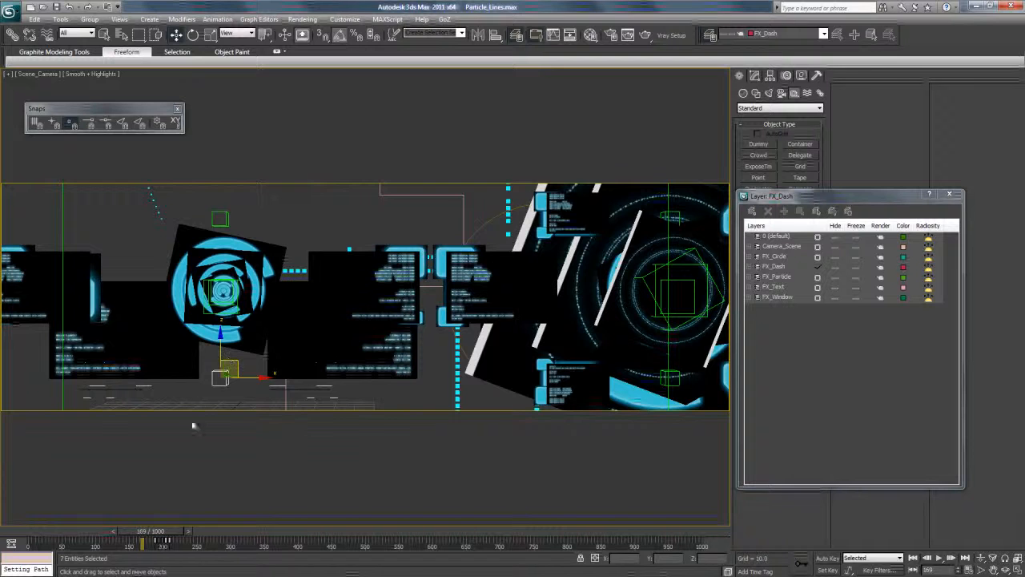
drag(158, 530, 192, 531)
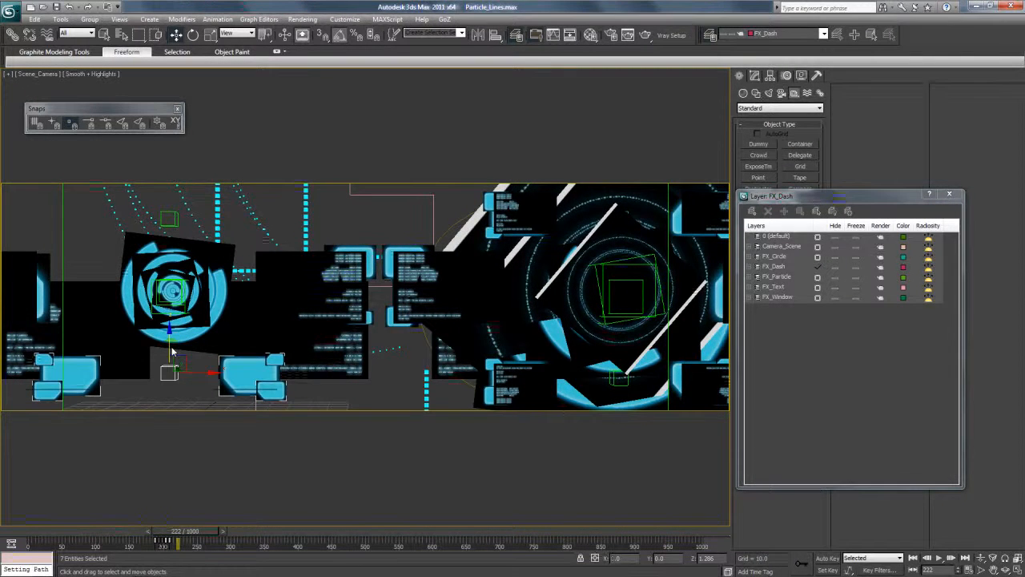
shift+drag(172, 356, 171, 192)
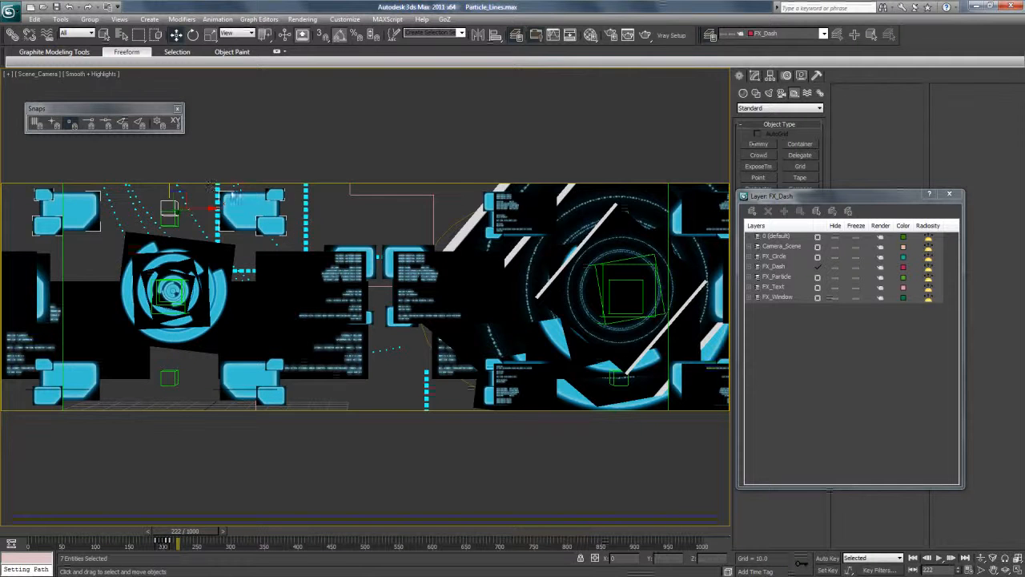
click(513, 341)
drag(201, 224, 386, 224)
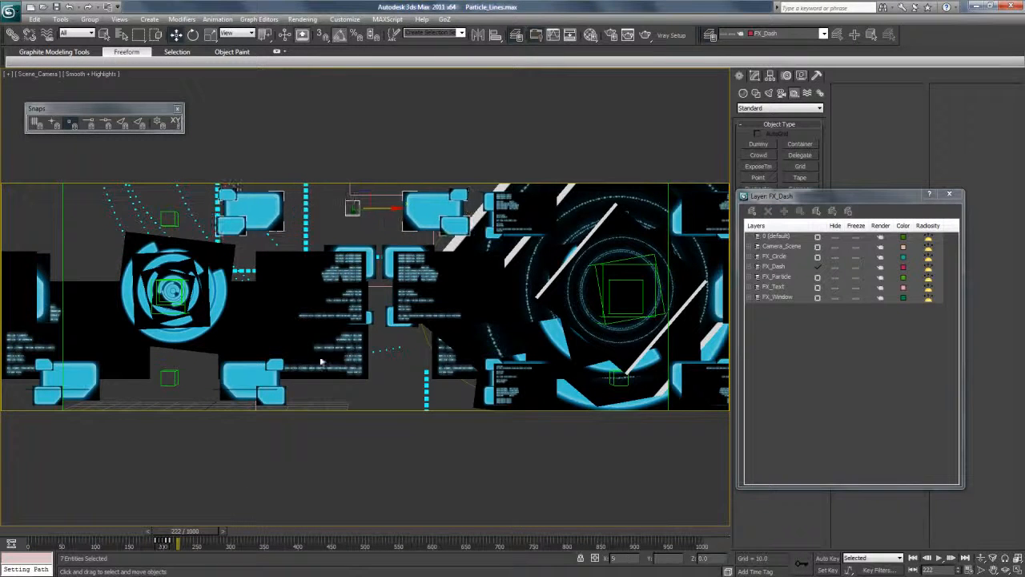
mouse_move(205, 532)
mouse_down()
mouse_move(52, 531)
mouse_move(376, 556)
mouse_move(298, 551)
mouse_move(387, 547)
mouse_move(401, 533)
mouse_move(497, 534)
mouse_move(160, 535)
mouse_move(202, 537)
mouse_up()
click(173, 378)
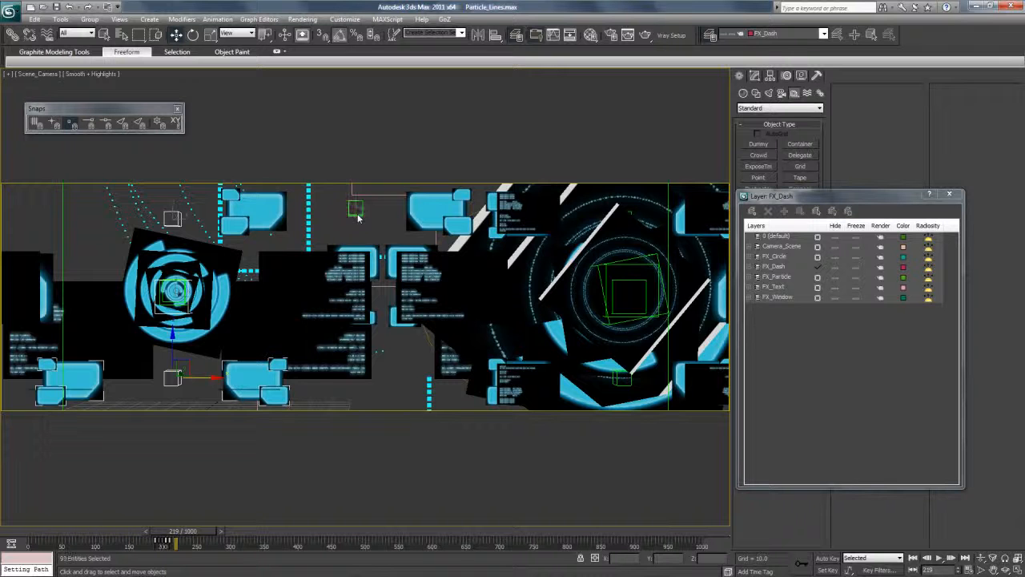
click(259, 220)
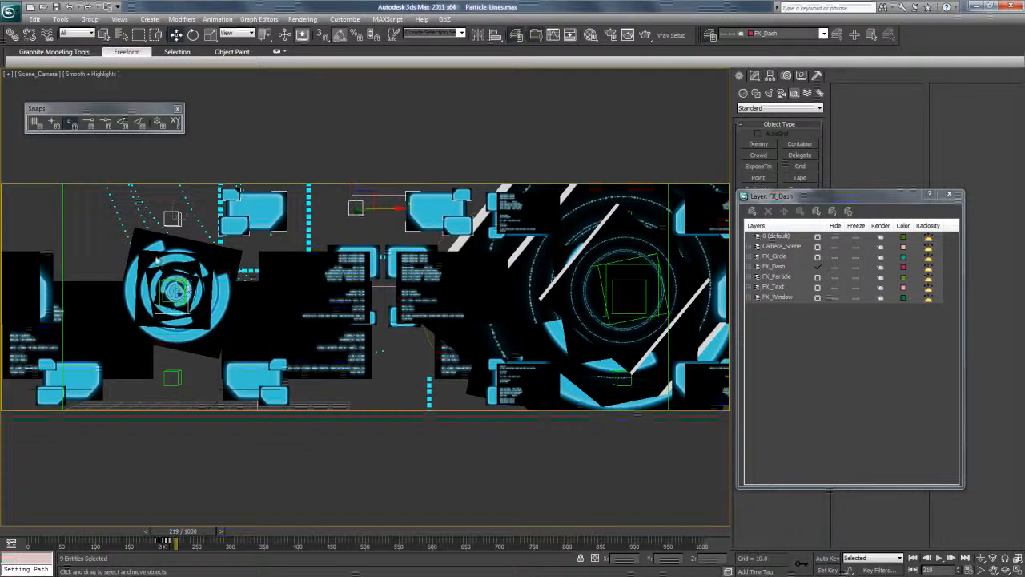
click(77, 33)
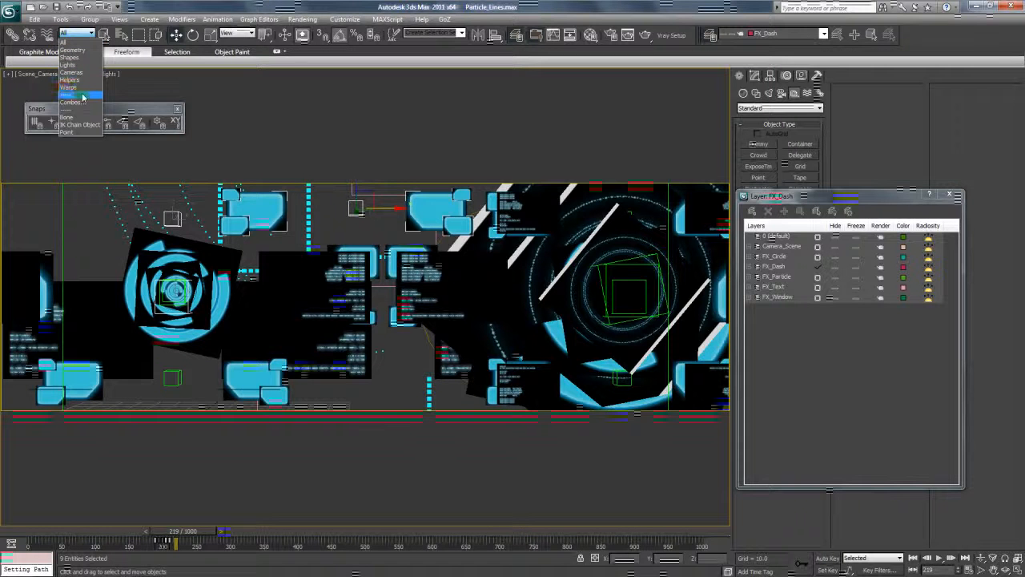
click(270, 6)
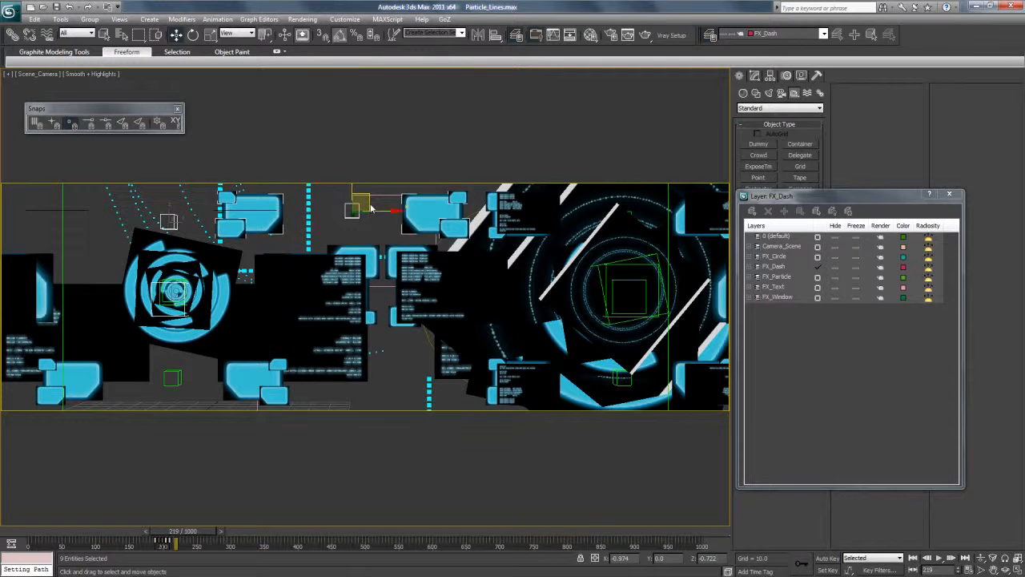
Clone the lower window group to the far right at frame 510 and shift the copy's keys to around frame 470.
click(197, 298)
click(173, 376)
shift+drag(202, 381, 439, 407)
click(520, 340)
drag(204, 531, 371, 531)
drag(99, 382, 646, 409)
drag(165, 544, 376, 541)
Clone the far-right window group upward, mirror the copy about Z with No Clone, and lower it slightly.
shift+drag(551, 349, 551, 180)
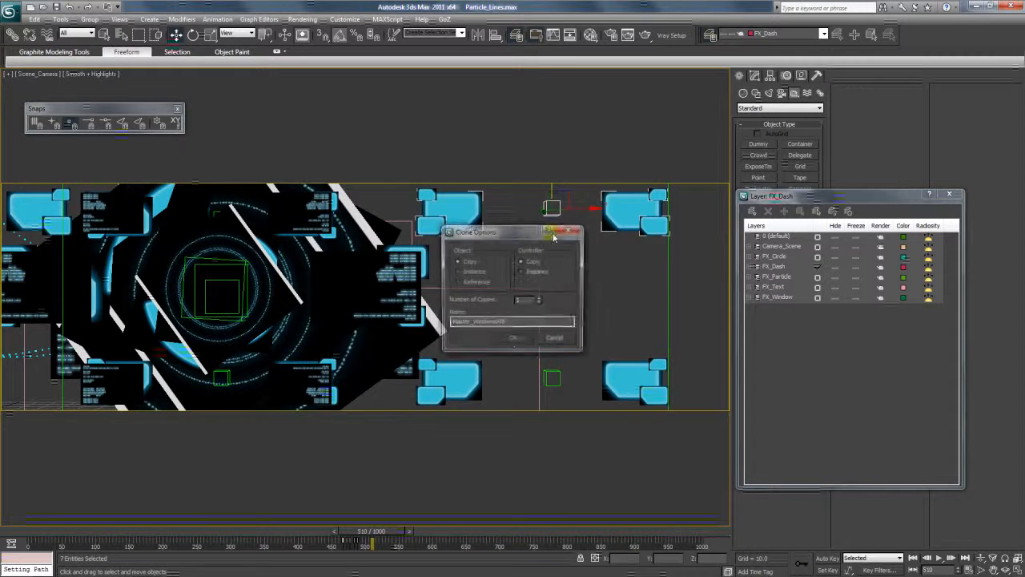
click(515, 340)
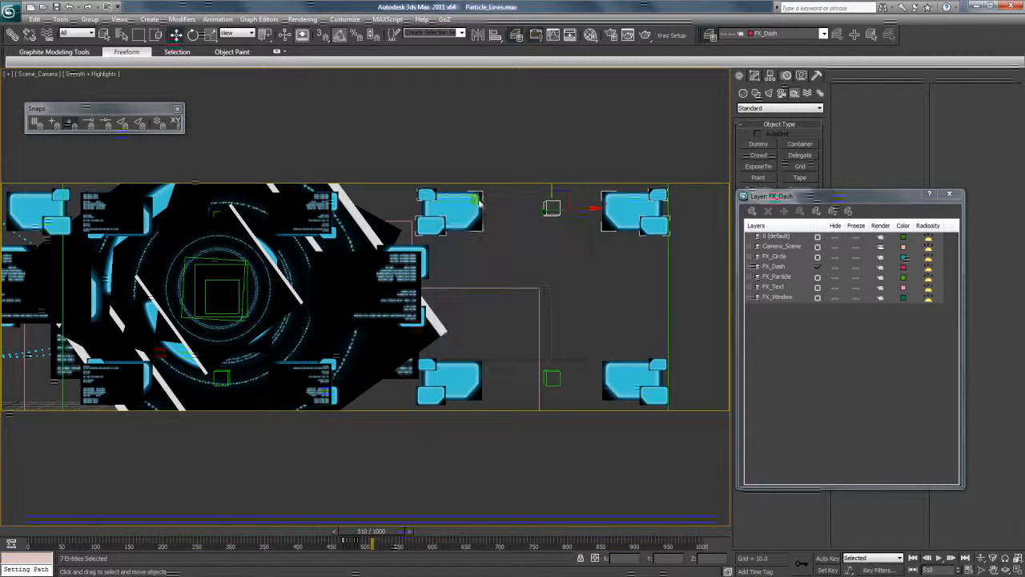
click(478, 34)
click(491, 243)
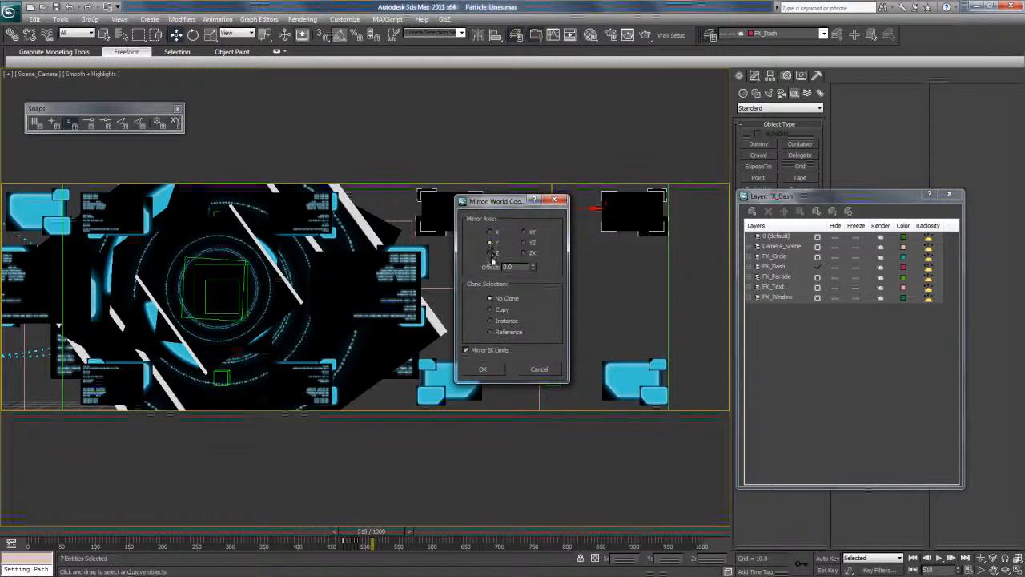
click(491, 253)
click(482, 369)
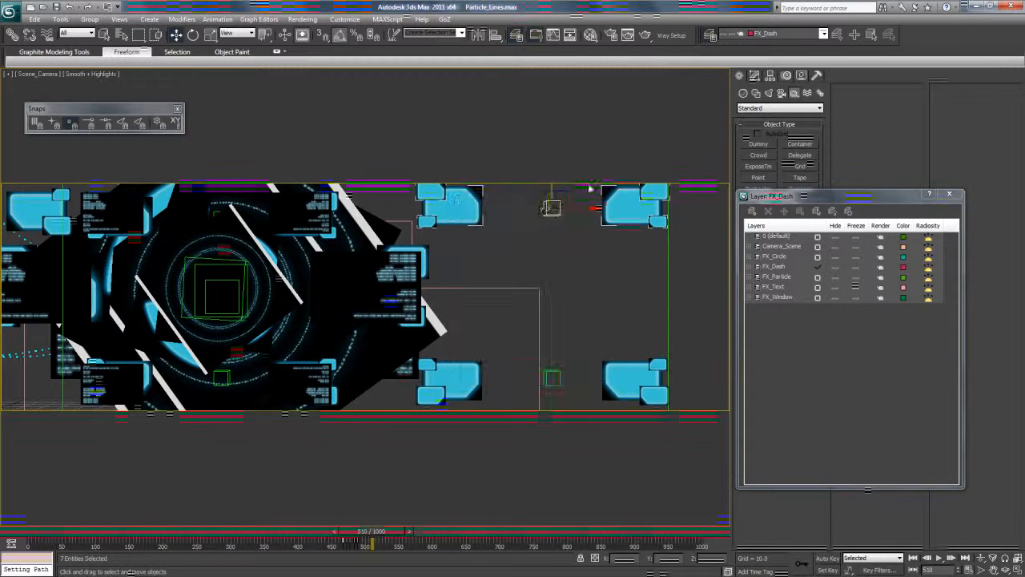
drag(551, 195, 551, 210)
Move the left window of the mirrored group down and duplicate its three pieces directly below.
click(414, 465)
drag(429, 246, 423, 250)
mouse_move(469, 210)
mouse_down()
mouse_move(534, 237)
mouse_move(474, 310)
mouse_move(453, 233)
mouse_up()
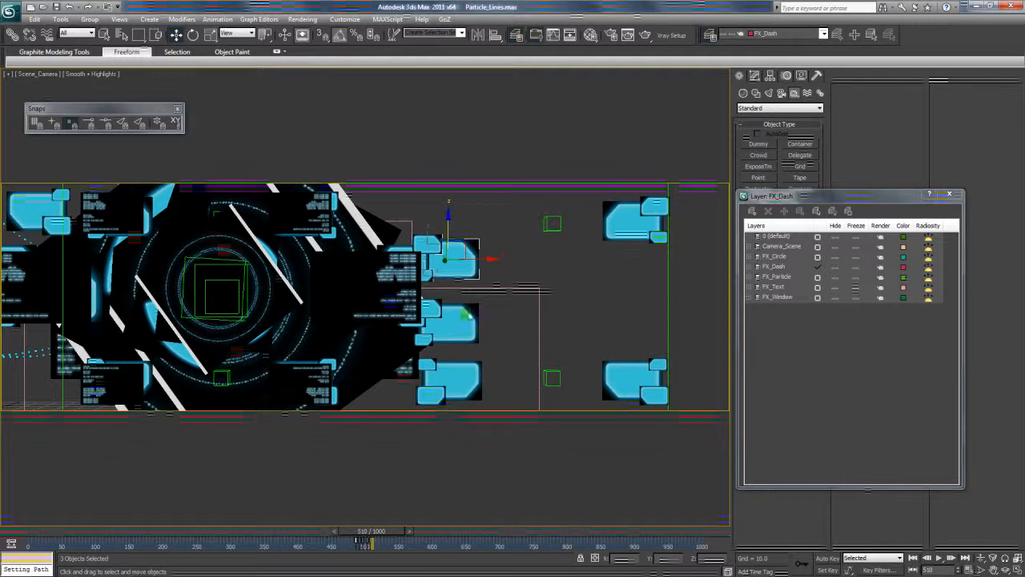
click(433, 344)
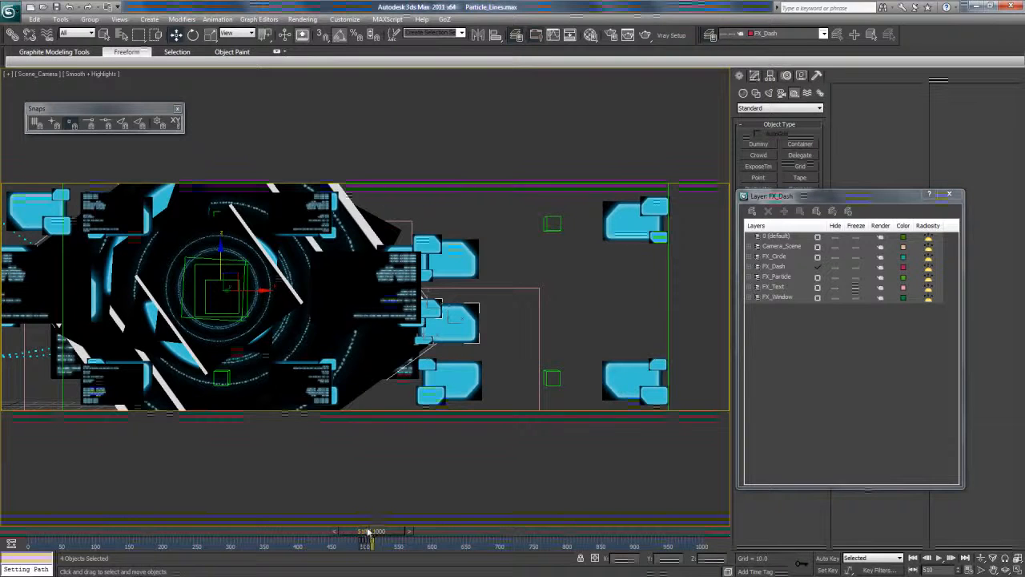
At frame 563, lower the three pieces of the mirrored group's right window.
drag(371, 530, 409, 536)
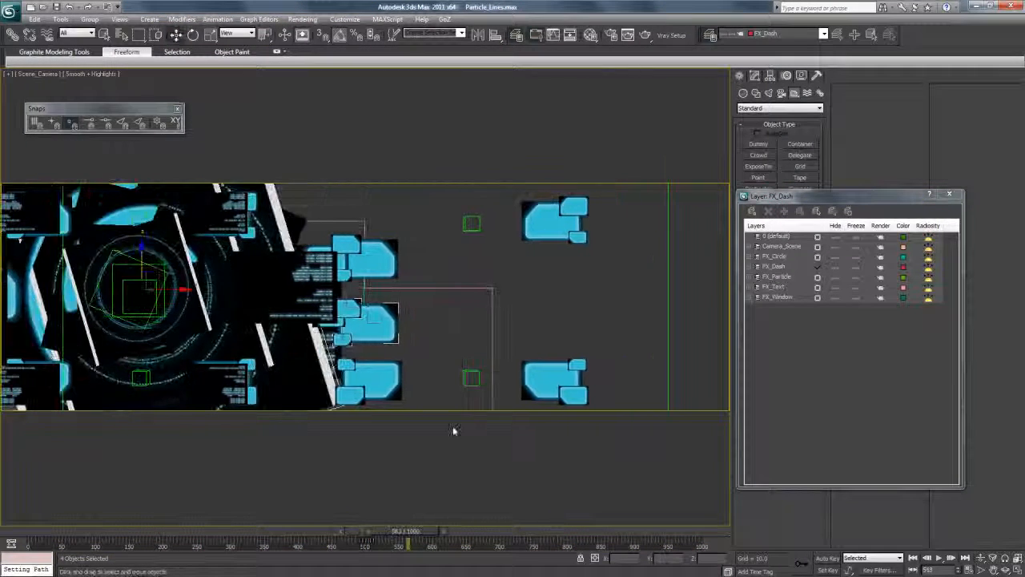
click(567, 207)
drag(574, 191, 573, 223)
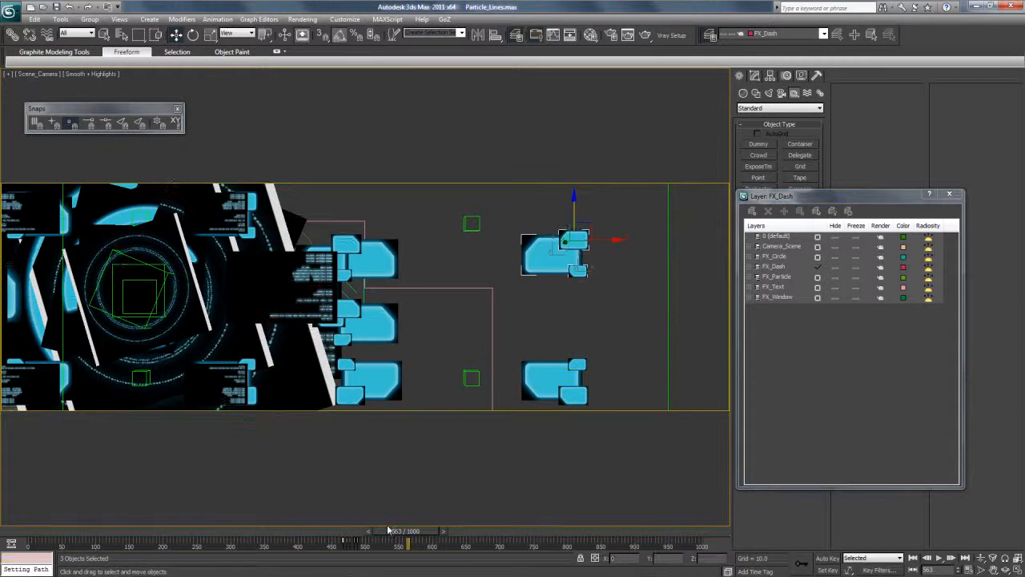
Clone the small circle group at frame 291 and move the copy between the far-right windows at frame 547.
drag(333, 531, 229, 531)
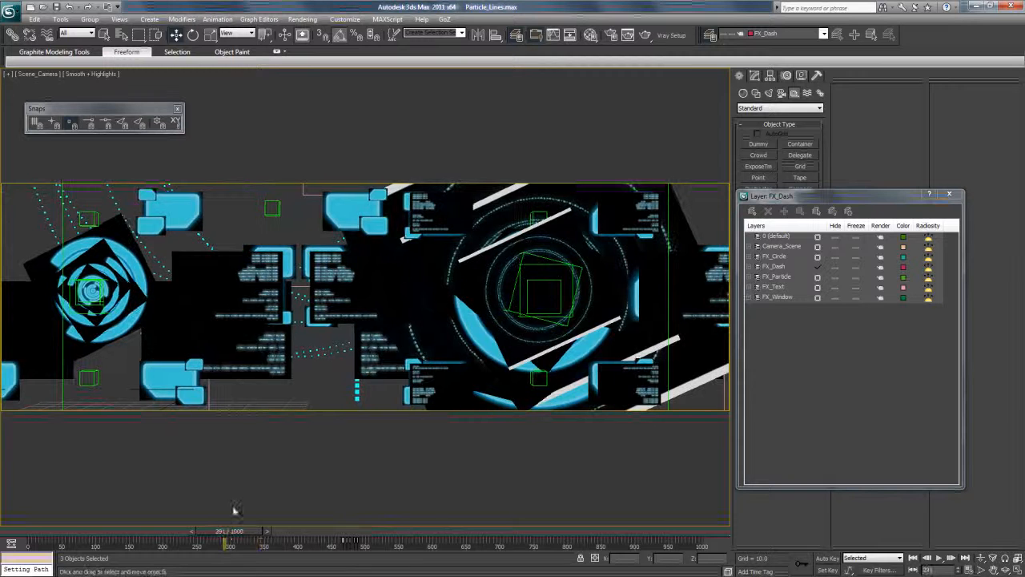
click(222, 294)
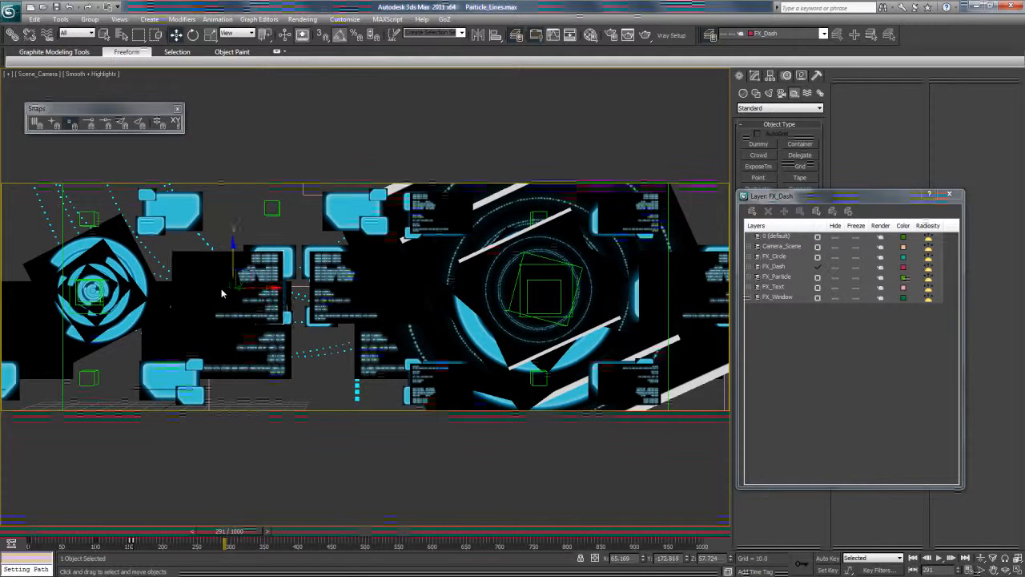
click(96, 304)
mouse_move(104, 297)
shift+mouse_down()
mouse_move(681, 288)
mouse_move(713, 304)
shift+mouse_up()
click(513, 339)
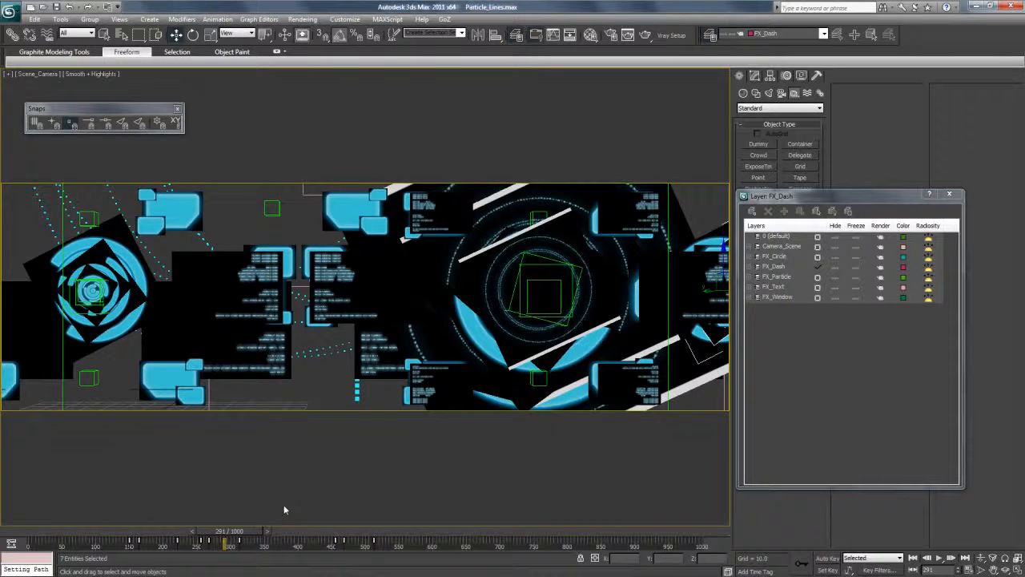
drag(232, 538, 398, 538)
drag(373, 290, 495, 290)
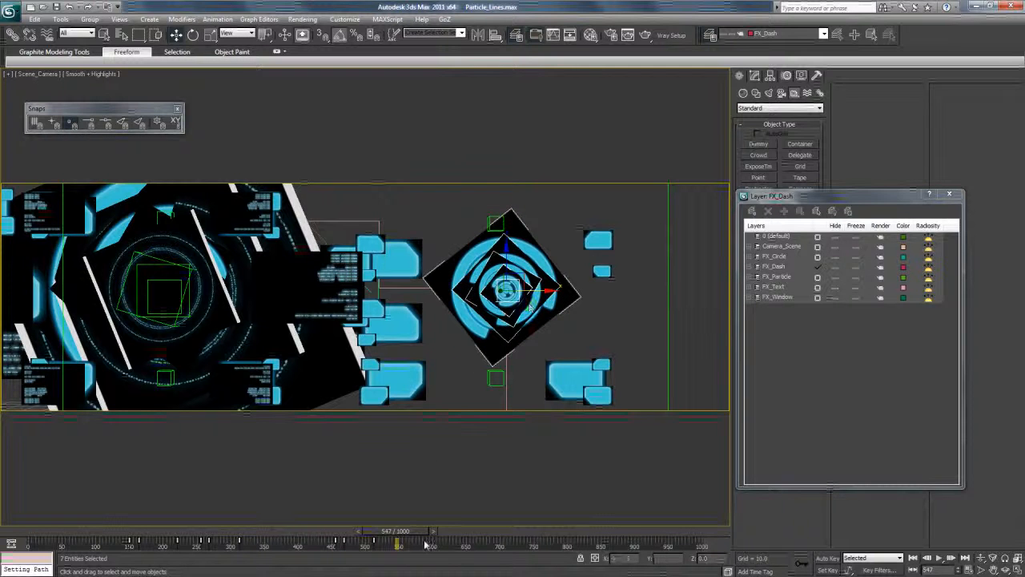
Shift the cloned circle's keys later on the timeline and scale up its rings individually at frame 566.
drag(141, 544, 408, 535)
click(502, 268)
click(210, 35)
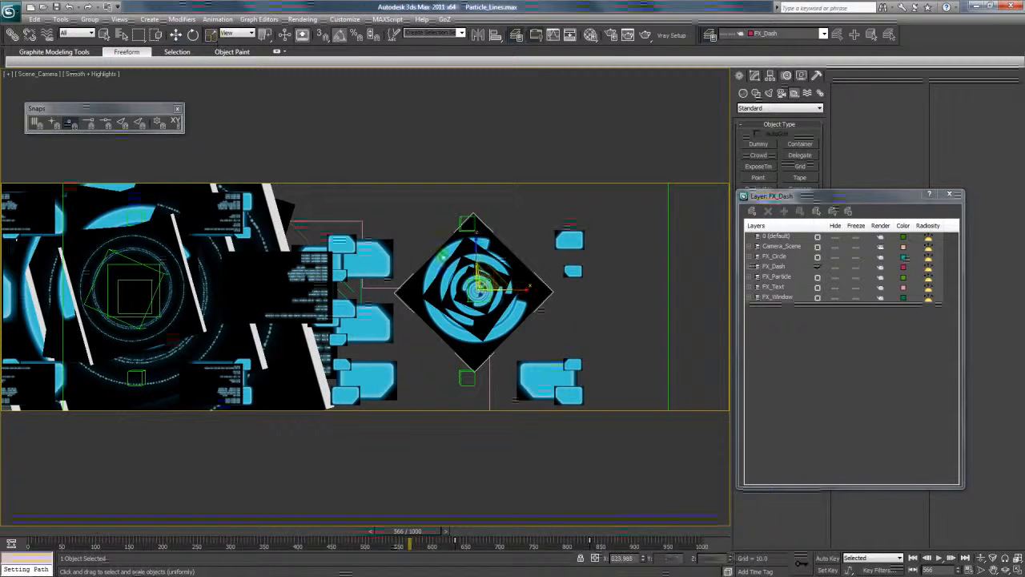
drag(493, 273, 477, 228)
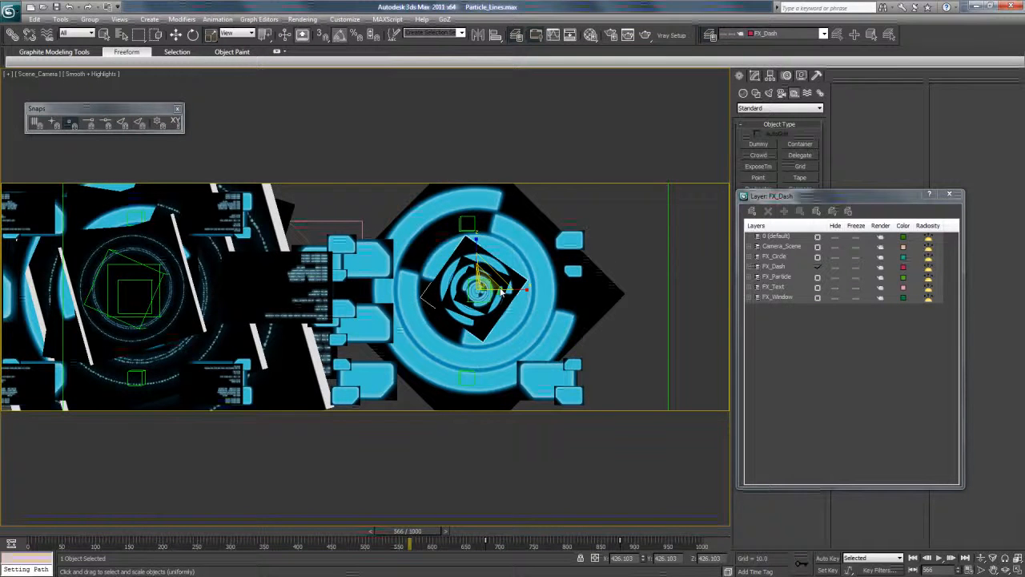
mouse_move(483, 284)
mouse_down()
mouse_move(483, 293)
mouse_move(491, 269)
mouse_up()
Move the upper-left window pieces up beside the enlarged circle and shift the middle-left window up and right.
click(177, 36)
click(348, 243)
ctrl+click(340, 274)
ctrl+click(372, 258)
drag(383, 250, 407, 206)
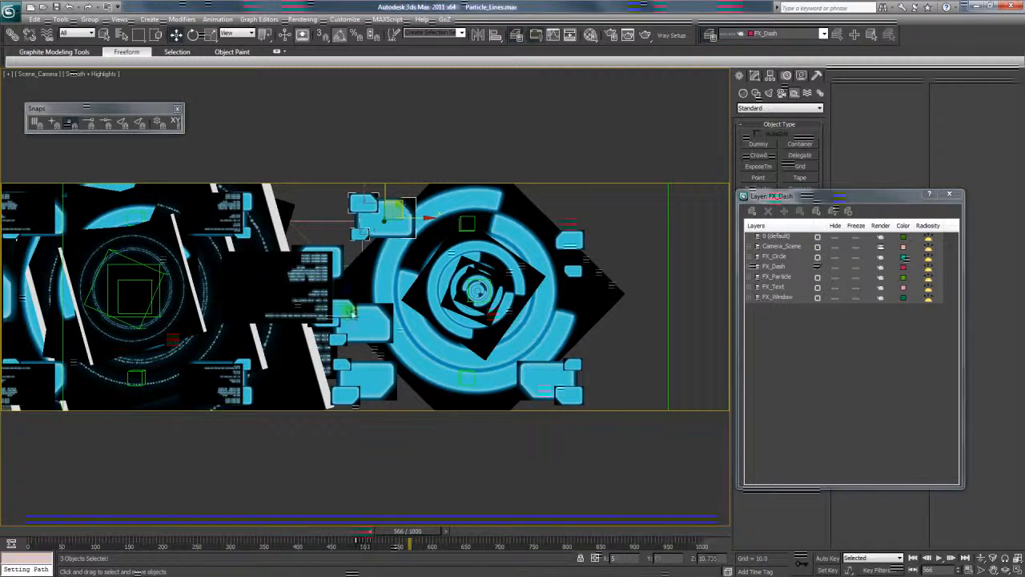
click(375, 314)
drag(379, 313, 388, 284)
Select the pieces of the lower-left and lower-right windows and move each window inward and slightly up around the circle.
click(345, 365)
ctrl+click(351, 390)
ctrl+click(371, 390)
drag(358, 360, 396, 352)
click(573, 365)
ctrl+click(554, 382)
ctrl+click(574, 392)
mouse_move(565, 370)
mouse_down()
mouse_move(562, 352)
mouse_move(554, 365)
mouse_up()
At frame 187, close the layer manager and open Particle View for the FX_Emitter particle source.
drag(233, 536, 155, 533)
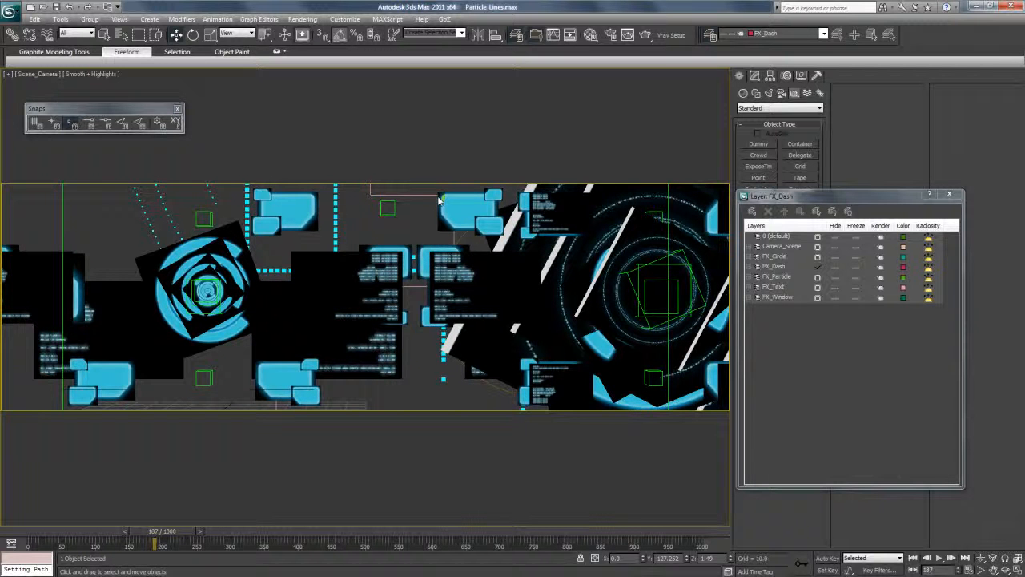
click(753, 76)
click(950, 195)
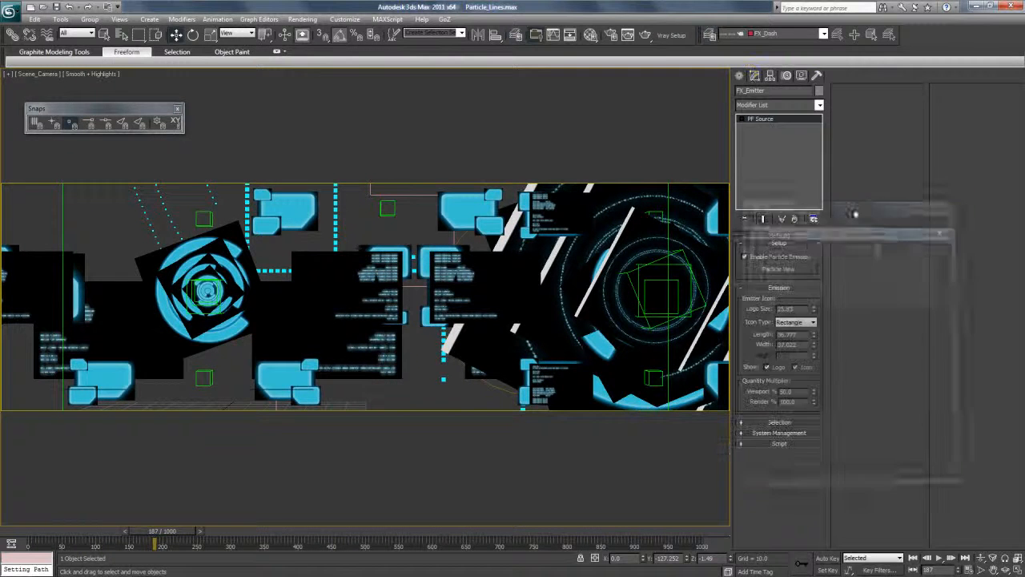
click(768, 271)
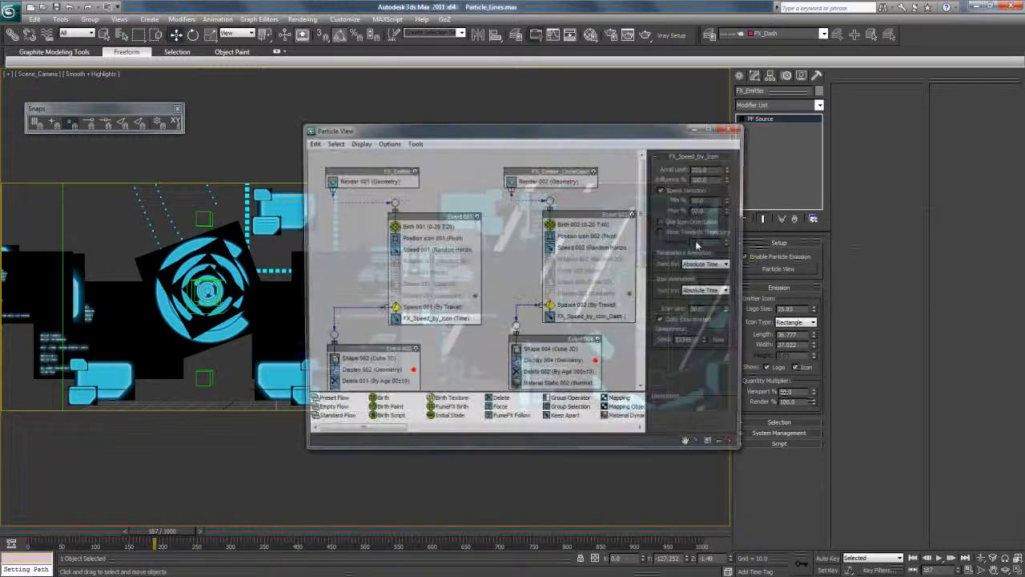
drag(542, 136, 632, 94)
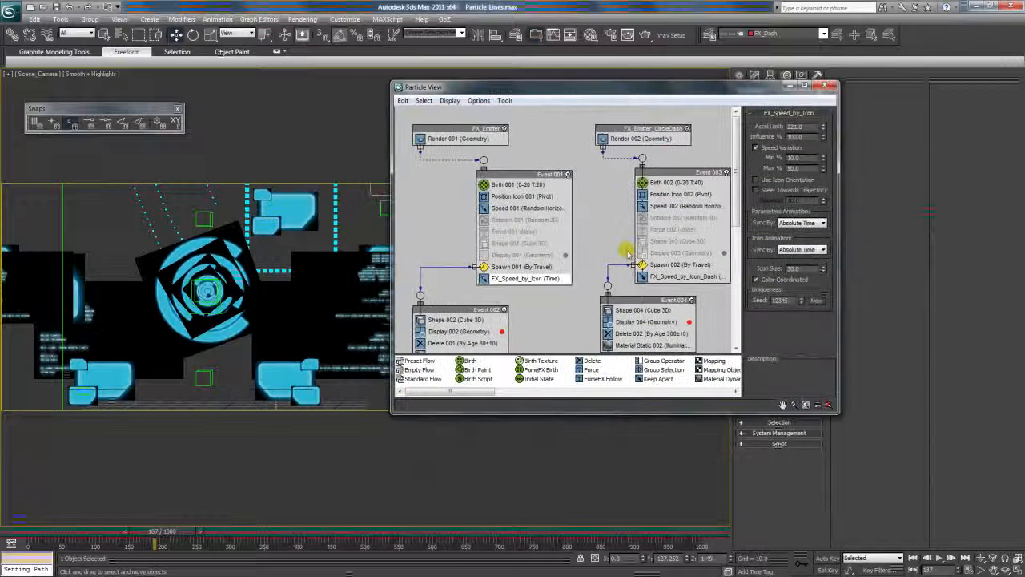
Reposition the Event 001 and Event 002 nodes slightly in Particle View to tidy the FX_Emitter flow.
drag(532, 172, 520, 178)
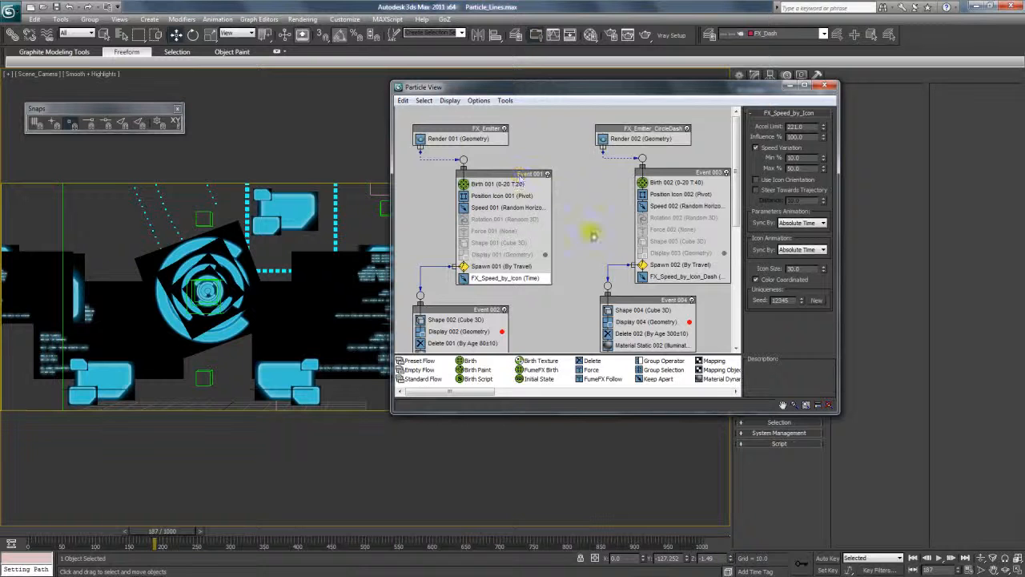
drag(493, 392, 505, 393)
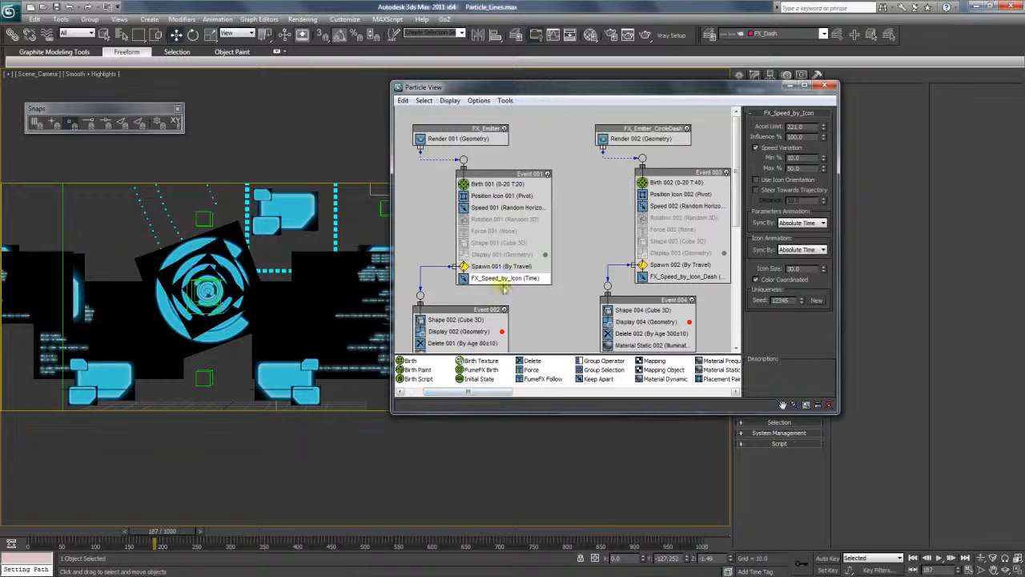
drag(519, 175, 506, 169)
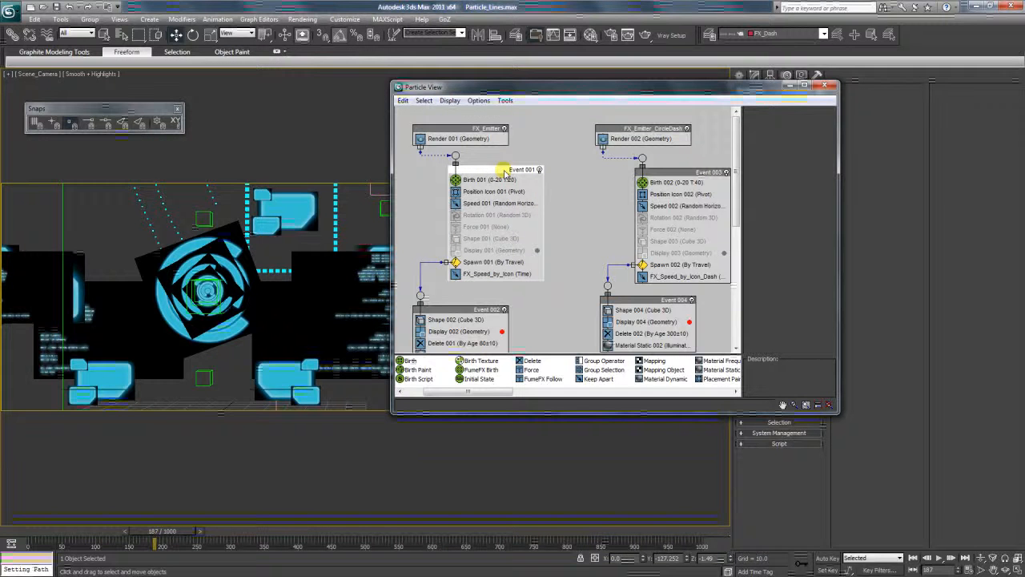
drag(492, 315, 491, 307)
Set the Shape 002 cube size to 0.4 and scrub the animation to frame 357.
click(459, 314)
drag(794, 175, 749, 175)
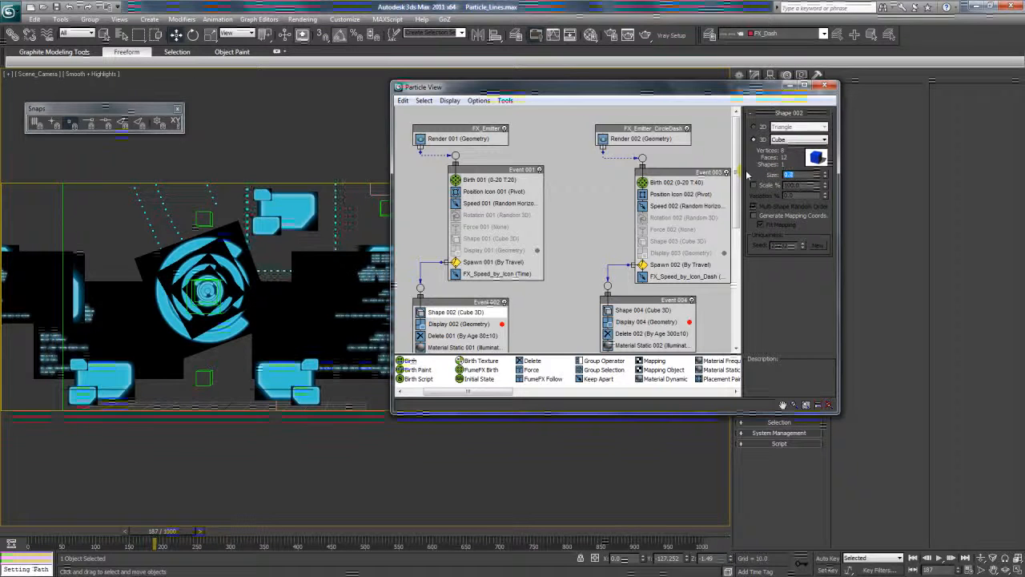
text(1)
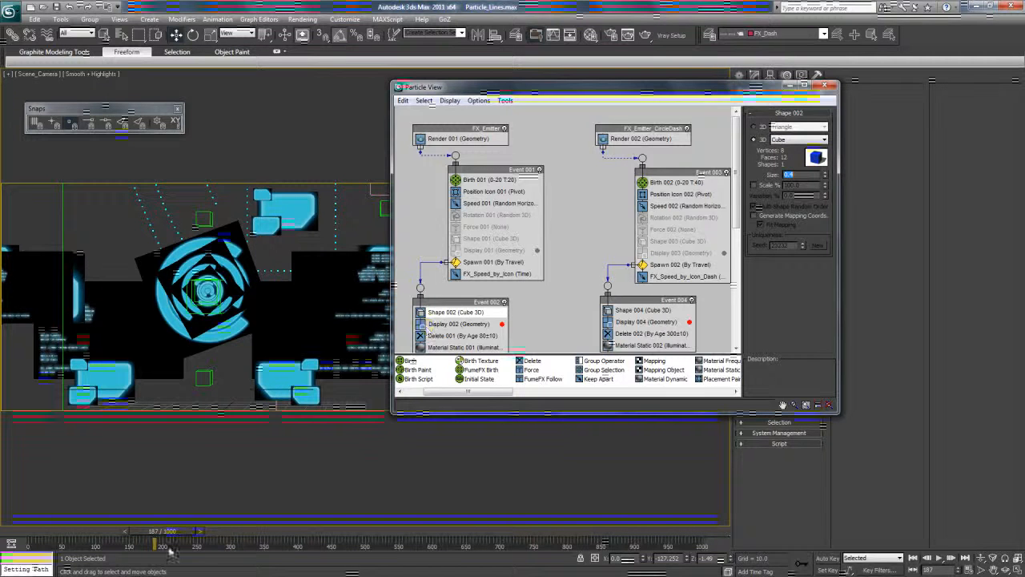
drag(92, 543, 269, 543)
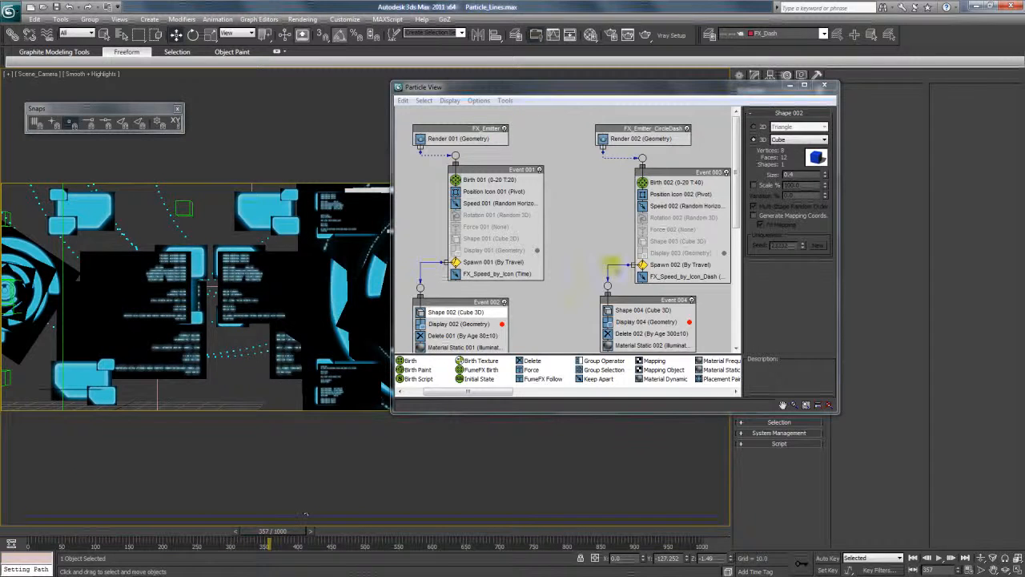
Set the FX_Speed_by_Icon operator's acceleration limit to 300, scrub the animation to frame 399, and close Particle View.
click(473, 274)
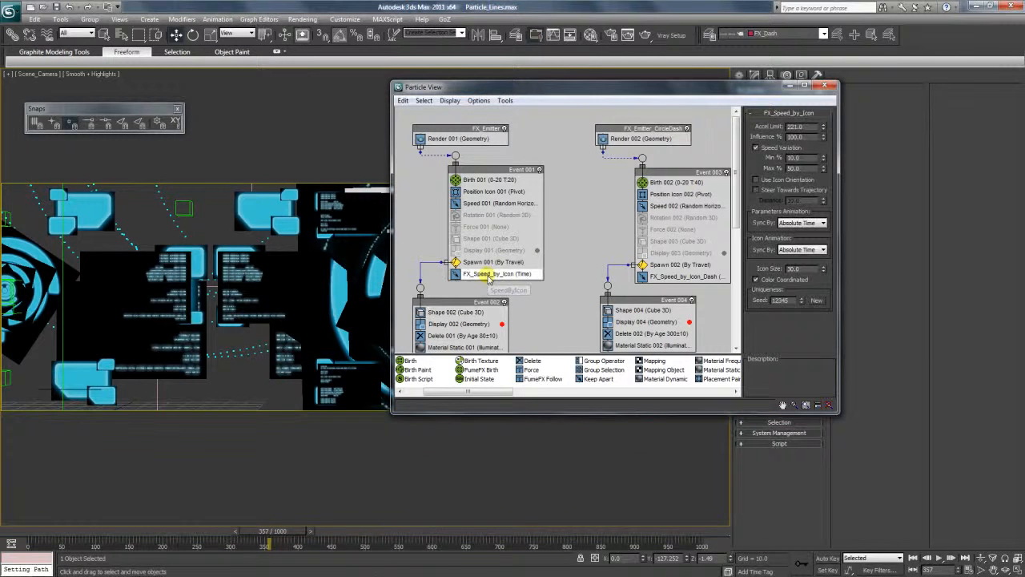
drag(149, 533, 196, 535)
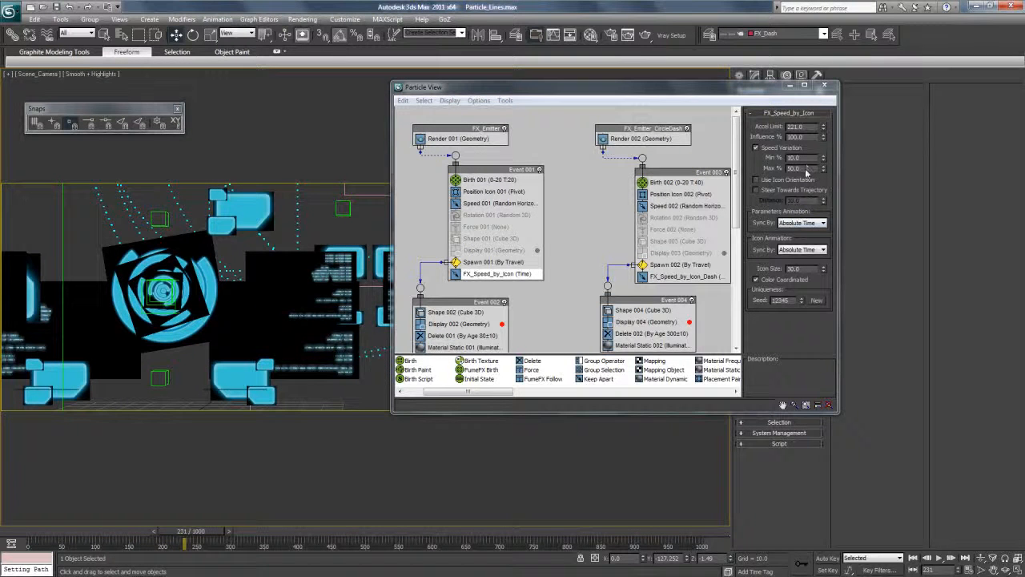
click(810, 135)
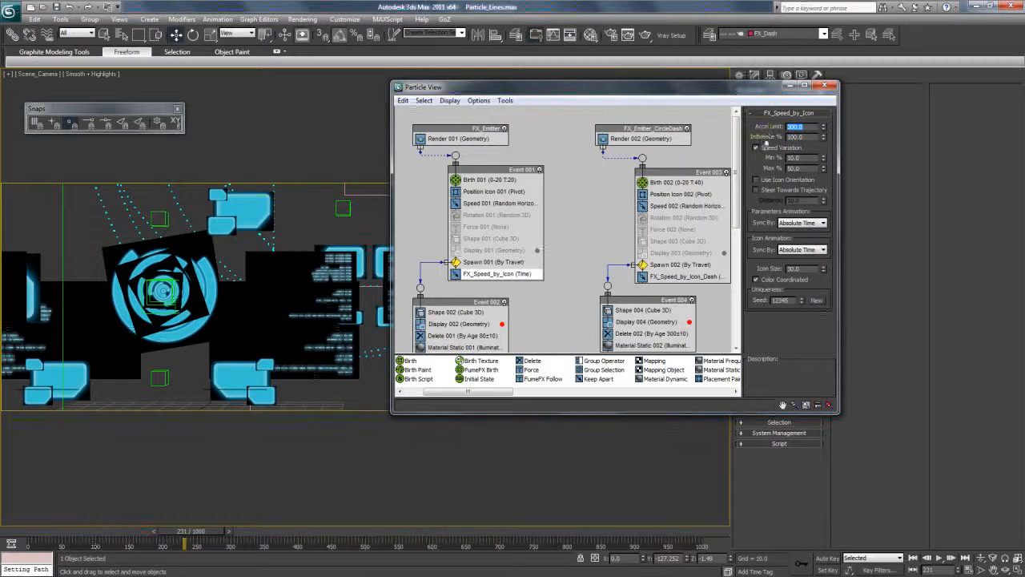
drag(185, 532, 298, 542)
click(824, 85)
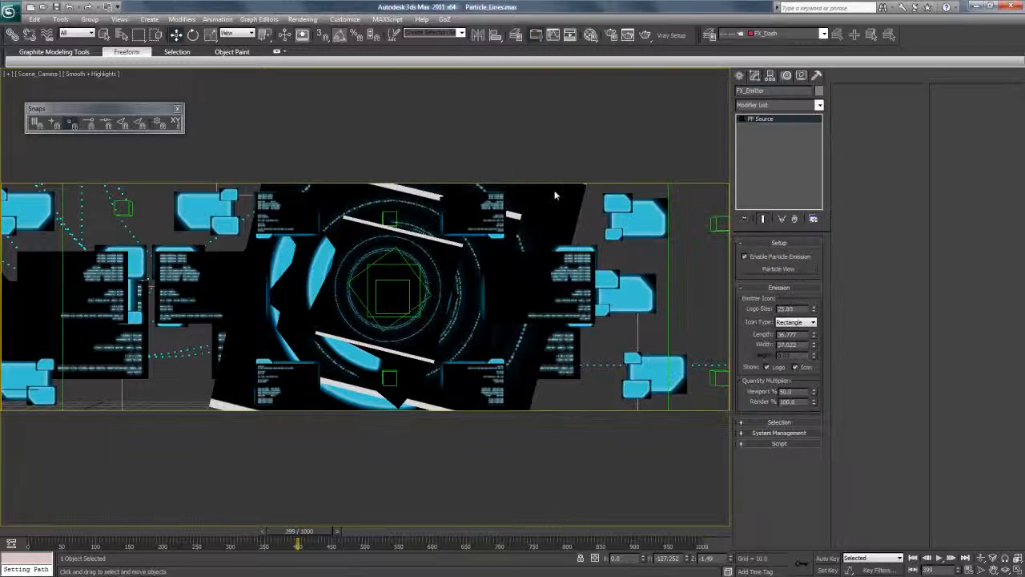
Open Render Setup and assign the mental ray Renderer as the production renderer.
click(303, 20)
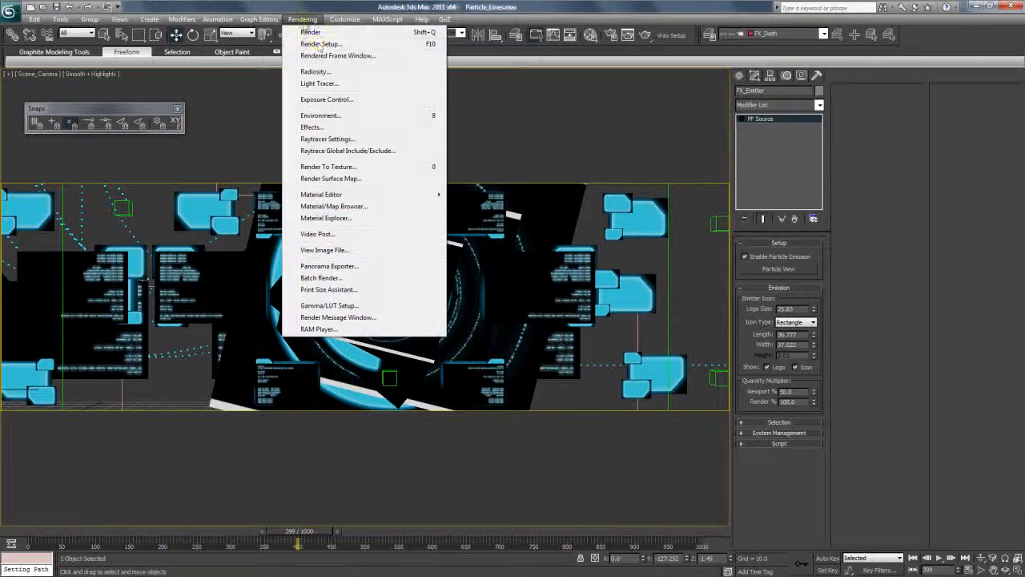
click(314, 44)
drag(529, 86, 648, 100)
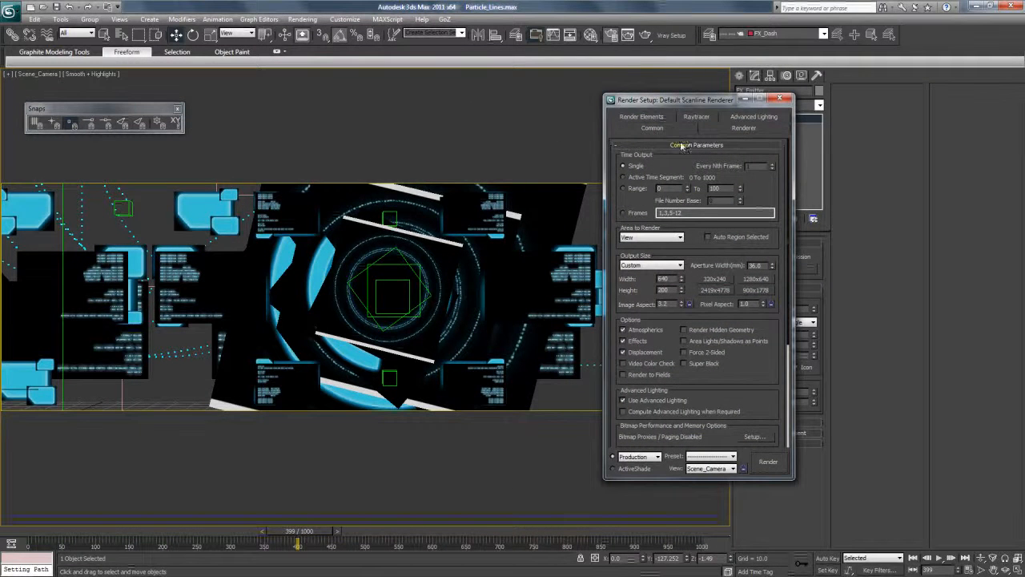
click(681, 145)
click(694, 177)
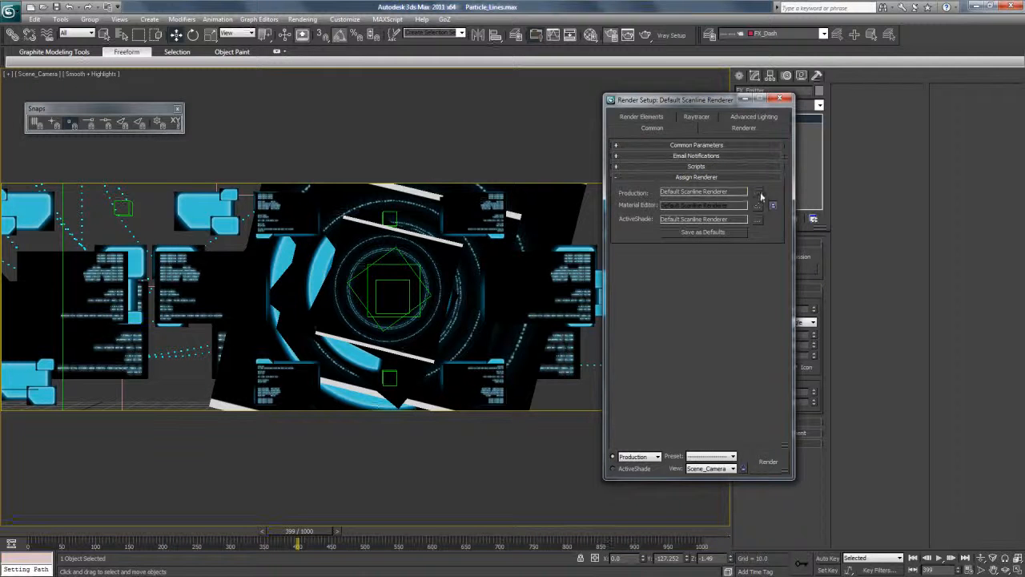
click(758, 191)
double_click(665, 222)
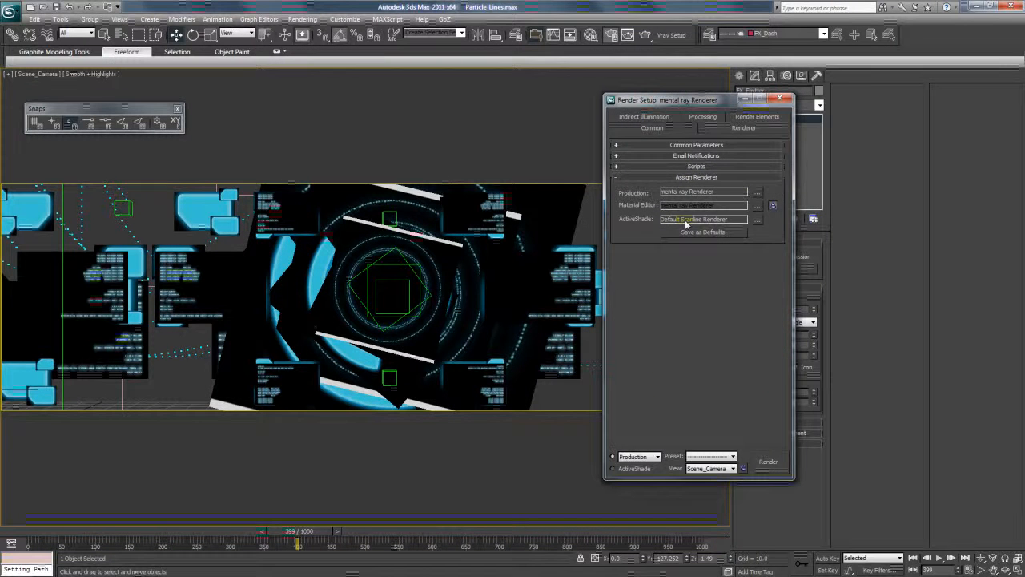
Show mental ray's Camera Effects settings with the Glare output shader and scrub the animation to frame 326.
click(711, 133)
drag(663, 104, 606, 109)
drag(717, 317, 708, 195)
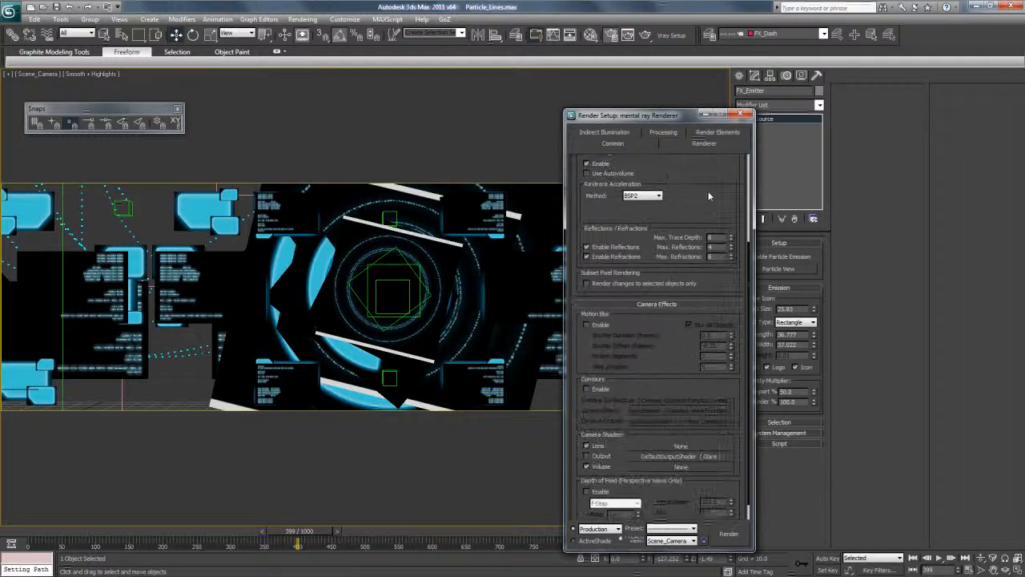
drag(667, 365, 658, 341)
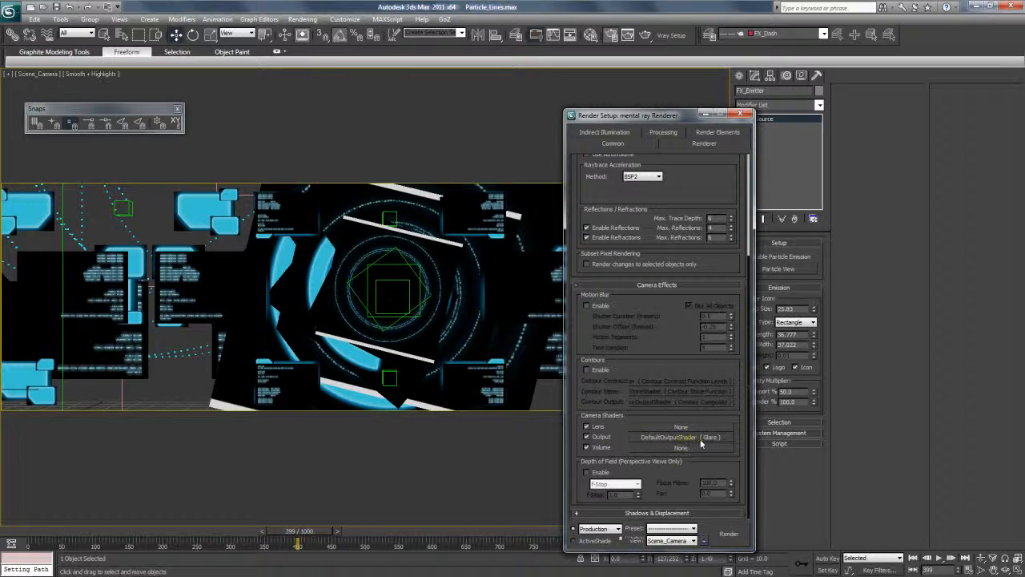
drag(606, 117, 599, 90)
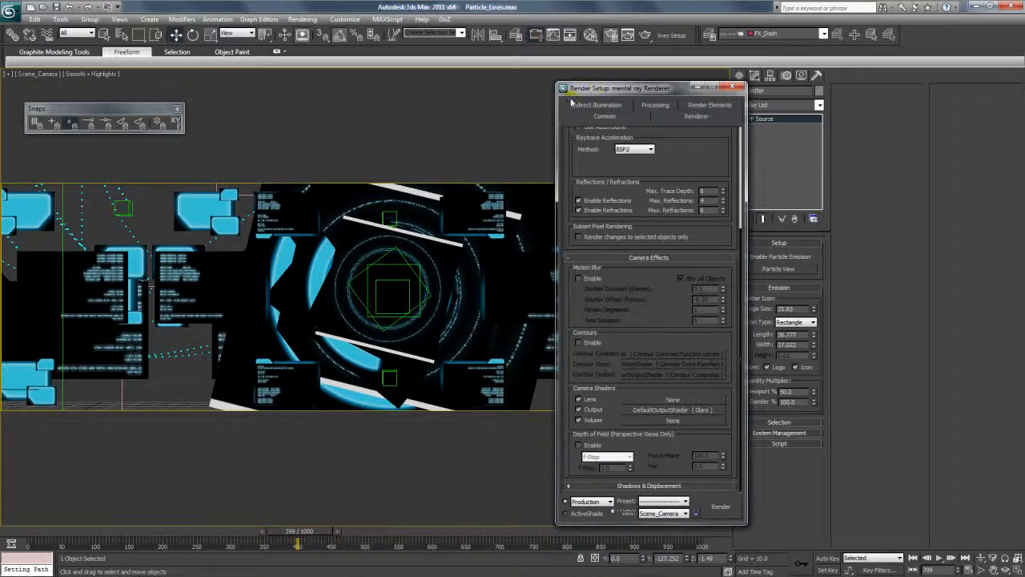
drag(189, 534, 487, 535)
drag(392, 537, 255, 543)
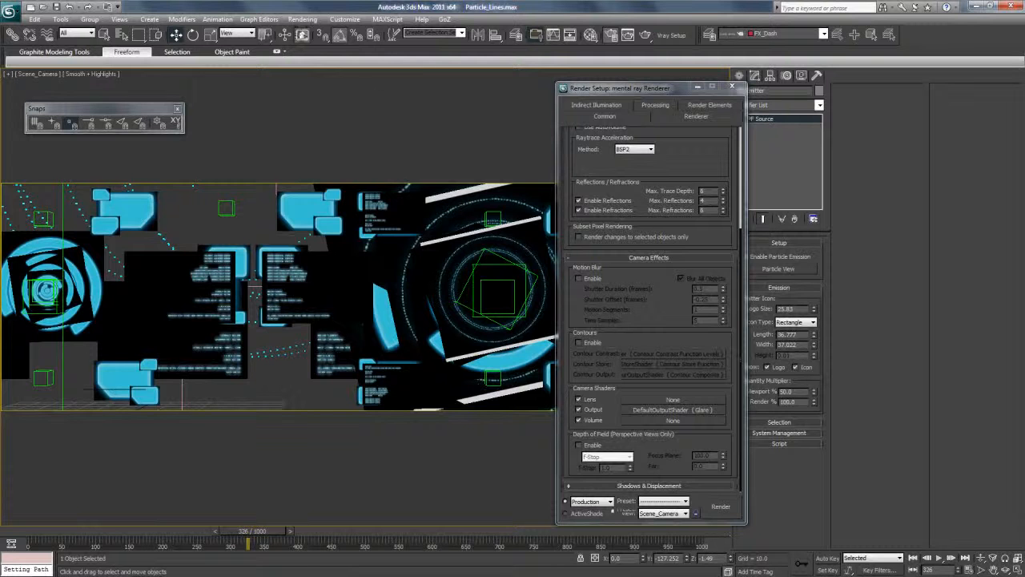
Load the Glare output shader into an empty Material Editor slot, set its spread to 5, and enable streaks.
click(303, 18)
click(374, 6)
key(m)
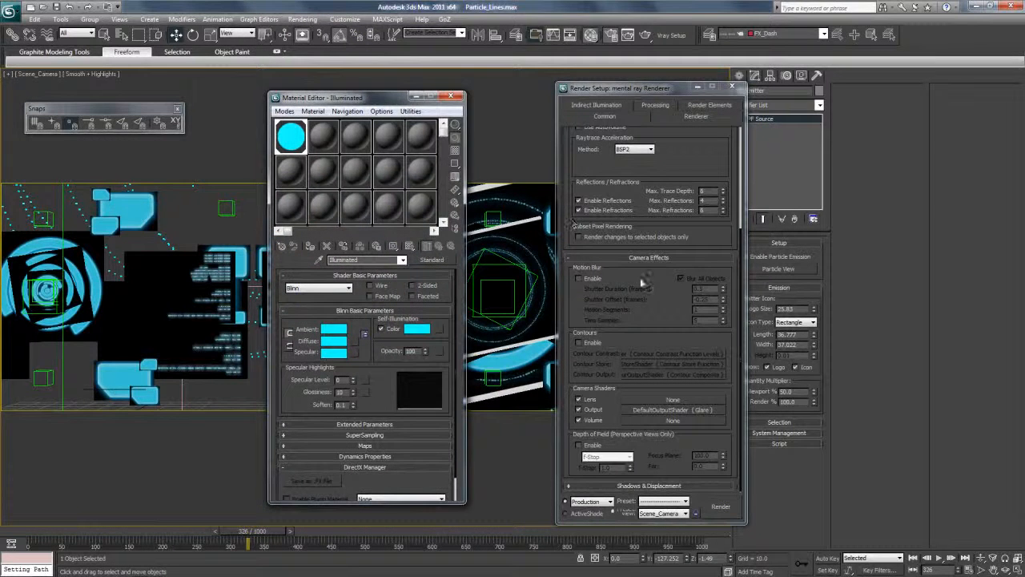
click(669, 283)
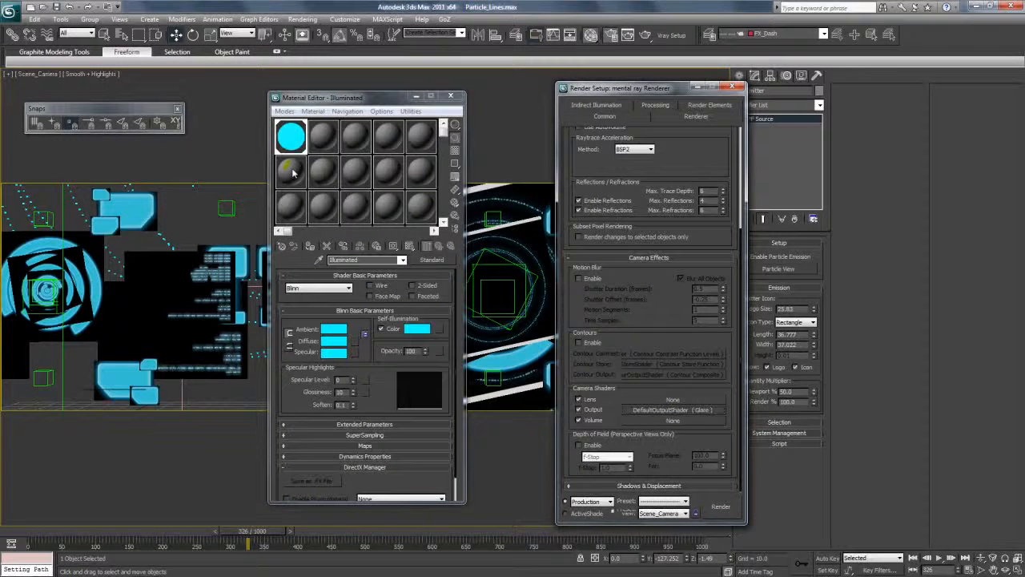
drag(294, 172, 290, 169)
click(354, 332)
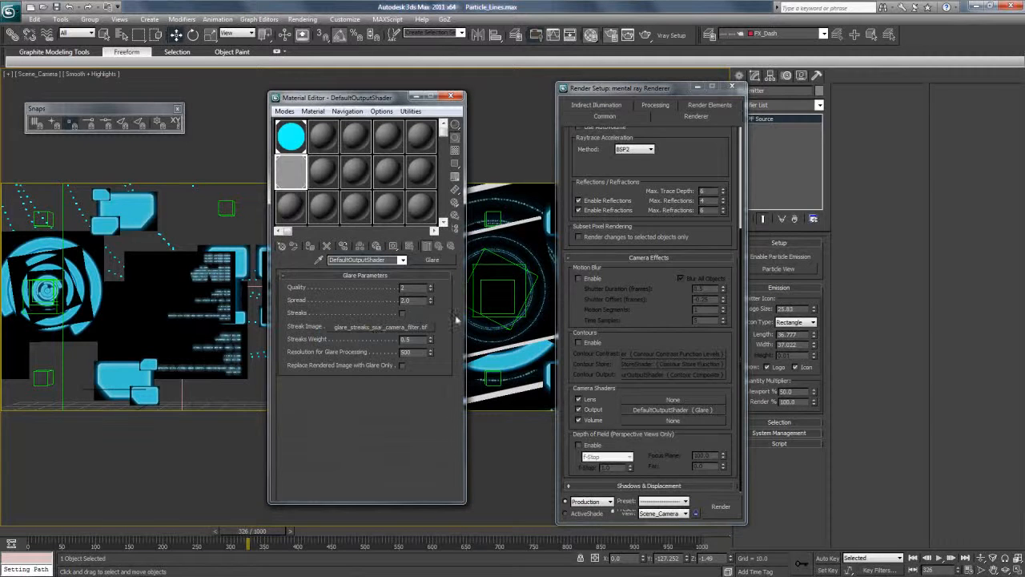
drag(410, 300, 342, 301)
text(5)
key(Return)
Expand the common render parameters and try a test render of the Scene_Camera view at frame 326.
drag(373, 100, 464, 107)
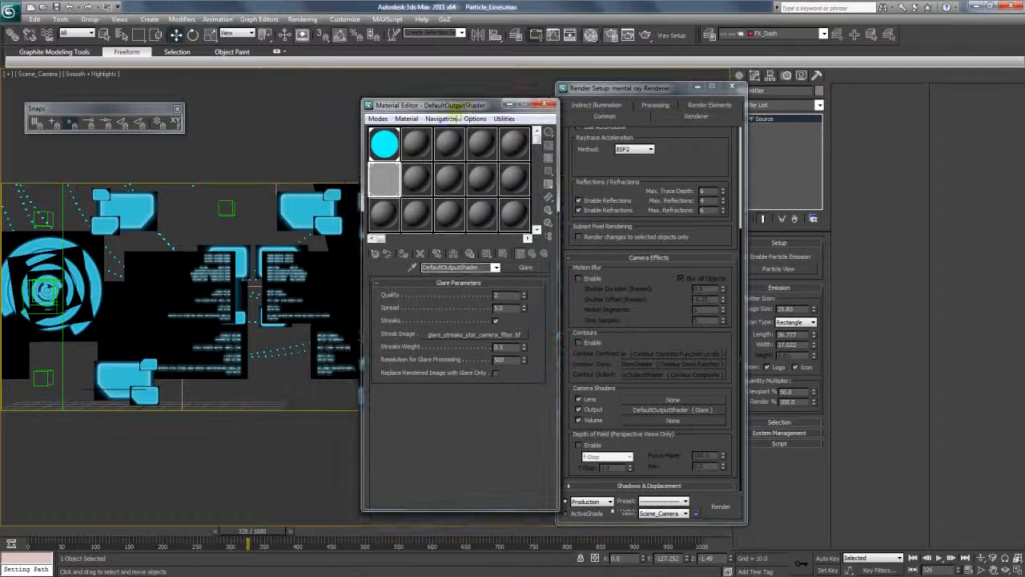
click(605, 116)
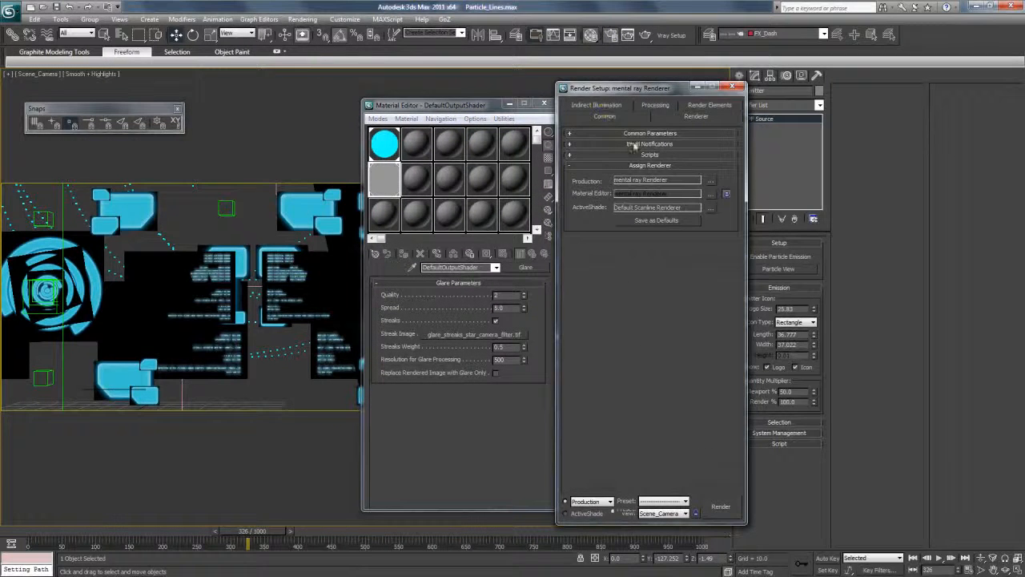
click(612, 133)
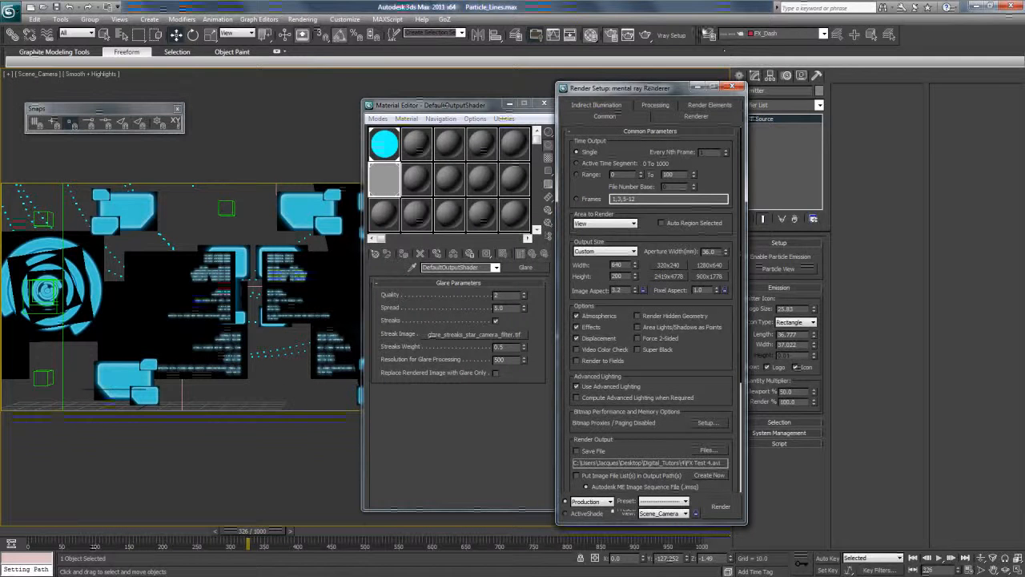
click(645, 36)
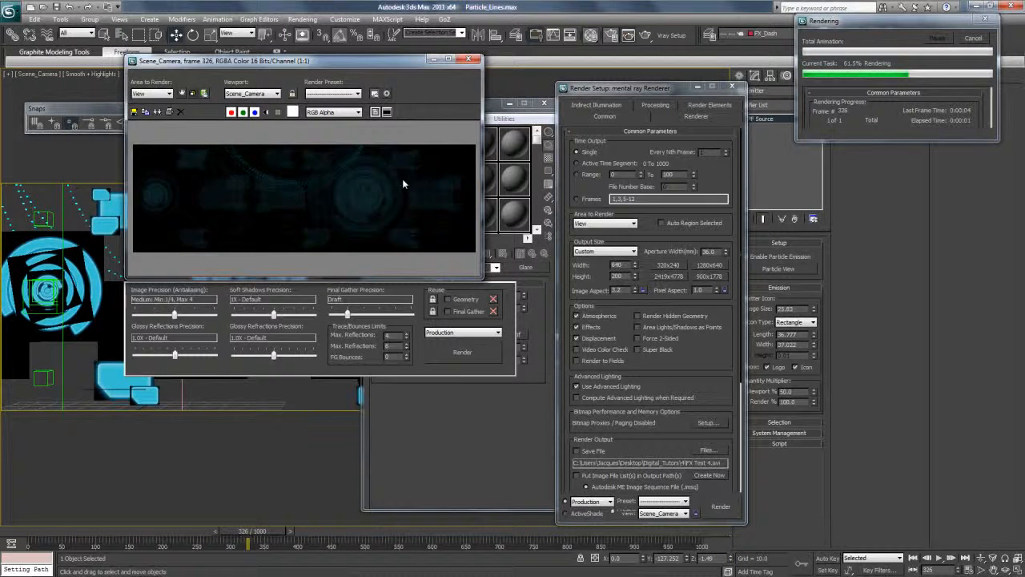
scroll(380, 185, up, 1)
scroll(380, 185, down, 1)
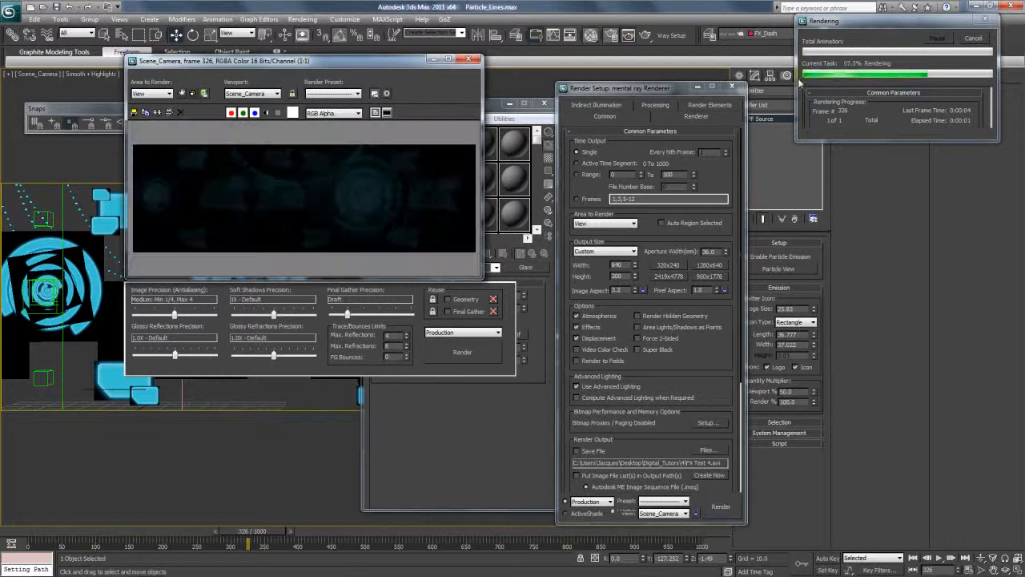
click(977, 41)
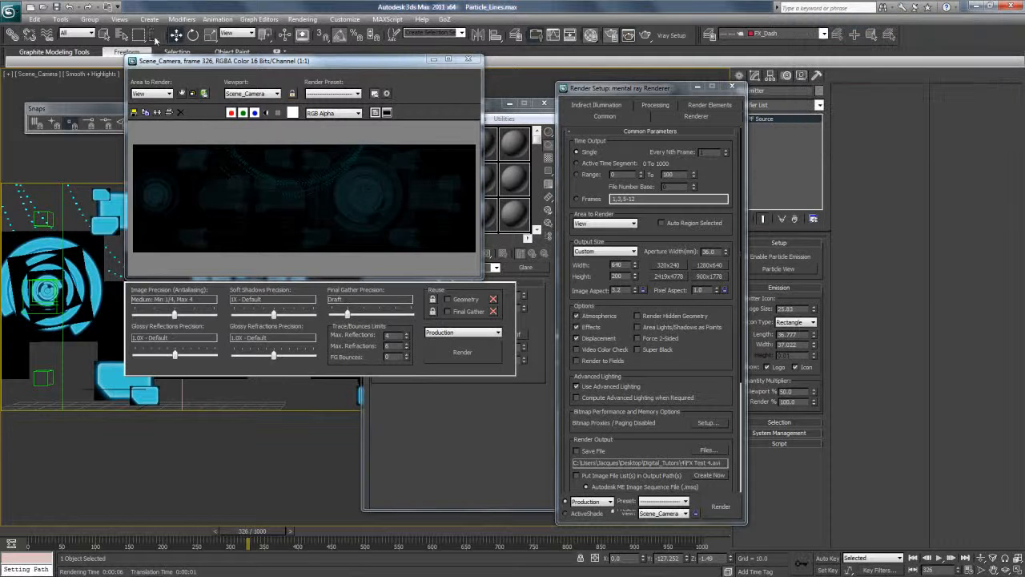
Select Scene_Camera, disable its multi-pass motion blur effect, and render frame 326.
click(28, 75)
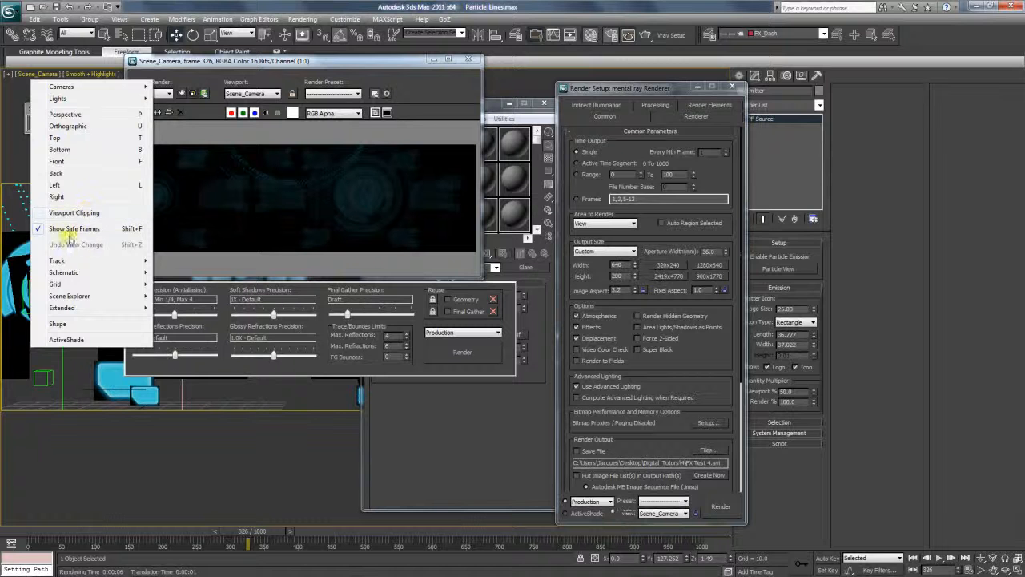
click(8, 74)
click(7, 73)
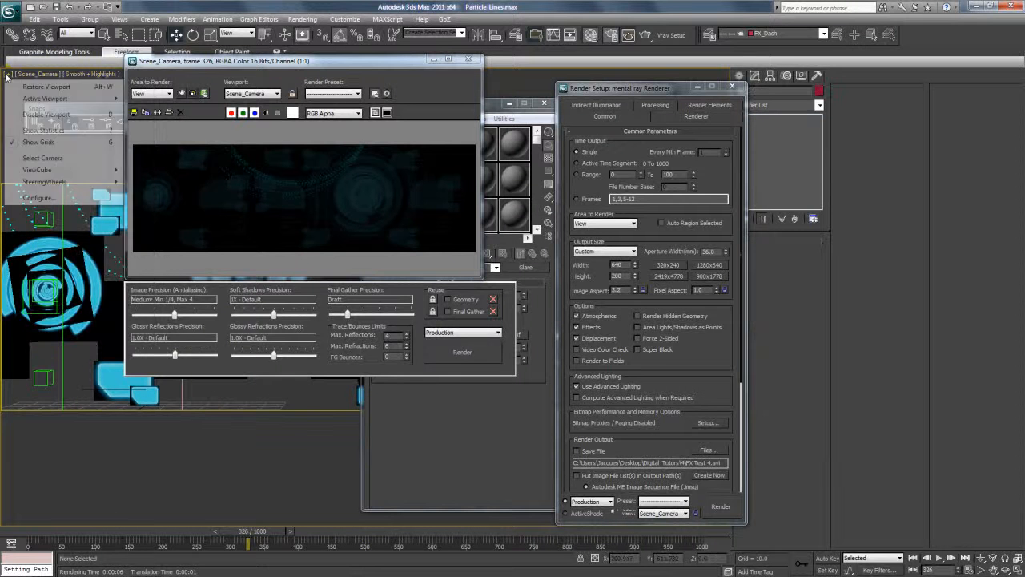
click(54, 158)
drag(819, 438, 817, 433)
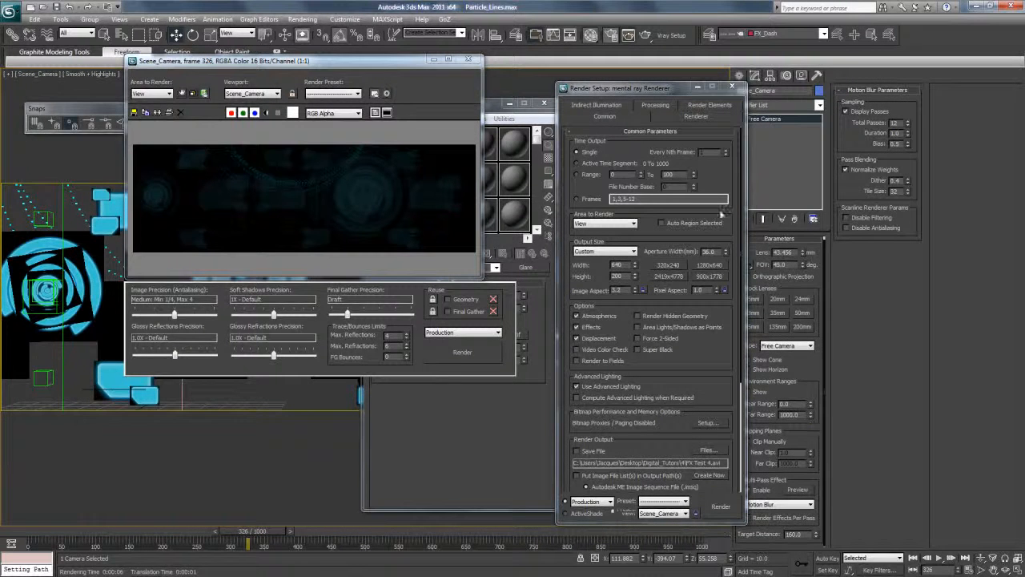
drag(663, 96, 628, 88)
click(758, 491)
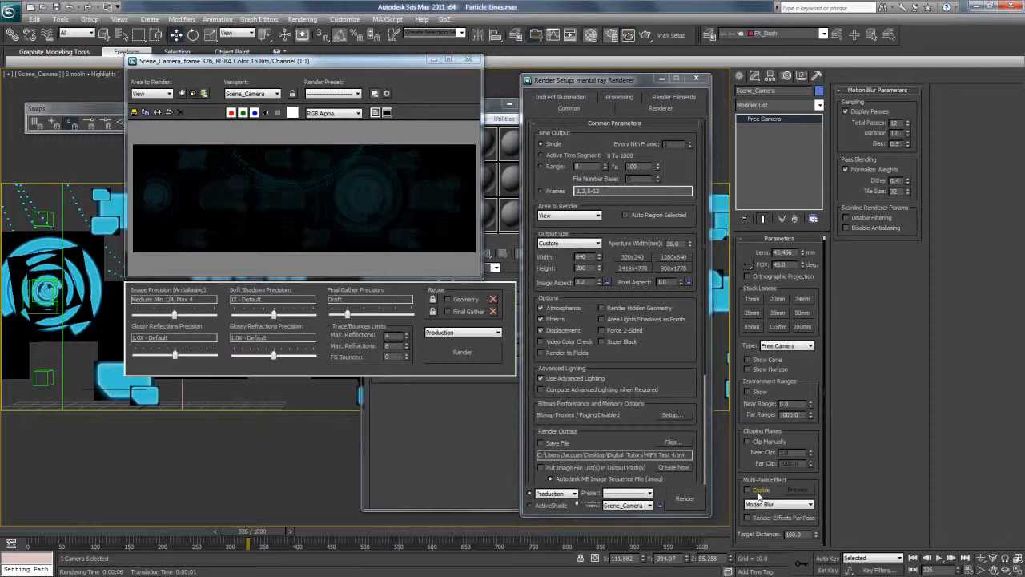
drag(826, 372, 825, 391)
click(401, 187)
click(647, 35)
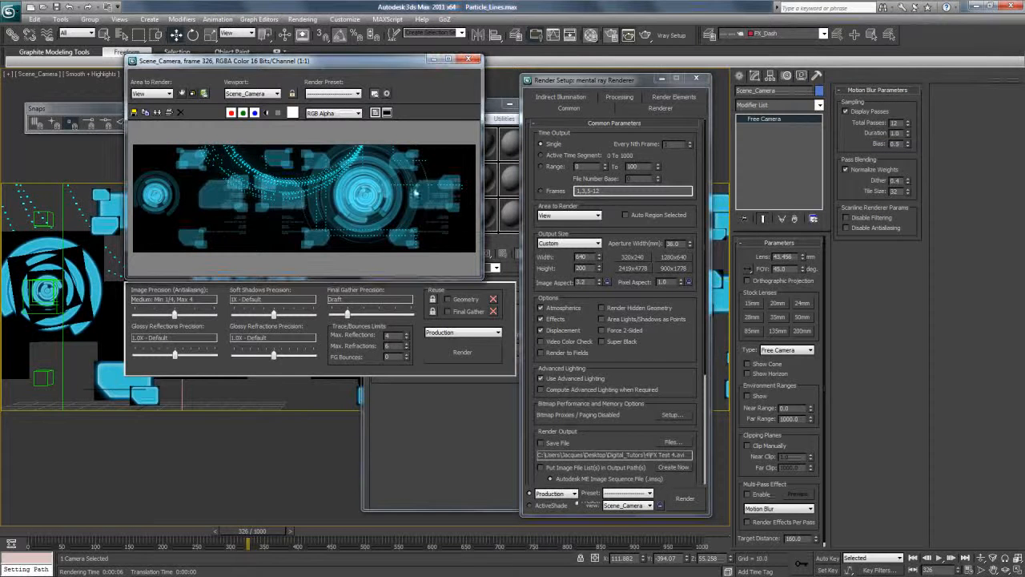
Set the Glare shader's spread to 25, render the frame again, and inspect the glow up close.
drag(370, 62, 262, 90)
click(436, 108)
drag(439, 108, 444, 116)
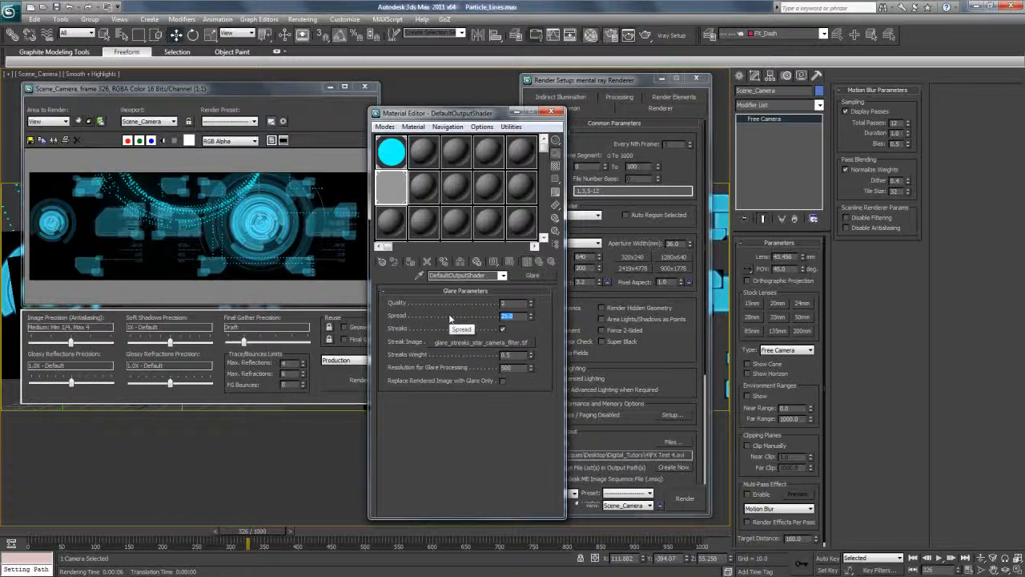
click(320, 89)
click(357, 382)
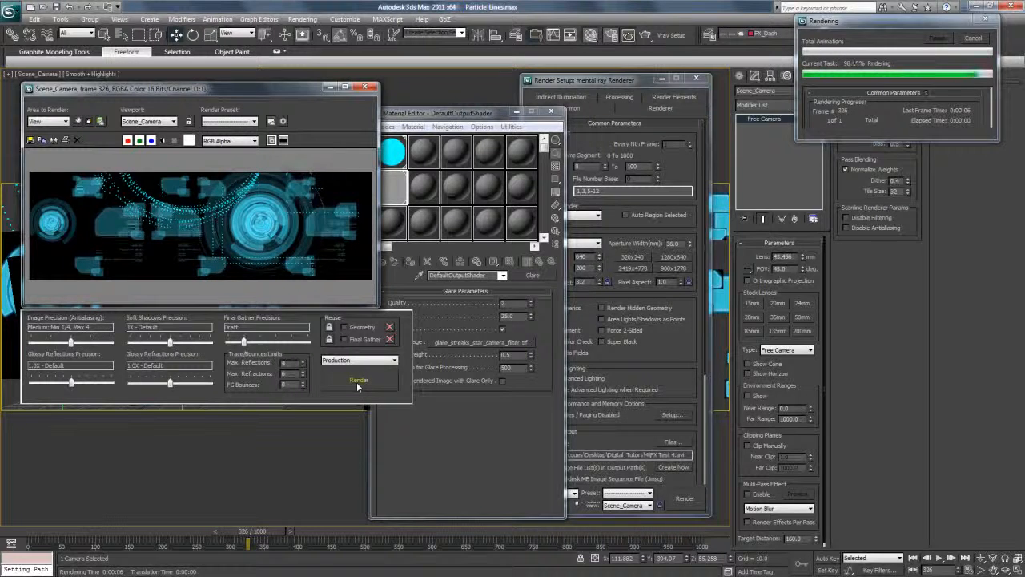
click(221, 217)
scroll(217, 216, up, 1)
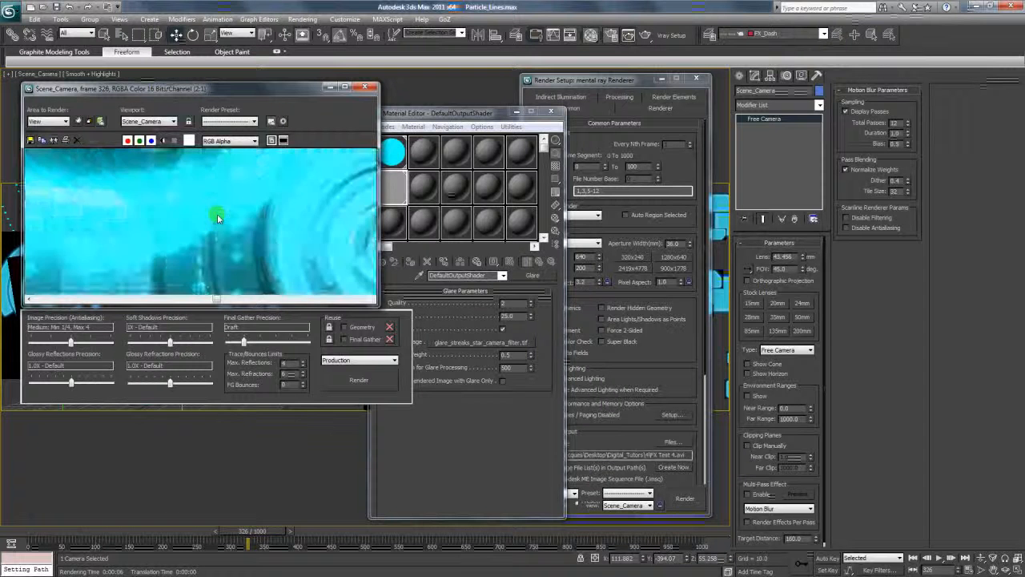
scroll(217, 214, down, 1)
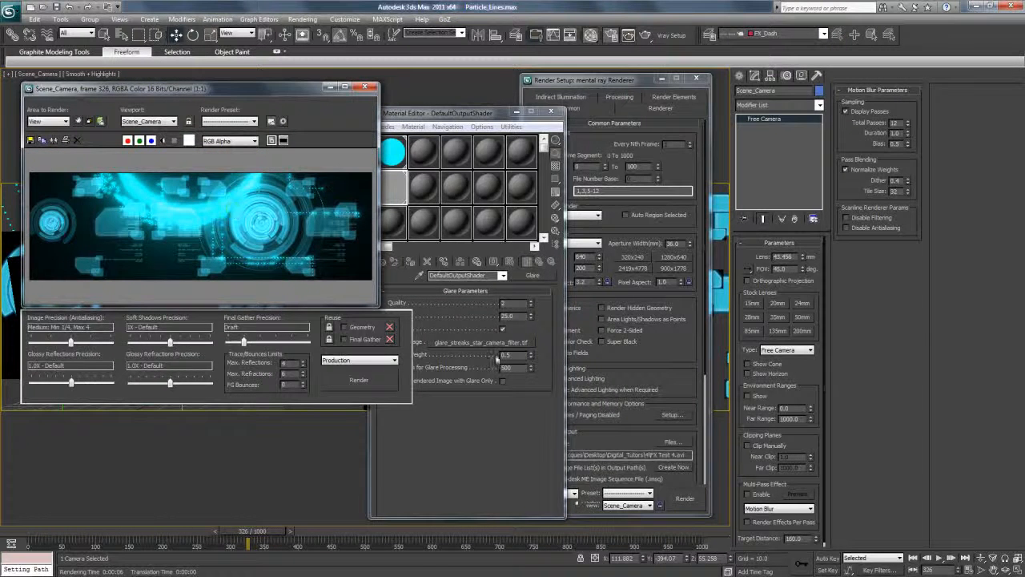
Set the Glare shader's spread to 15 and render frame 326 again.
click(508, 317)
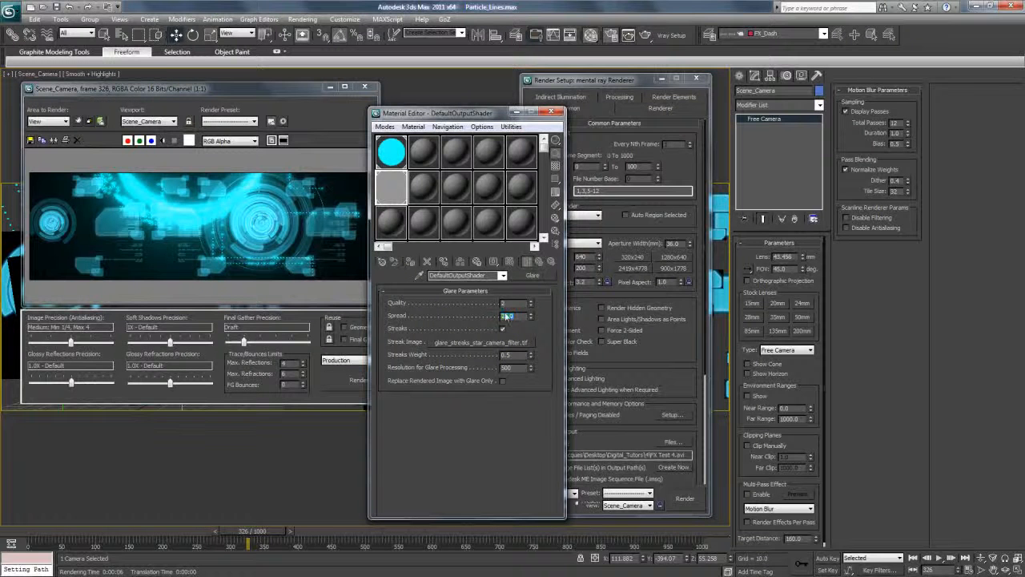
text(15)
click(261, 226)
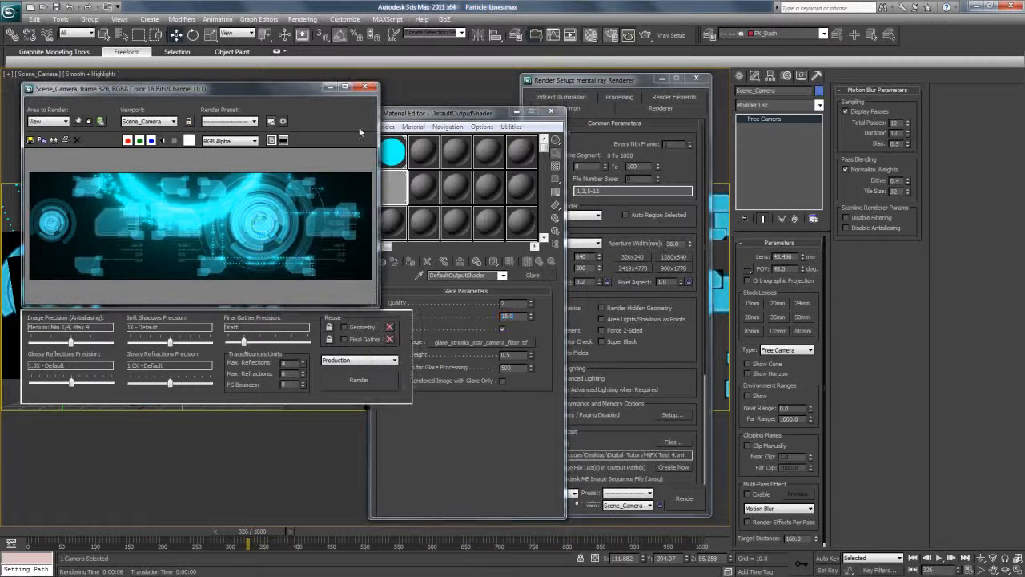
click(629, 35)
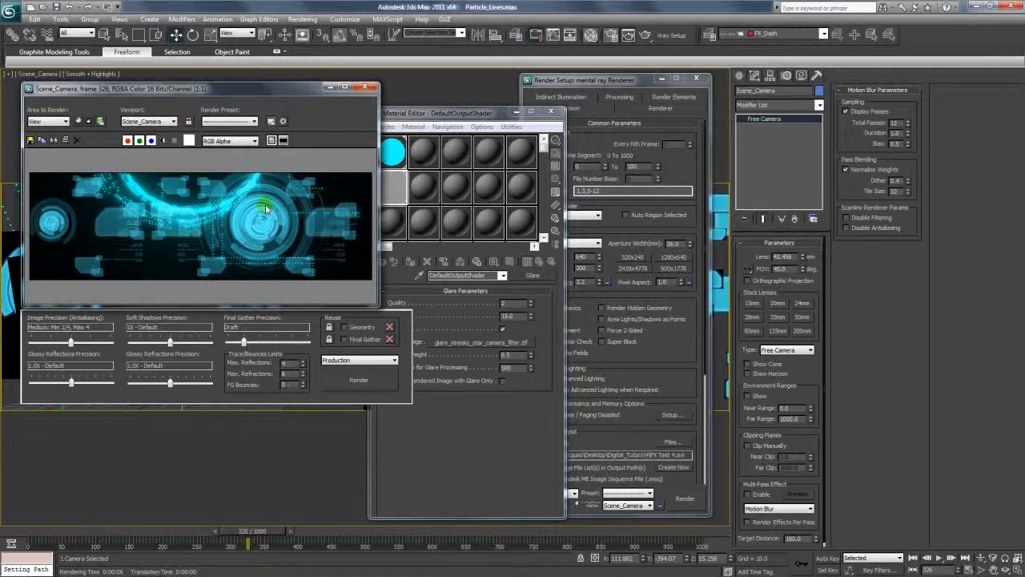
Move the rendered frame and Render Setup windows clear of the central graphics and close the Material Editor.
drag(294, 92, 881, 201)
drag(543, 119, 549, 115)
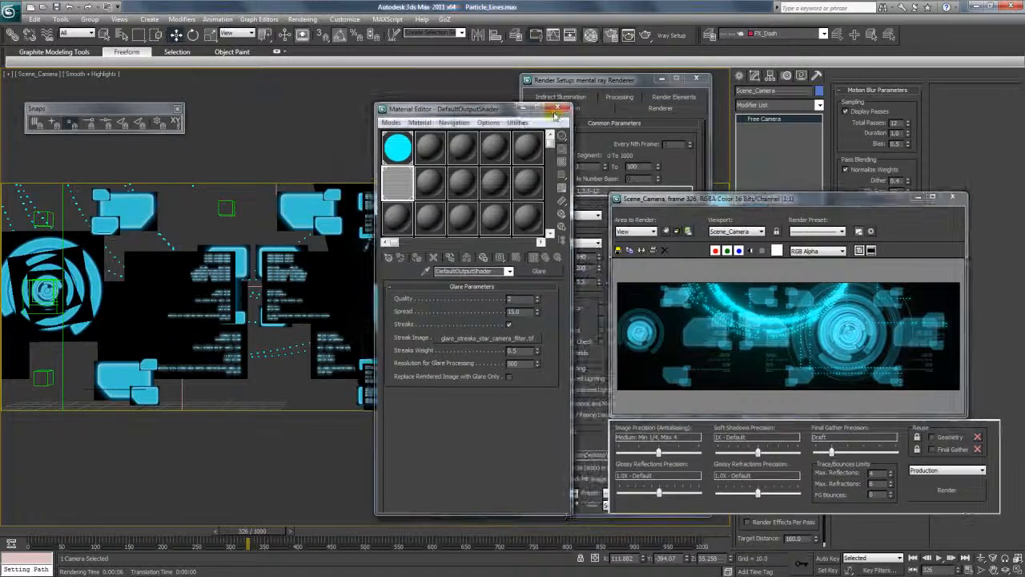
click(566, 108)
drag(635, 87, 220, 313)
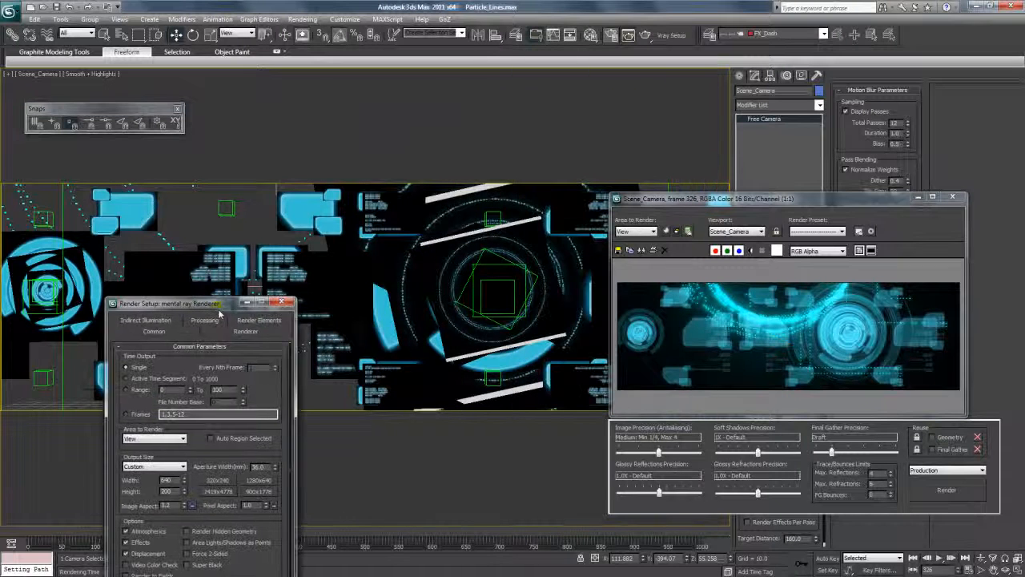
Close the Render Setup window, advance the animation to frame 565, and select Circle001.
click(284, 303)
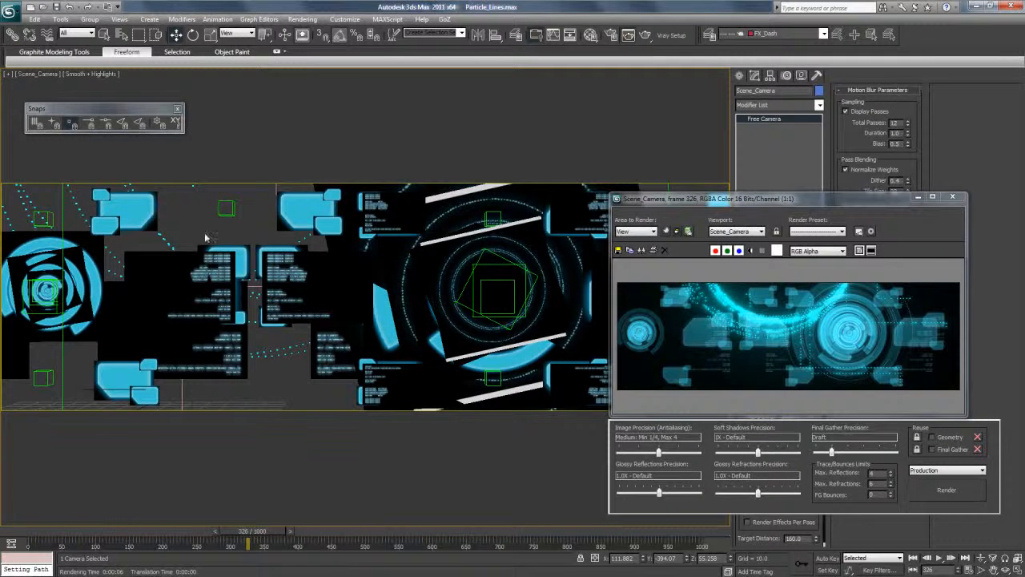
click(205, 237)
drag(233, 533, 408, 532)
click(307, 240)
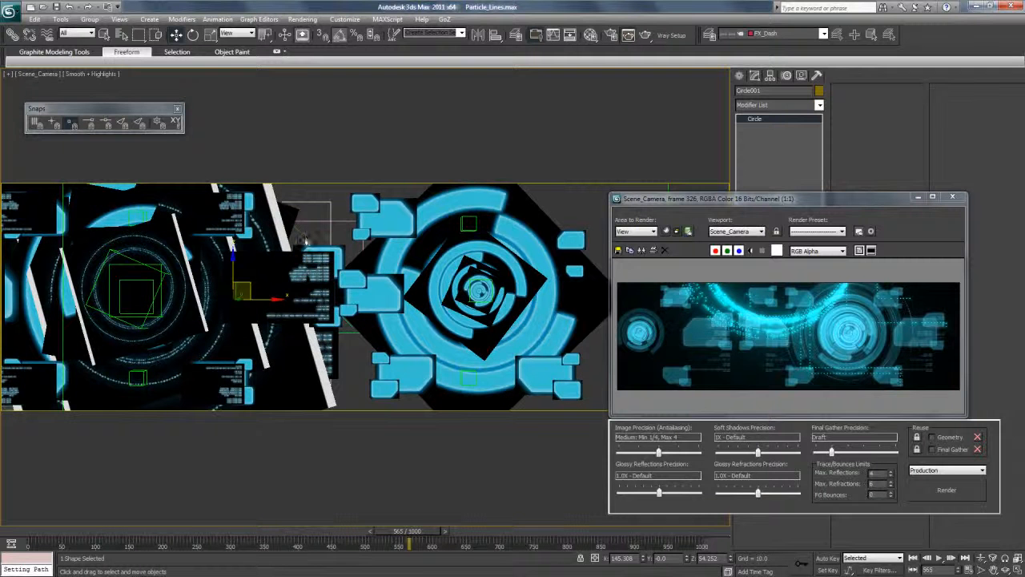
Switch the Scene_Camera viewport to wireframe shading and go back to frame 462.
click(81, 73)
click(104, 107)
mouse_move(250, 295)
mouse_down()
mouse_move(313, 356)
mouse_move(256, 301)
mouse_up()
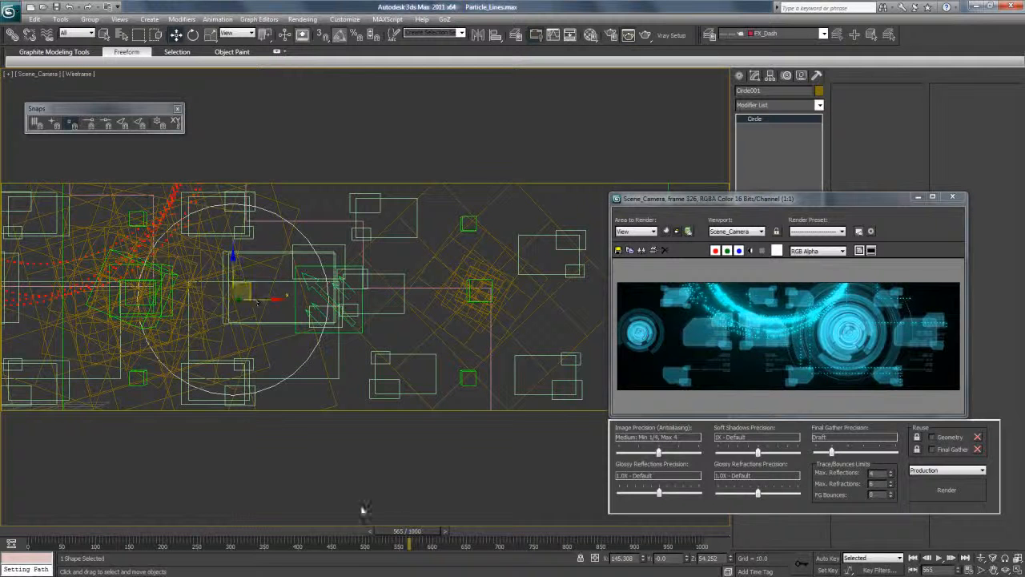
drag(394, 531, 304, 531)
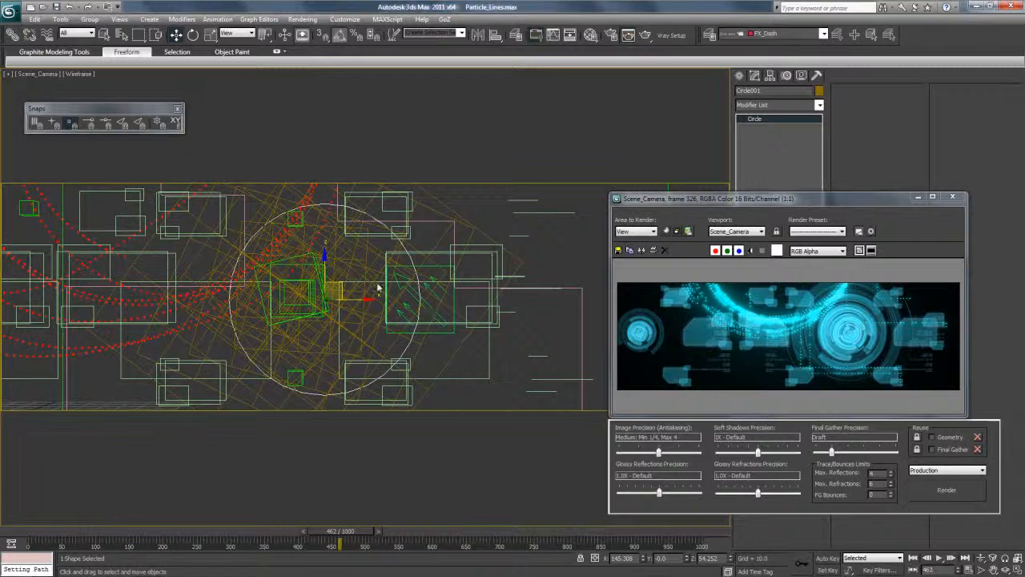
In a zoomed-out perspective view, move FX_Emitter_CircleDash past the large circle graphic, to about X 195.5, Z 69.5.
key(p)
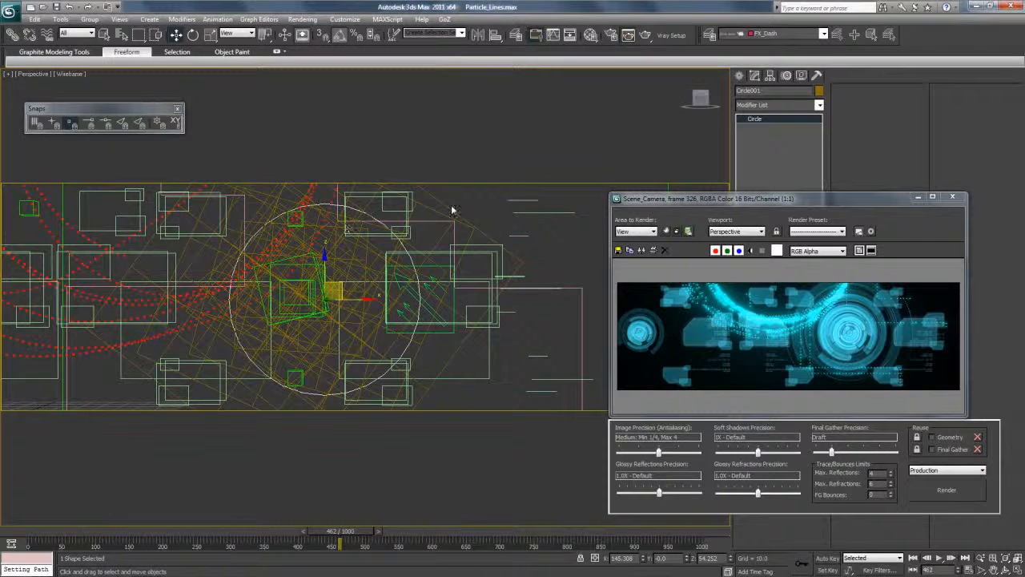
click(982, 558)
drag(467, 244, 468, 368)
click(177, 36)
click(362, 217)
drag(364, 210, 423, 226)
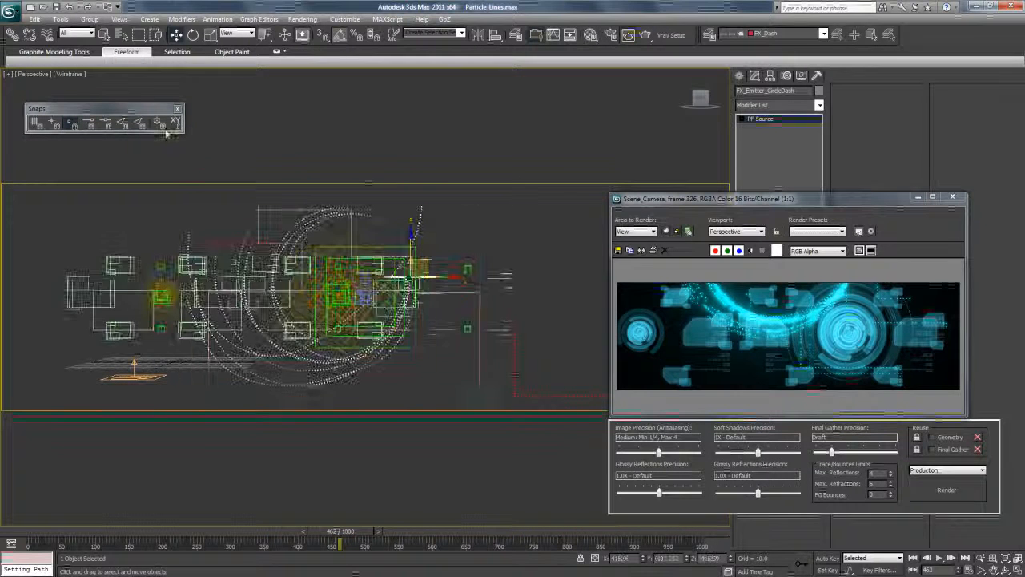
Return the viewport to Scene_Camera, render frame 462, and inspect the particle arc around the circle graphic.
click(32, 76)
mouse_move(57, 80)
click(181, 84)
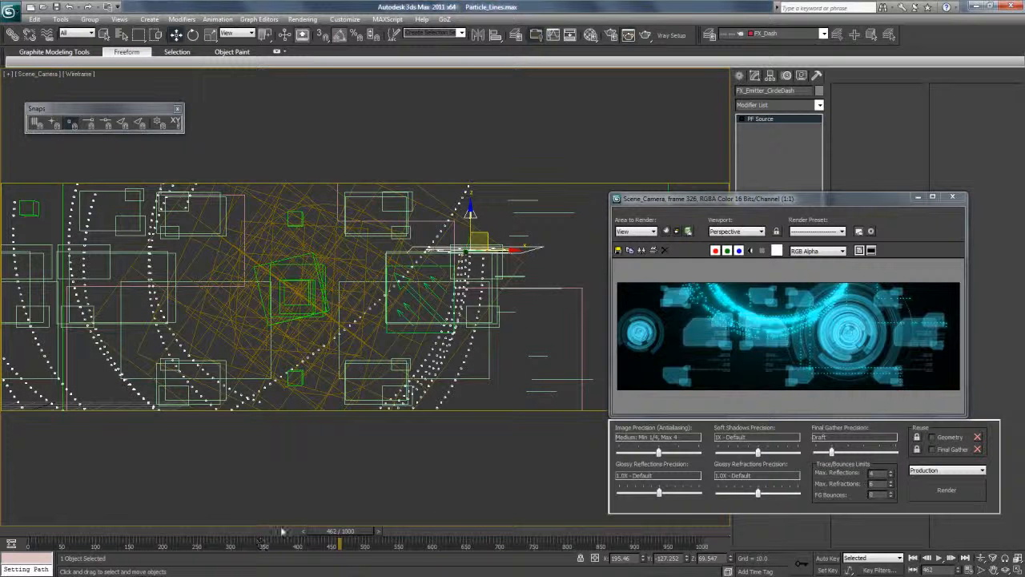
drag(774, 199, 704, 100)
click(645, 37)
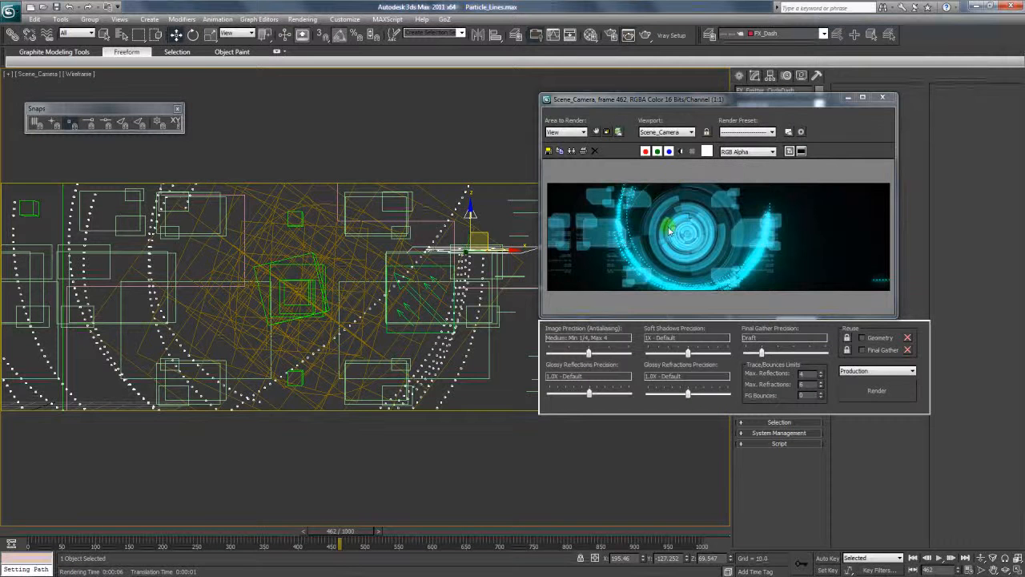
scroll(680, 232, up, 1)
scroll(665, 244, down, 1)
scroll(665, 244, down, 1)
drag(671, 102, 464, 202)
Set the life span of the circle-dash flow's Delete 002 operator to 200 in Particle View and render frame 462 again.
key(6)
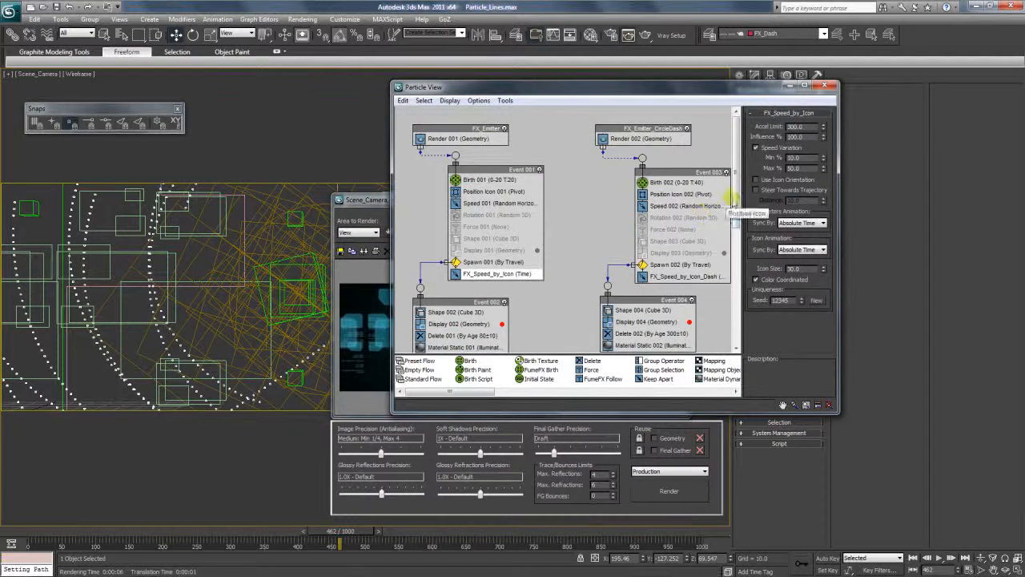
drag(736, 210, 734, 242)
click(625, 271)
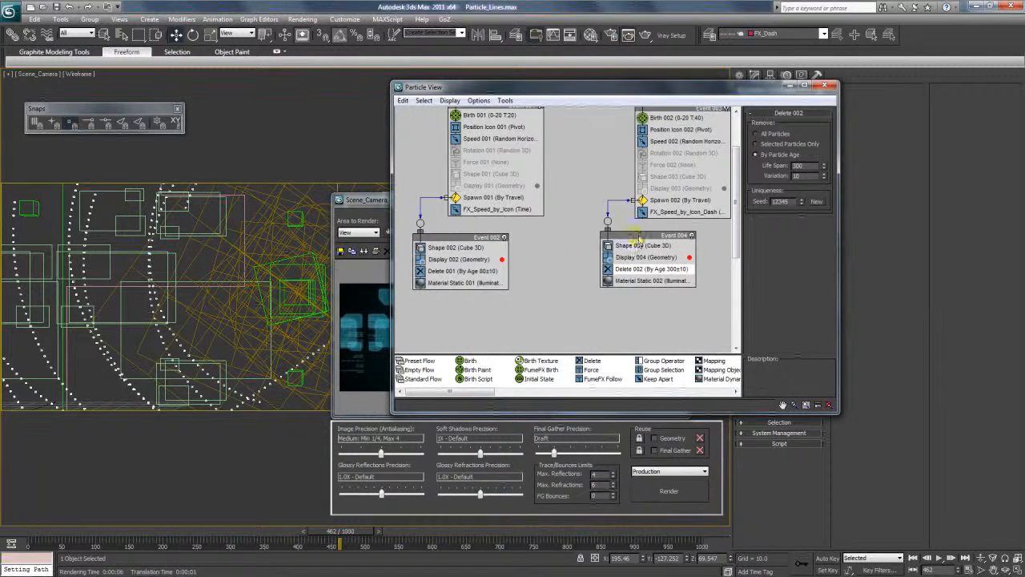
drag(638, 236, 602, 258)
mouse_move(737, 240)
mouse_down()
mouse_move(738, 228)
mouse_move(738, 239)
mouse_up()
drag(807, 166, 764, 169)
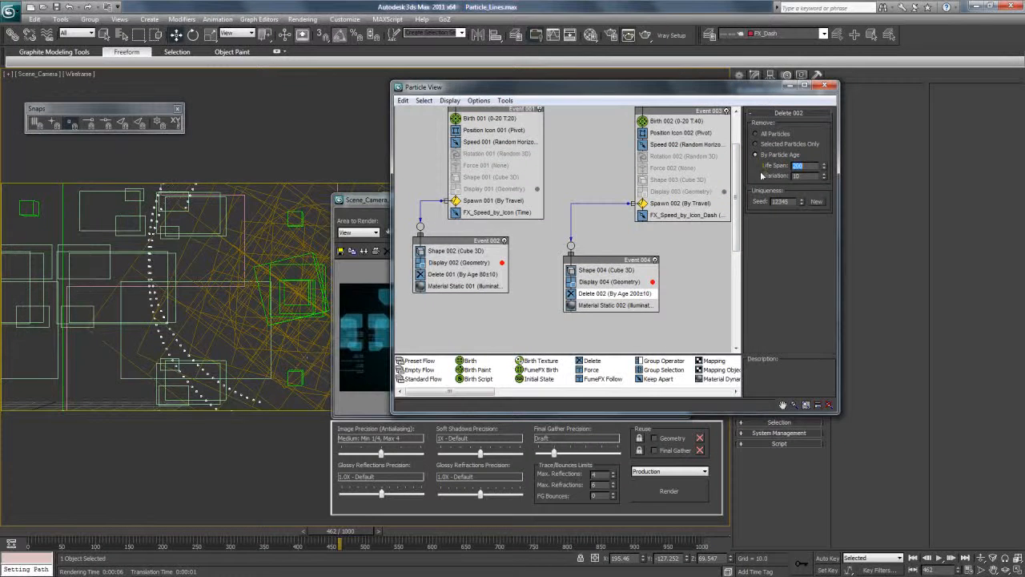
click(816, 85)
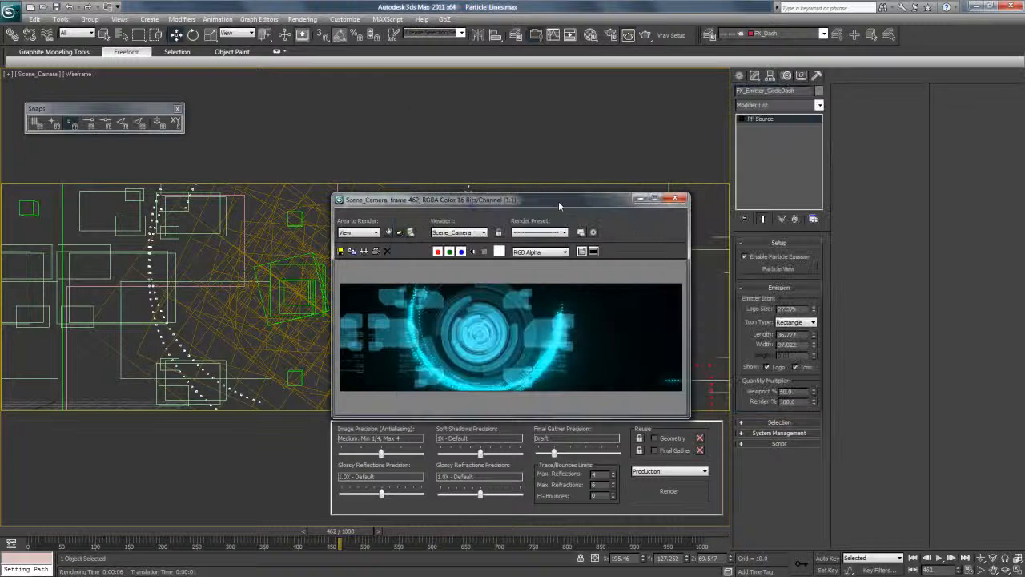
drag(558, 201, 604, 136)
click(647, 37)
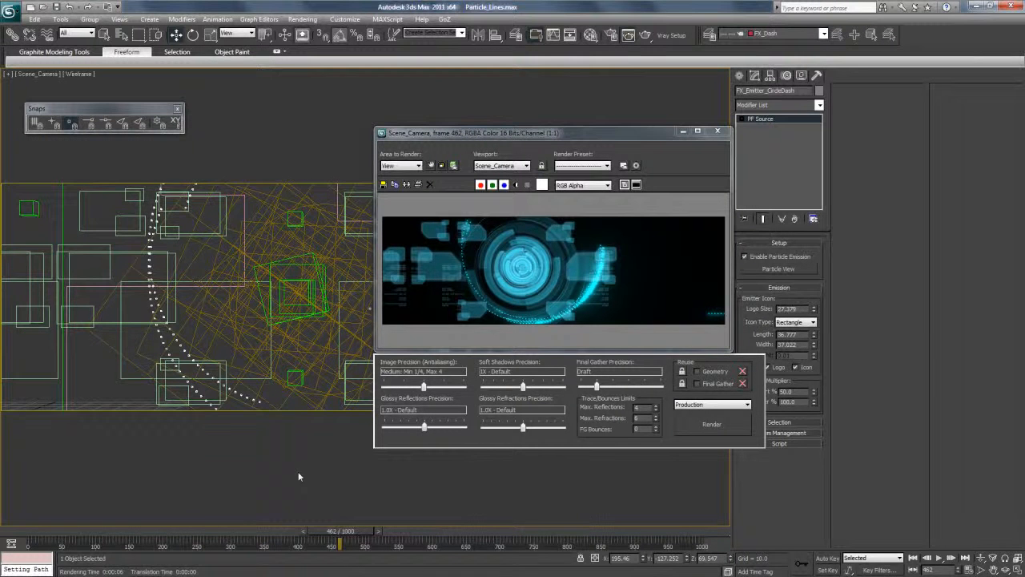
Scrub through the animation to review the particle trails across the window graphics, stopping at frame 239.
drag(188, 533, 230, 531)
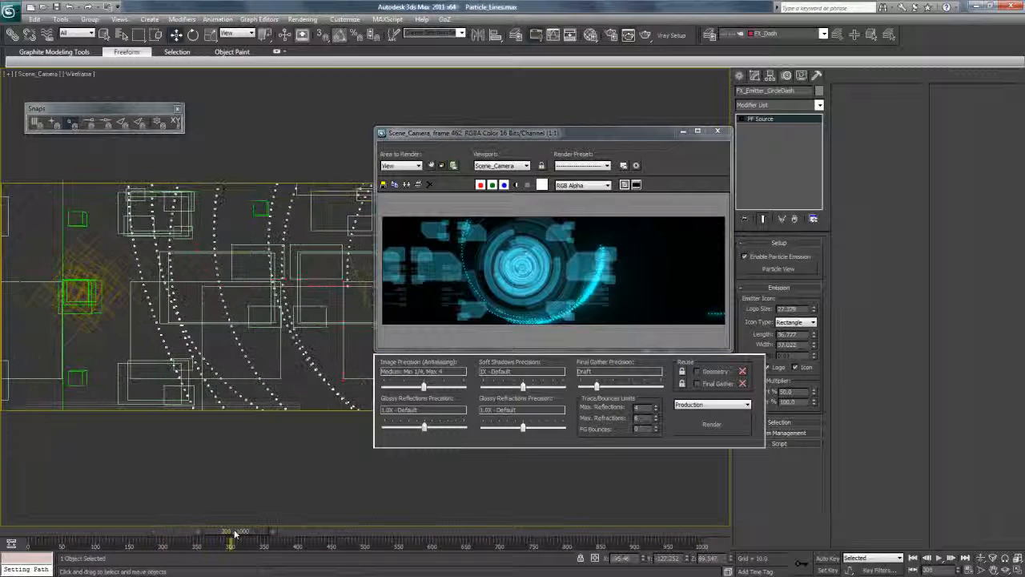
click(341, 307)
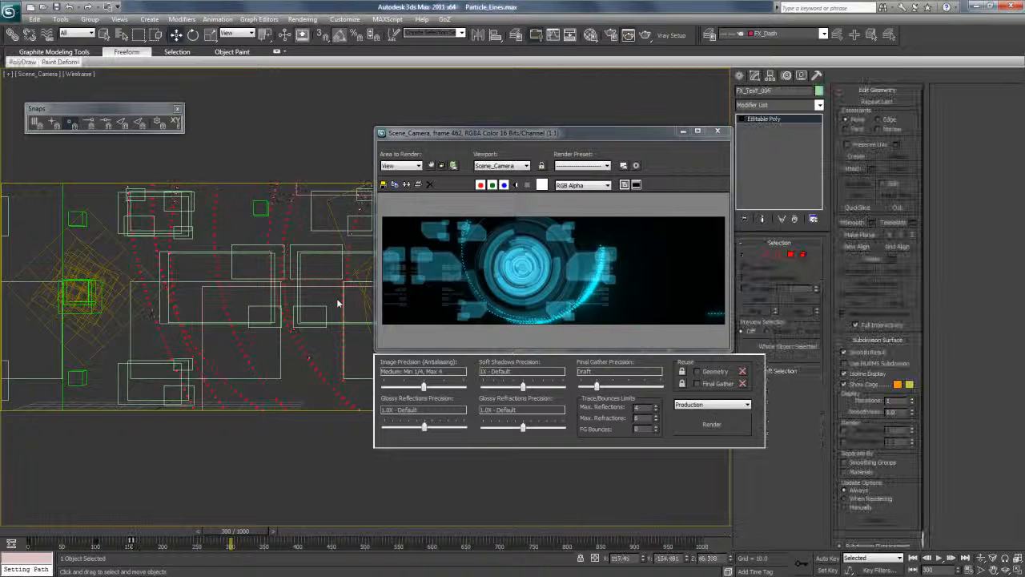
click(308, 284)
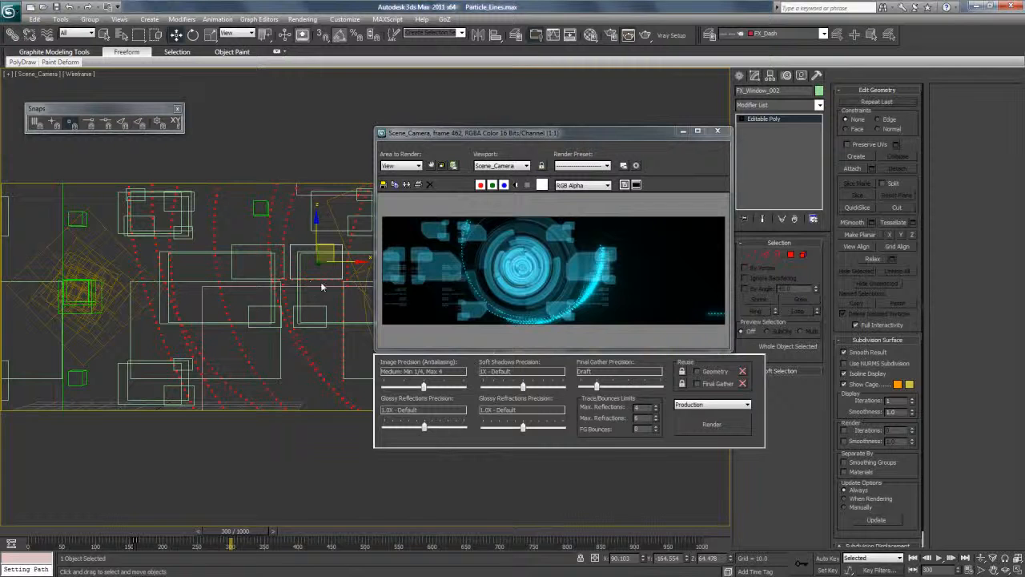
drag(140, 535, 451, 552)
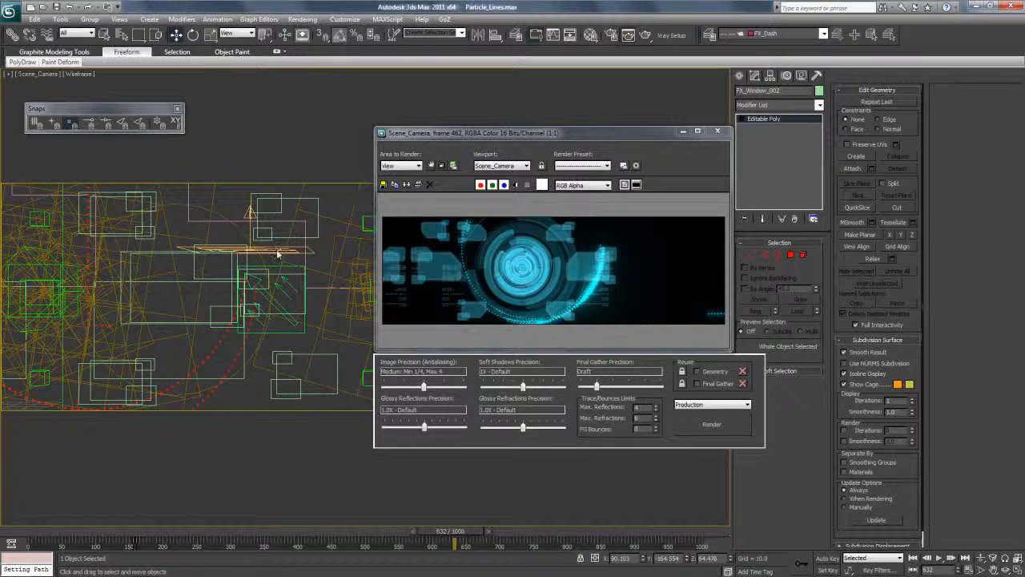
click(197, 533)
Switch to the perspective view and select the FX_Emitter particle source below the small circle graphic.
key(p)
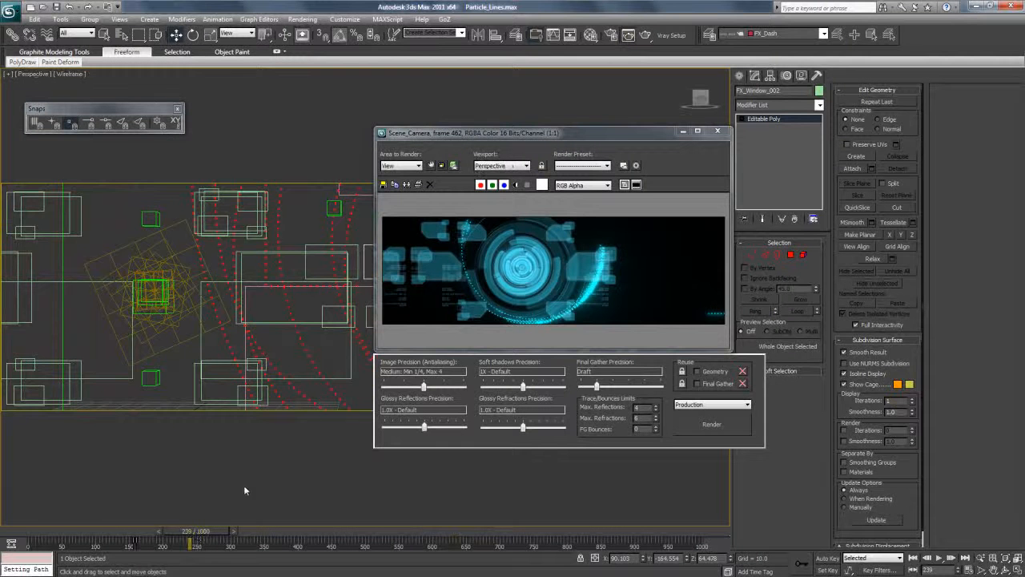
click(282, 165)
scroll(268, 259, down, 3)
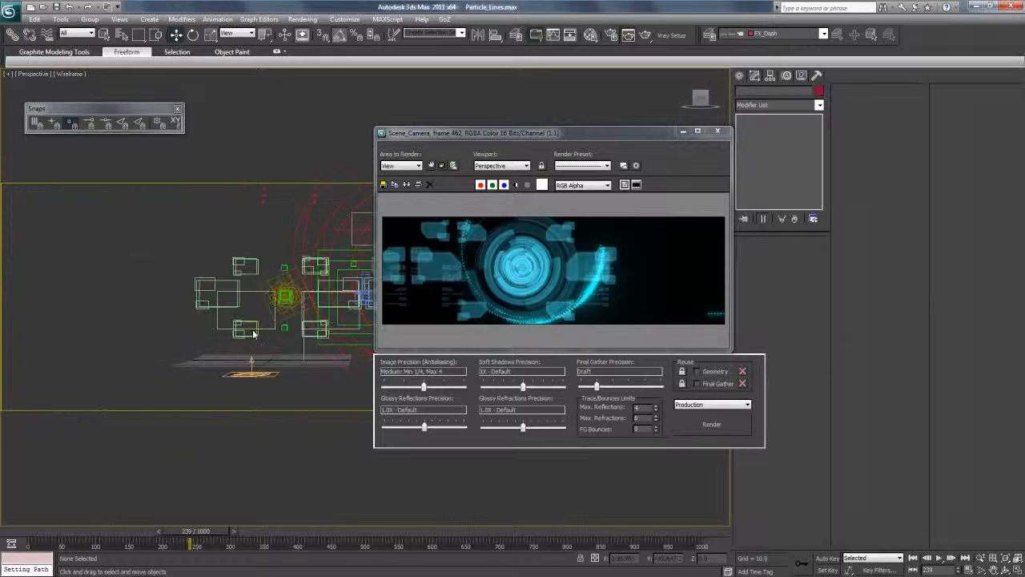
scroll(232, 388, up, 1)
click(213, 406)
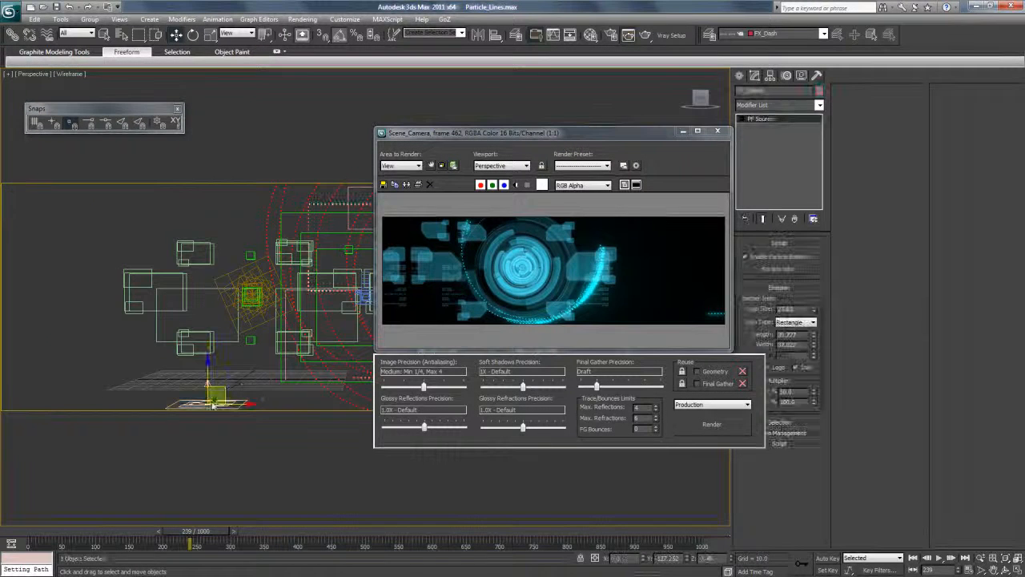
Open Particle View beside the viewport graphics, move the rendered frame aside, and show FX_Emitter's FX_Speed_by_Icon settings.
click(779, 269)
drag(633, 100, 764, 105)
drag(468, 133, 86, 347)
drag(628, 180, 640, 175)
click(650, 267)
click(641, 280)
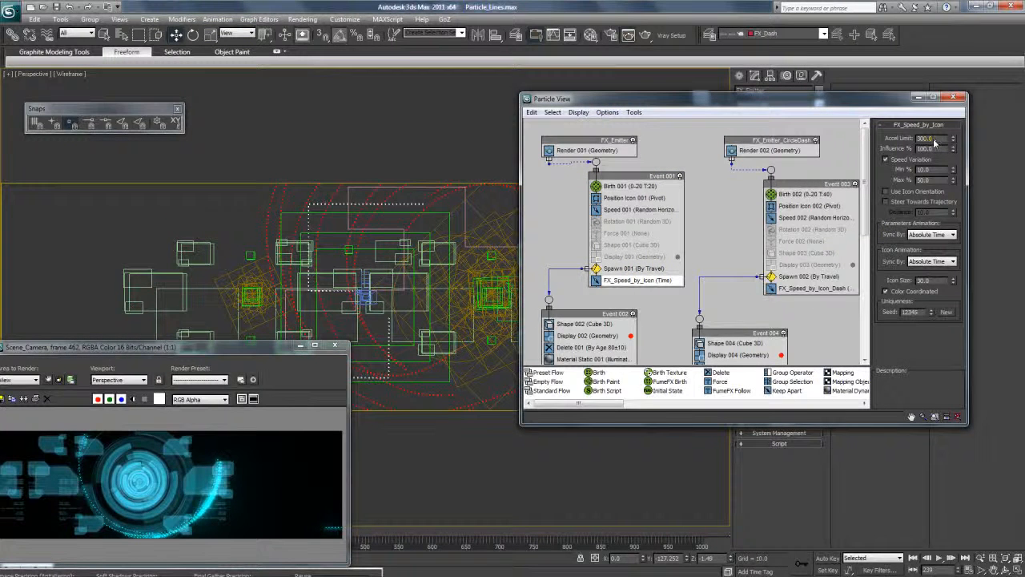
drag(262, 354, 238, 376)
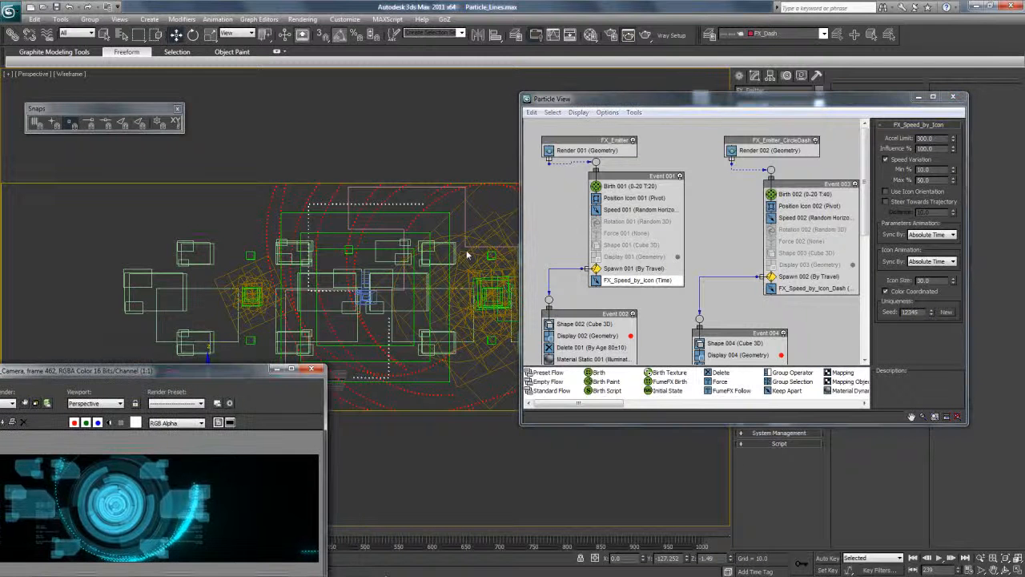
Set the amount of FX_Emitter's Birth 001 operator to 60 particles.
click(602, 189)
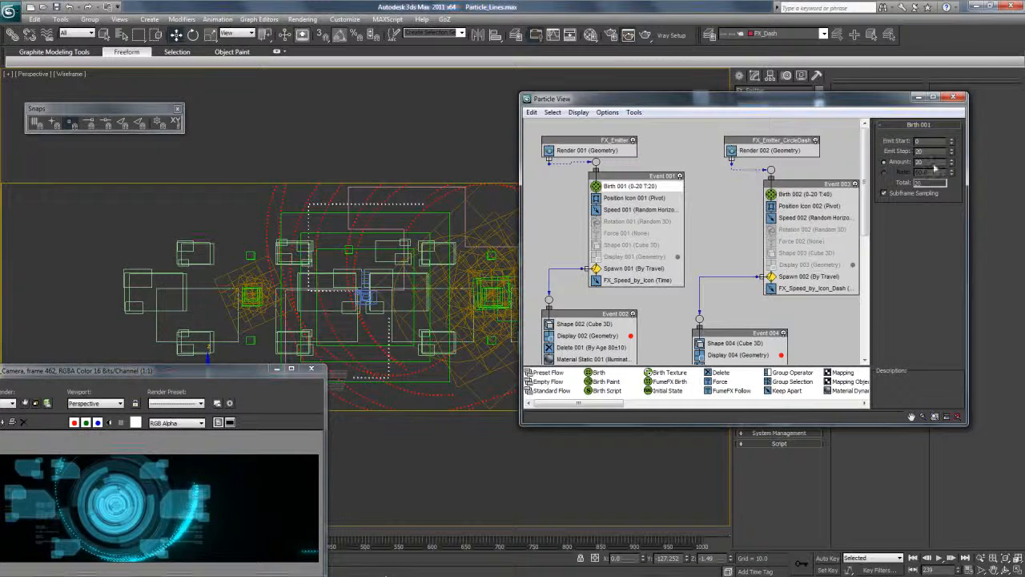
text(40)
key(Return)
text(60)
key(Return)
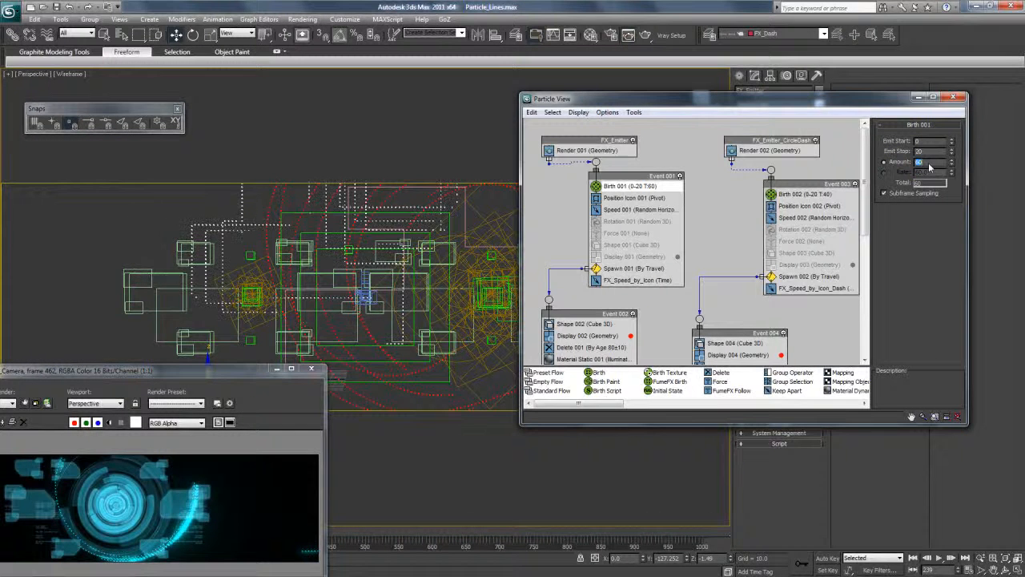
Close the old rendered frame, return the viewport to Scene_Camera, and render frame 239.
click(312, 370)
click(34, 74)
mouse_move(64, 84)
click(200, 85)
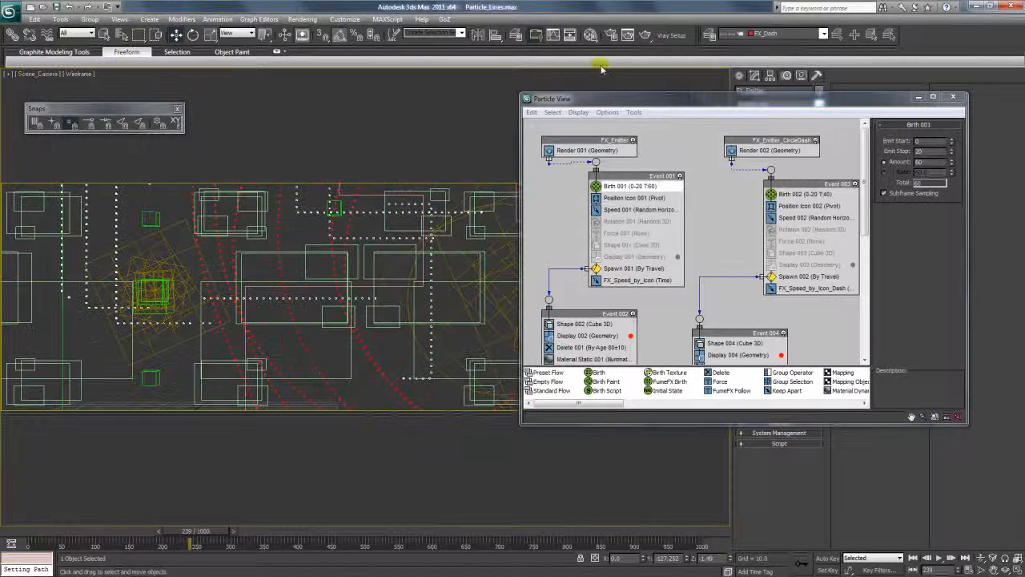
click(644, 35)
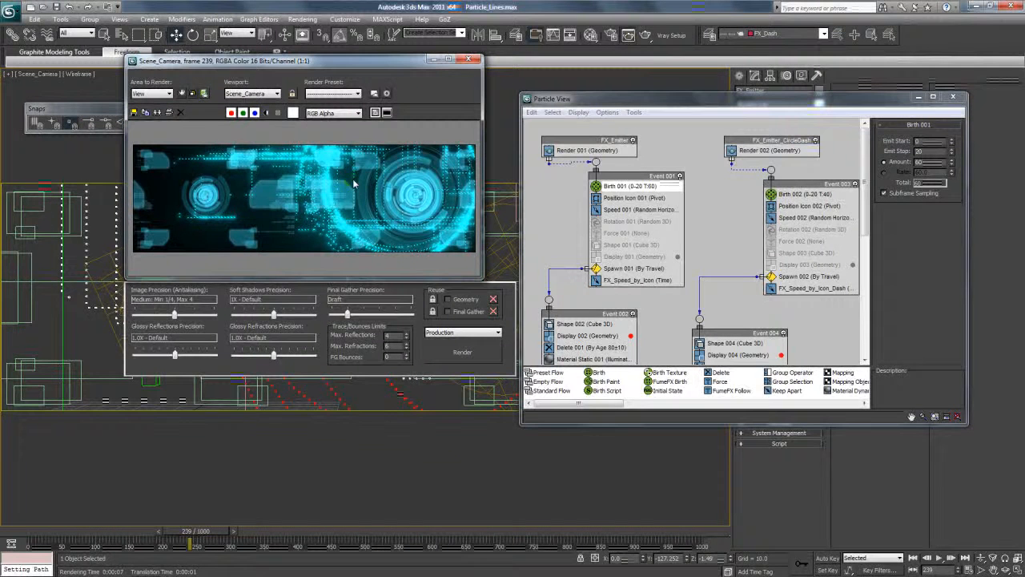
Open the Material Editor beside the render, show the Illuminated material's basic parameters, and turn on its sample background.
drag(420, 68, 359, 95)
drag(649, 104, 573, 117)
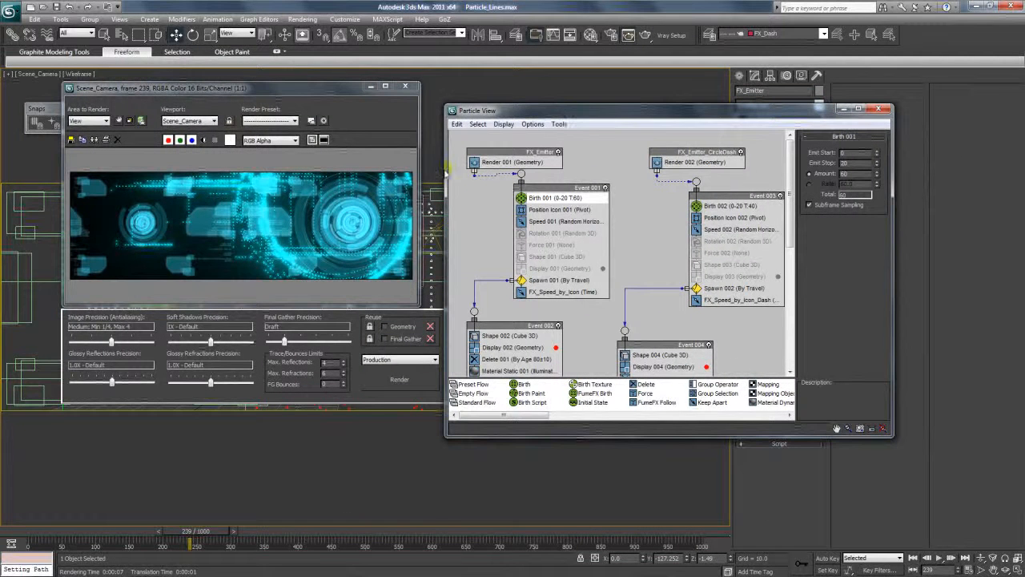
key(m)
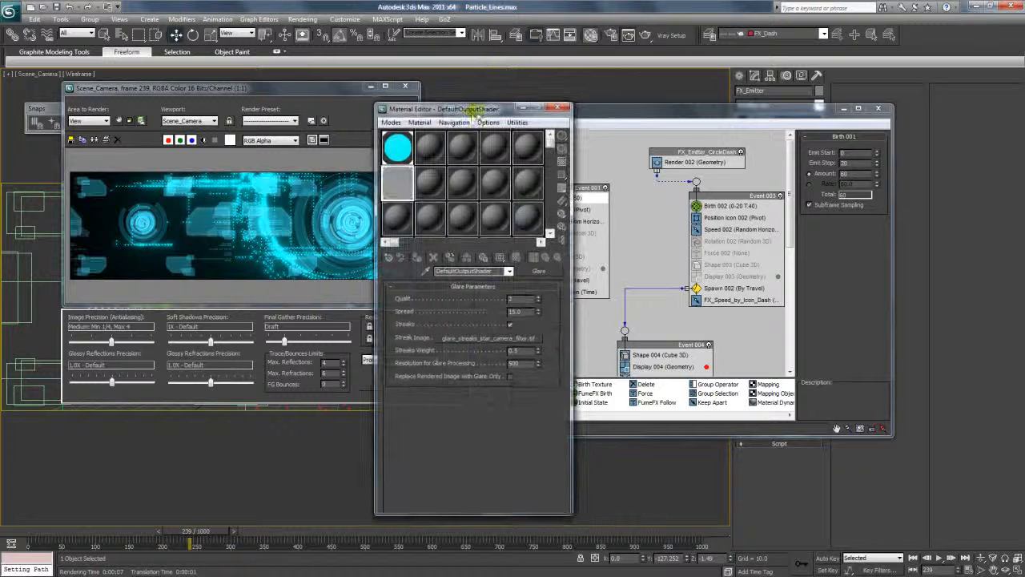
drag(471, 109, 530, 108)
click(460, 146)
mouse_move(546, 387)
mouse_down()
mouse_move(554, 362)
mouse_move(595, 376)
mouse_up()
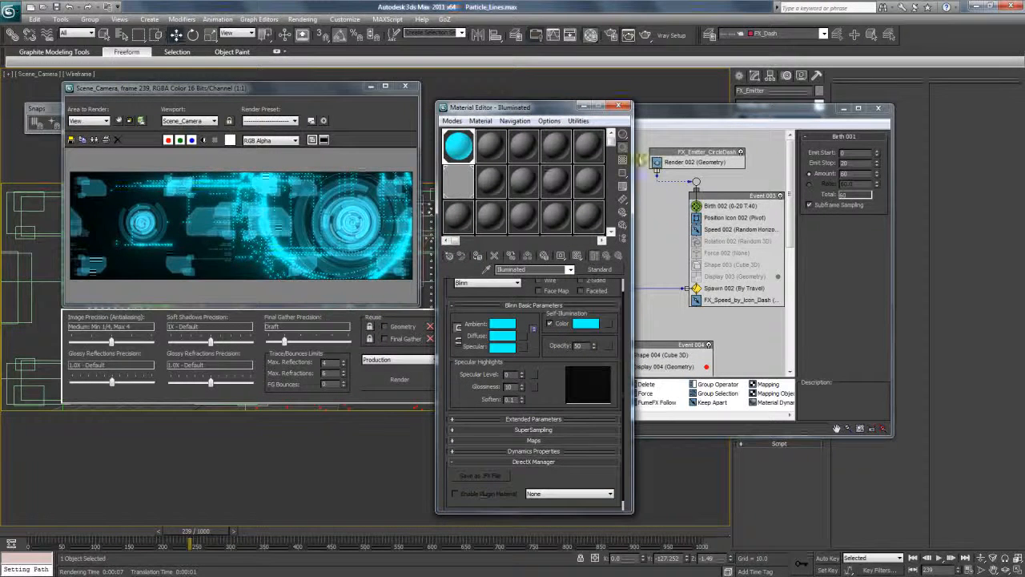
click(622, 160)
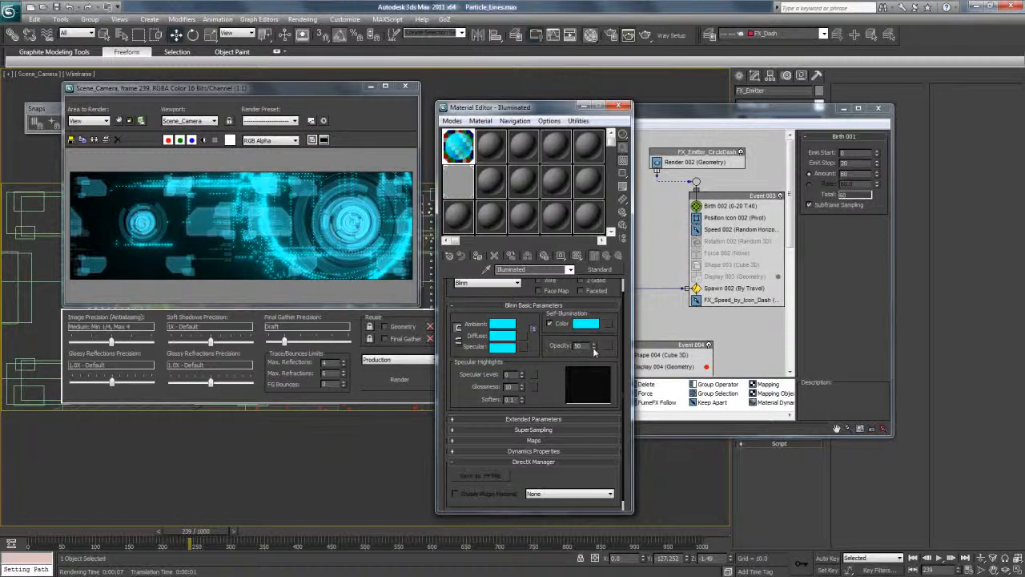
Lower the Illuminated material's opacity to 35 and render frame 239 again.
drag(594, 353, 593, 355)
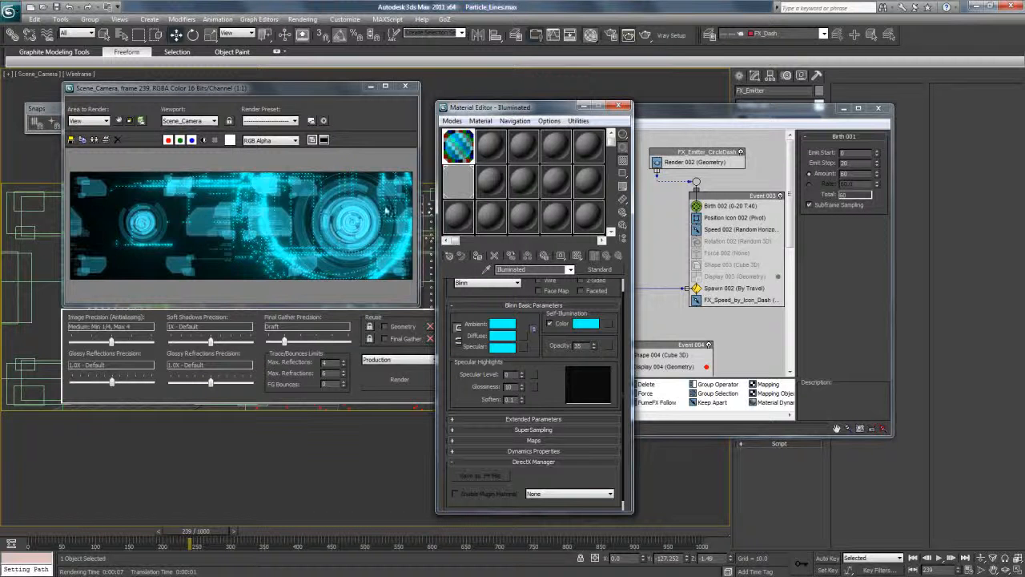
click(290, 149)
click(396, 380)
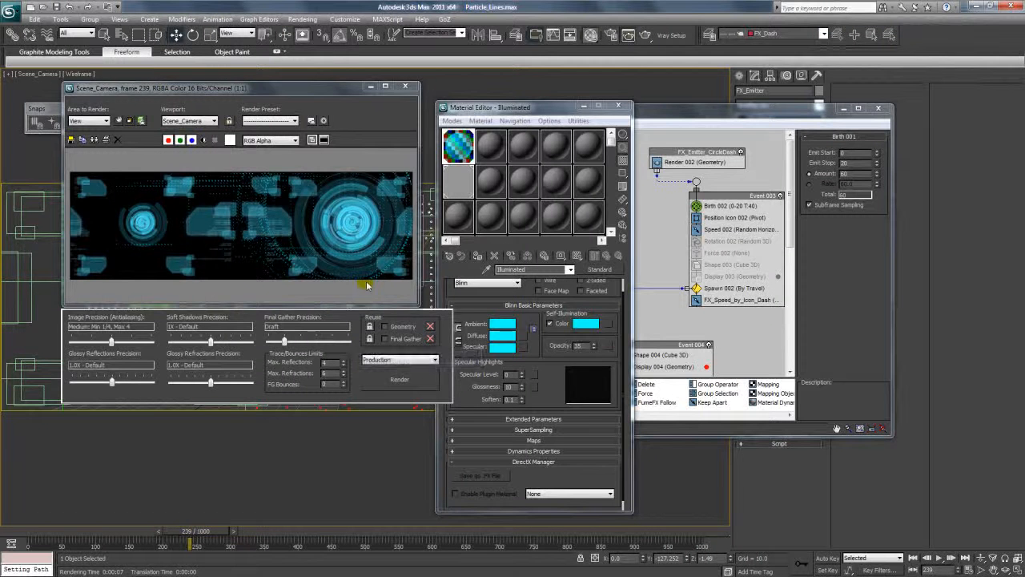
Set the Illuminated material's opacity to 84 and shift its diffuse color from cyan to a deeper blue.
click(596, 350)
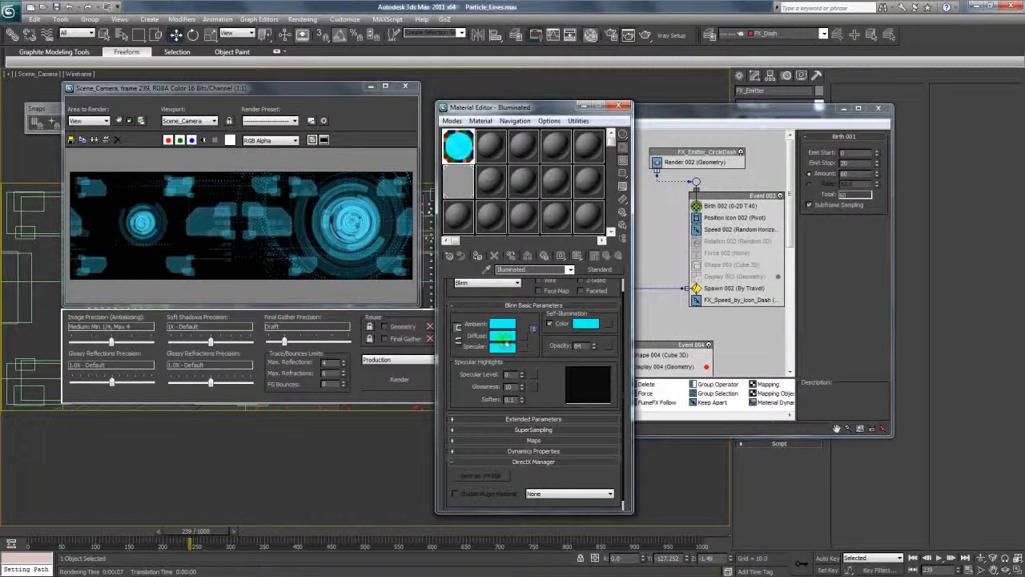
click(503, 335)
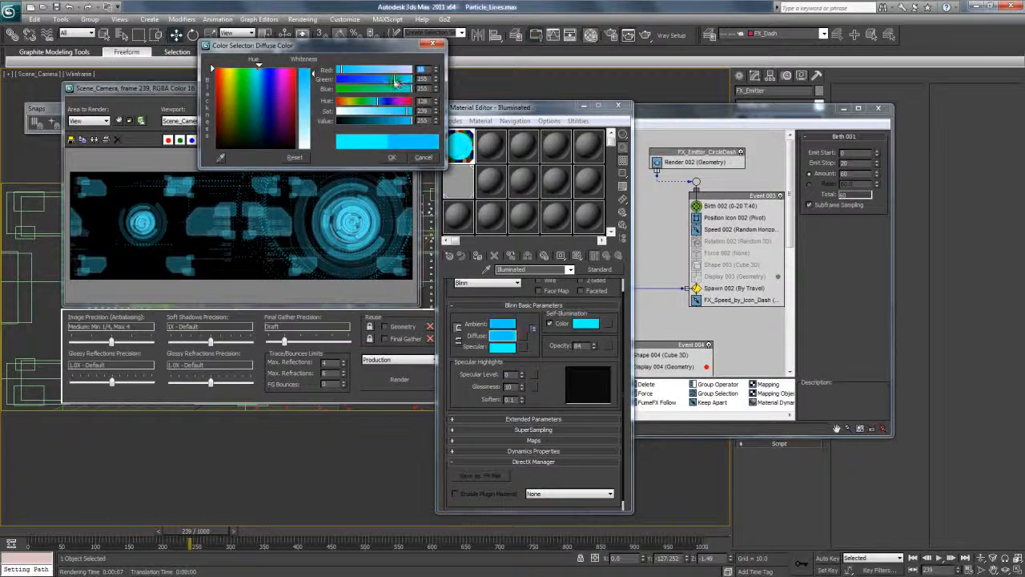
drag(398, 83, 392, 83)
click(392, 157)
Copy the Illuminated material's blue diffuse color to its specular and self-illumination colors.
right_click(529, 340)
click(535, 341)
right_click(503, 347)
click(516, 365)
right_click(591, 335)
click(608, 344)
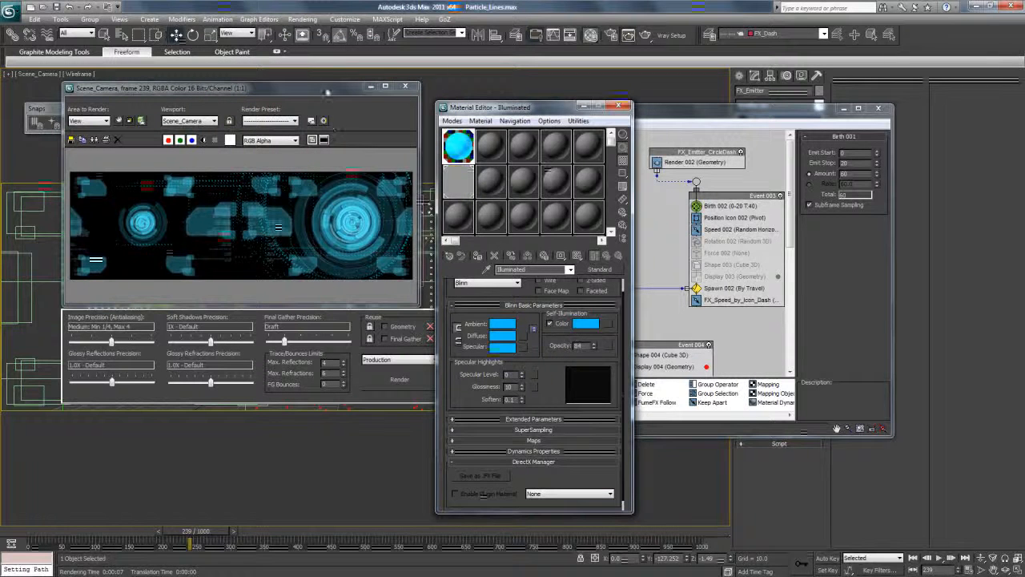
Render frame 239 again and raise the green component of the Illuminated material's diffuse color to 220.
click(591, 42)
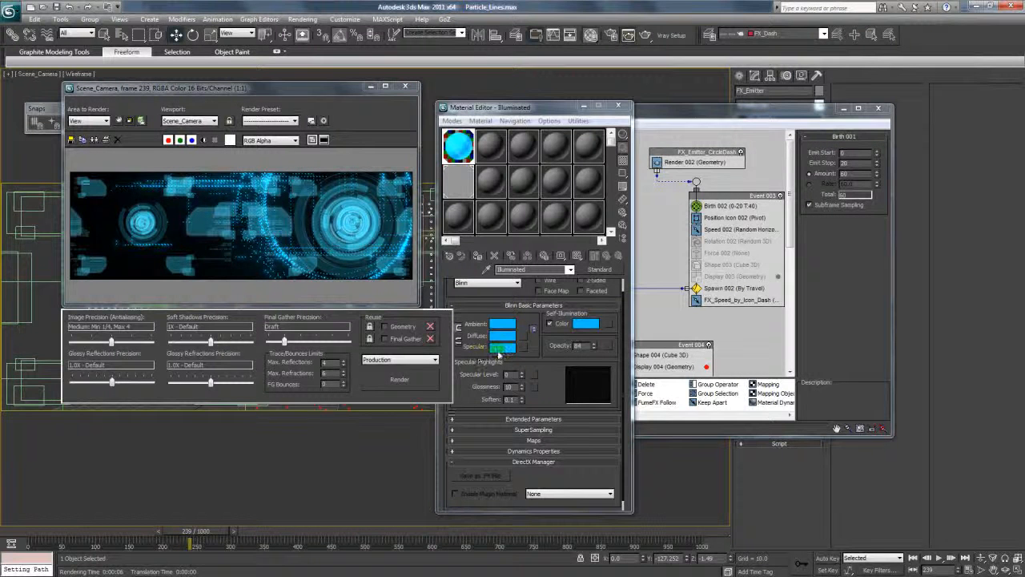
click(502, 336)
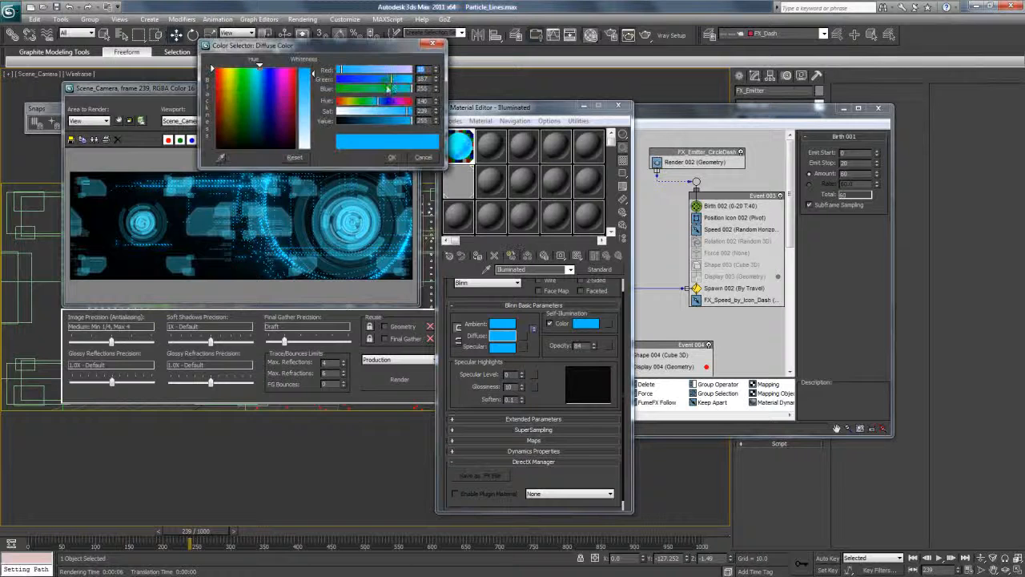
drag(394, 82, 400, 83)
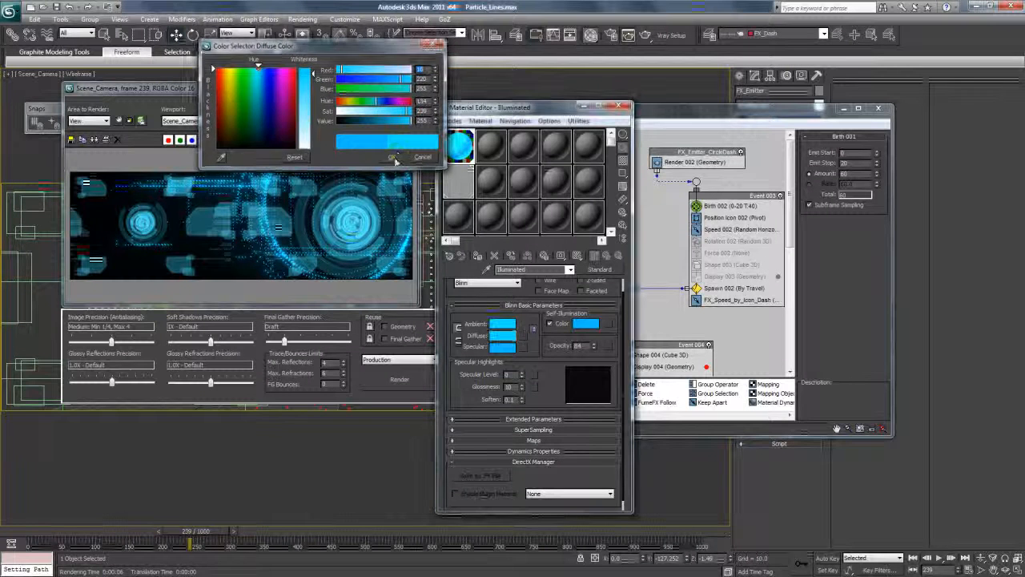
click(392, 157)
Darken the Illuminated material's ambient color by lowering its value, and render frame 239 again.
click(503, 324)
drag(395, 122, 382, 120)
click(399, 158)
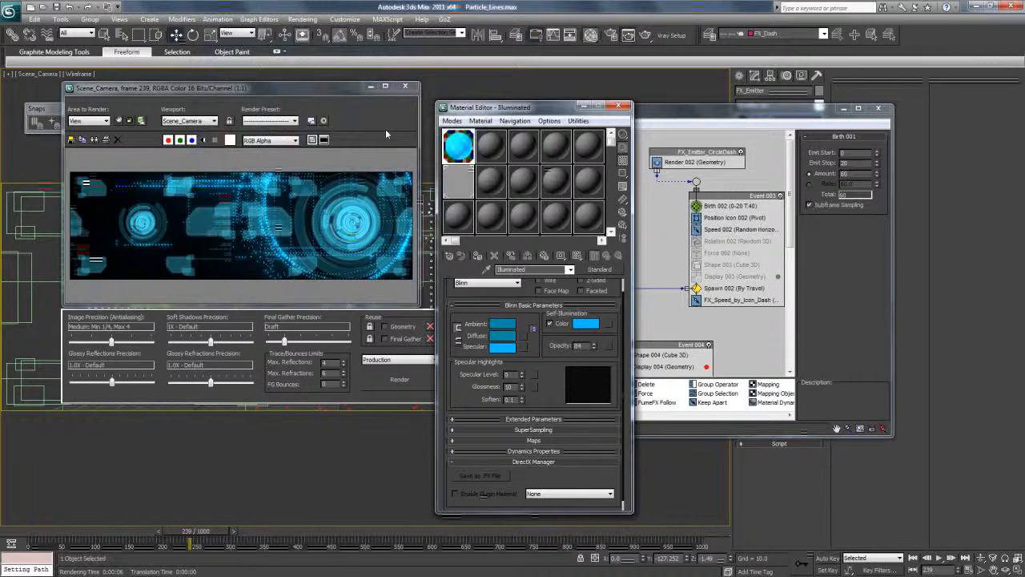
click(645, 36)
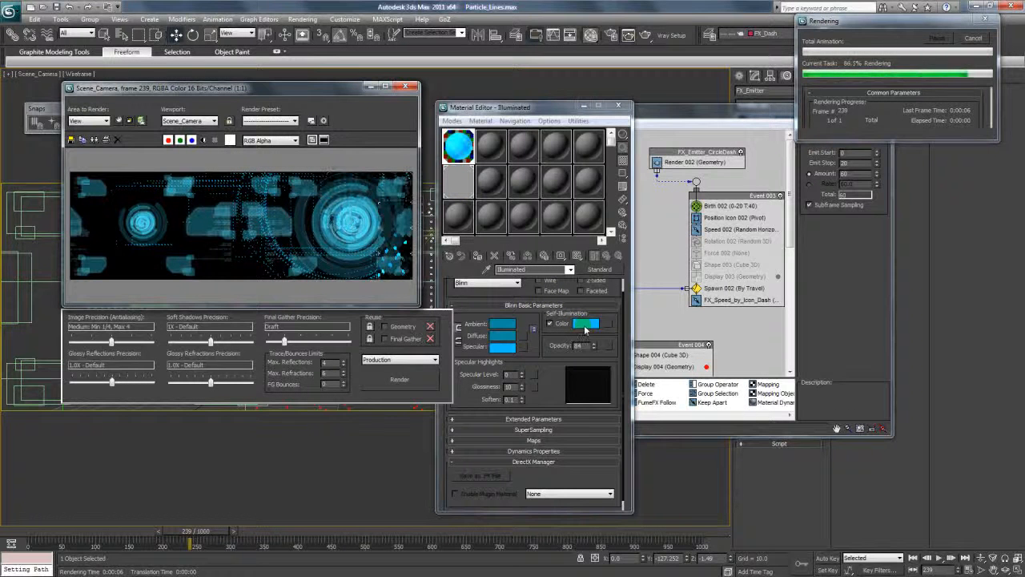
Lower the blue component of the Illuminated material's self-illumination color to about 207.
click(586, 325)
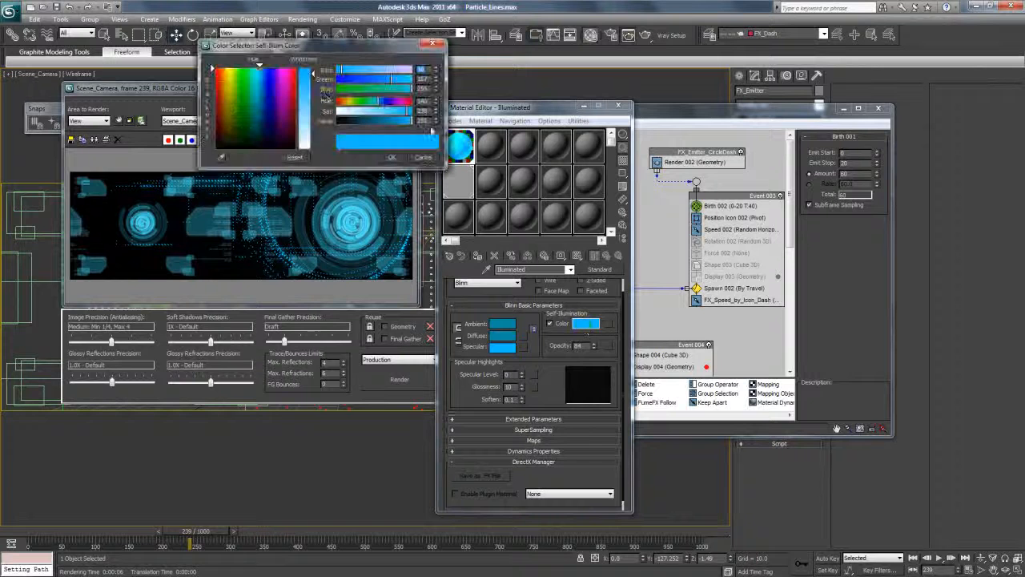
drag(385, 89, 398, 94)
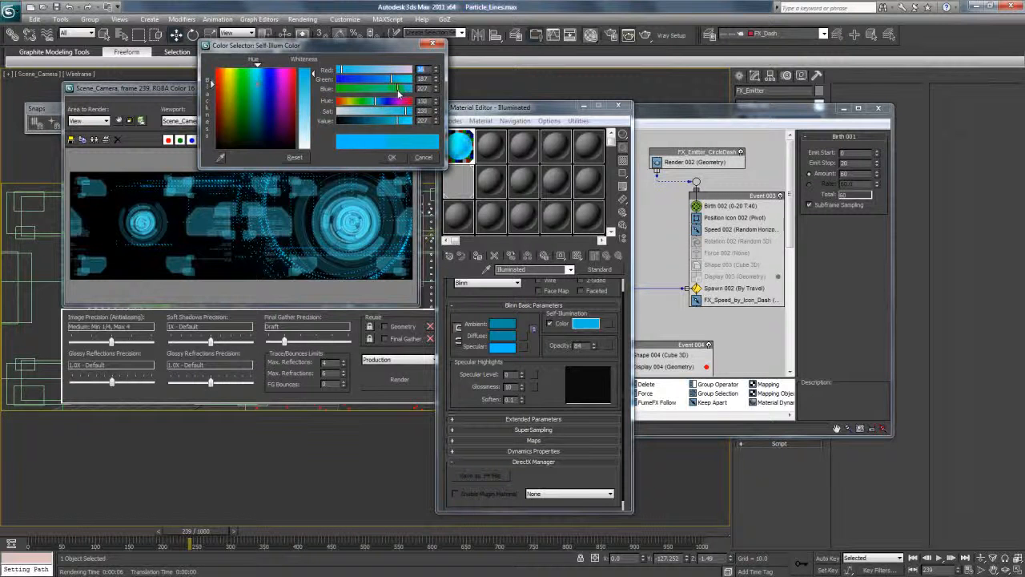
click(392, 157)
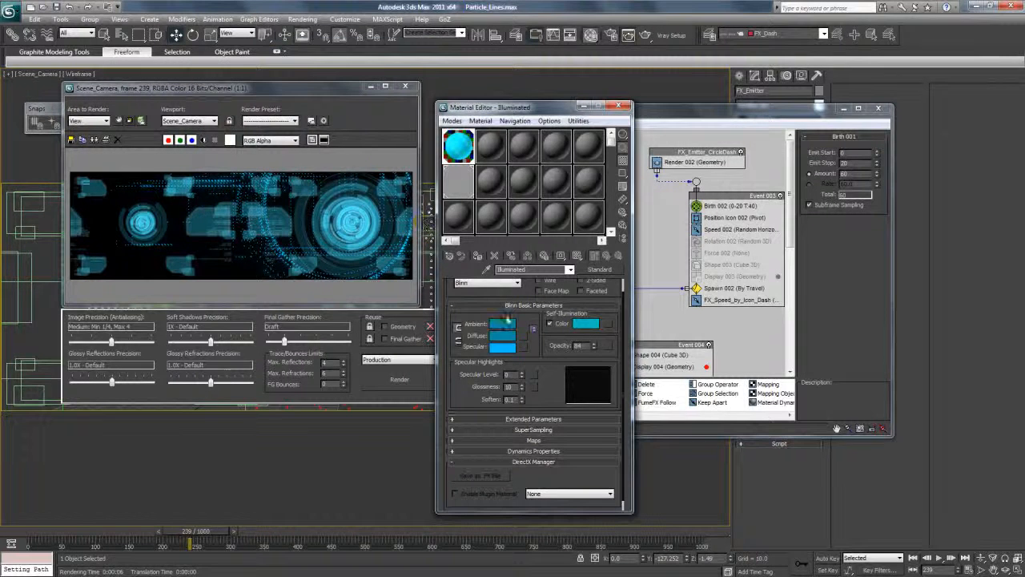
Raise the Illuminated material's opacity to 92 and render frame 239 again.
drag(594, 345, 596, 336)
click(645, 35)
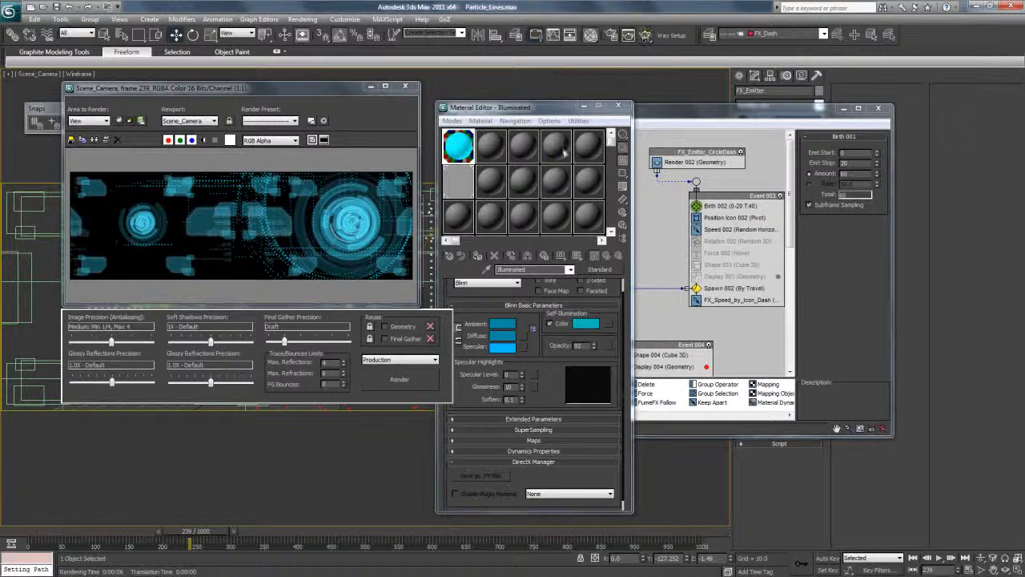
drag(516, 330, 533, 353)
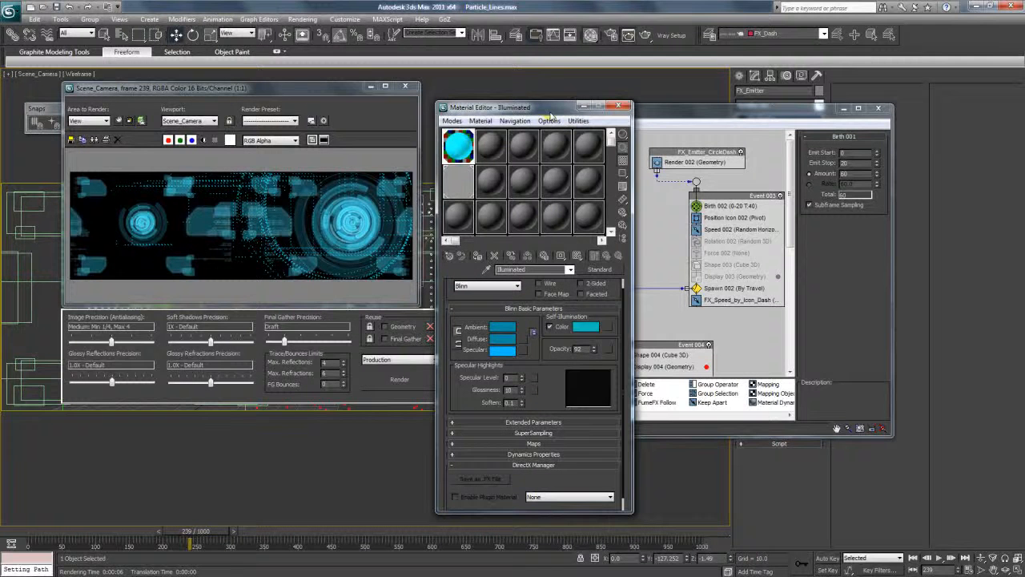
Set the spread of the DefaultOutputShader glare to 30 and render frame 239.
click(461, 178)
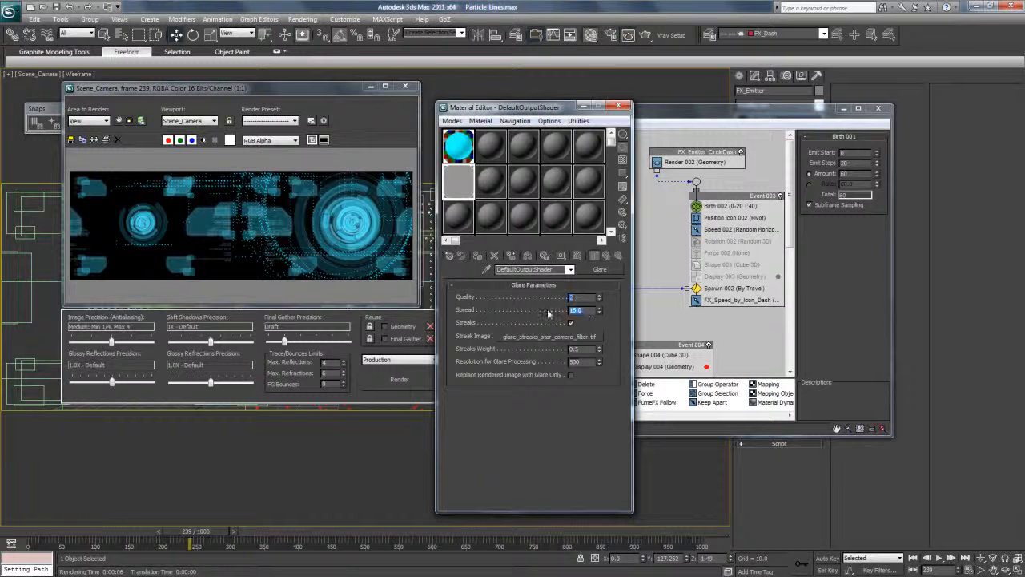
text(30)
key(Return)
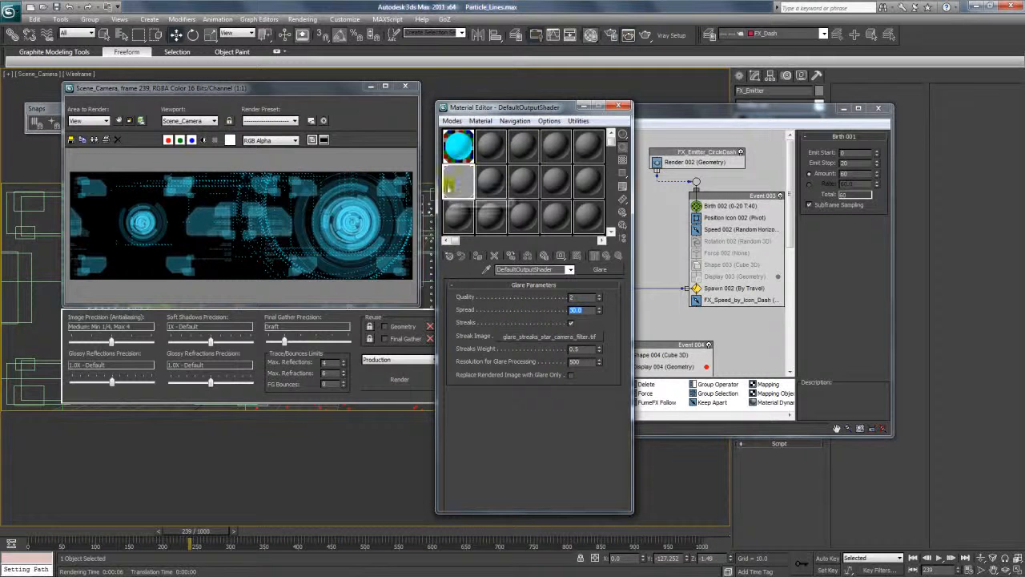
click(646, 35)
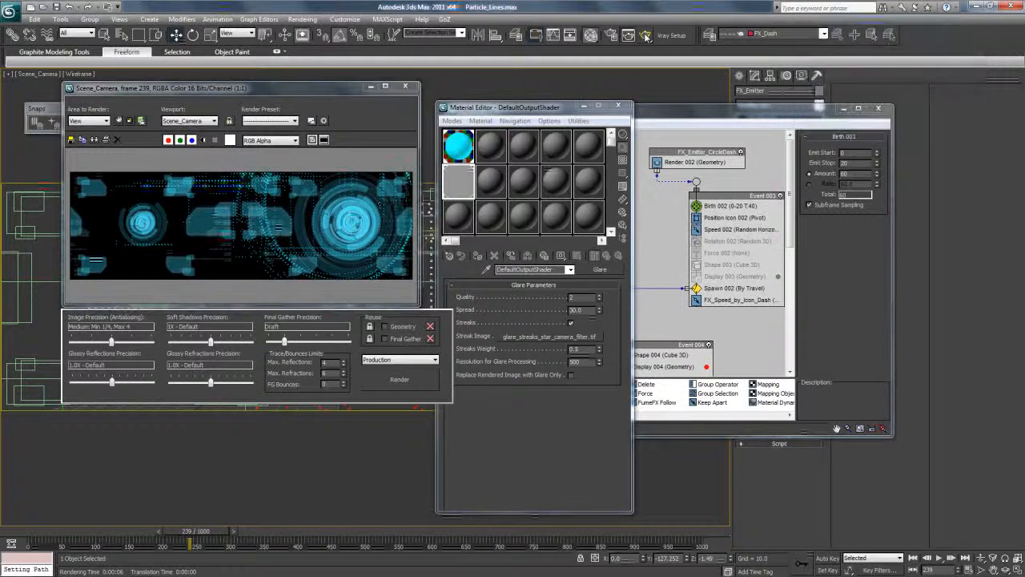
Copy the Illuminated material's self-illumination color to its diffuse and specular colors.
click(469, 157)
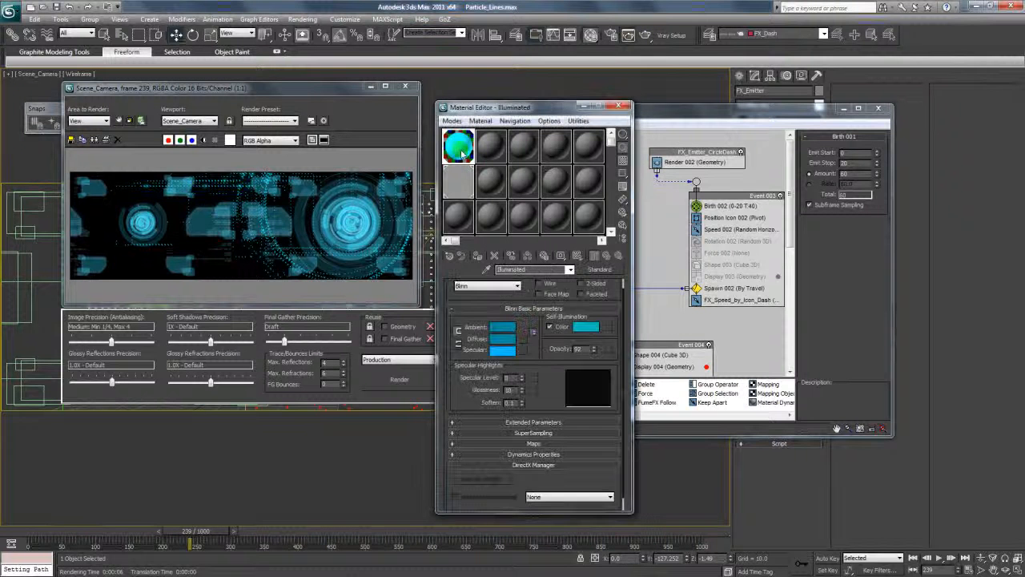
drag(551, 371, 550, 377)
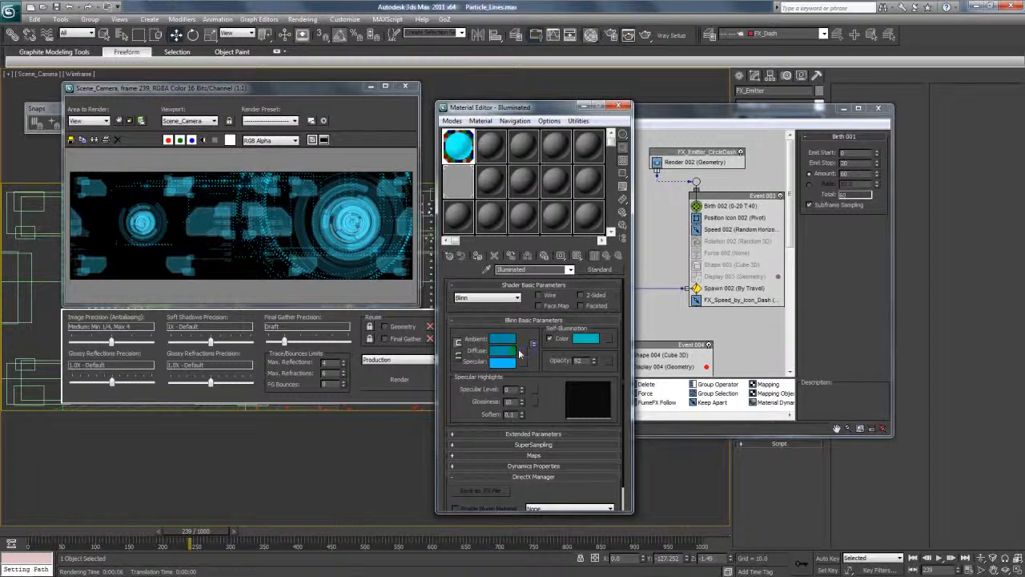
right_click(591, 339)
click(603, 345)
right_click(514, 352)
click(536, 372)
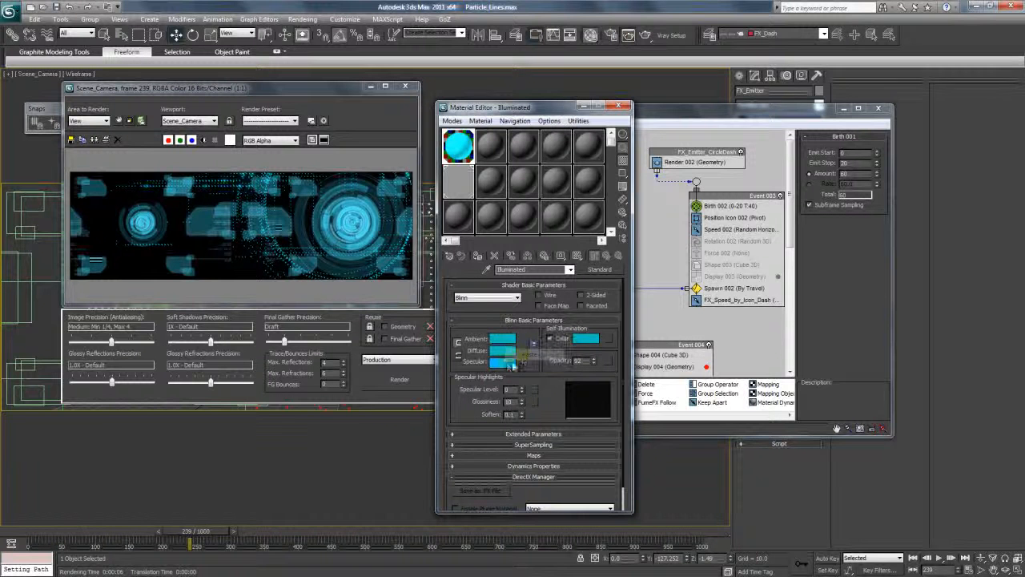
right_click(508, 363)
click(535, 381)
Set the Illuminated material's opacity to 99 and render frame 239 with the matched colors.
drag(595, 362, 597, 352)
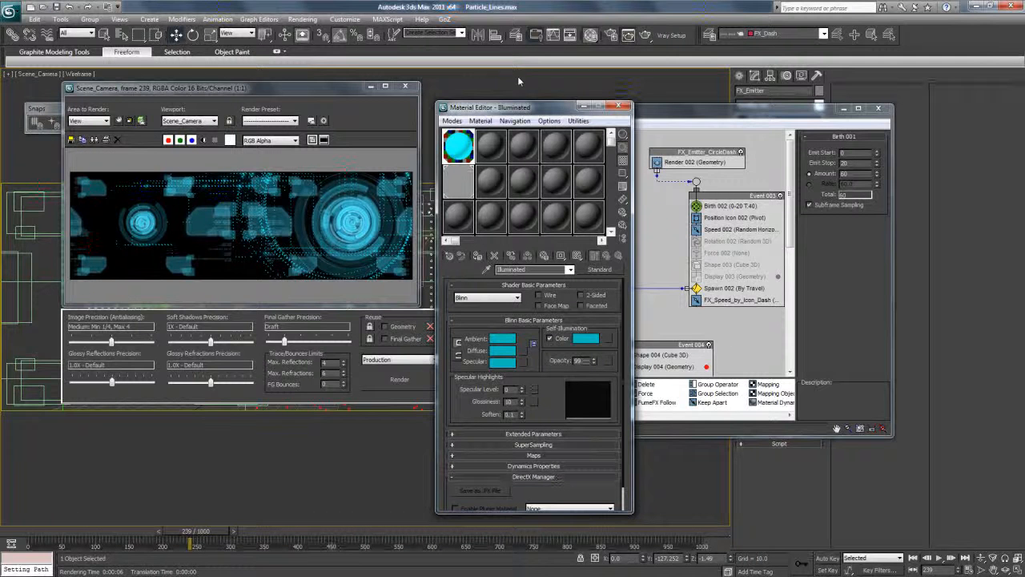
click(646, 35)
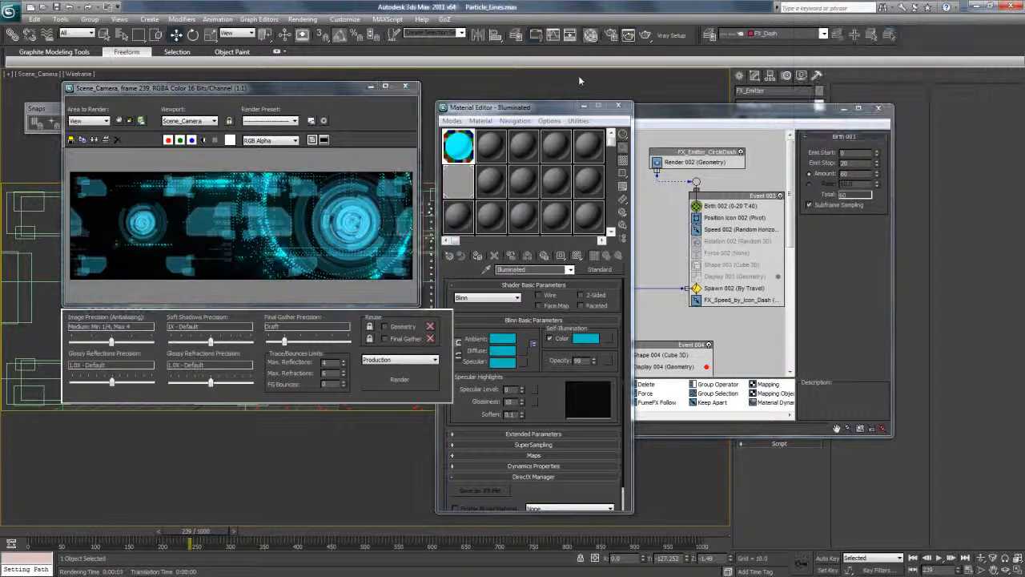
Examine the rendered frame's particle lines and glare glow up close and at full size.
click(292, 222)
scroll(292, 223, up, 2)
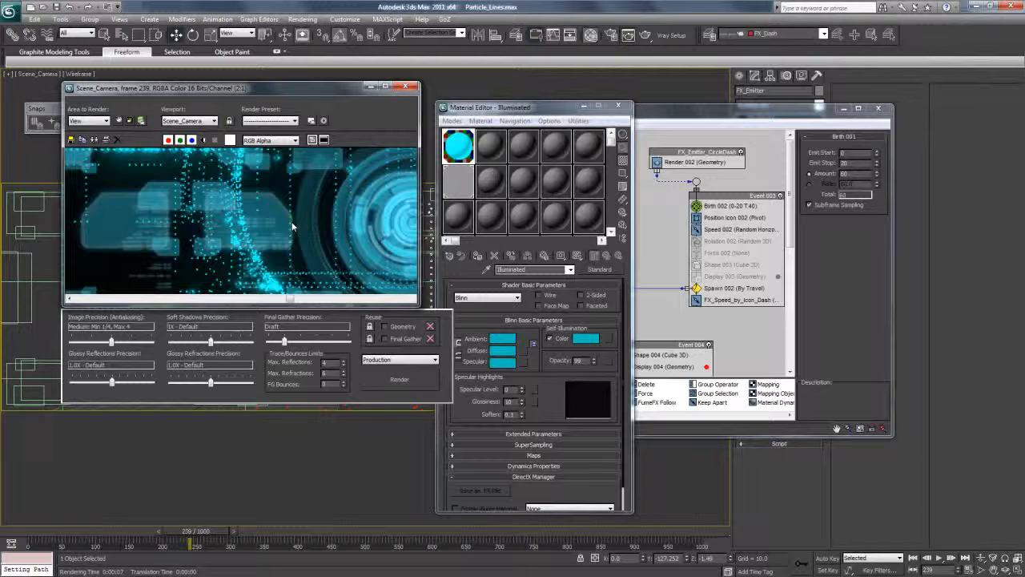
scroll(292, 223, down, 2)
scroll(292, 226, down, 1)
scroll(316, 226, up, 1)
scroll(353, 212, up, 1)
scroll(354, 213, down, 1)
scroll(323, 228, down, 1)
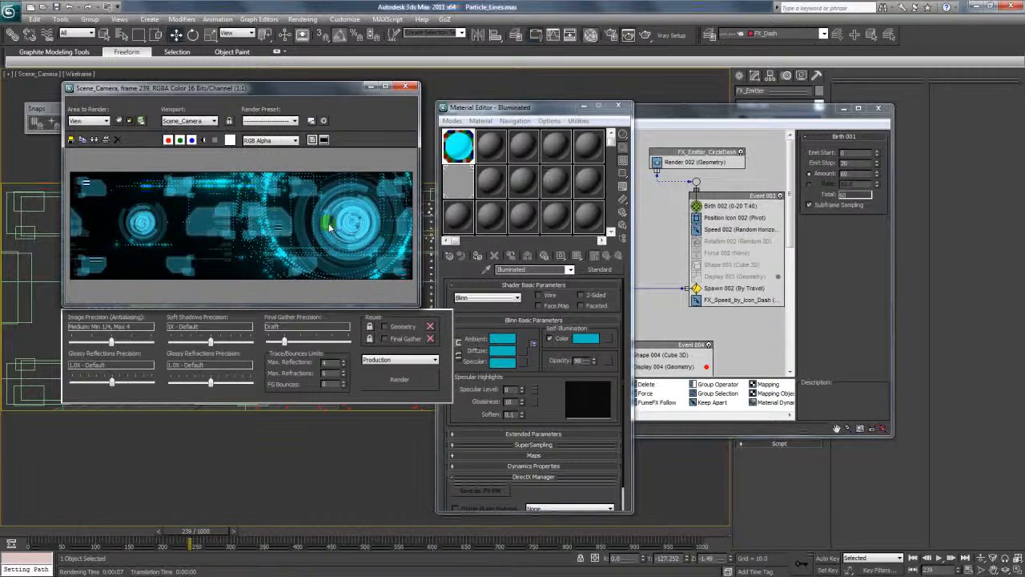
Close the Material Editor and Particle View, and move the render window aside to uncover the viewport.
click(619, 106)
drag(613, 112, 762, 114)
drag(340, 95, 150, 113)
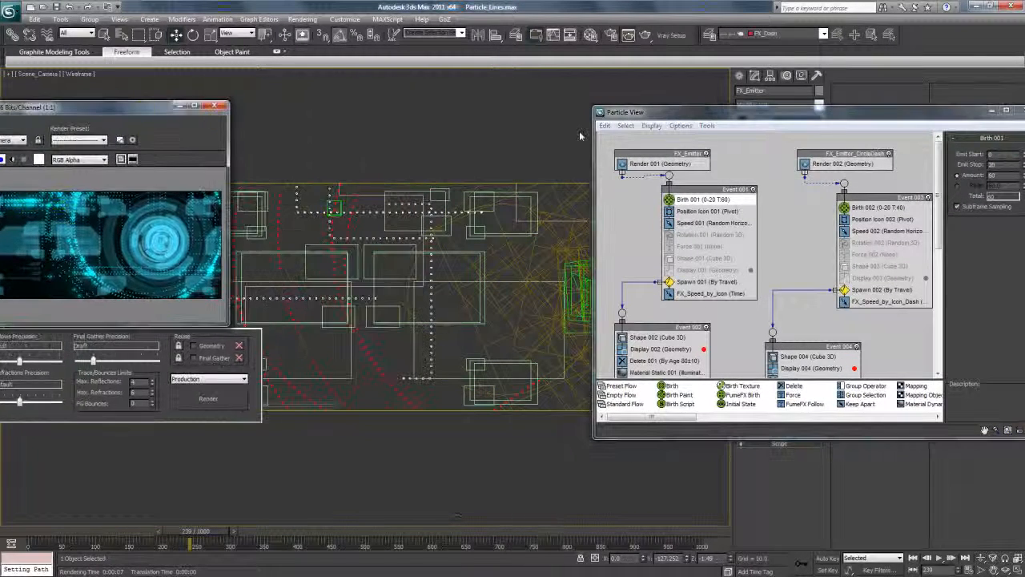
drag(593, 107, 594, 299)
click(1020, 302)
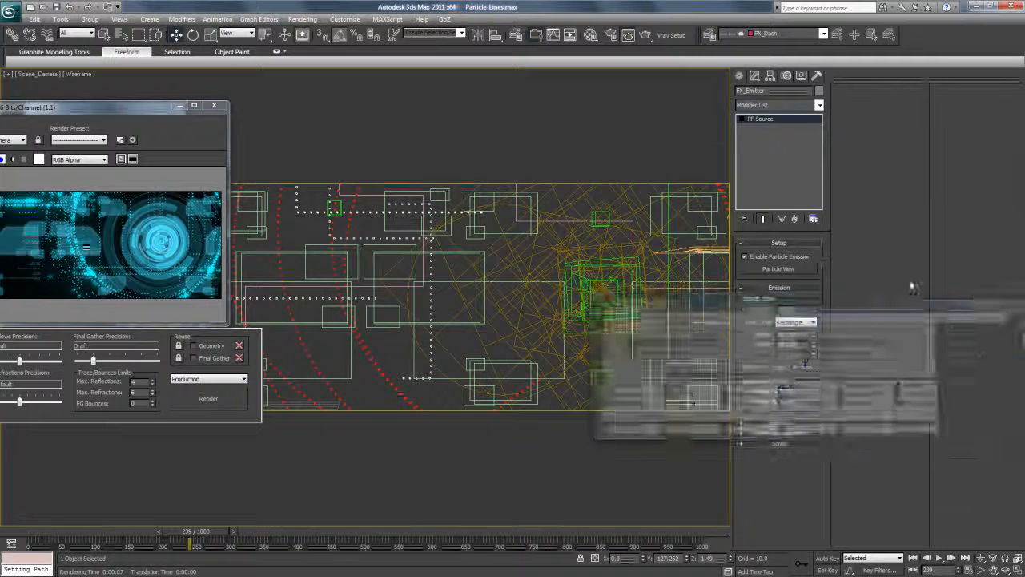
In the Perspective view, select the FX_Emitter_CircleDash particle source and move it down to a Z position of 64.152.
key(p)
click(446, 309)
scroll(446, 308, down, 4)
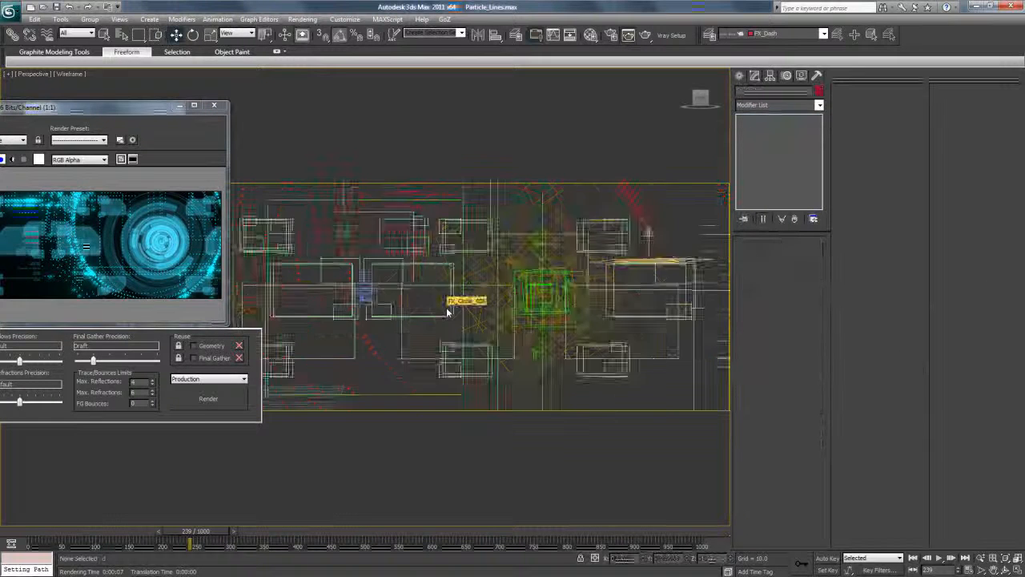
scroll(526, 291, up, 2)
click(579, 275)
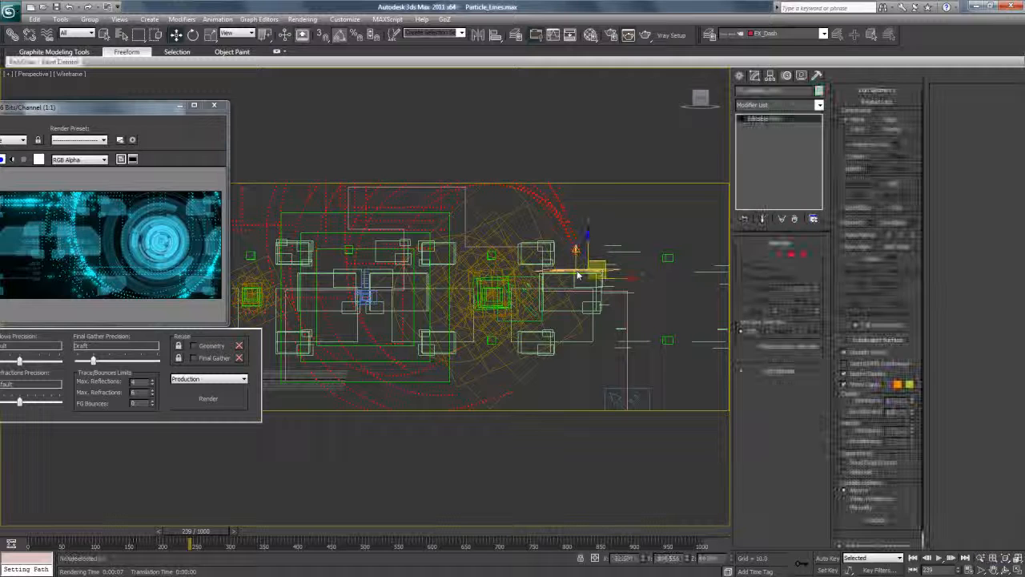
click(624, 277)
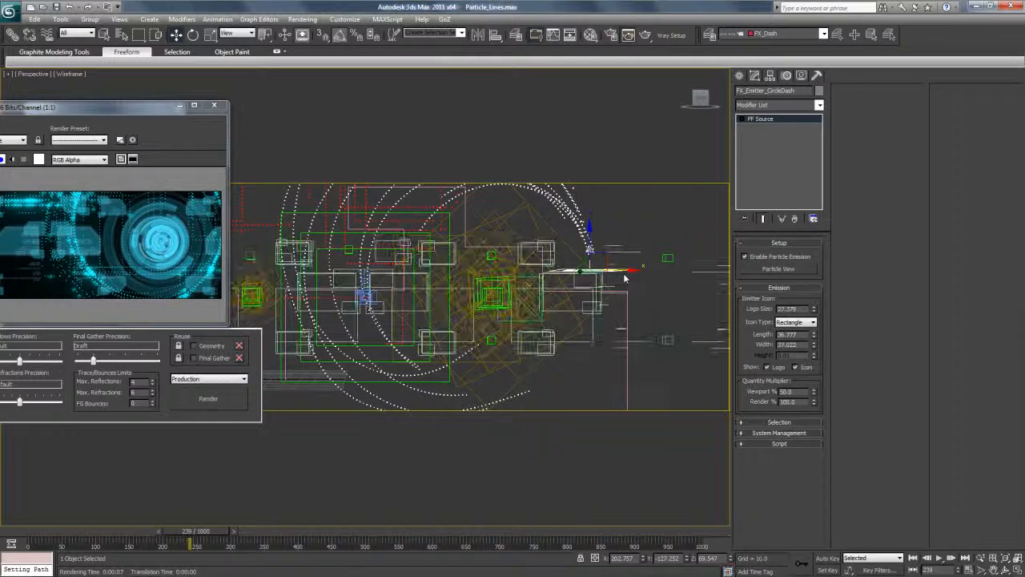
drag(590, 248, 591, 257)
Return the viewport to Scene_Camera and render frame 239, with the whole render window in view.
click(33, 74)
mouse_move(69, 82)
click(201, 83)
click(629, 34)
drag(134, 108, 366, 110)
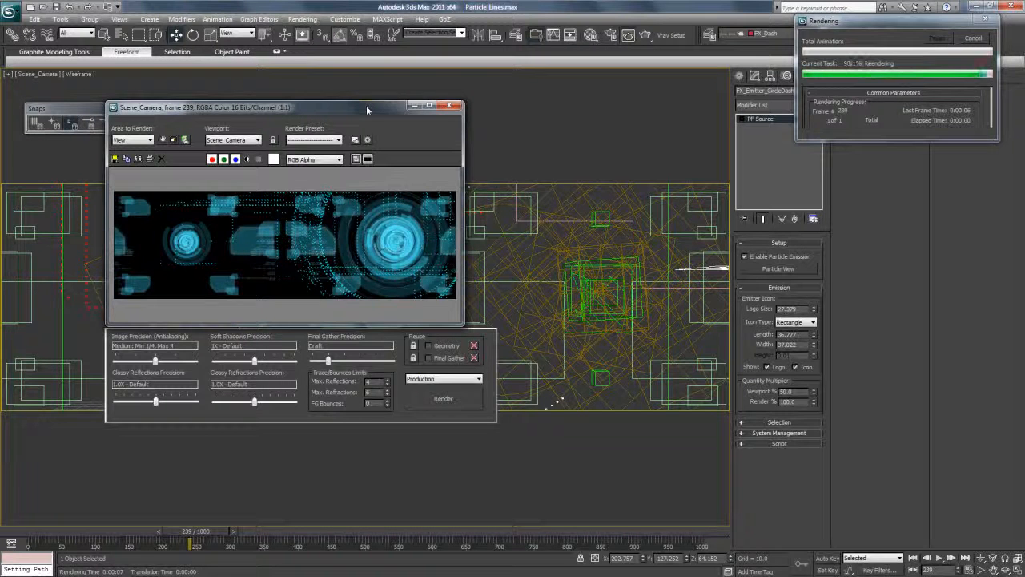
Enlarge the rendered frame window to leave ample space around the image for inspection.
scroll(319, 242, up, 2)
scroll(319, 241, down, 2)
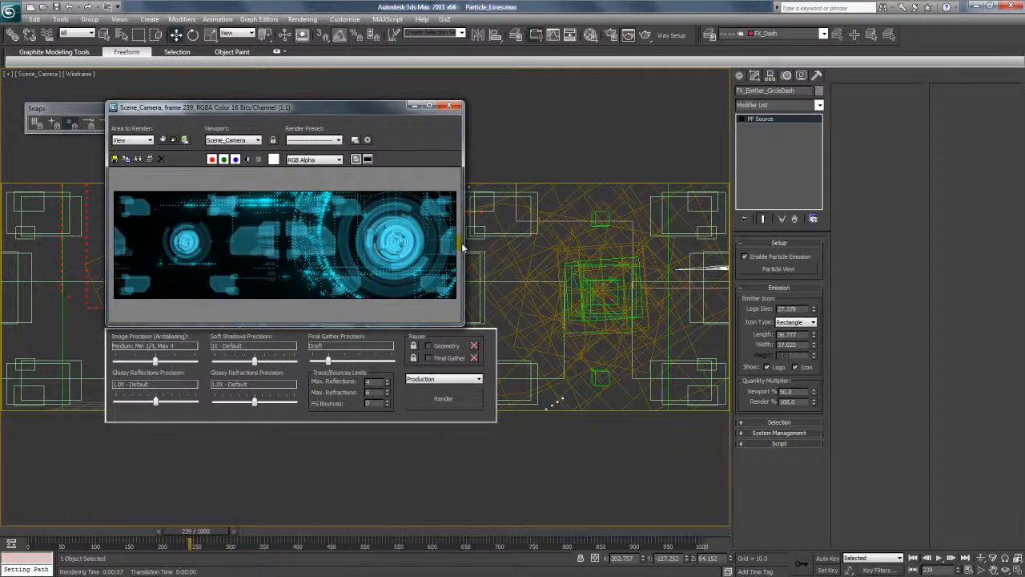
drag(461, 242, 525, 242)
drag(525, 326, 662, 431)
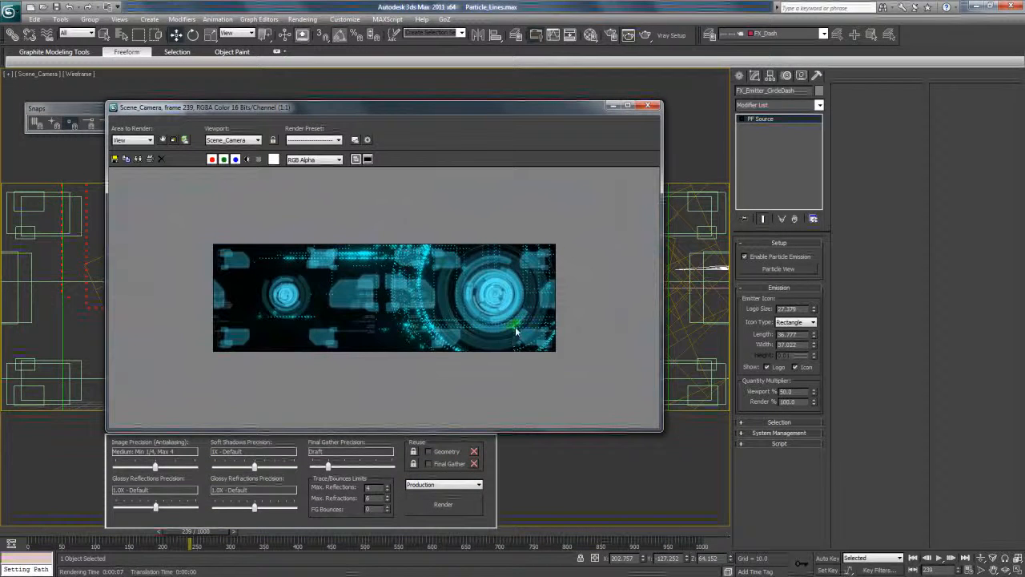